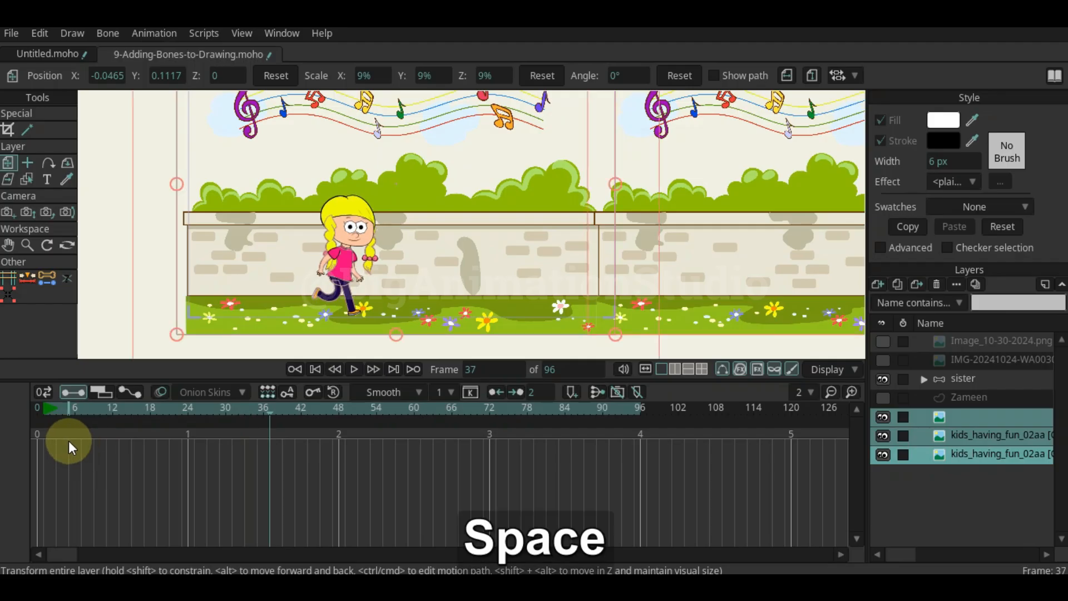
Select the sister bone layer and go to frame 0
left_click(960, 379)
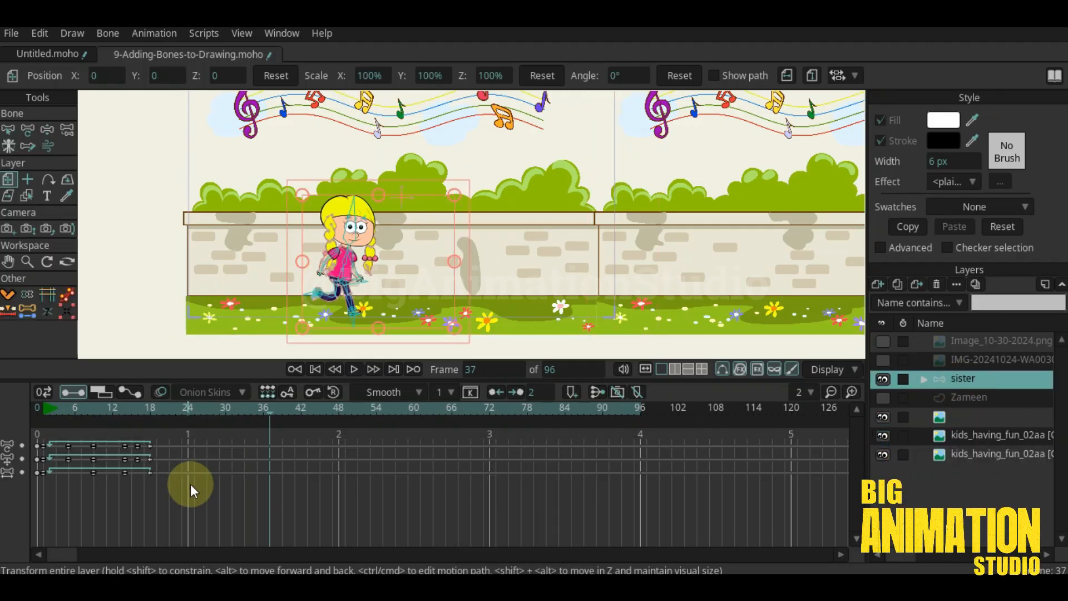
key("m")
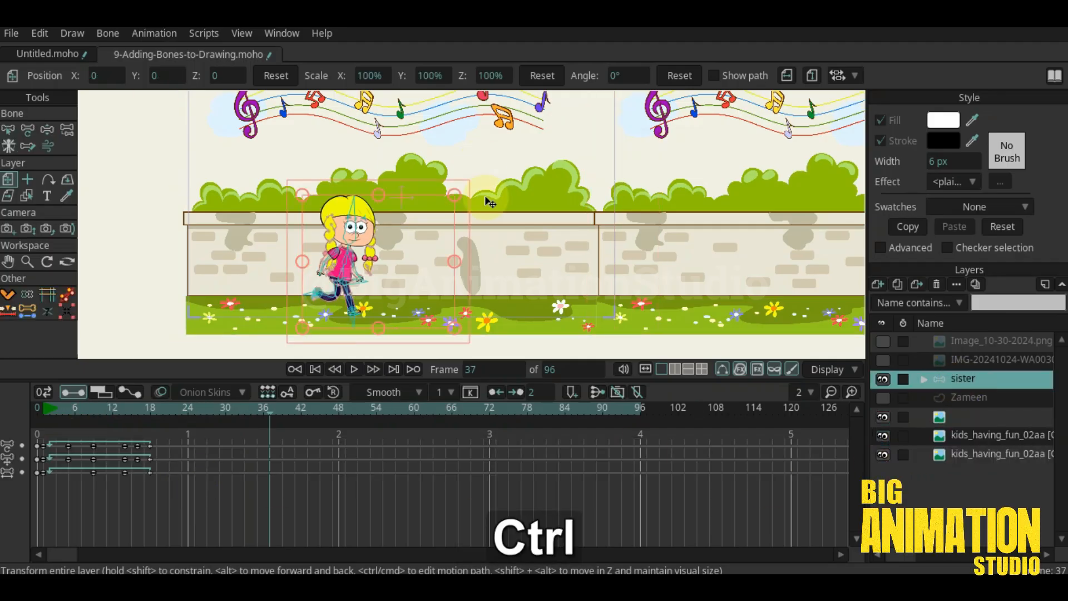
scroll(485, 202, "down", 3)
key("space")
left_click_drag(484, 174, 313, 240)
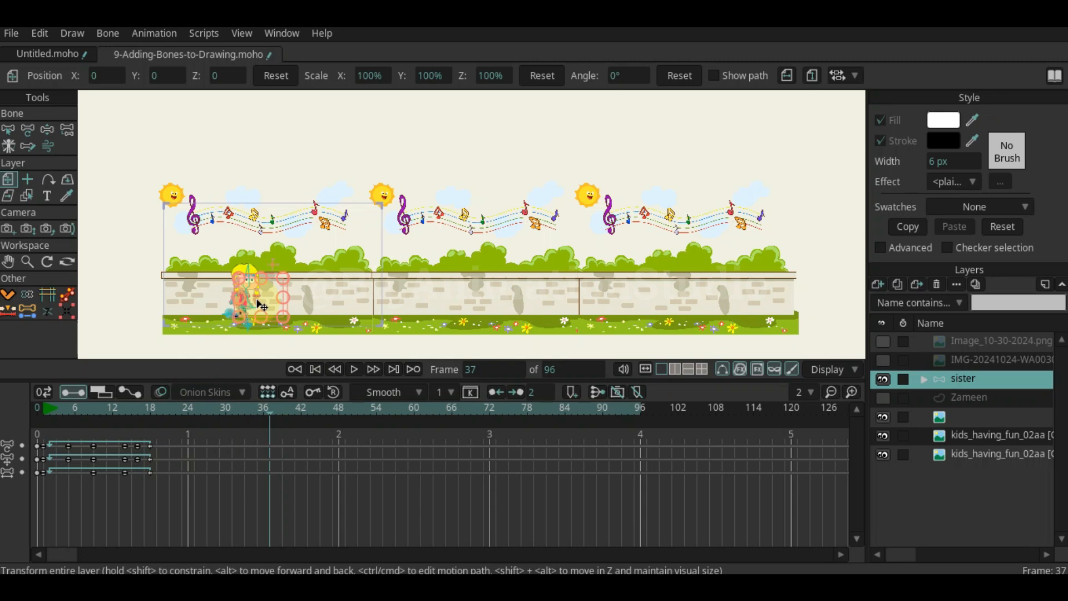
scroll(254, 305, "up", 3, "ctrl")
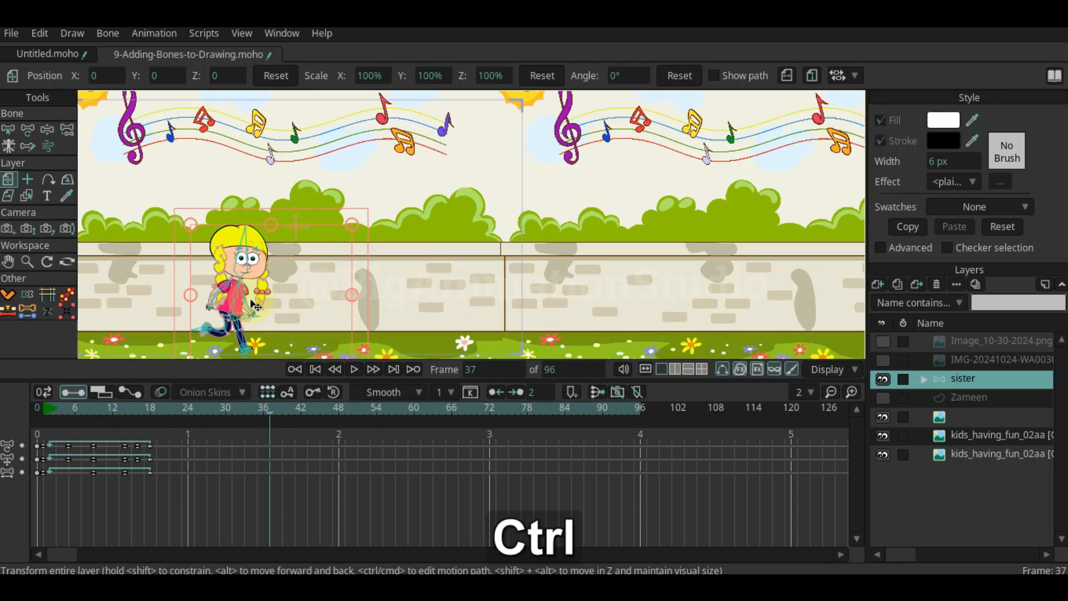
scroll(253, 305, "down", 2, "ctrl")
scroll(253, 304, "up", 1, "ctrl")
left_click_drag(253, 308, 226, 275)
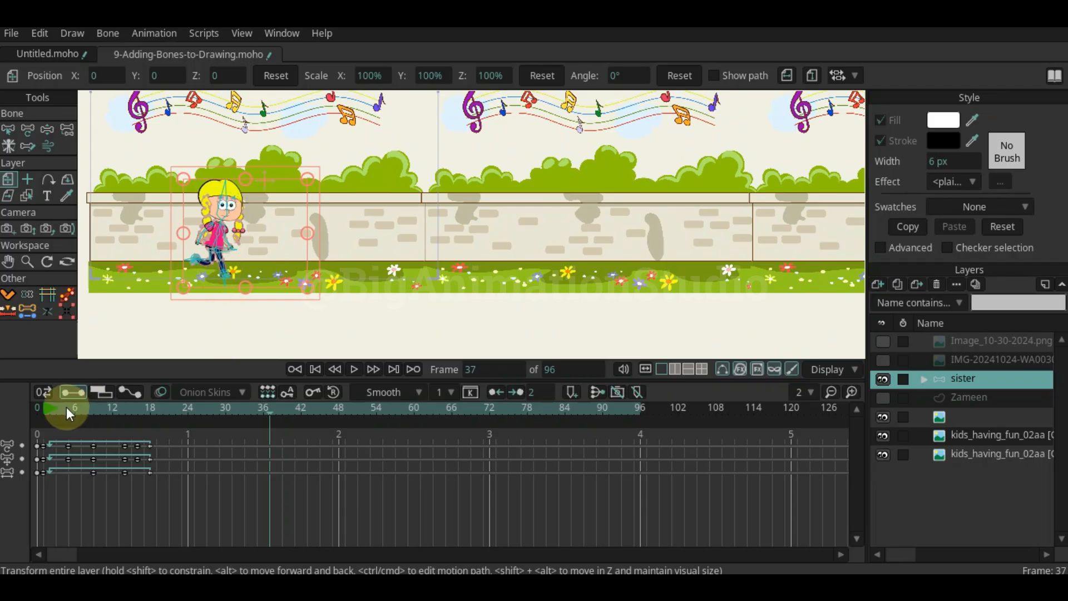
left_click(46, 391)
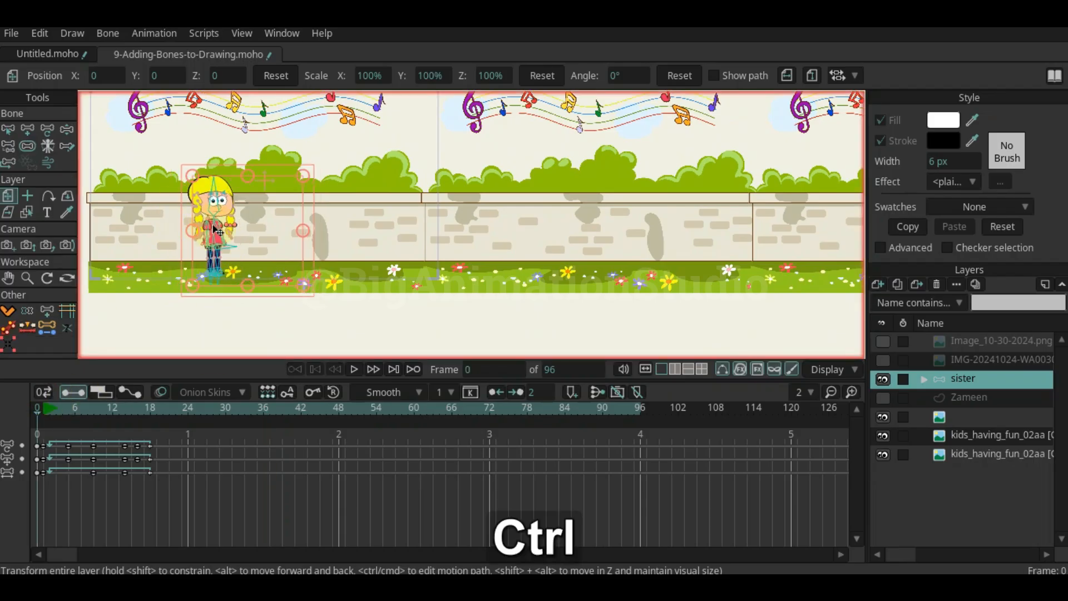
scroll(300, 151, "up", 2, "ctrl")
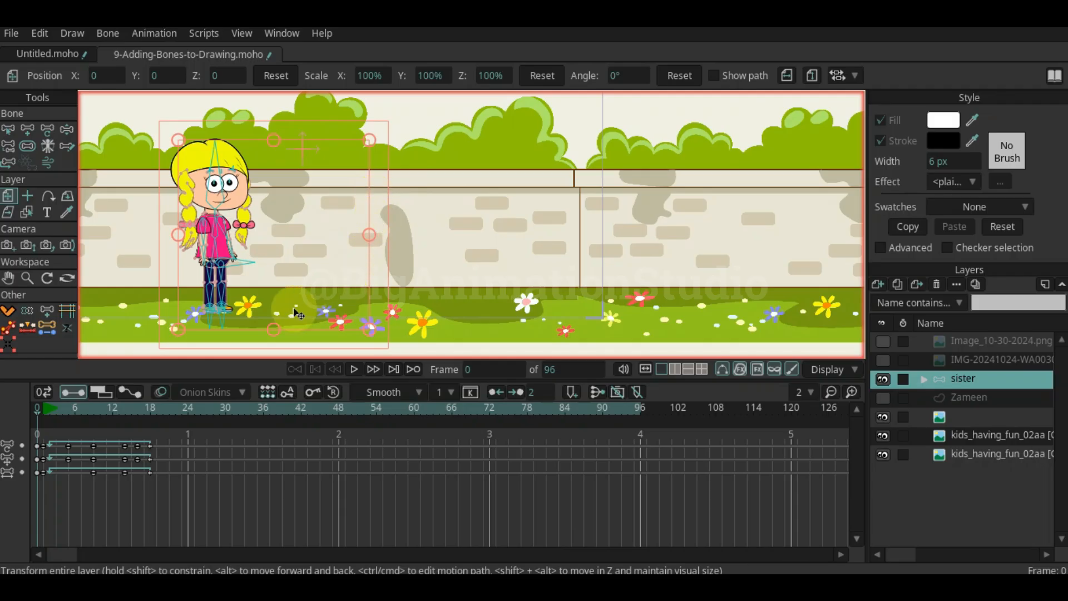
Set the sister layer's origin point at ground level between the girl's feet
left_click_drag(284, 346, 315, 346)
key("ctrl+z")
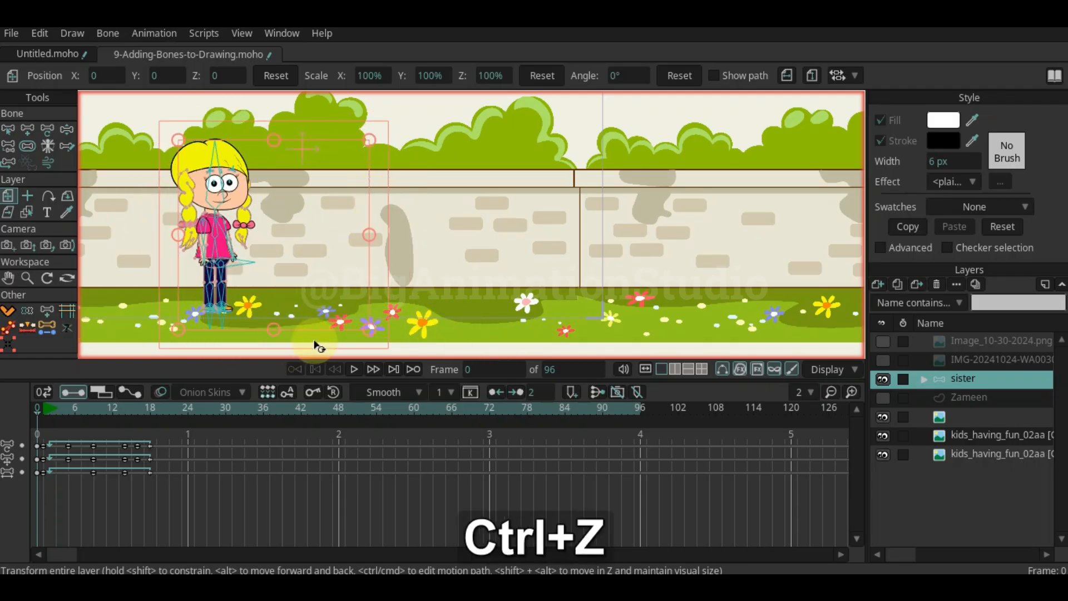
scroll(219, 310, "up", 3)
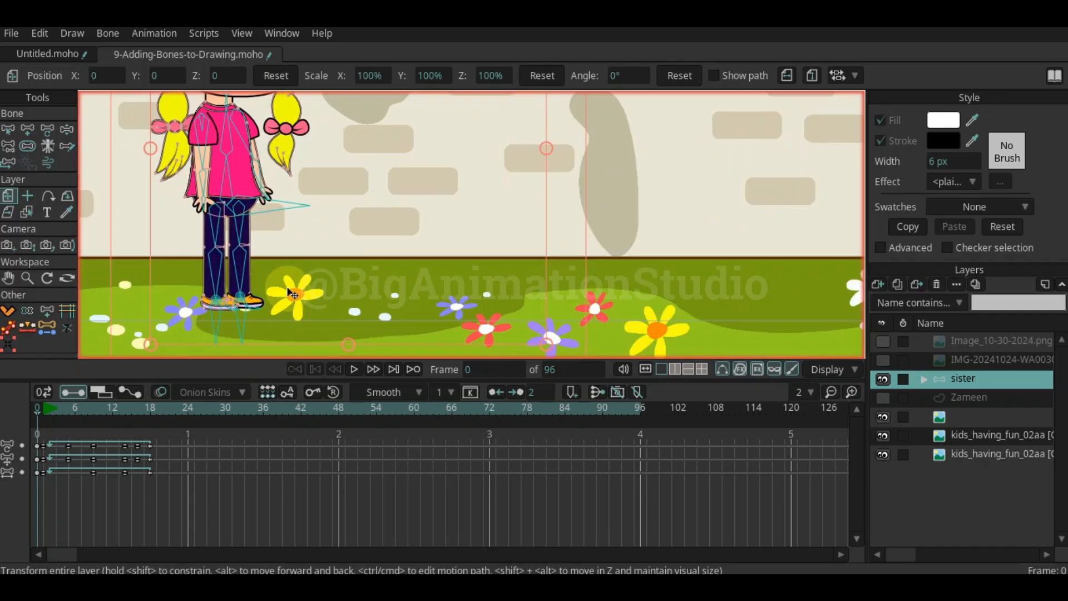
key("o")
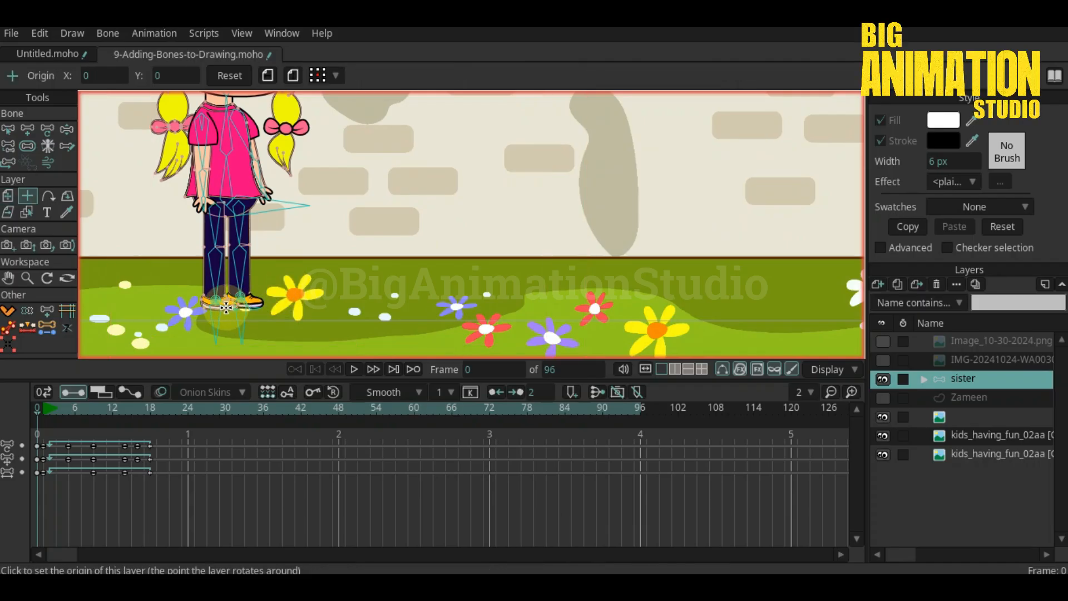
left_click(230, 308)
scroll(384, 272, "down", 5)
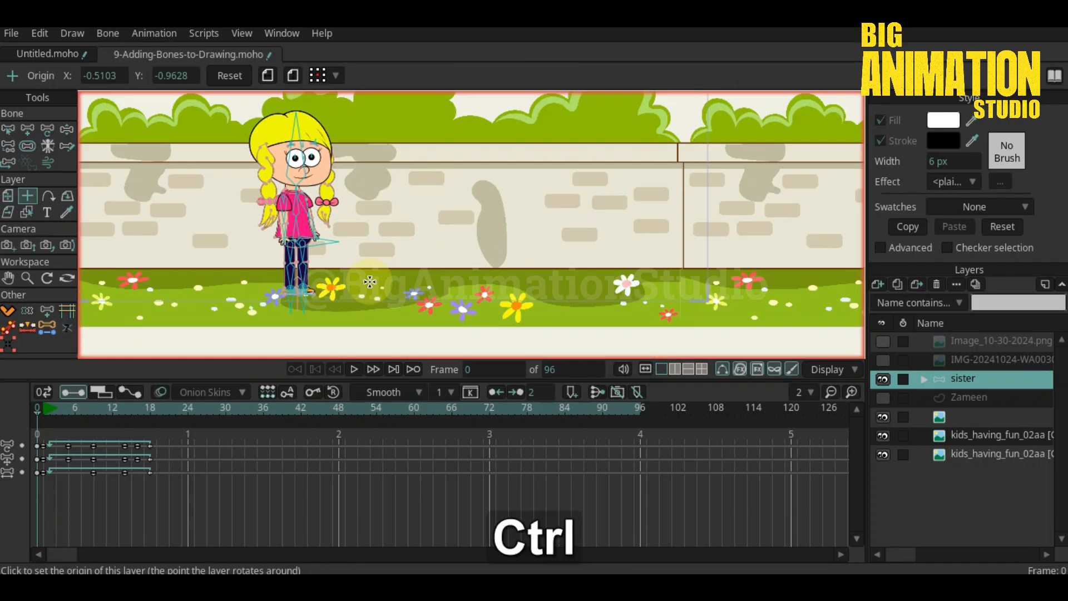
Try rotating the sister layer by about 0.8° around its origin point, and undo the rotation
key("m")
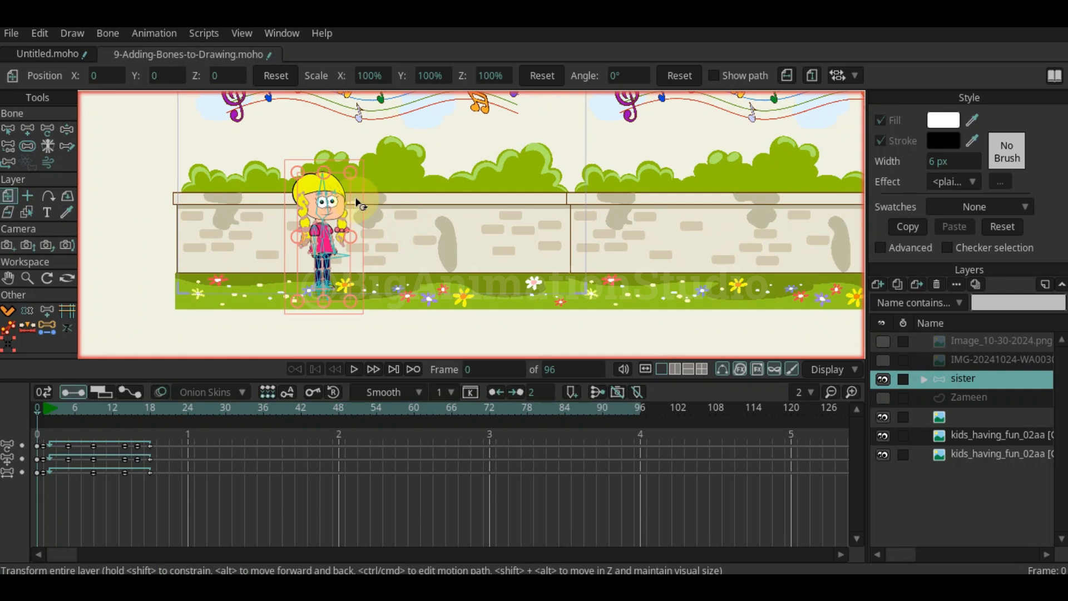
left_click_drag(359, 206, 366, 183)
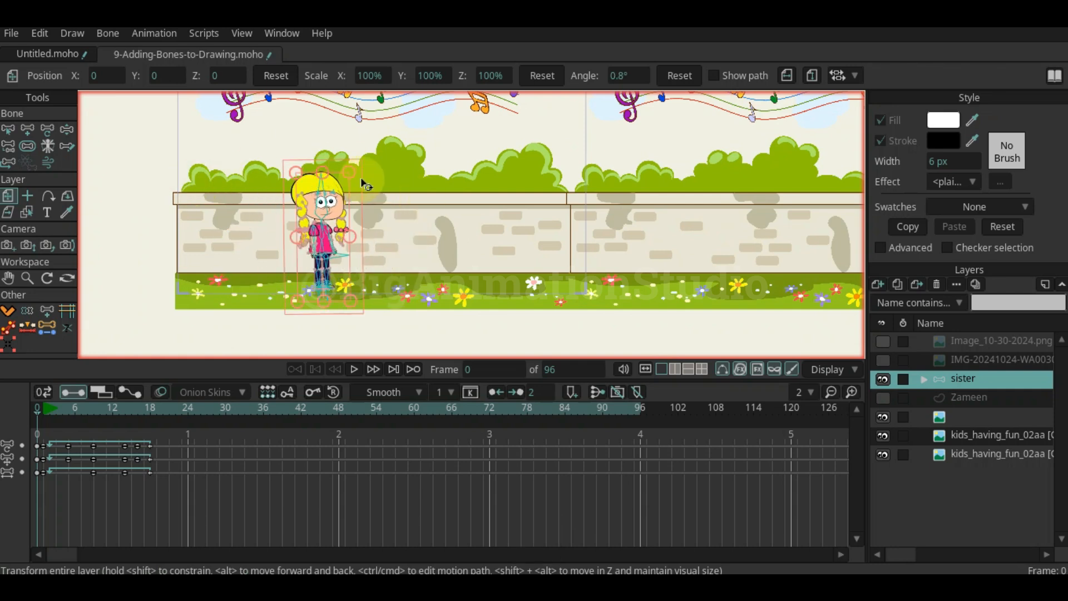
key("ctrl+z")
Play back the girl's run cycle in front of the wall and return to frame 1
key("space")
left_click_drag(350, 232, 265, 251)
scroll(424, 260, "down", 2)
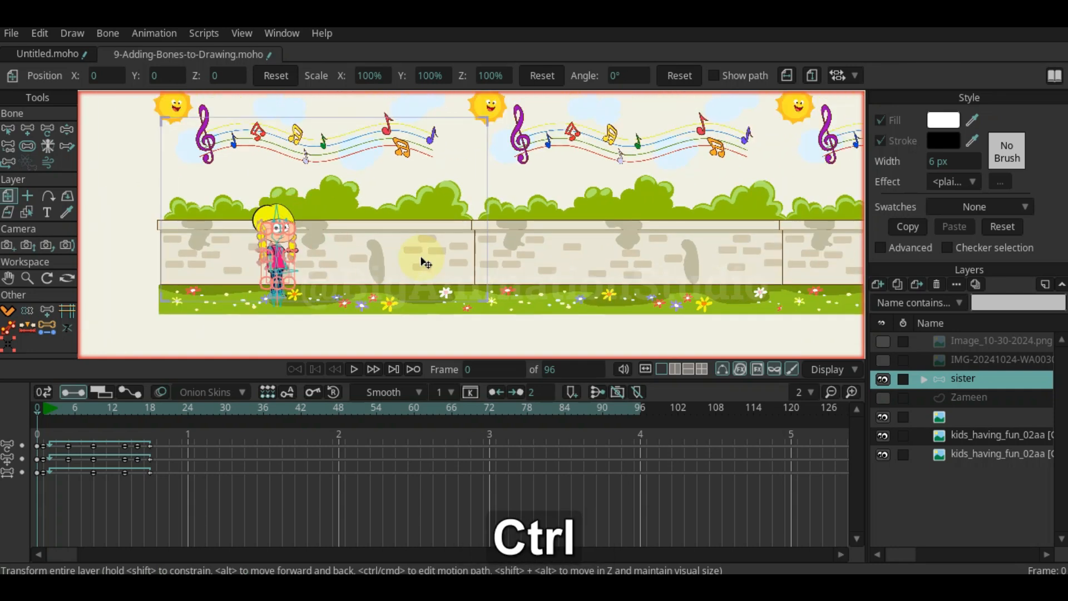
left_click_drag(356, 231, 298, 255)
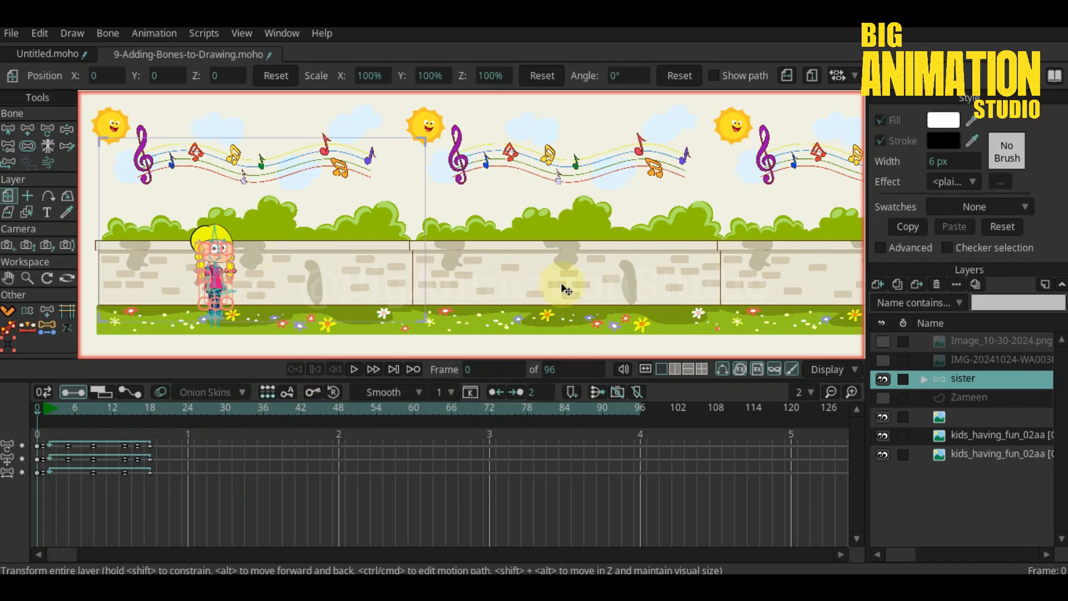
key("m")
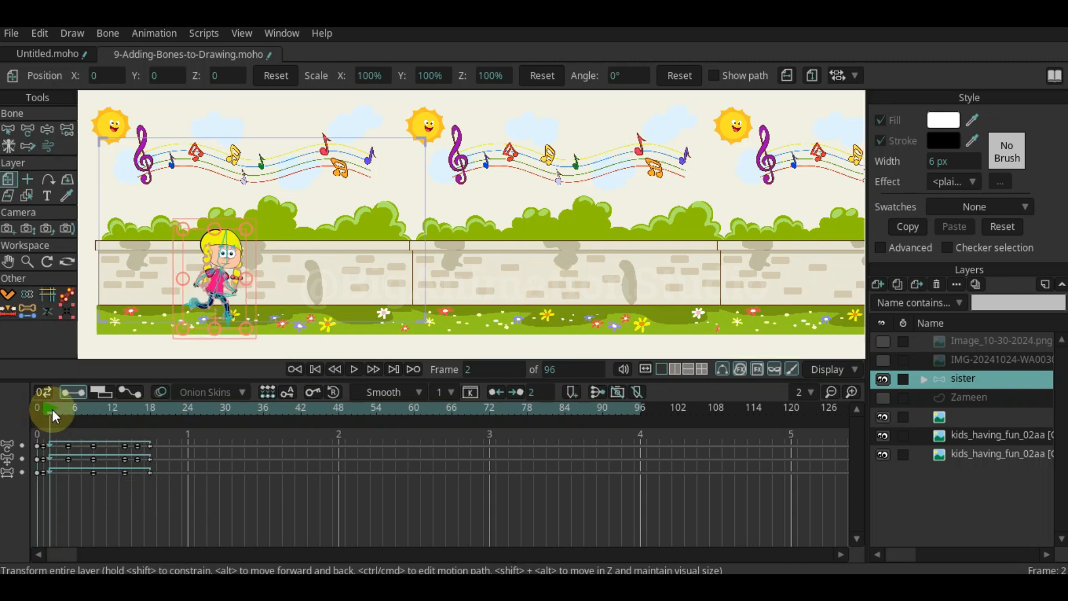
key("space")
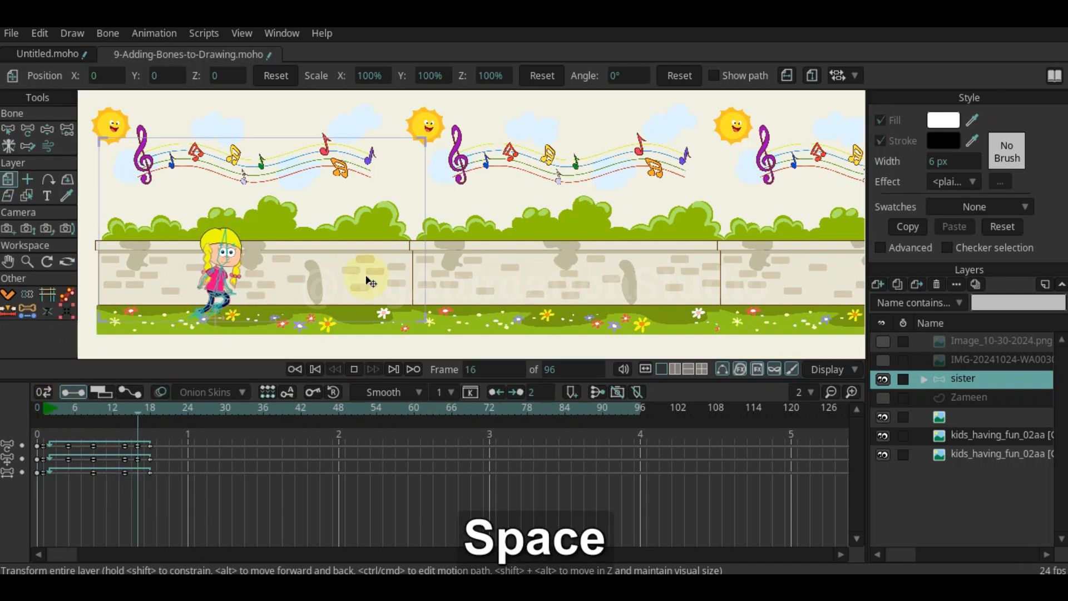
key("space")
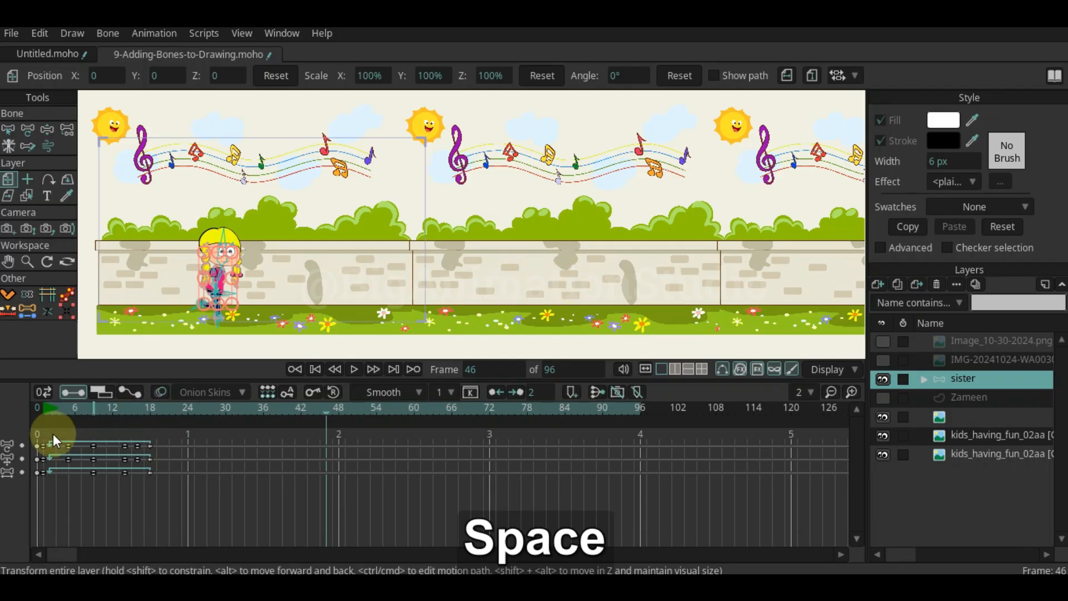
left_click(42, 408)
left_click(44, 408)
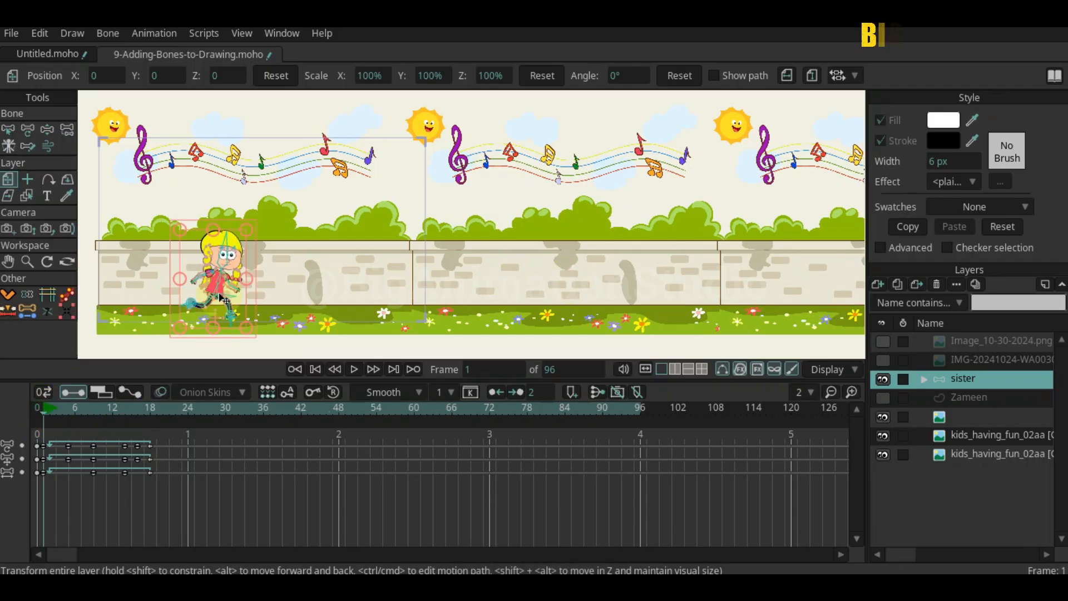
left_click(51, 403)
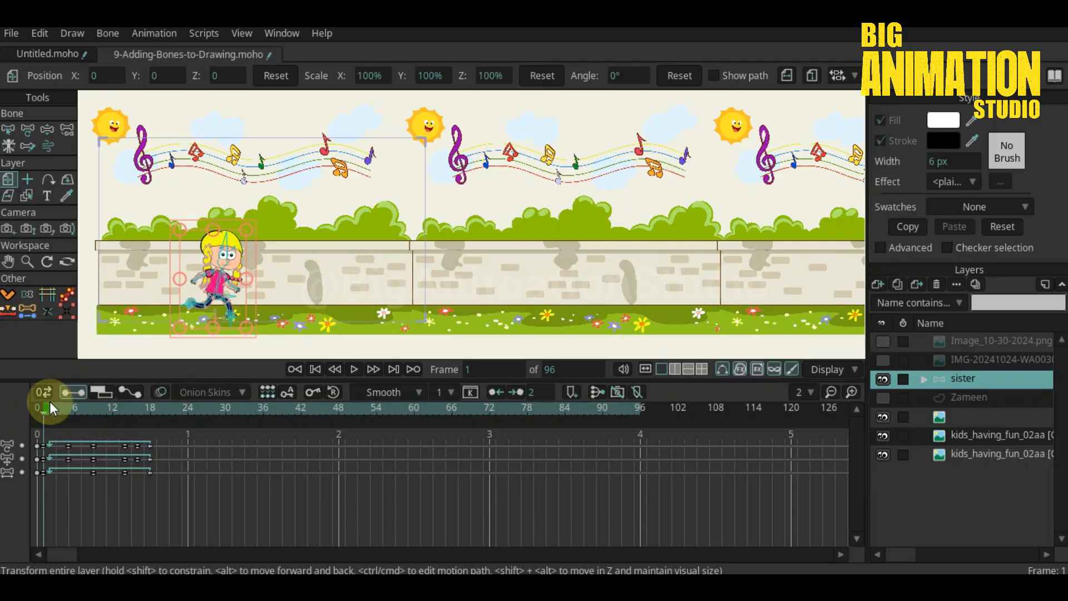
At frame 0, move the sister layer horizontally to about X -1.62, just outside the left edge of the background
left_click(38, 412)
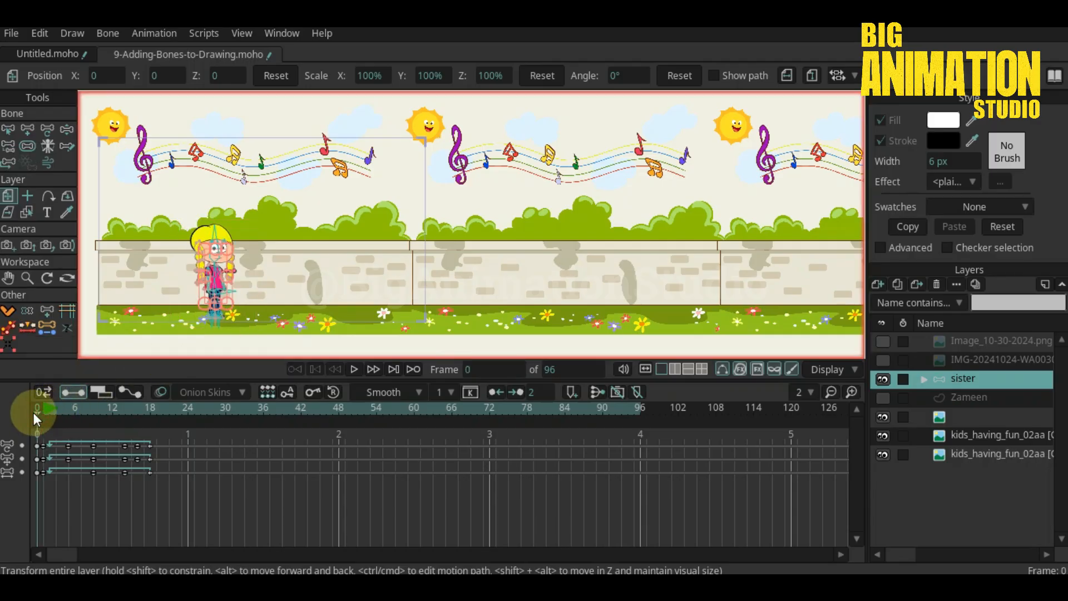
scroll(226, 295, "down", 2)
left_click_drag(162, 279, 232, 279)
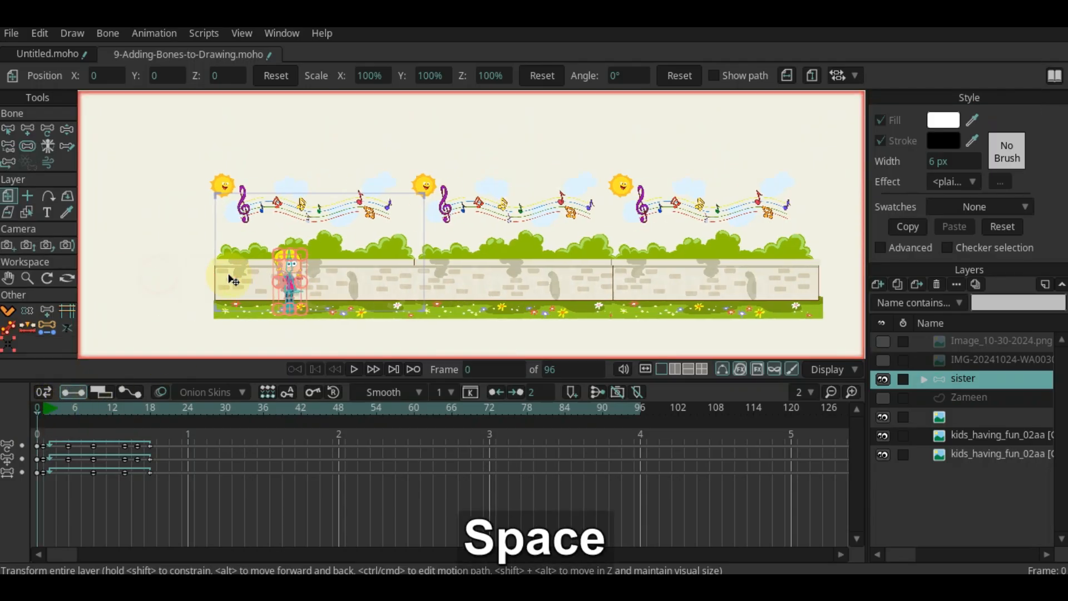
key("m")
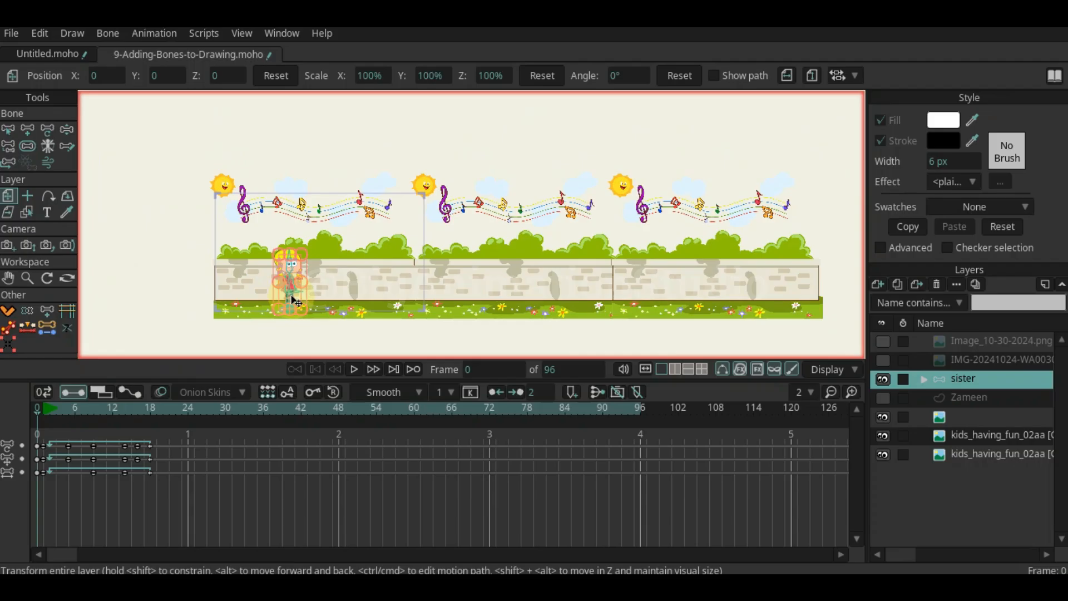
left_click_drag(294, 301, 193, 301)
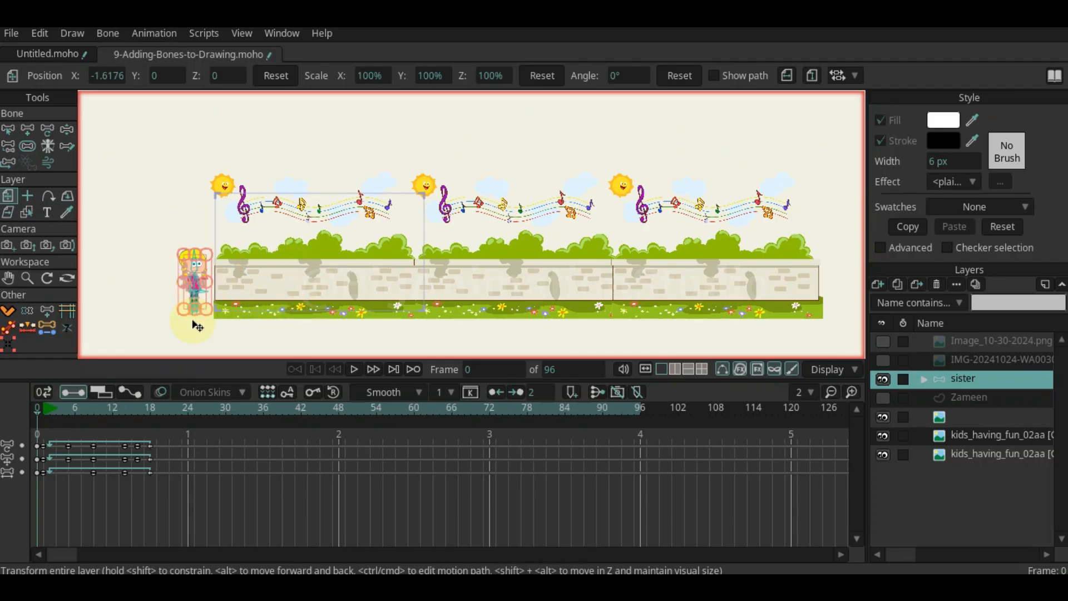
Play the animation and temporarily hide everything outside the camera frame to check the girl's starting position
key("space")
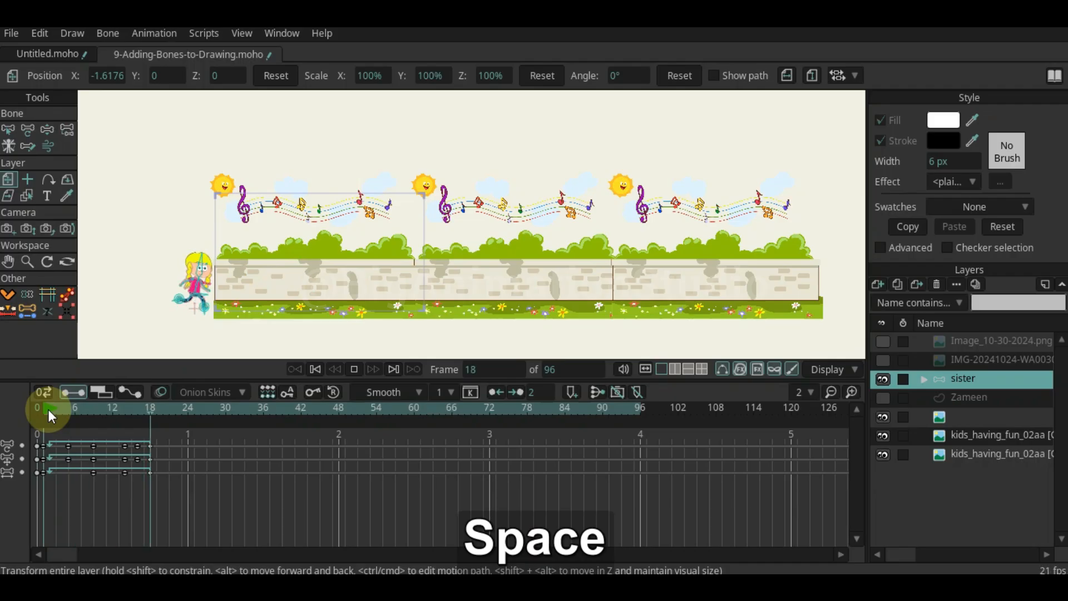
key("space")
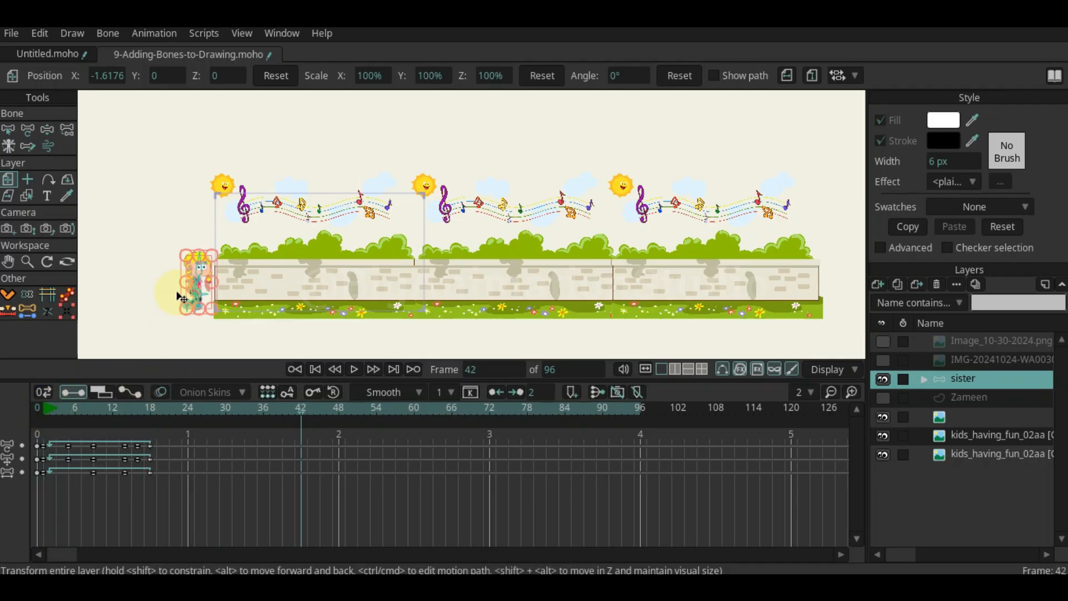
key("ctrl+j")
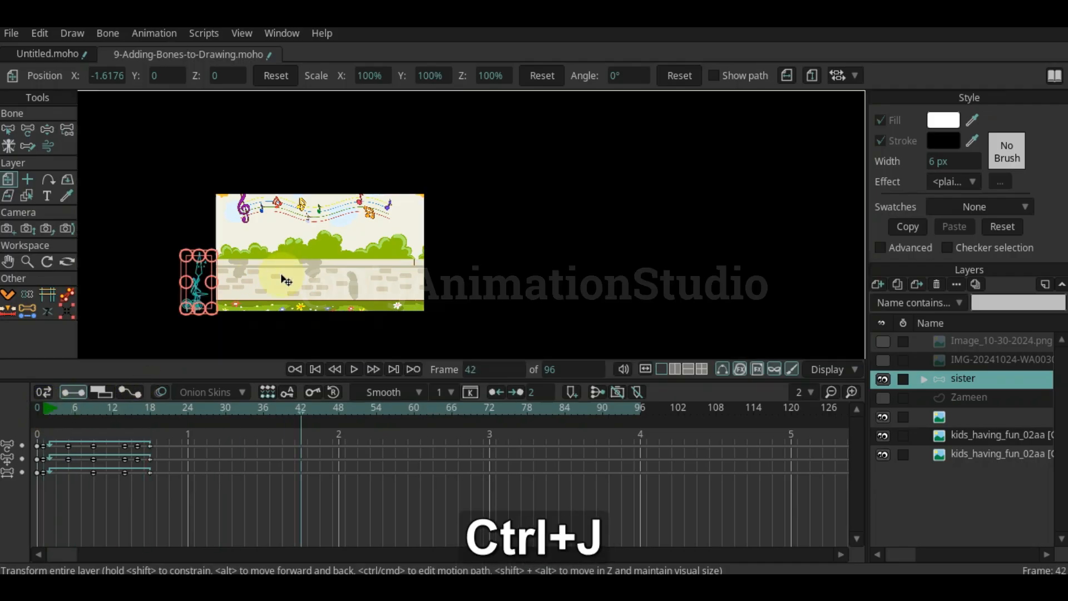
key("Escape")
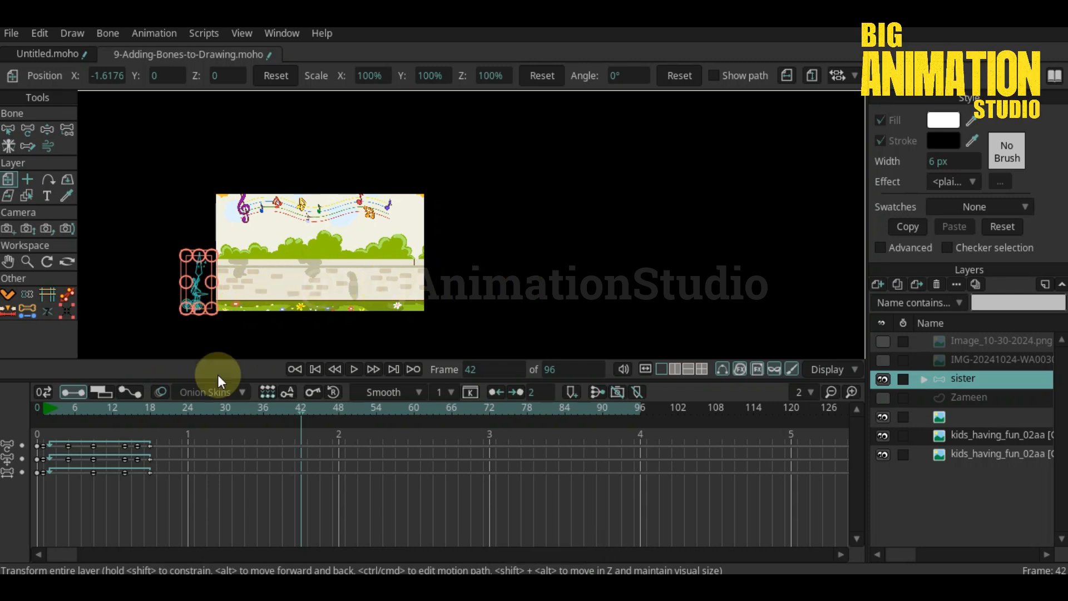
left_click(42, 408)
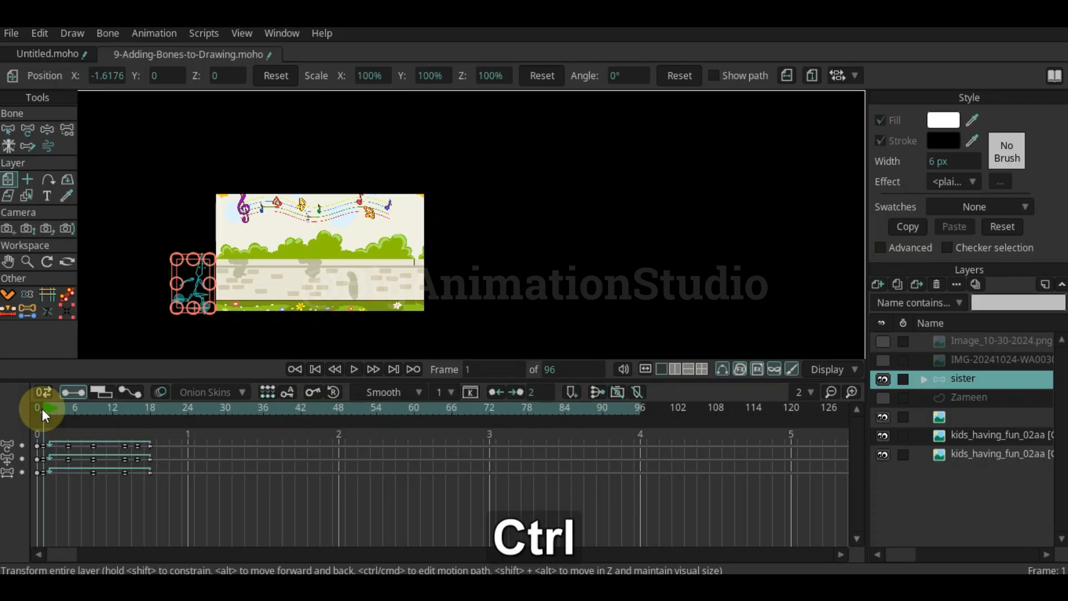
key("ctrl+j")
Replay the girl's run cycle from frame 1 to review how it runs in place
key("space")
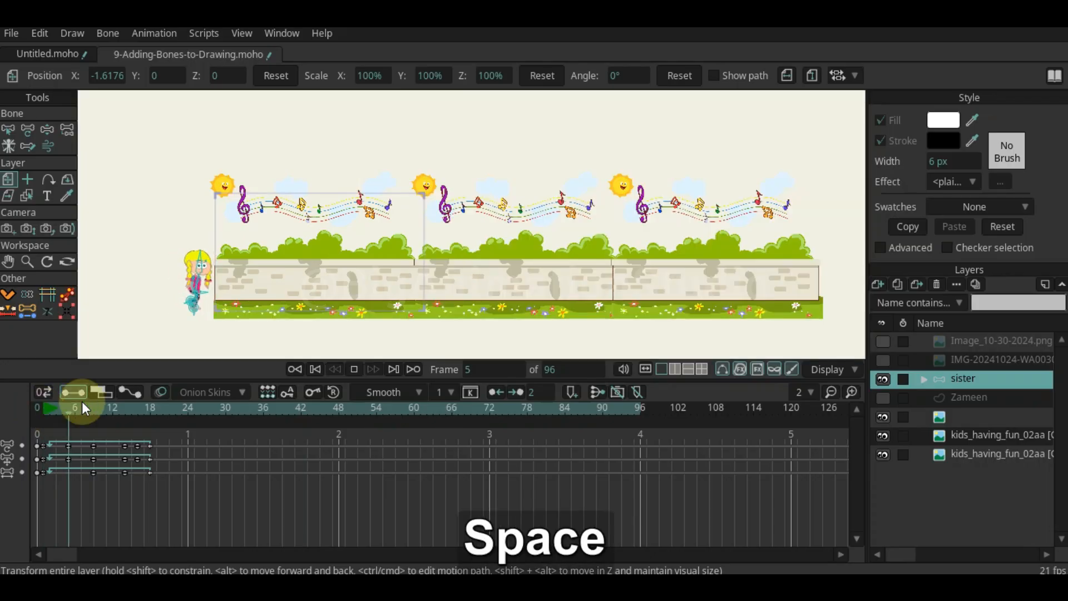
left_click(43, 409)
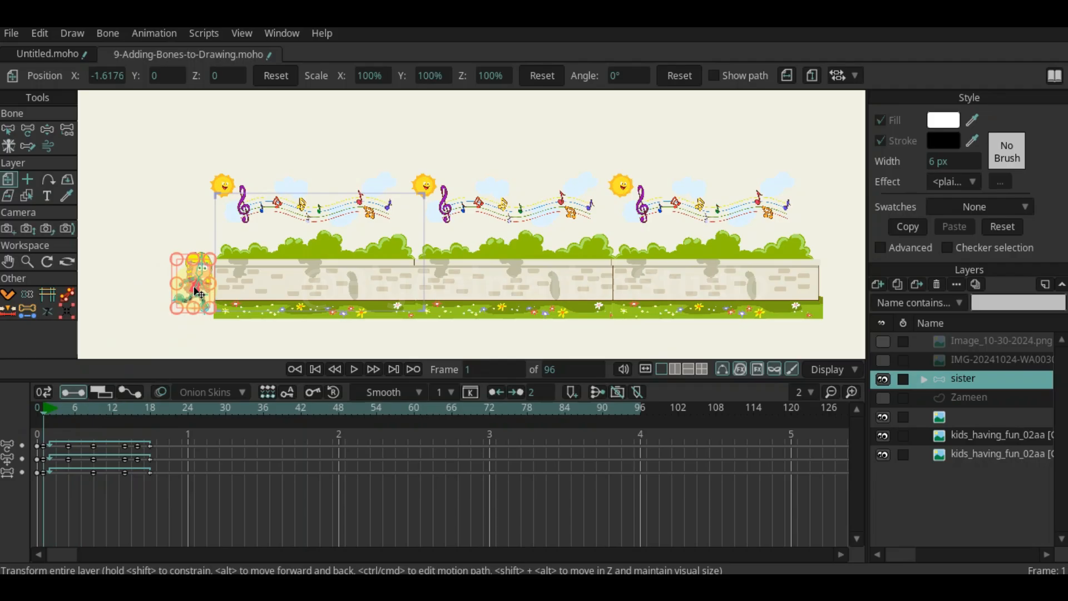
key("space")
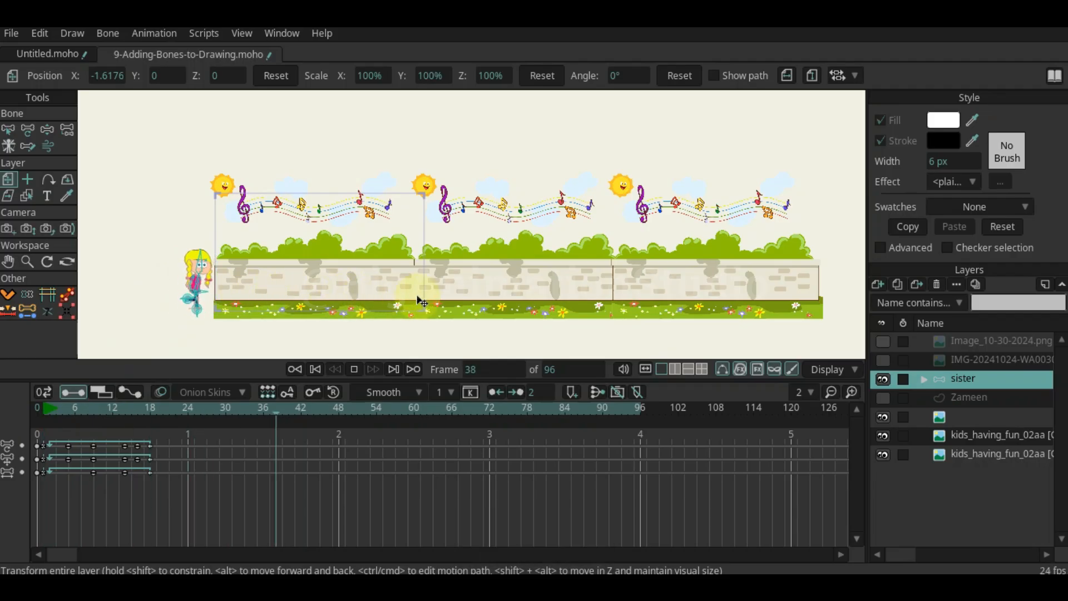
key("space")
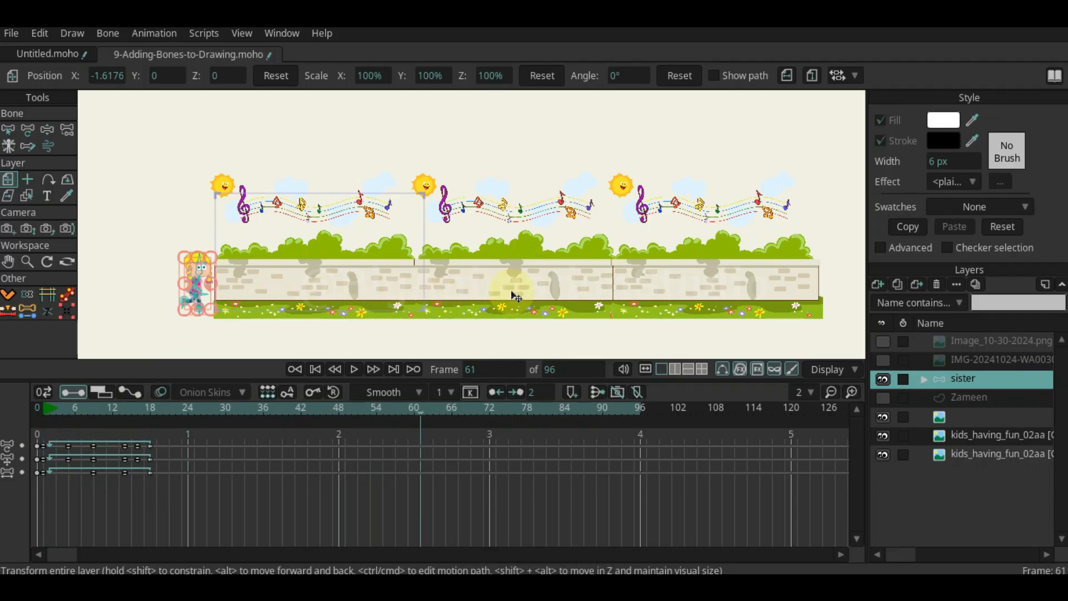
At frame 48, move the sister layer horizontally along the wall to about X 3.03
left_click_drag(420, 415, 376, 414)
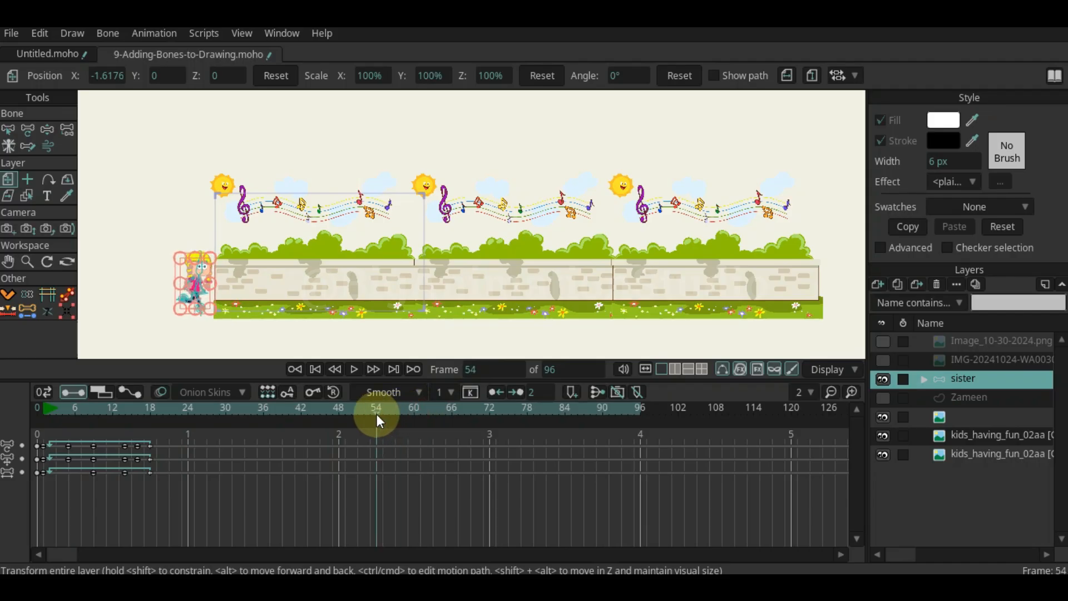
left_click_drag(376, 414, 341, 418)
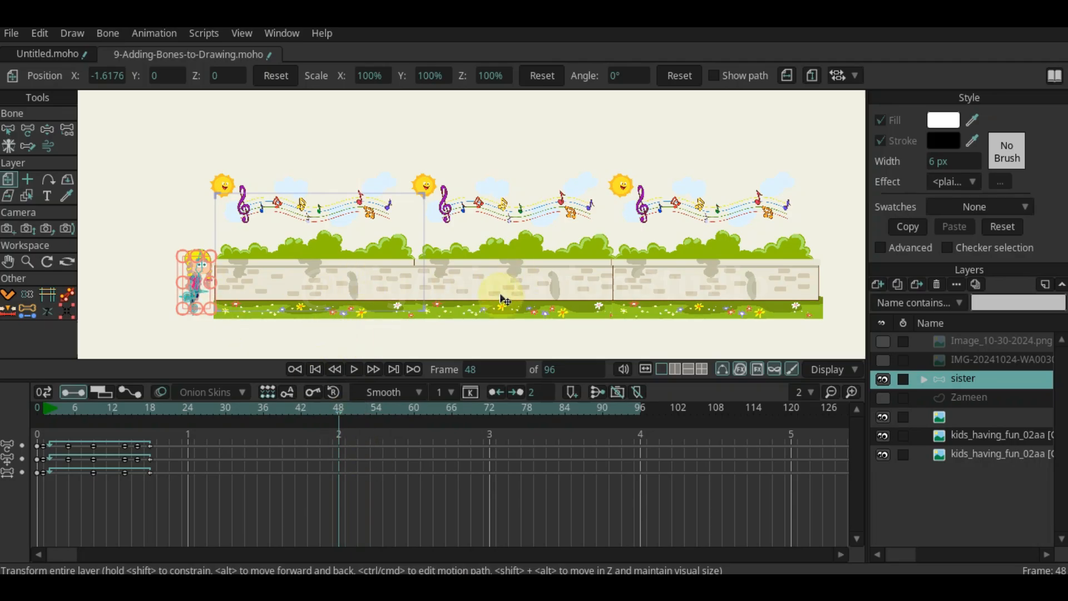
key("m")
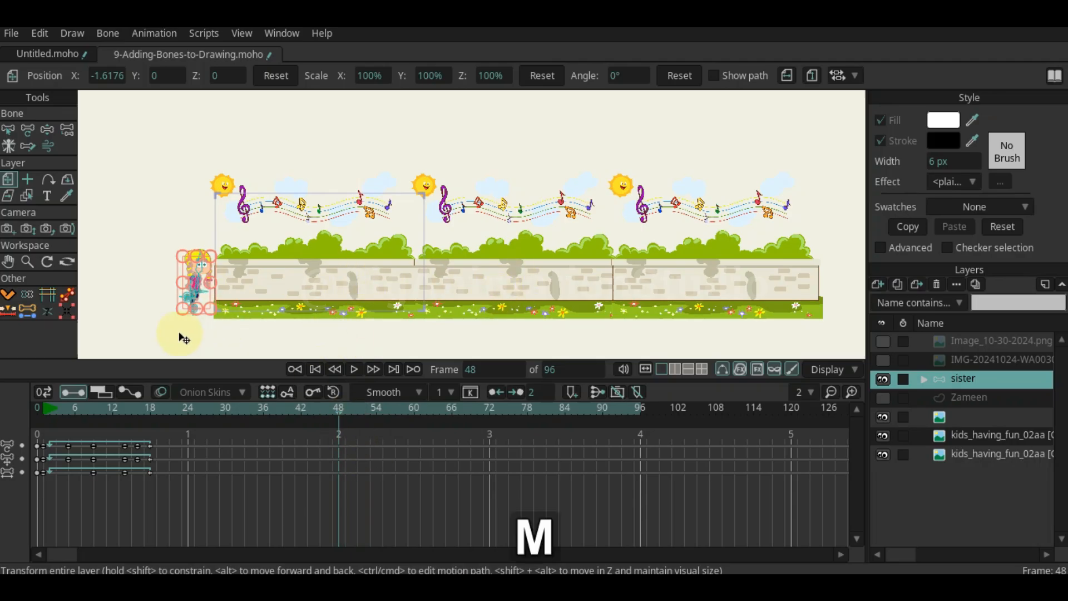
left_click_drag(207, 302, 477, 300)
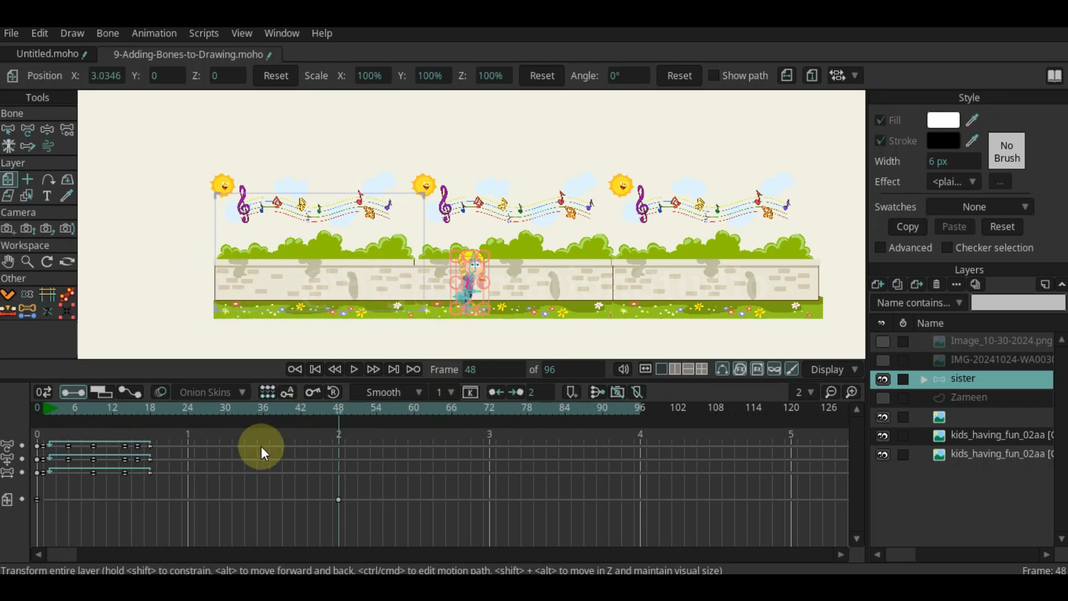
Key the sister layer's position at frame 1 and play back her run across the wall
left_click(46, 408)
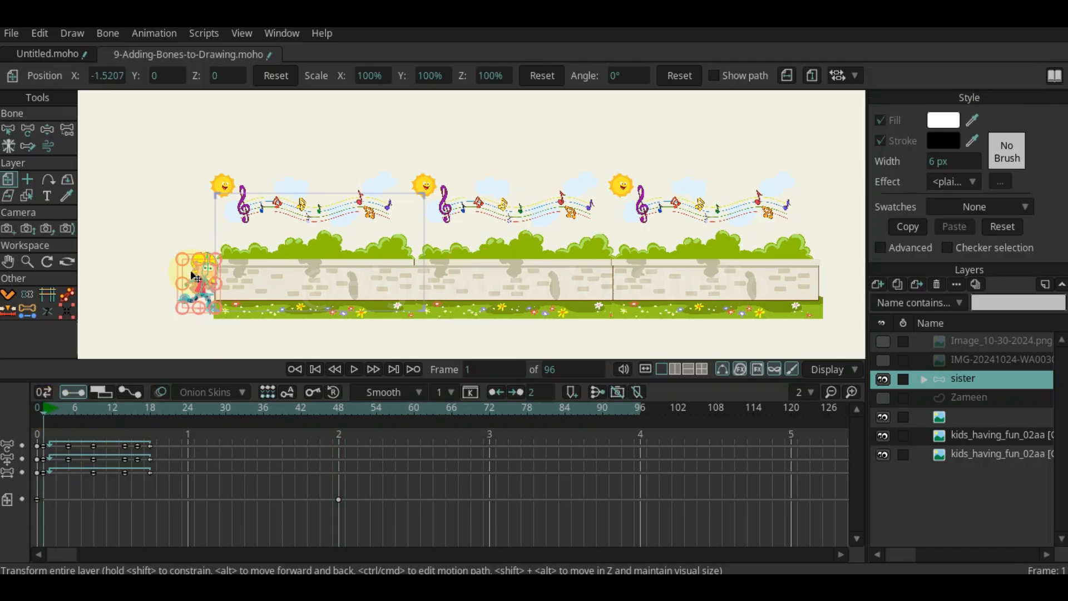
left_click(55, 506)
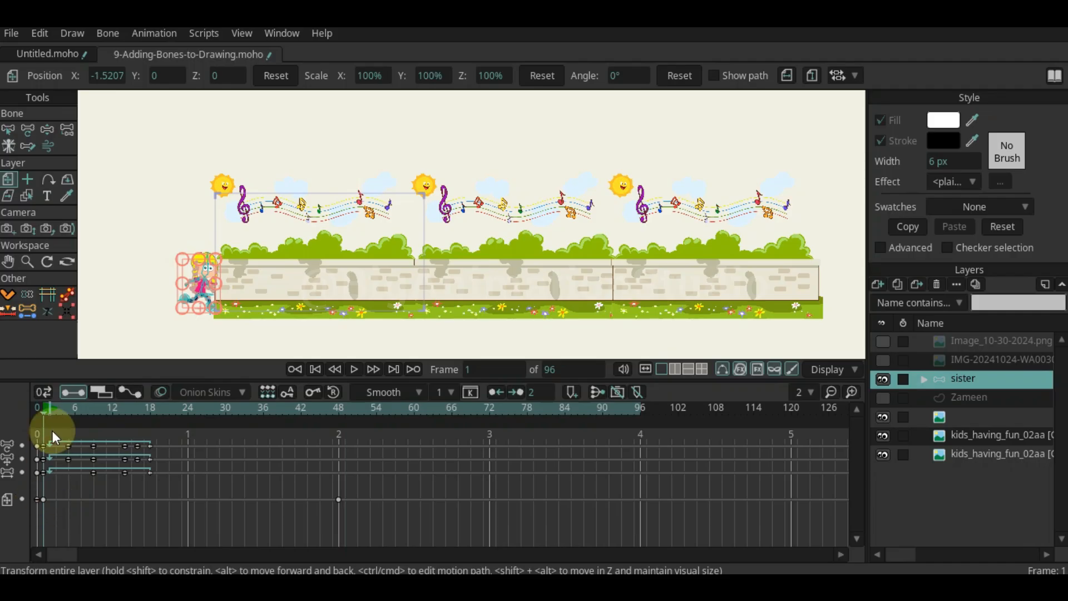
key("space")
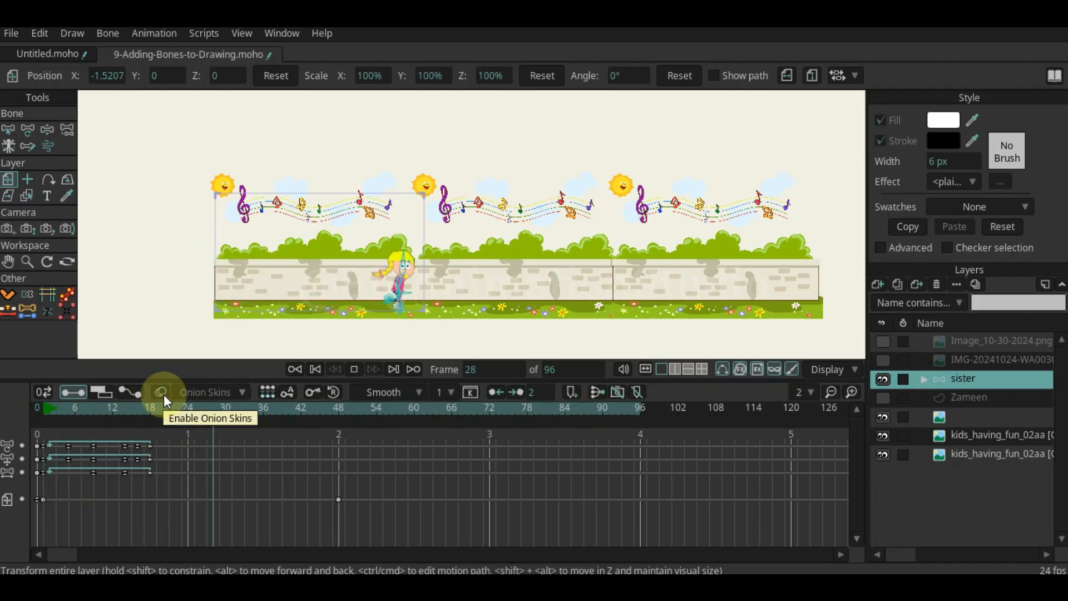
key("space")
Set the interpolation of the sister layer's position keyframes at frames 0, 1 and 48 to Linear
left_click_drag(360, 493, 41, 510)
left_click(408, 390)
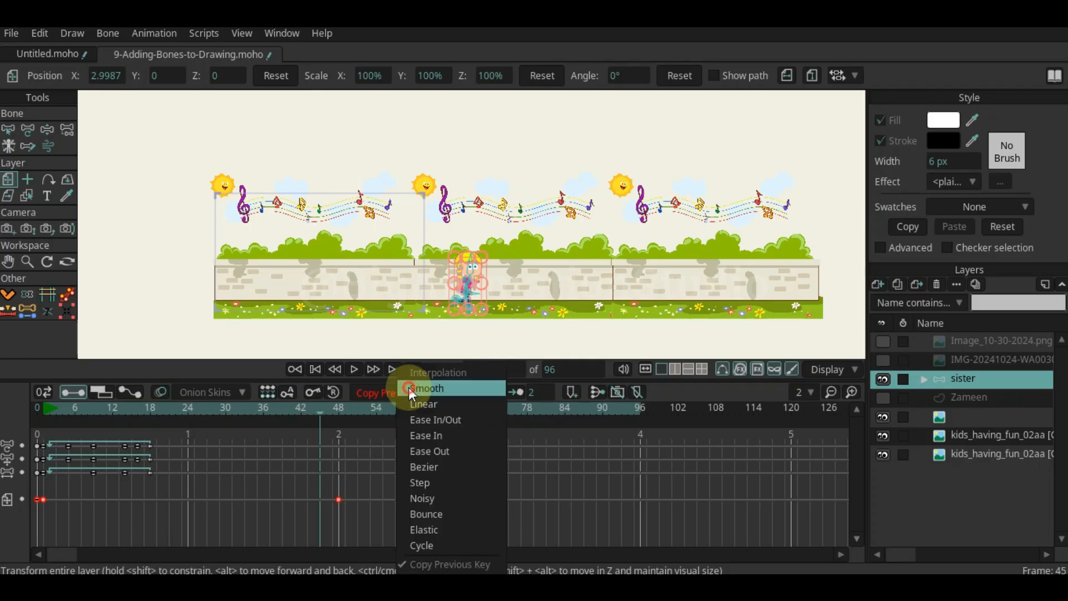
left_click(440, 408)
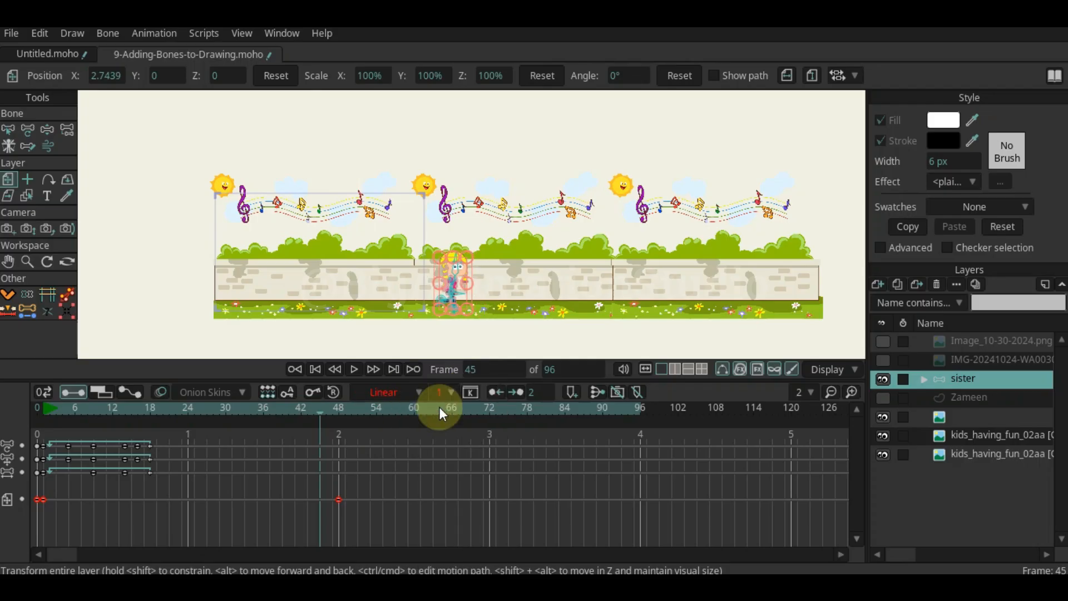
Replay the run from frame 1 several times to check the pace of the girl's movement across the wall
left_click(45, 406)
key("space")
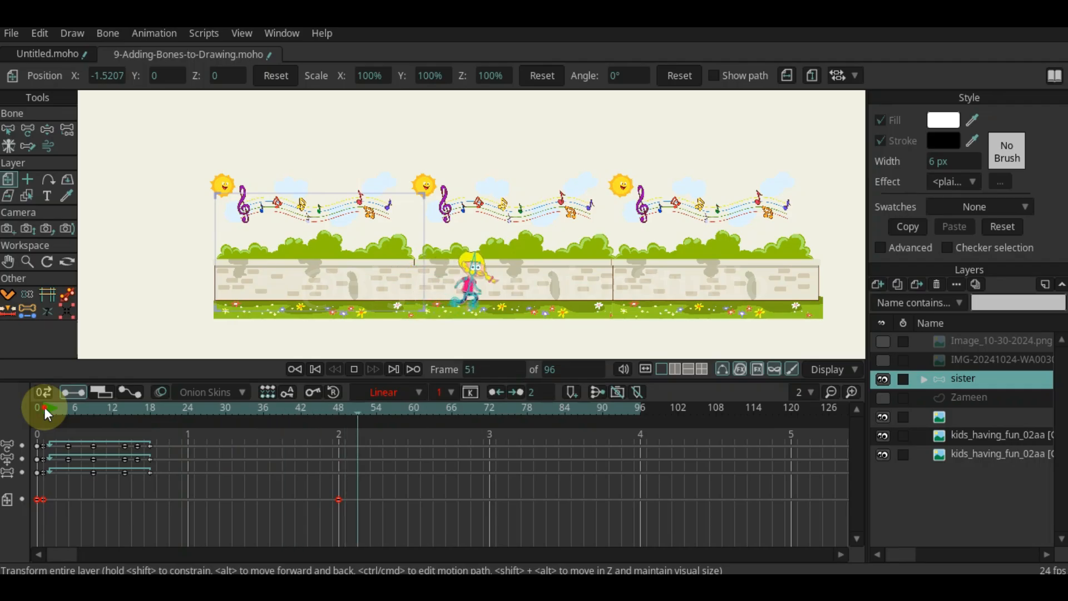
key("space")
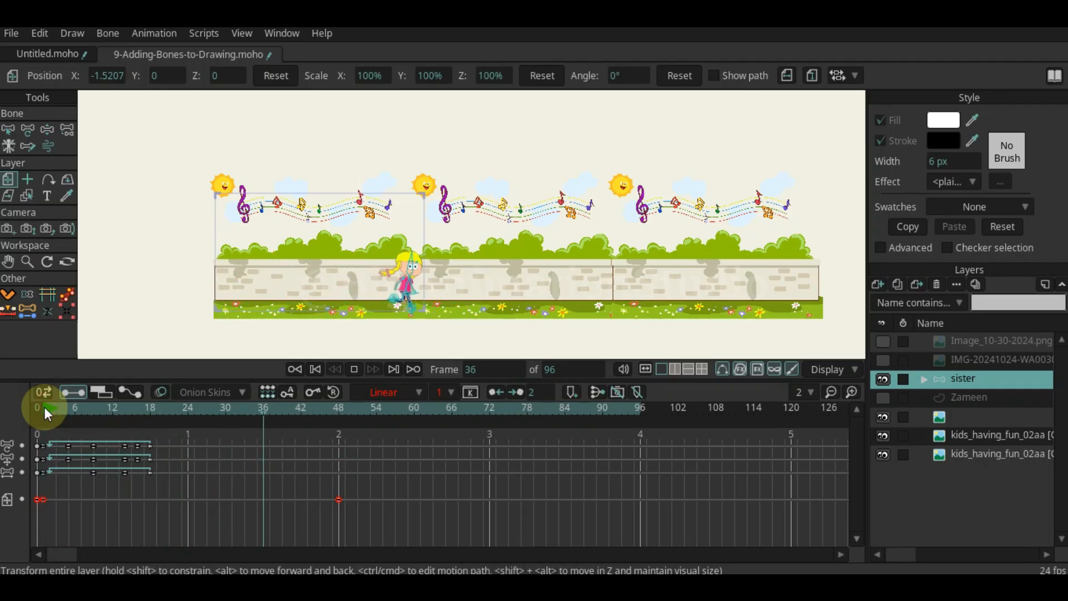
key("space")
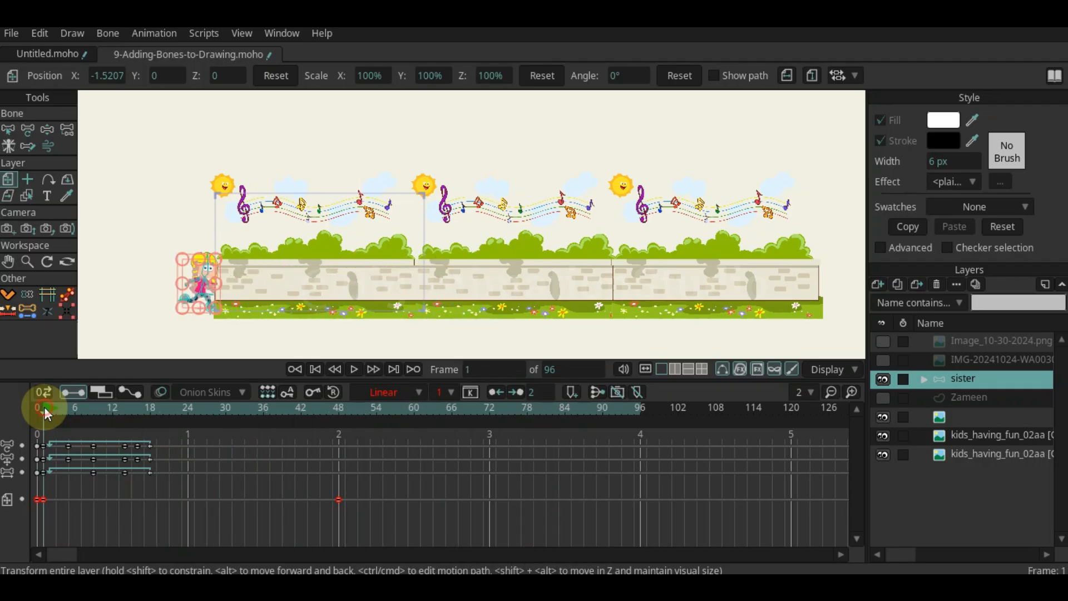
key("space")
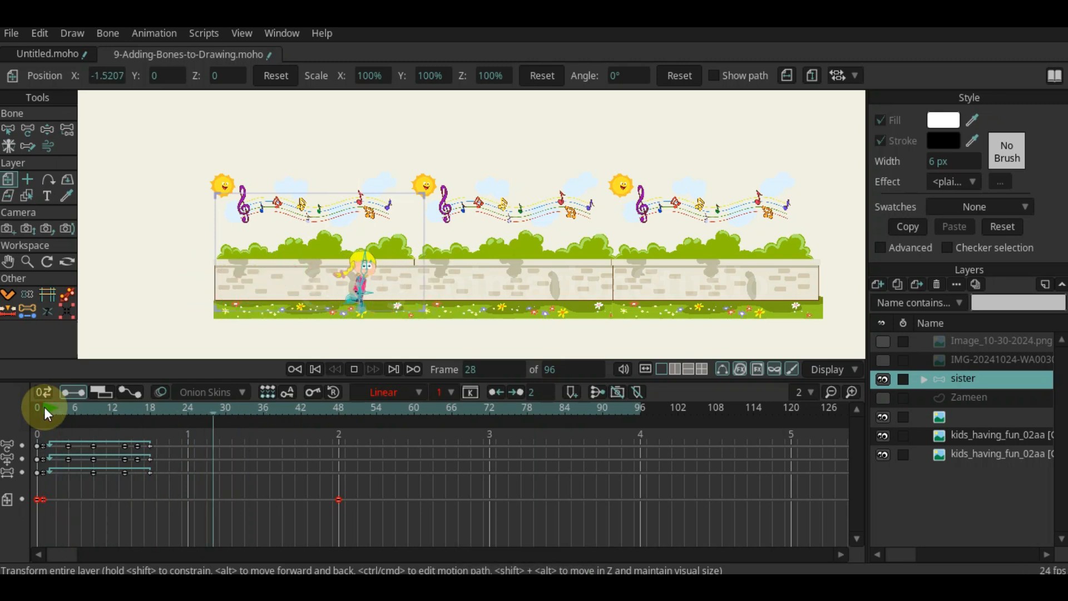
key("space")
key("space")
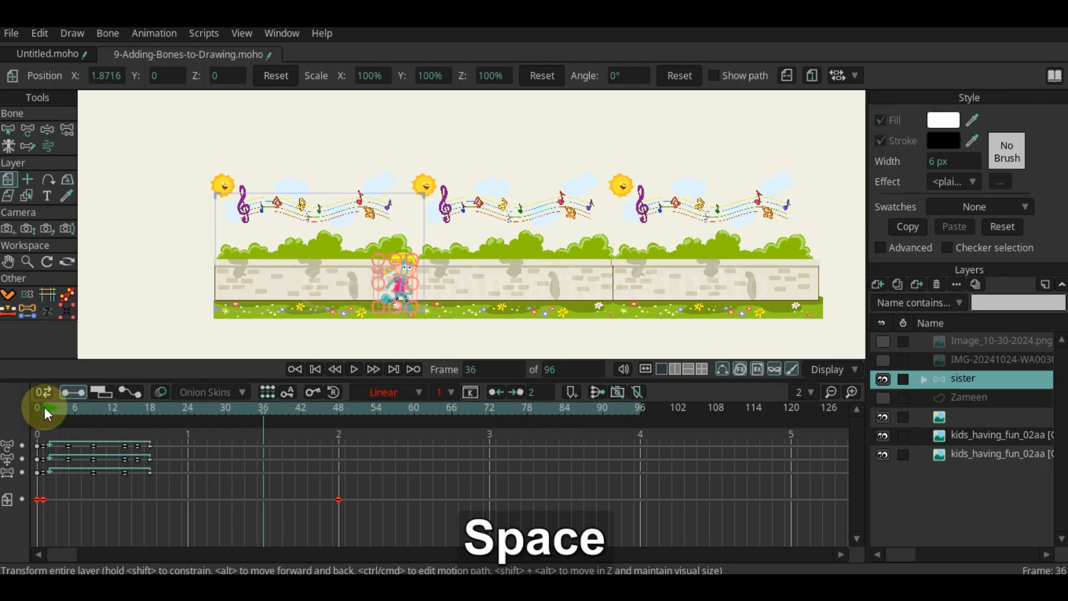
key("space")
Go to frame 48 and examine the girl's pose and placement on the grass up close
key("ctrl")
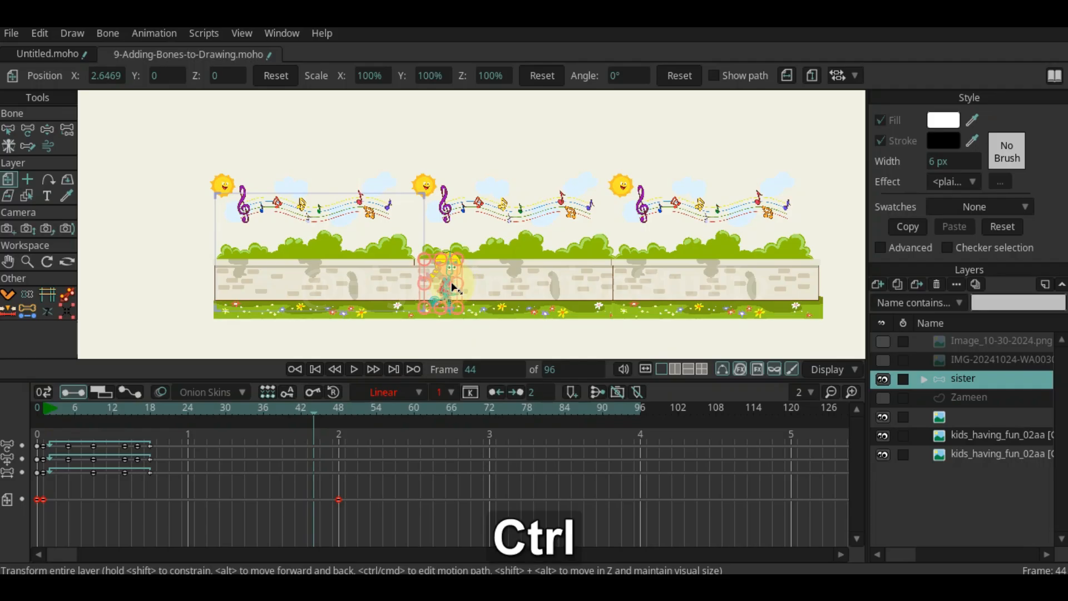
left_click(339, 409)
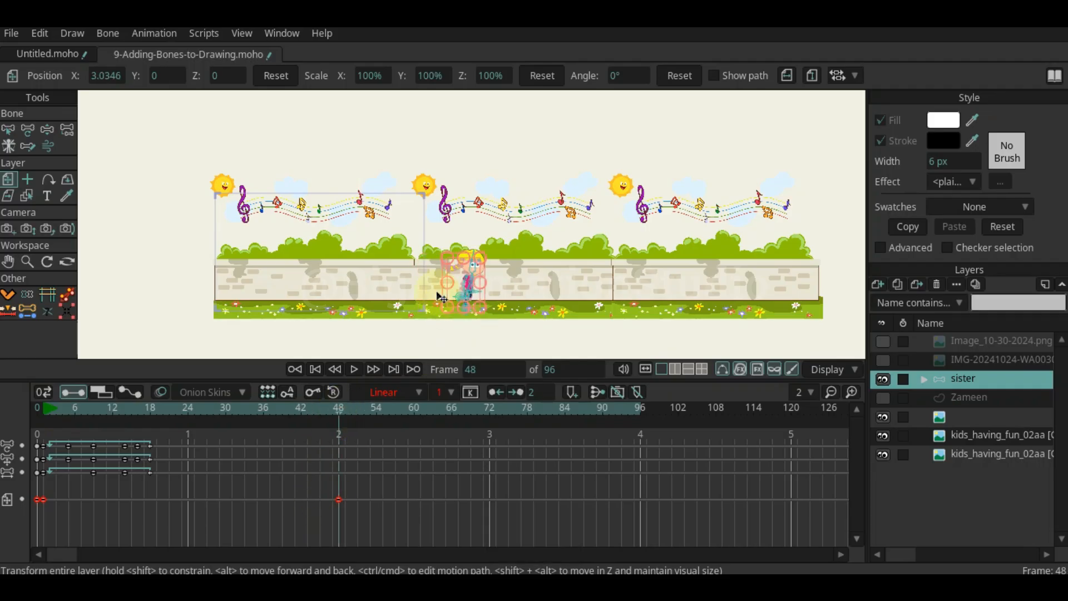
scroll(469, 296, "up", 7)
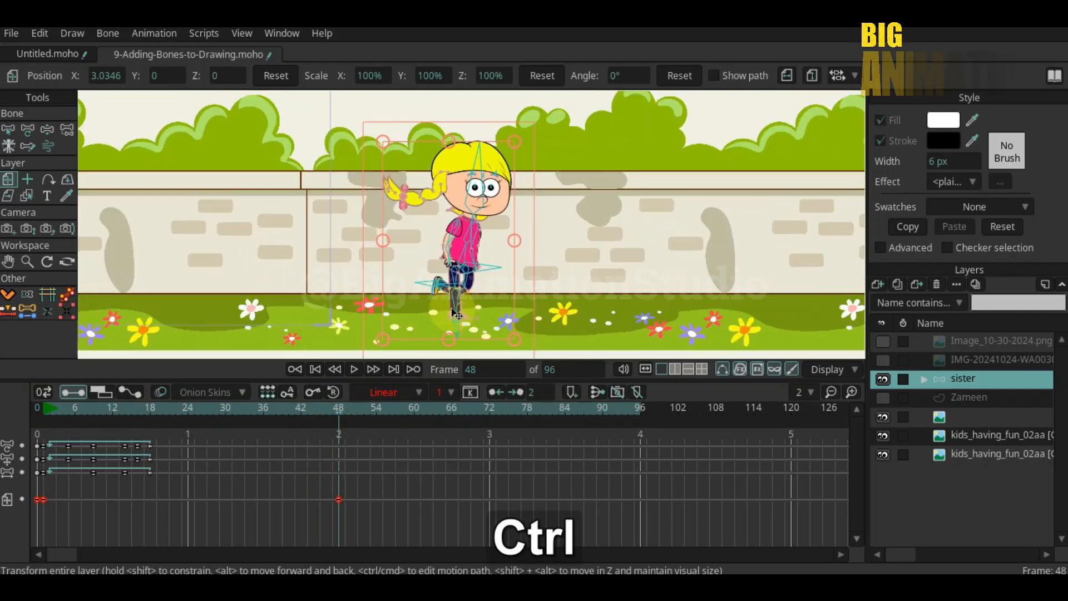
scroll(407, 285, "down", 7)
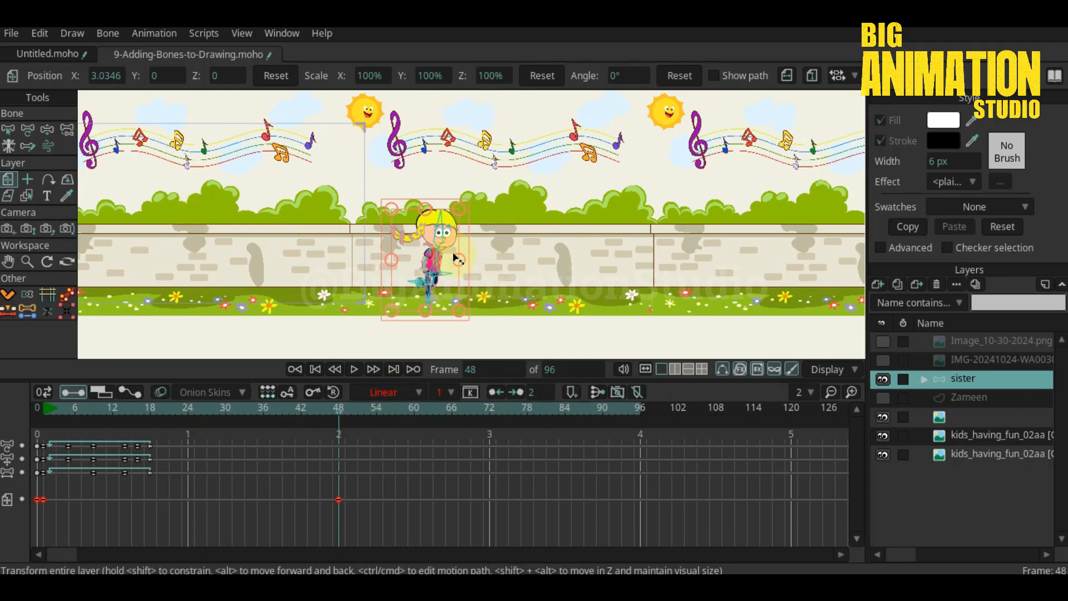
scroll(455, 257, "up", 3)
scroll(456, 258, "up", 1)
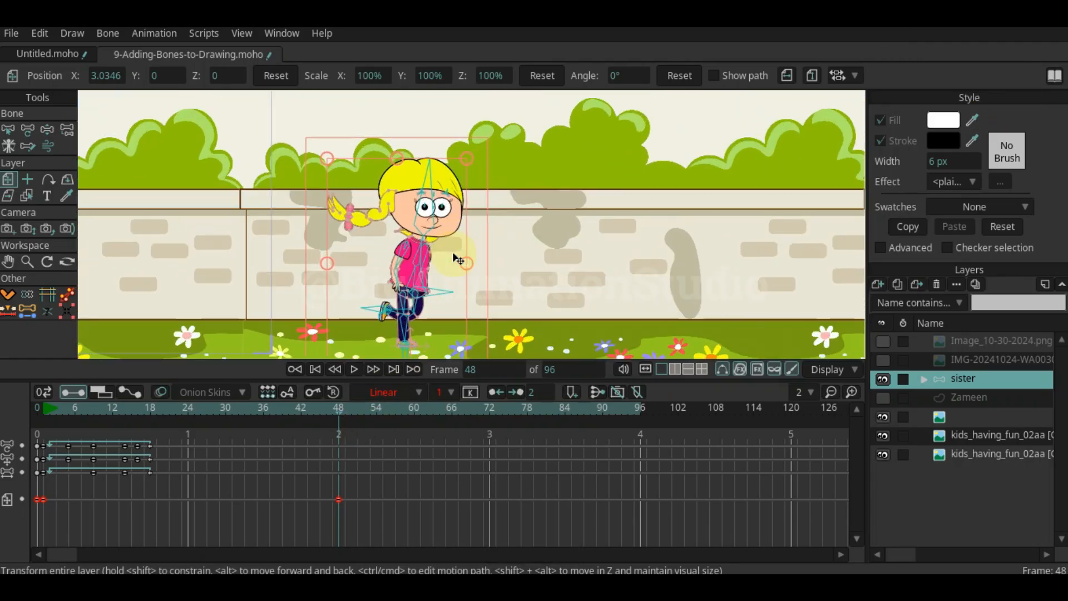
Replay the girl's run from the first frames in a closer view to check her steps over the ground
key("space")
left_click_drag(409, 281, 351, 223)
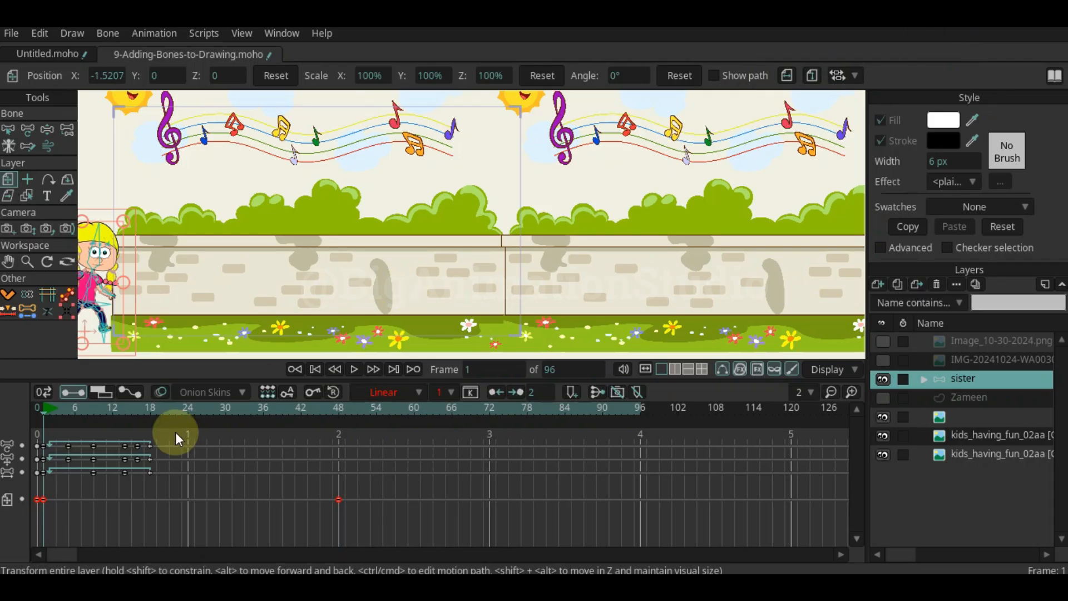
key("space")
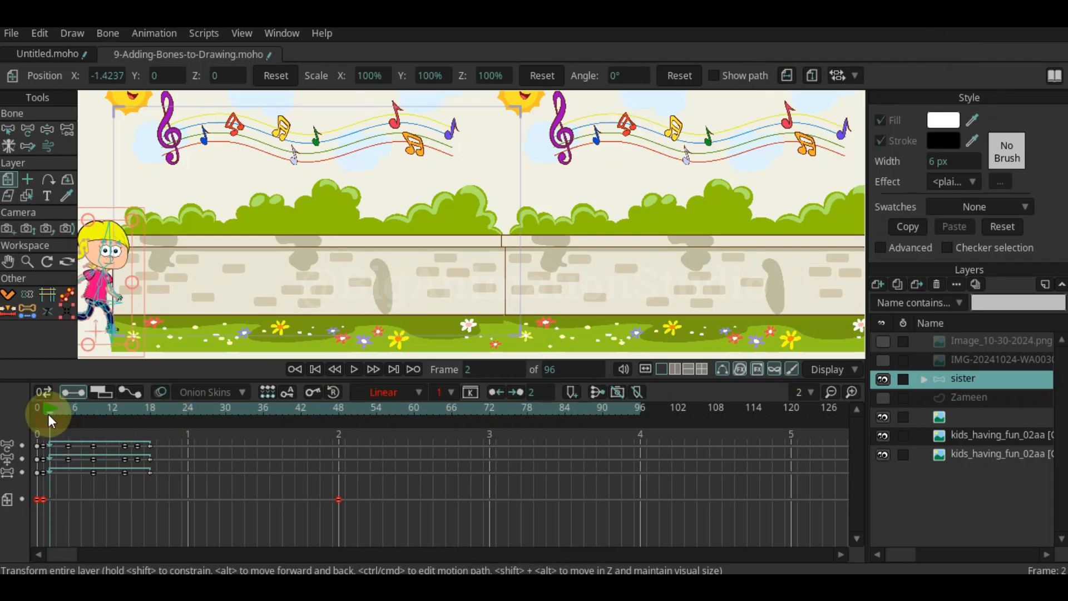
key("space")
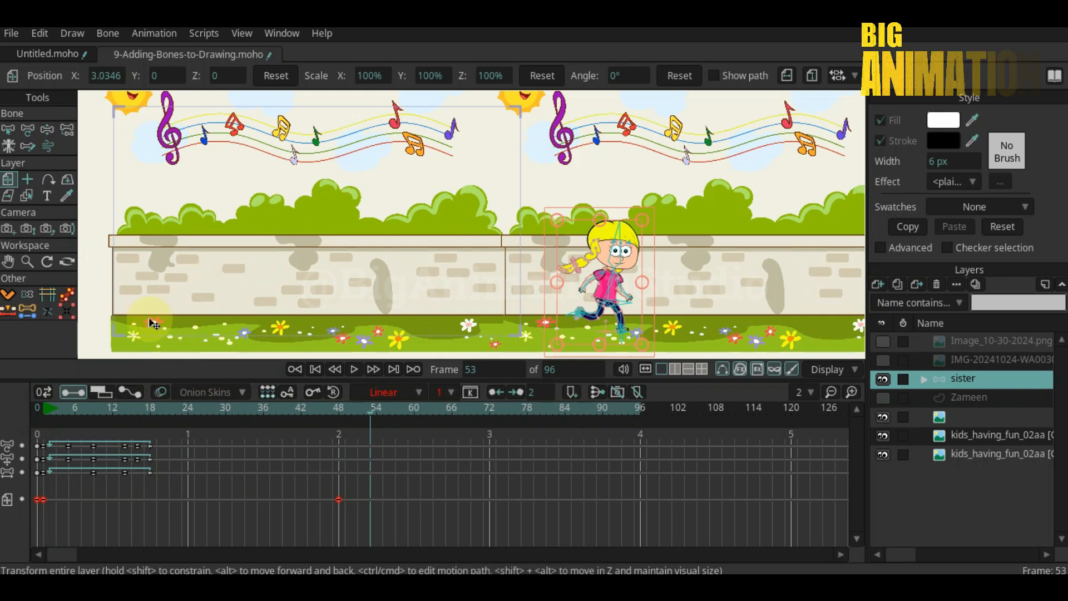
left_click(49, 413)
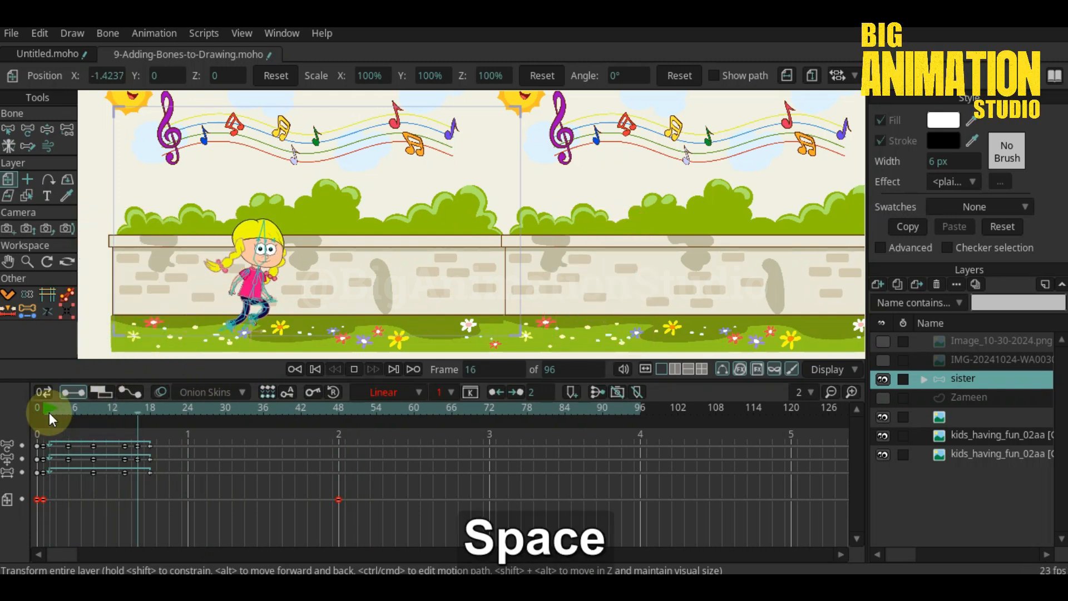
key("space")
Hide the bone overlay so only the girl's artwork shows in the workspace
scroll(434, 274, "up", 2)
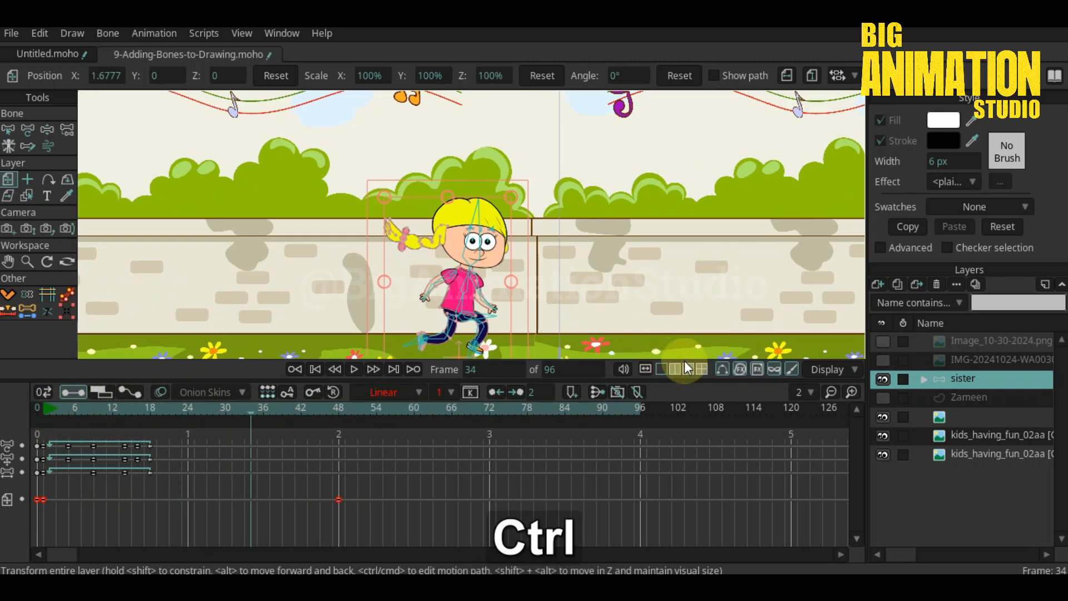
left_click(721, 369)
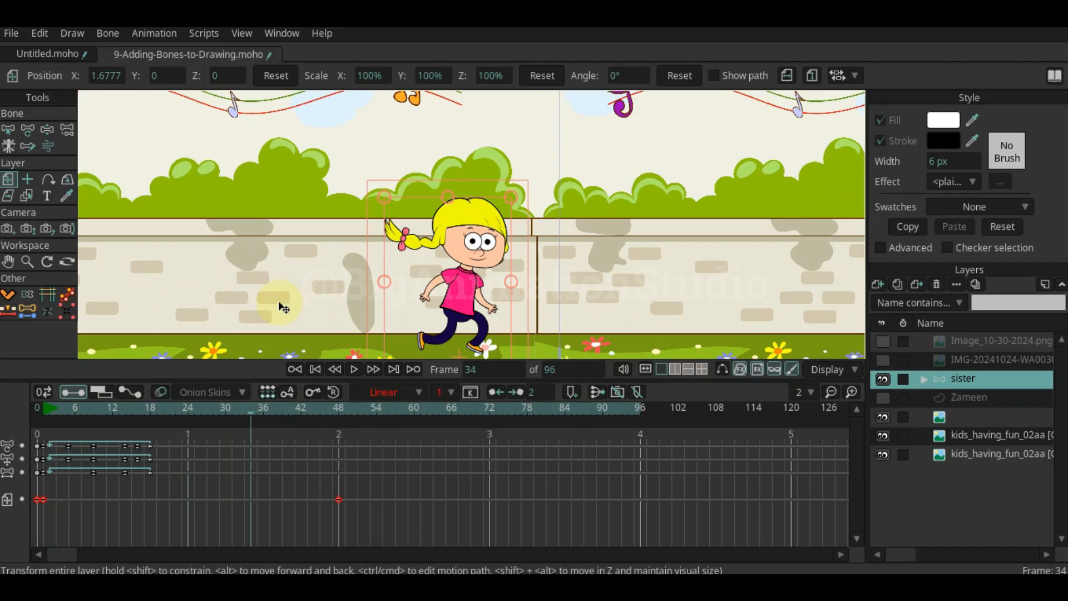
scroll(311, 278, "down", 3)
left_click_drag(229, 265, 284, 272)
At frame 48, track the camera horizontally so the girl stands near the middle of the camera frame
left_click(338, 412)
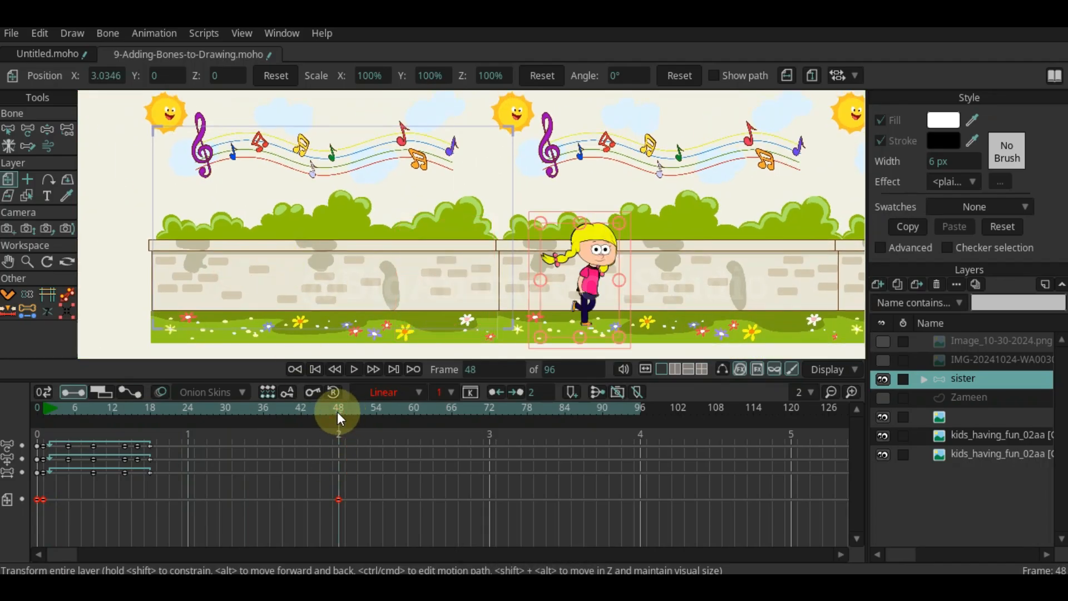
key("4")
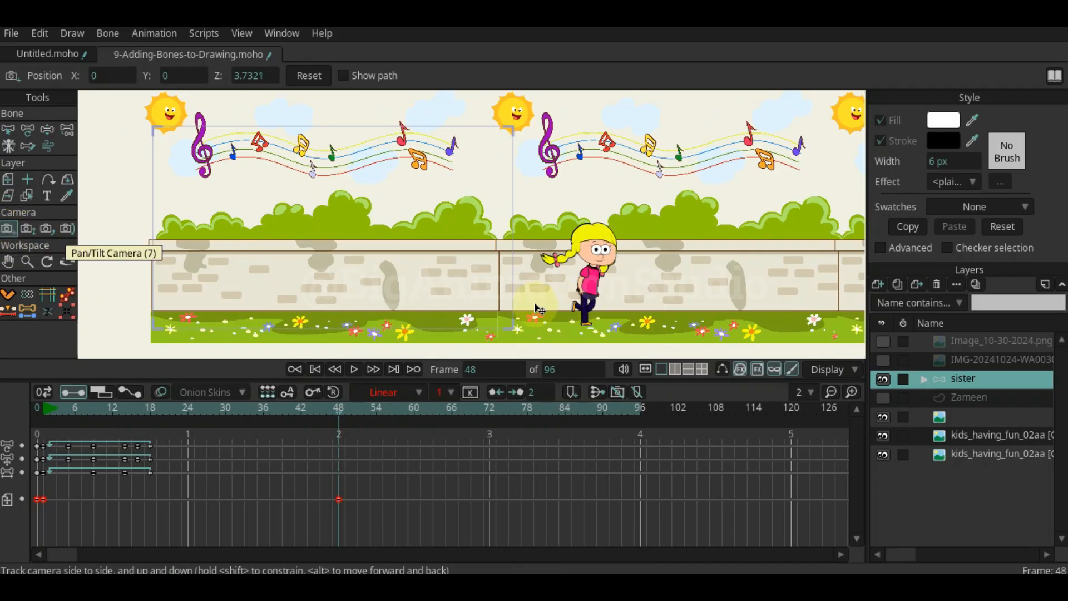
key("shift")
left_click_drag(497, 290, 332, 289)
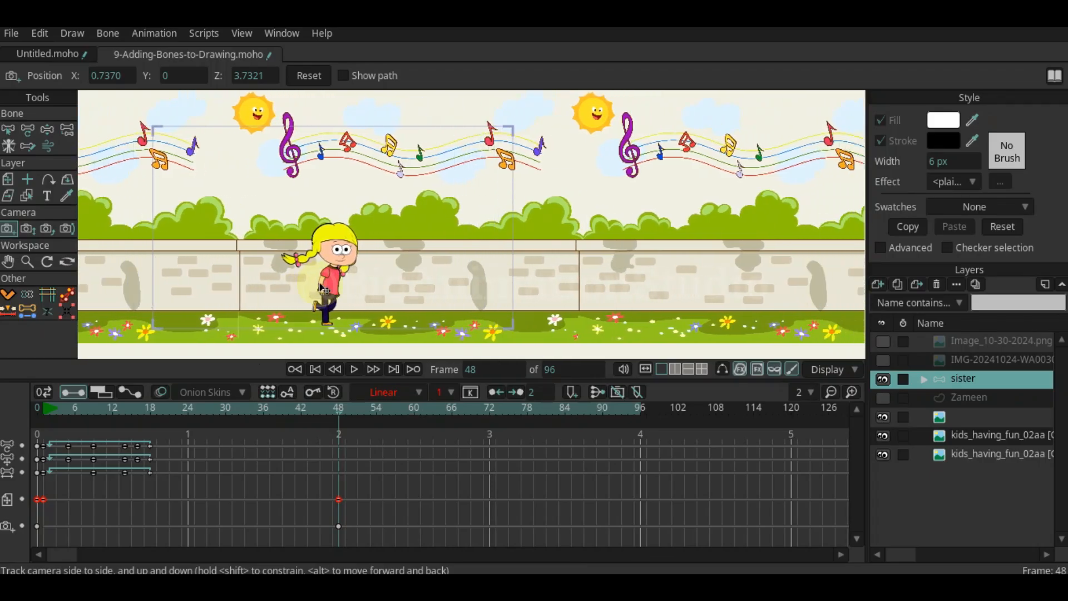
Play the animation from frame 1 to check how the camera follows the girl
left_click(42, 407)
key("space")
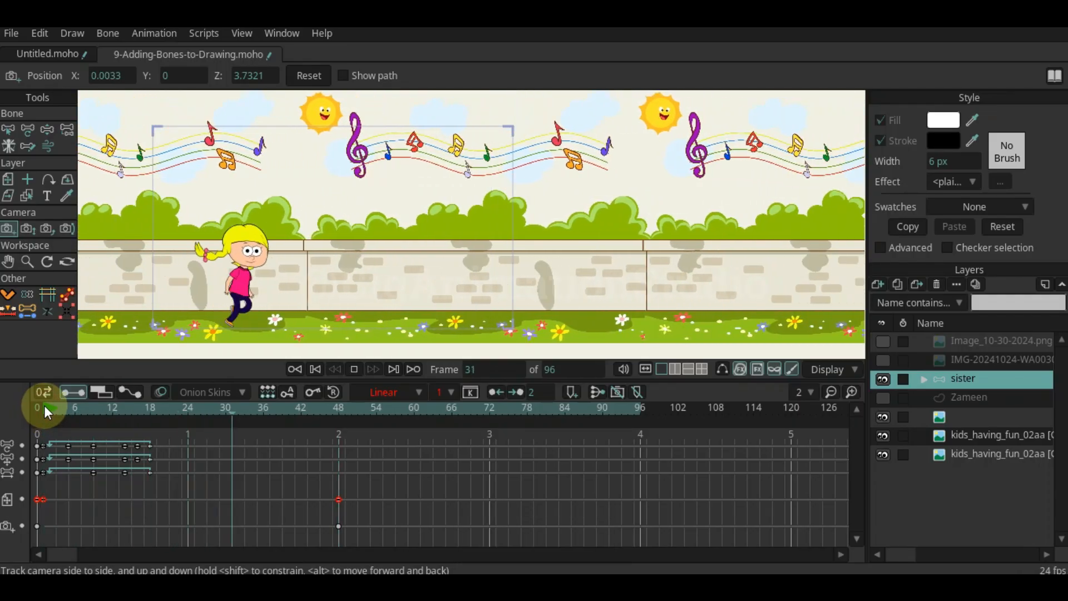
key("space")
key("space")
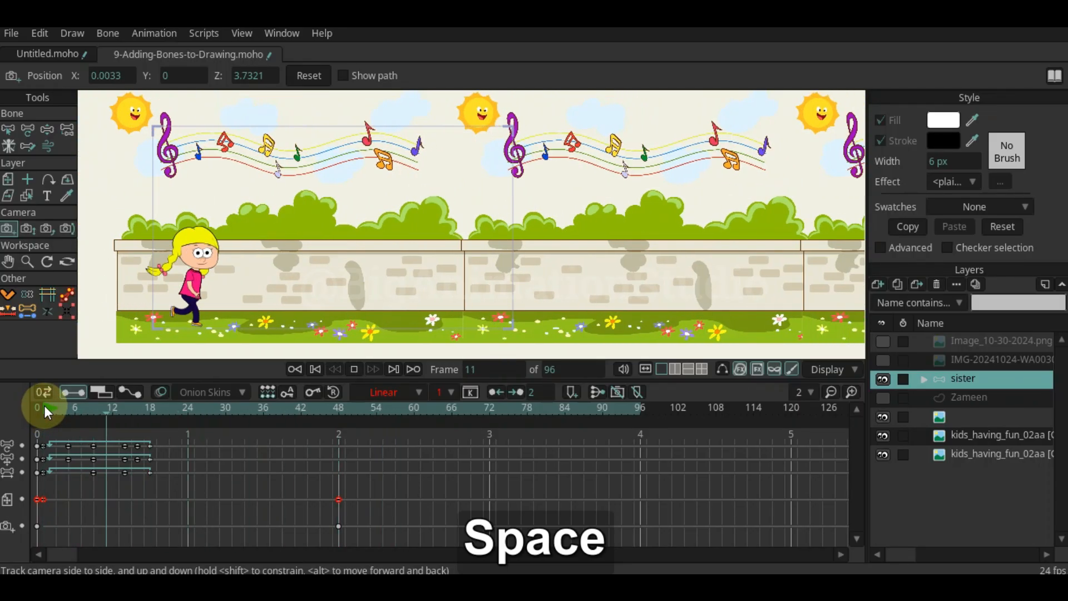
key("space")
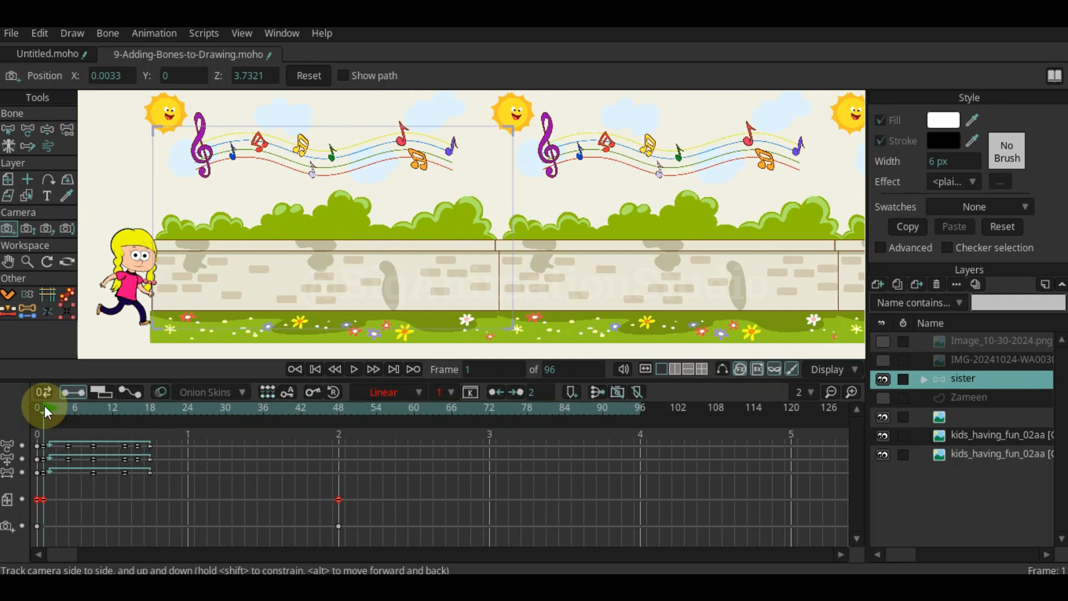
Hide everything outside the camera frame, play the shot and scrub to frame 44 to review the girl's framing
key("ctrl+j")
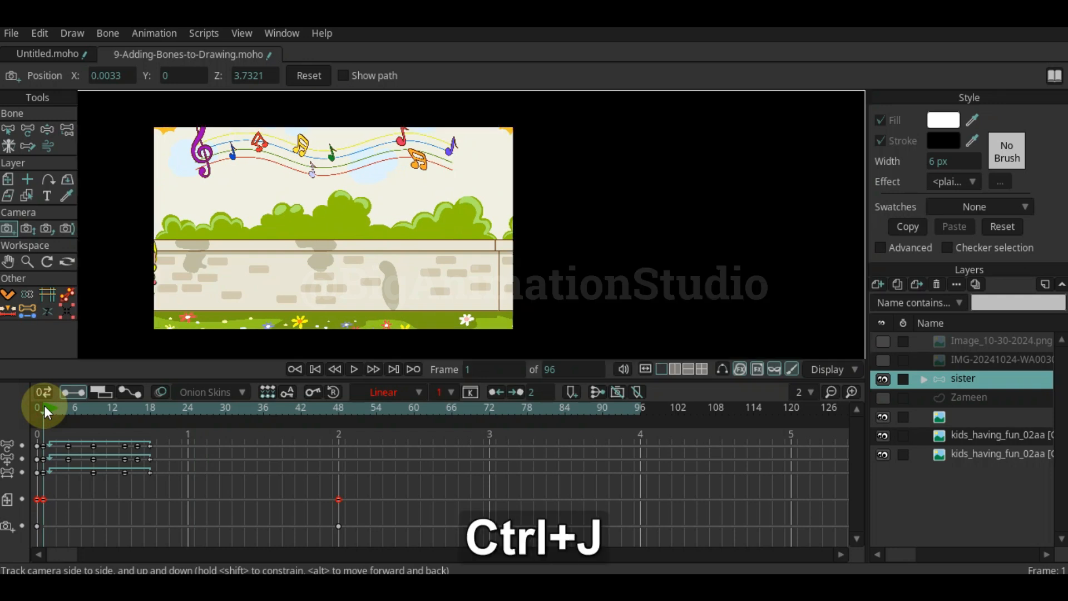
key("space")
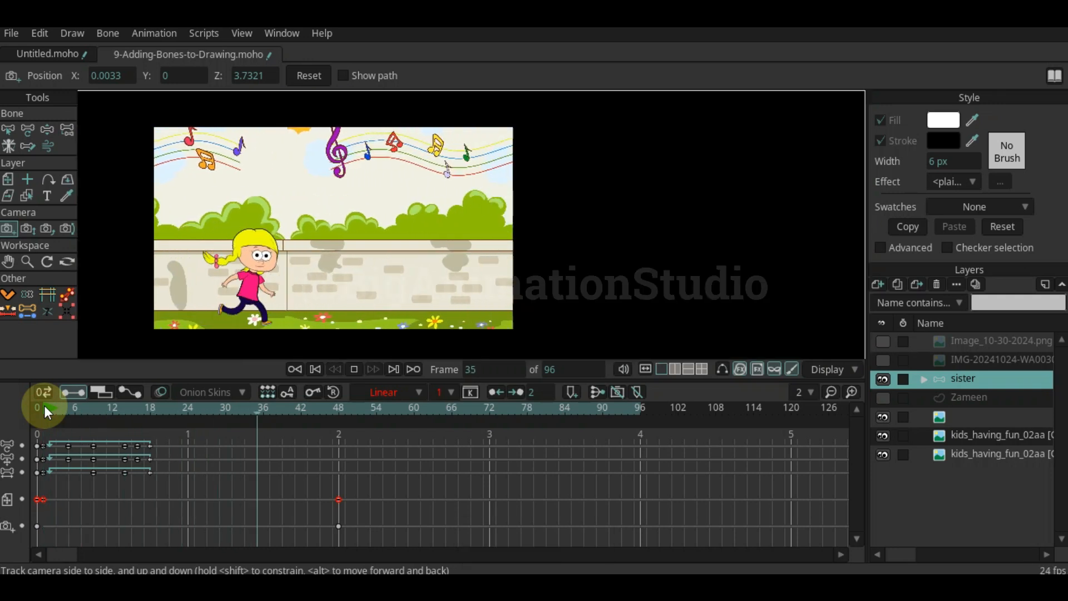
key("space")
key("space")
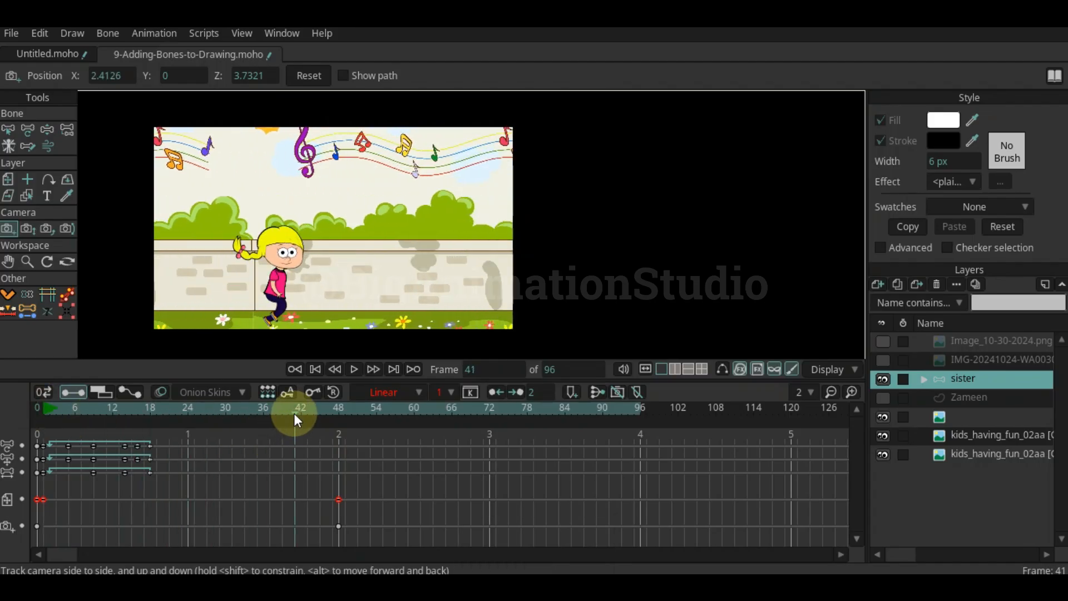
left_click_drag(294, 413, 316, 413)
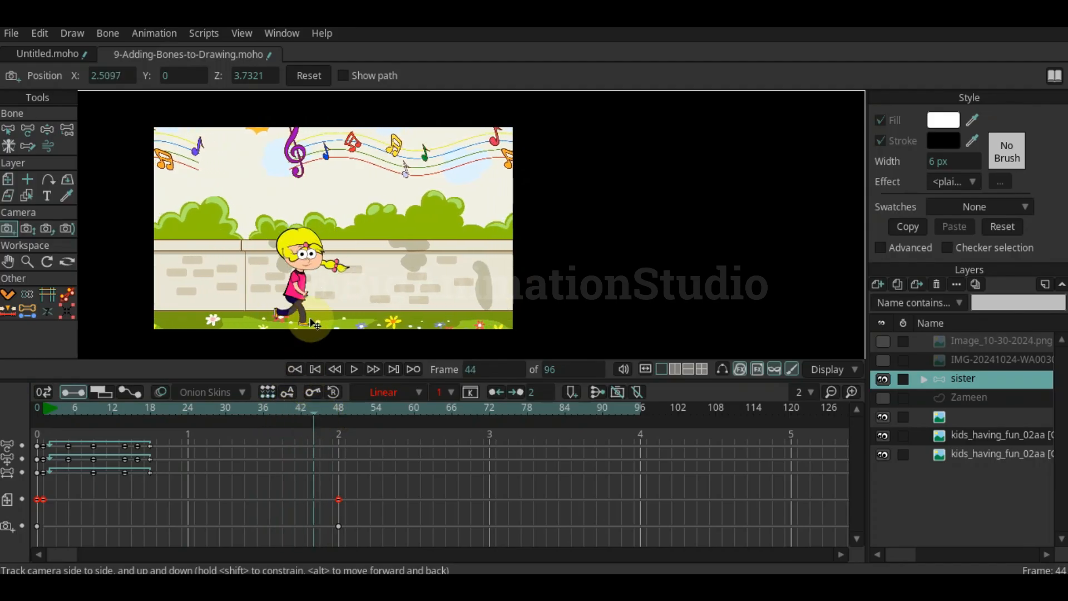
Examine the girl's feet against the grass frame by frame from frame 31 to frame 48
scroll(303, 326, "up", 5)
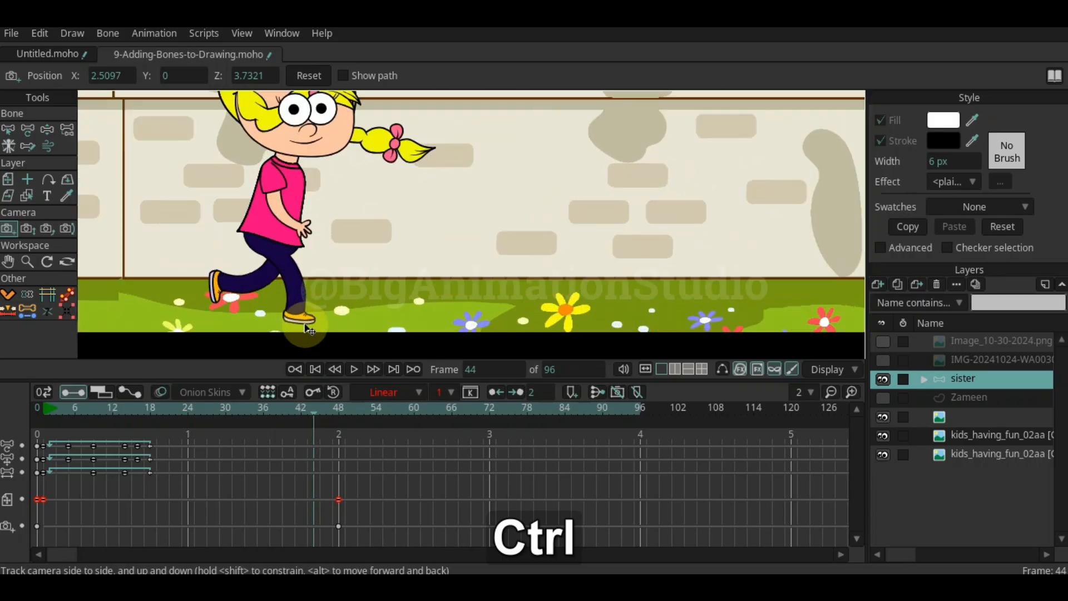
left_click(234, 410)
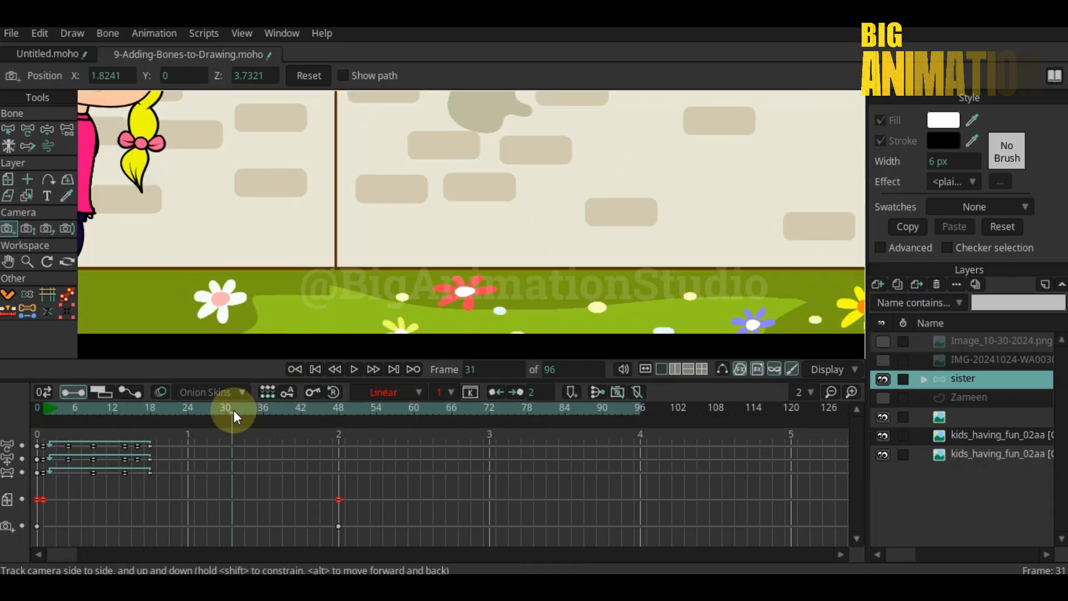
key("Right")
key("Right")
key("Right")
key("Right")
key("Right")
key("Right")
key("Right")
key("Right")
key("Right")
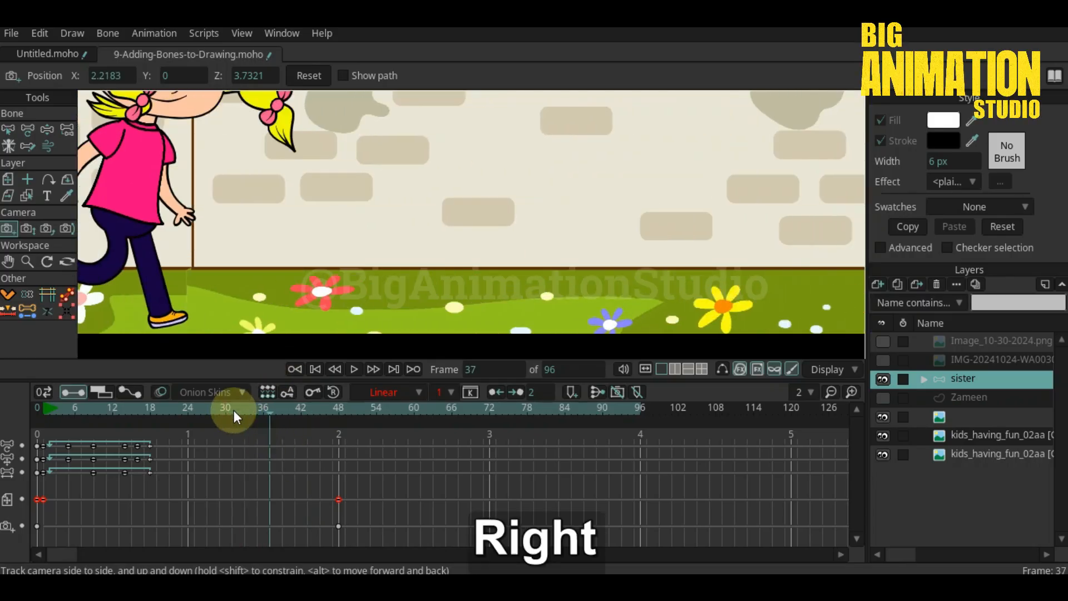
key("Right")
key("Right")
key("Right")
key("Right")
key("Right")
key("Right")
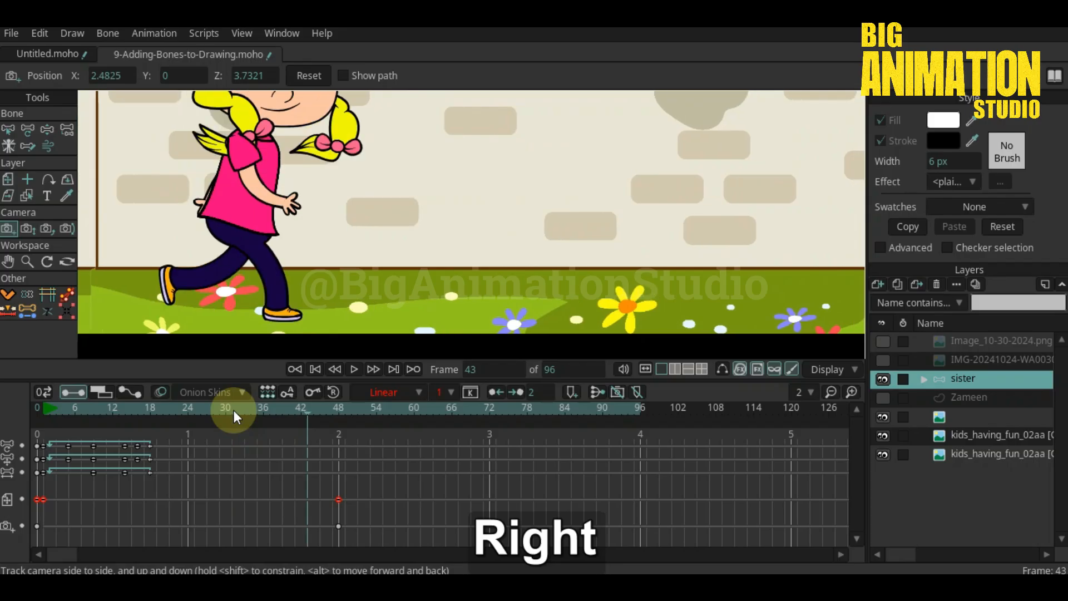
key("Right")
key("Right")
key("Right")
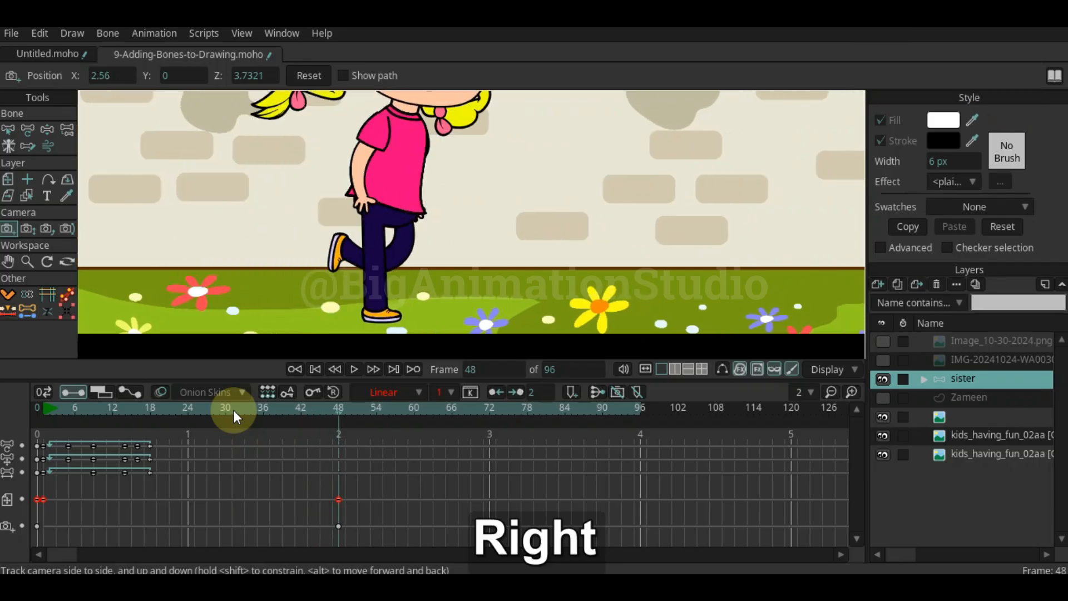
Step back to frame 42 and forward again to frame 48 to recheck the girl's foot contact with the ground
key("Left")
key("Left")
key("Left")
key("Left")
key("Left")
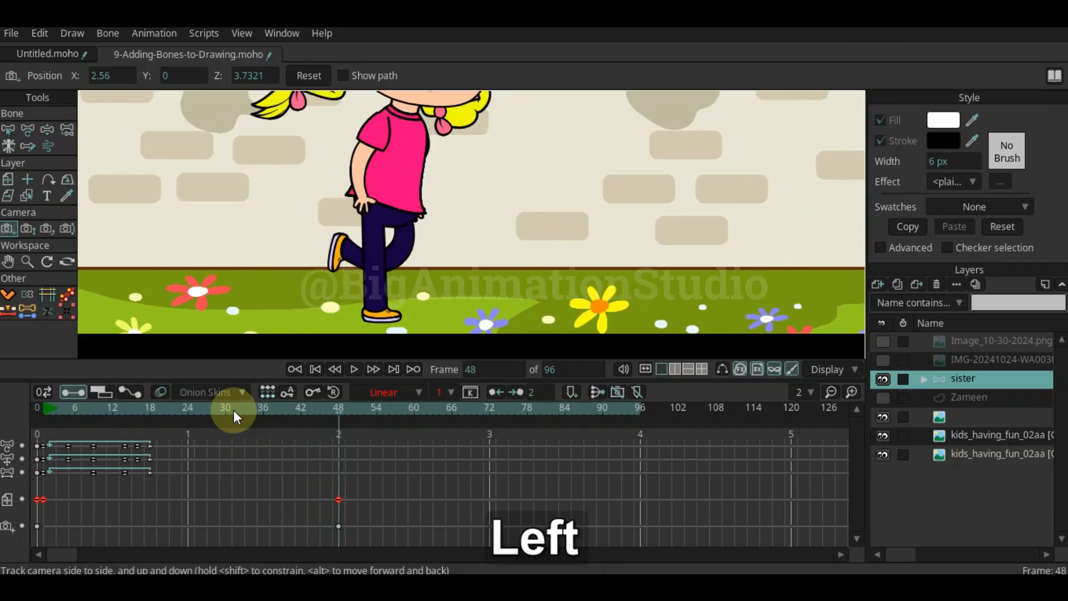
key("Left")
key("Left")
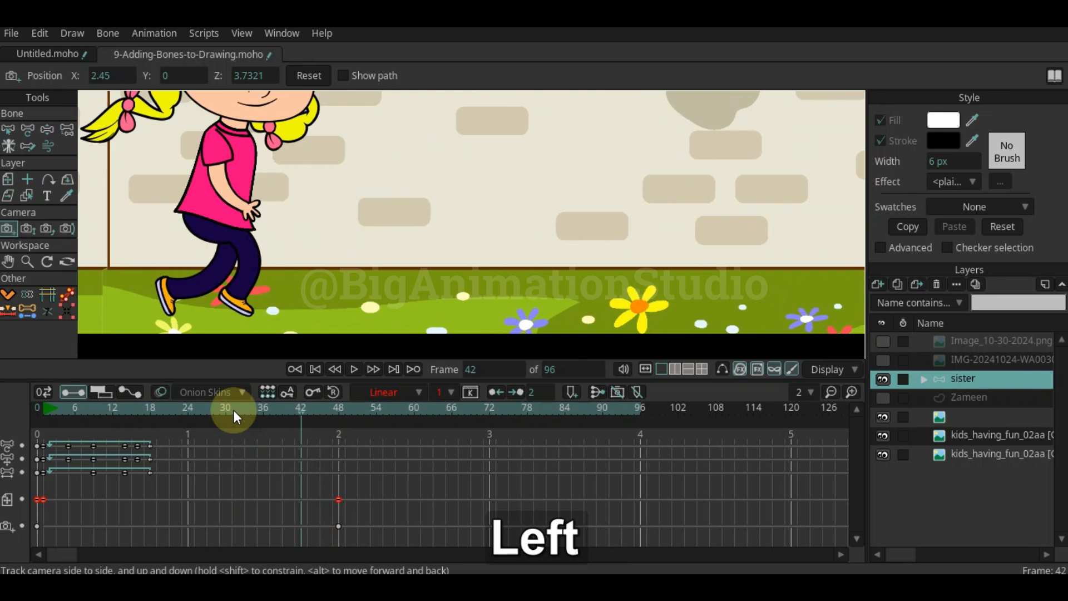
key("Right")
key("Right")
key("Right")
key("Right")
key("Right")
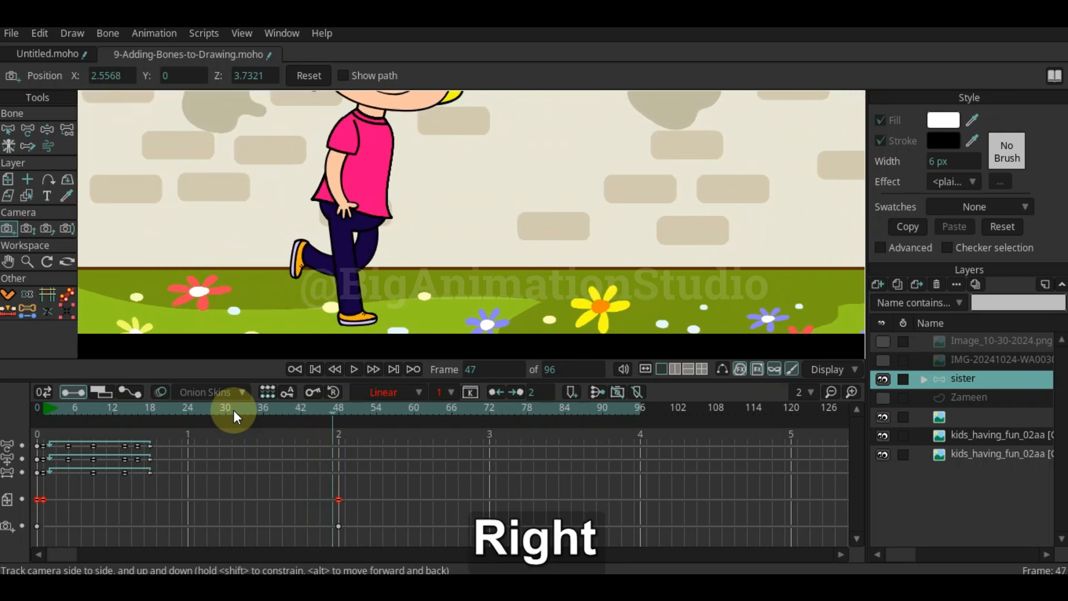
key("Right")
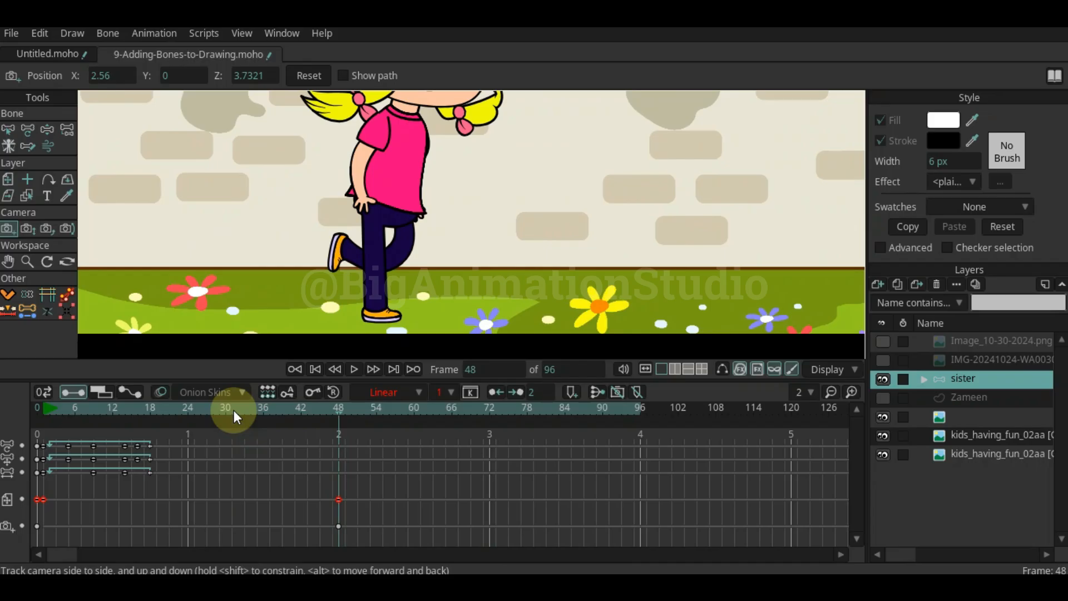
Move the girl's layer movement key and the camera tracking key from frame 48 to frame 72
scroll(409, 265, "down", 5)
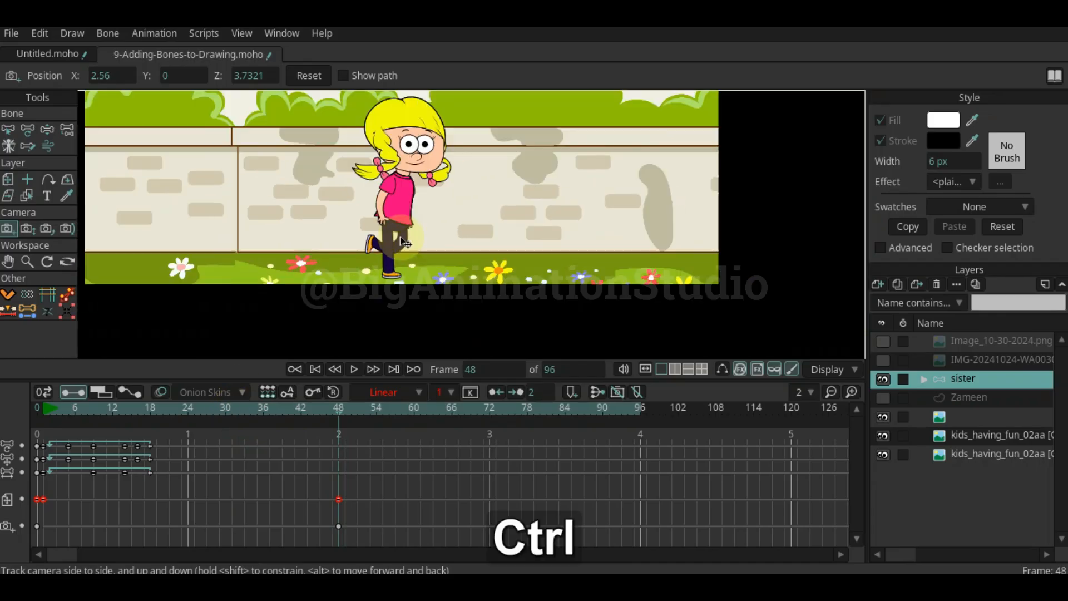
key("space")
left_click_drag(381, 257, 362, 315)
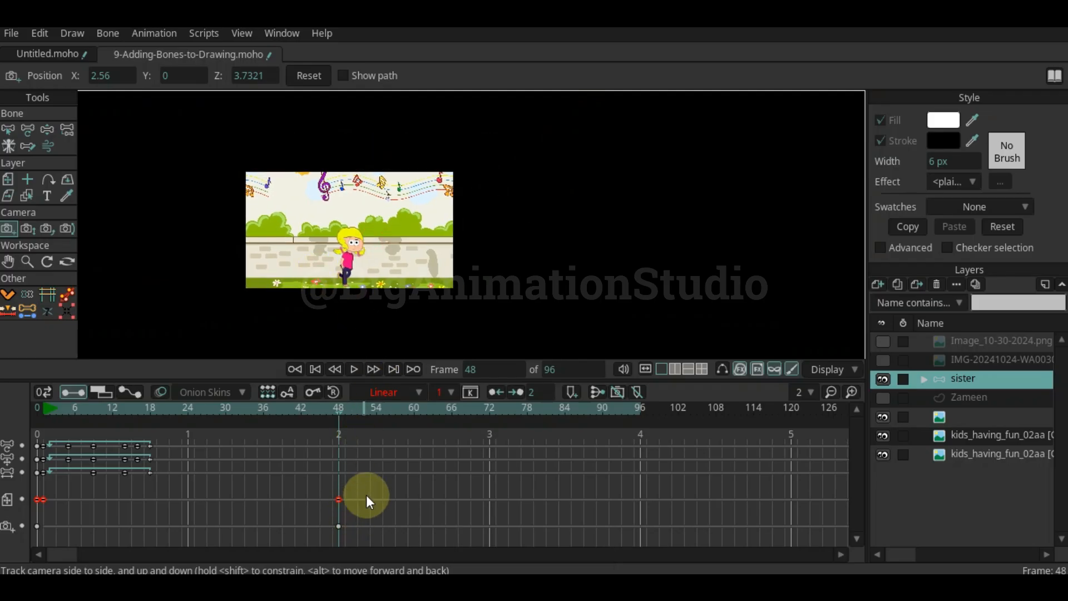
left_click_drag(339, 537, 489, 529)
Play the retimed run from frame 1 to check the girl's speed and the camera follow
scroll(276, 307, "up", 1)
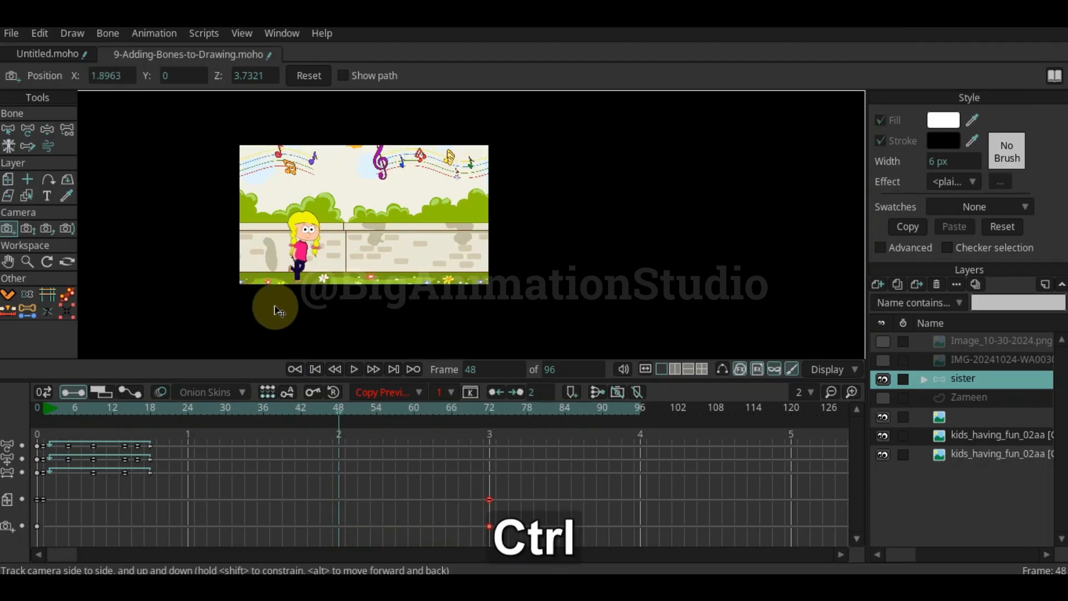
scroll(276, 310, "up", 1)
left_click(45, 409)
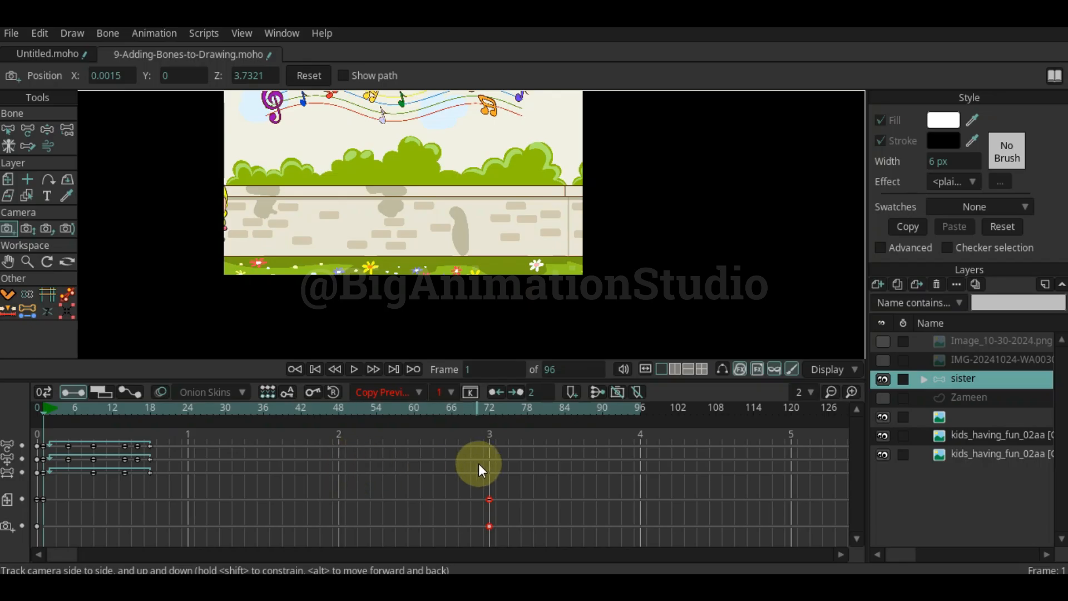
key("space")
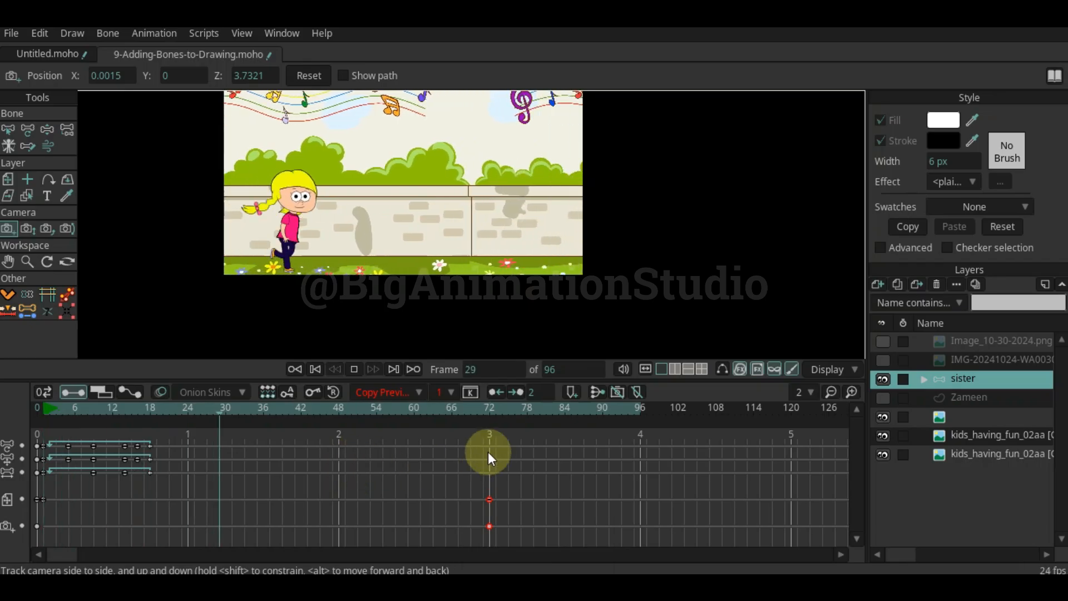
key("space")
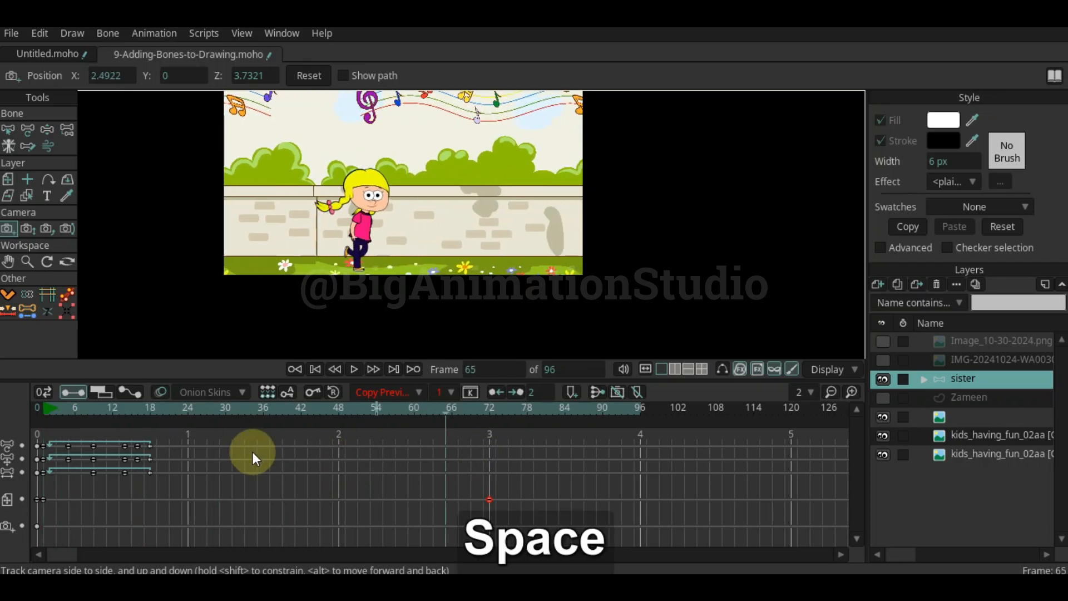
scroll(337, 305, "up", 5)
key("space")
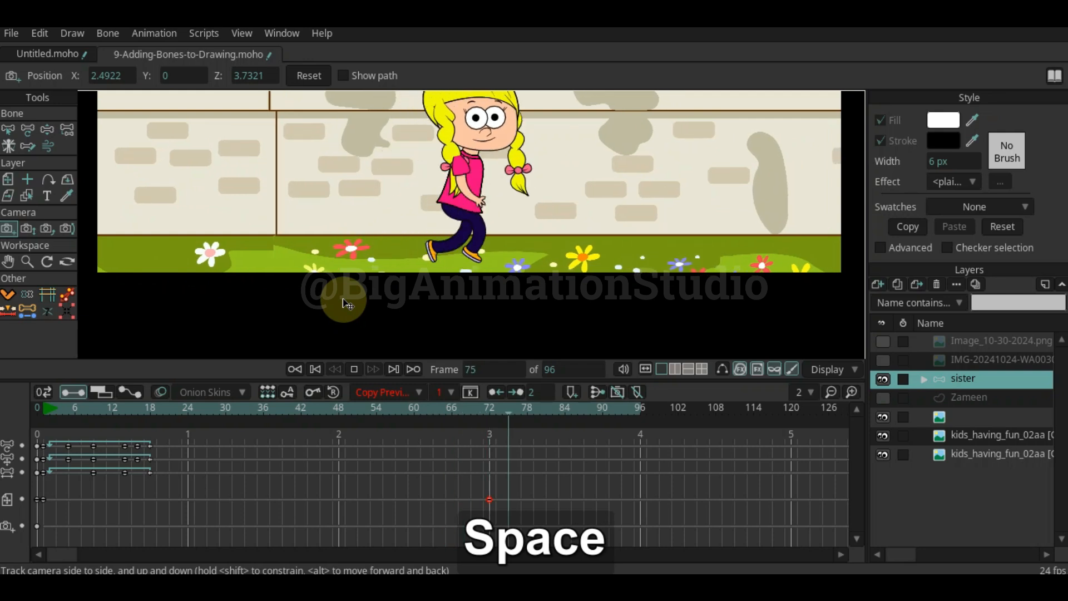
key("space")
Step frame by frame from frame 28 to frame 72 to examine how the girl's feet travel over the ground
left_click(216, 409)
key("space")
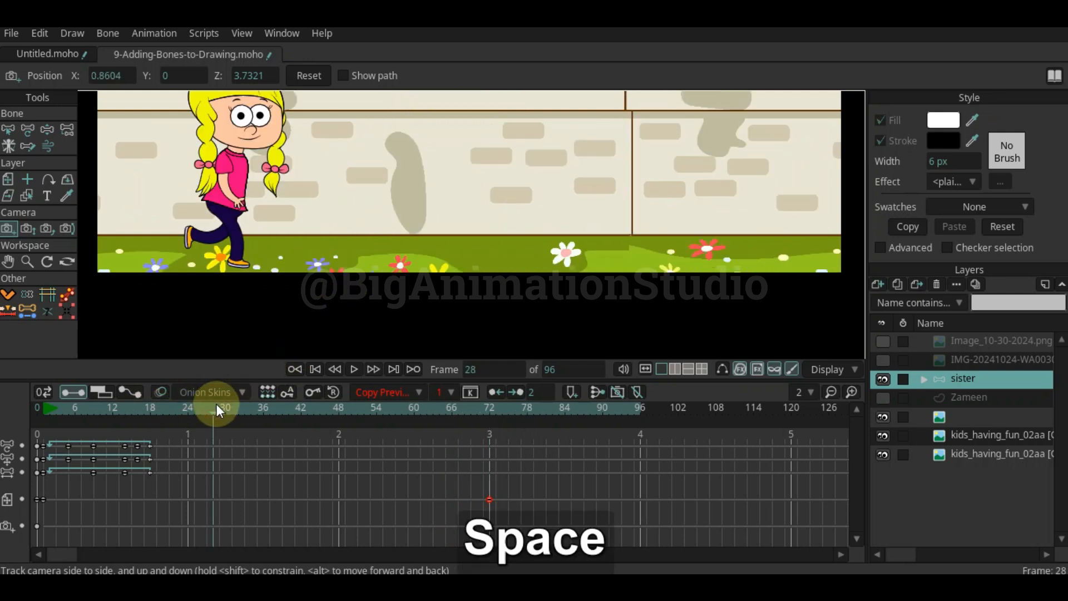
key("Right")
key("Right")
key("Right")
key("Right")
key("Right")
key("Right")
key("Right")
key("Right")
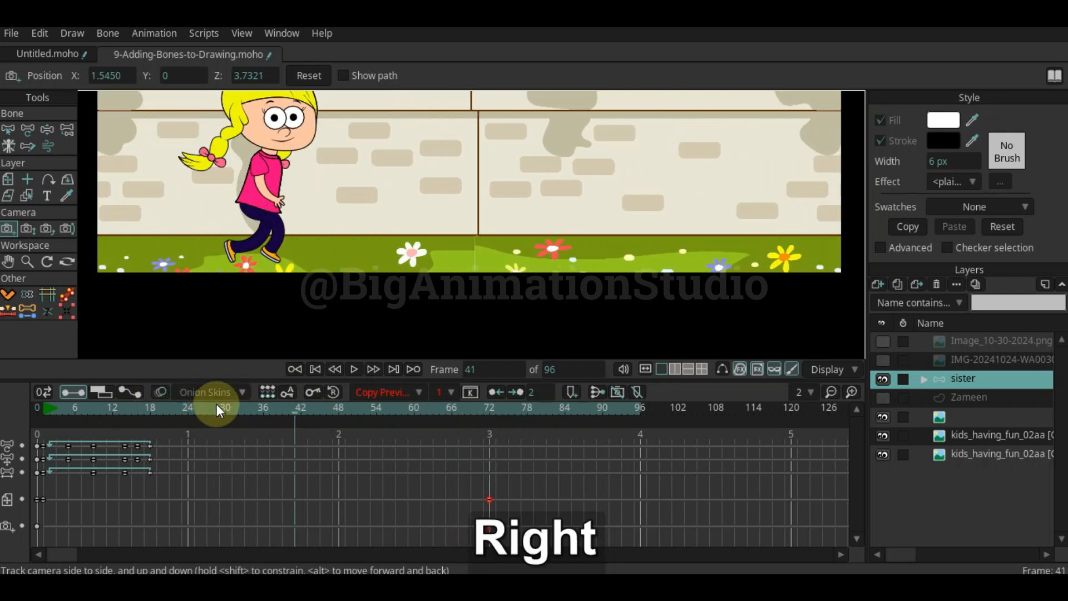
key("Right")
key("Right")
key("Right")
key("Right")
key("Right")
key("Right")
key("Right")
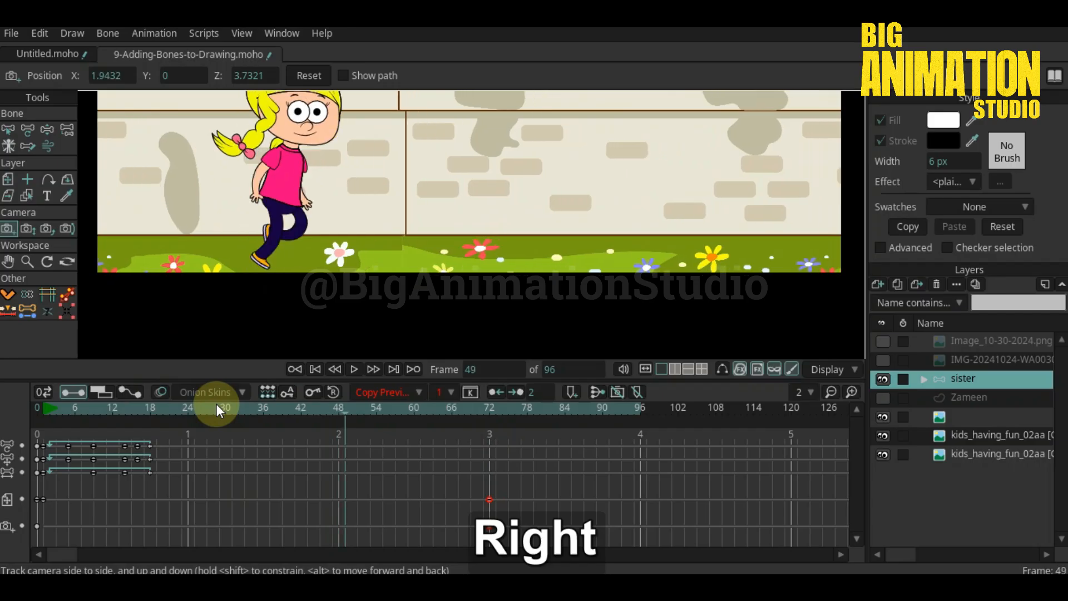
key("Right")
key("Right")
key("Right")
key("Right")
key("Right")
key("Right")
key("Right")
key("Right")
key("Right")
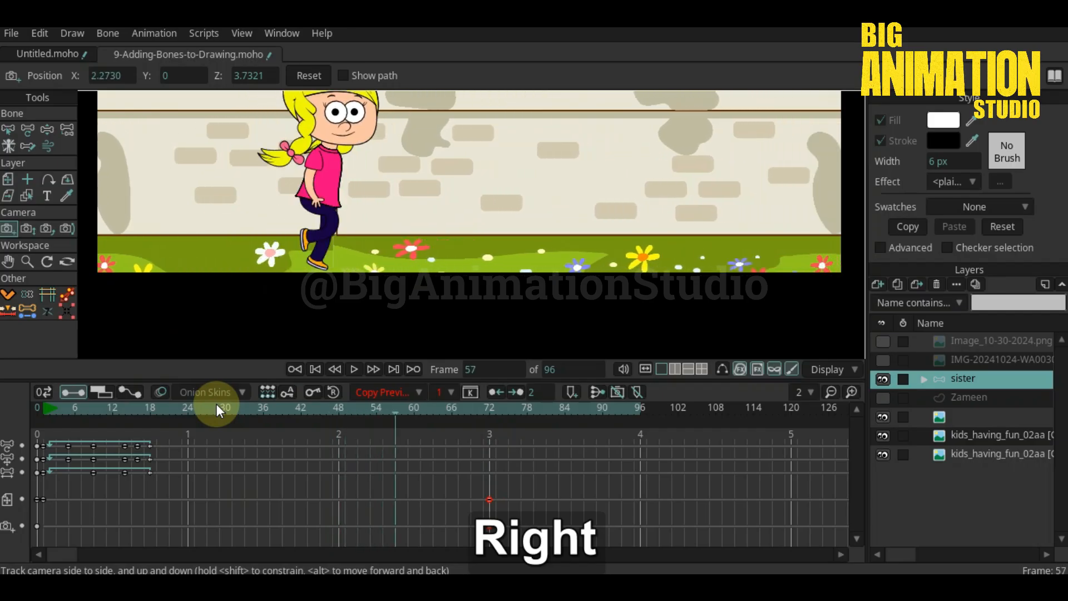
key("Right")
key("Right")
key("Right")
key("Right")
key("Right")
key("Right")
key("Right")
key("Right")
key("Right")
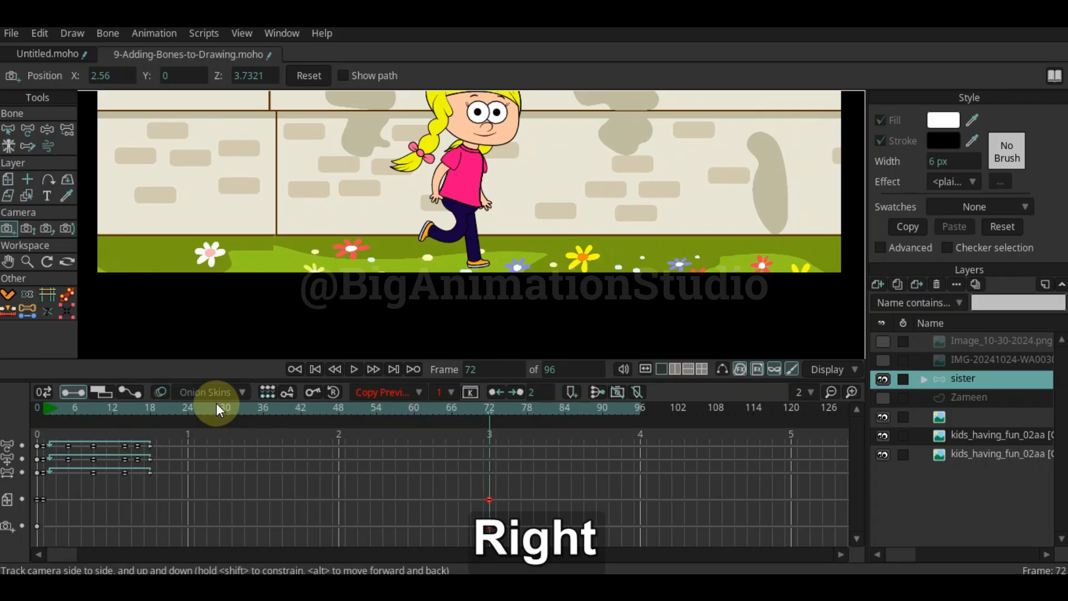
Check the girl's framing at frame 48 and replay the shot from the first frame
left_click(339, 411)
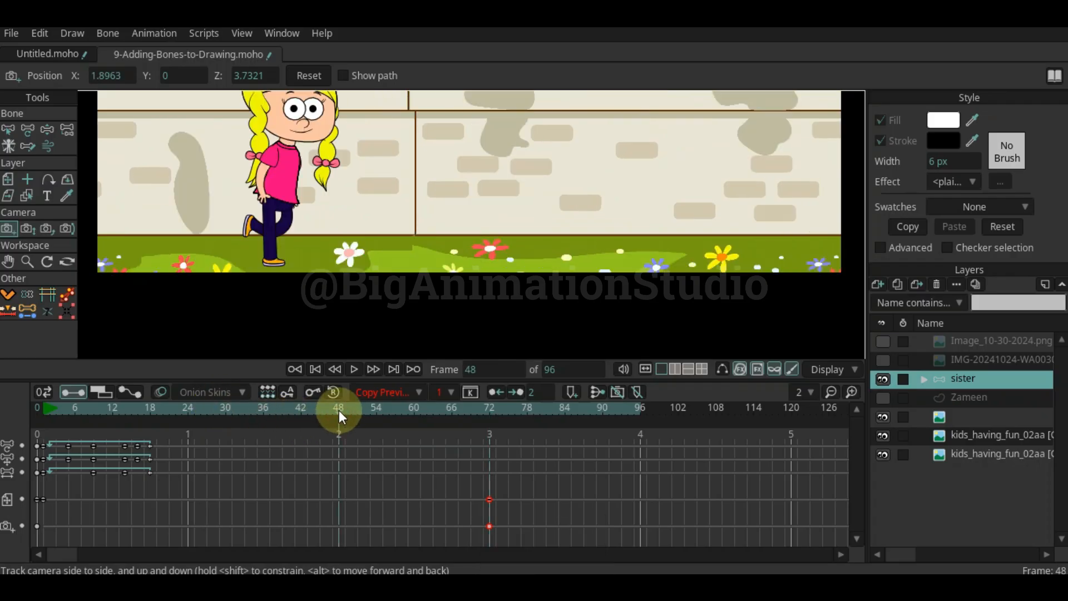
scroll(378, 262, "down", 5)
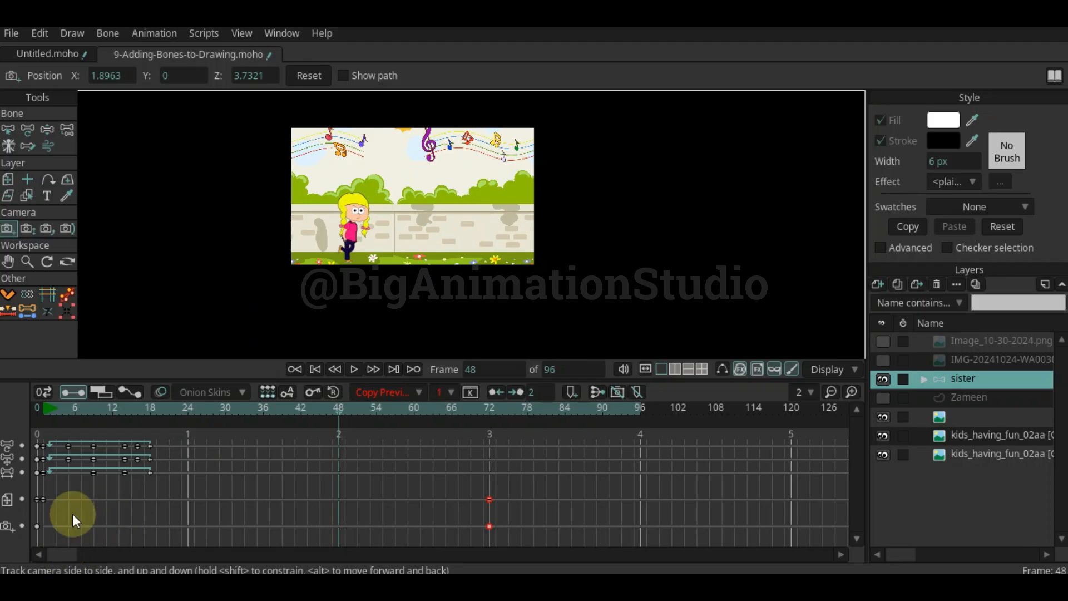
left_click(78, 392)
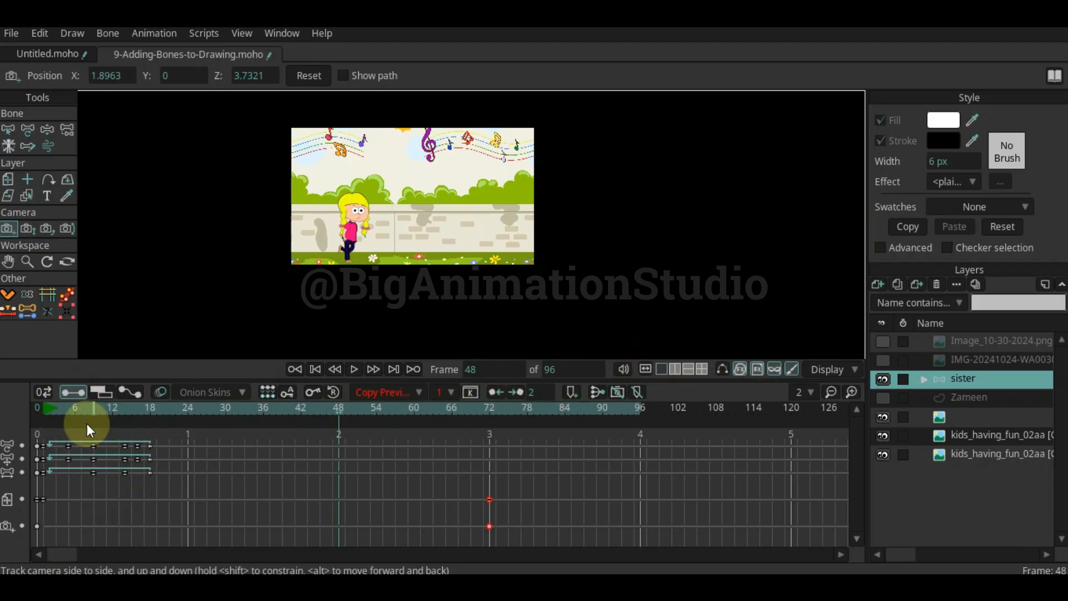
key("space")
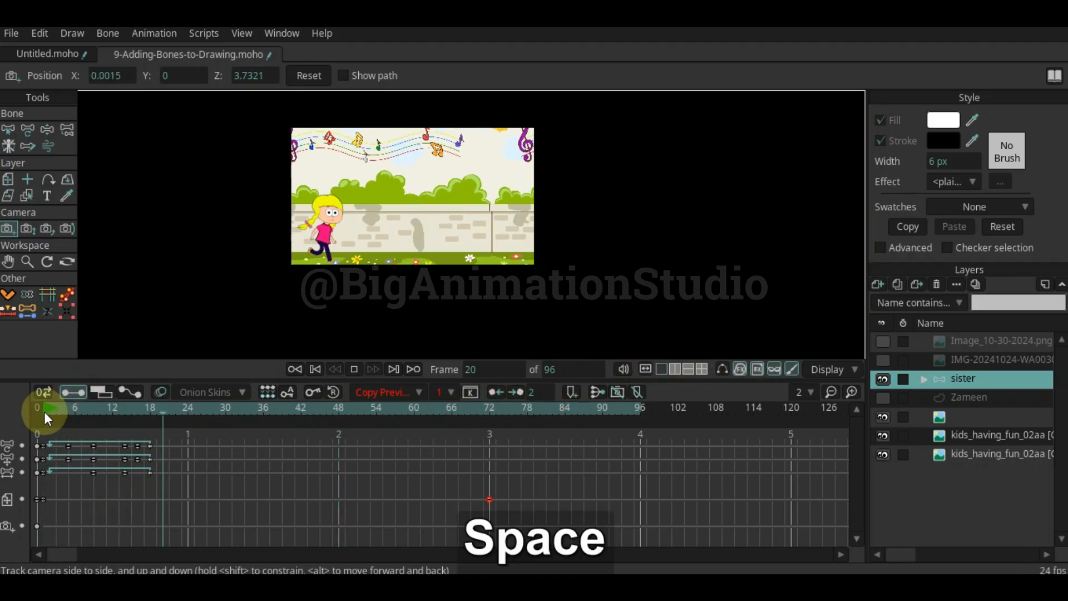
left_click(45, 411)
key("space")
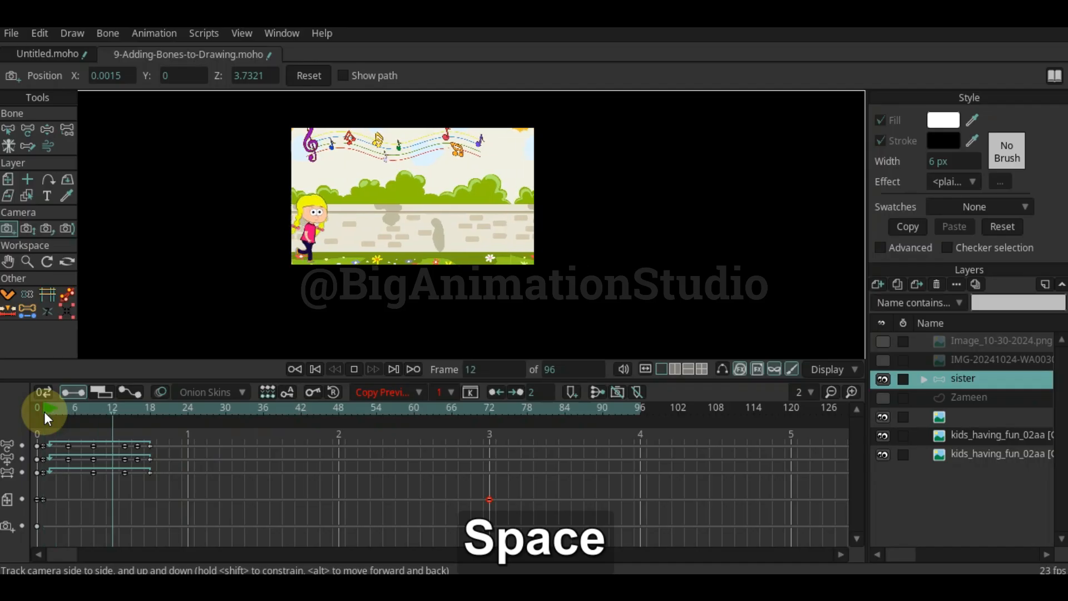
key("space")
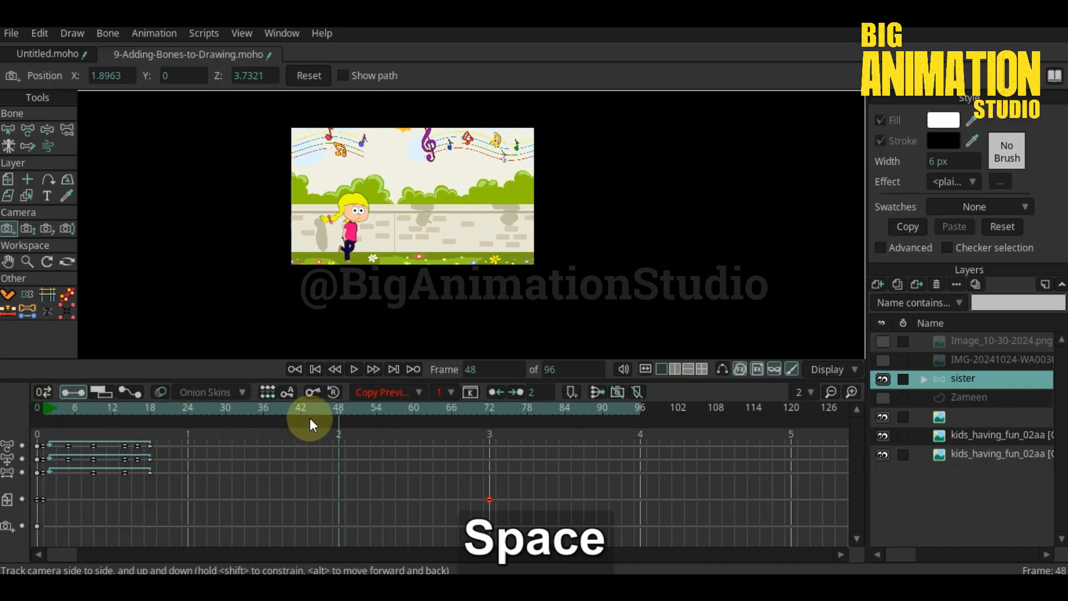
Scrub from frame 48 back to frame 43 to examine the girl's pose and position in the camera frame
scroll(368, 277, "up", 3)
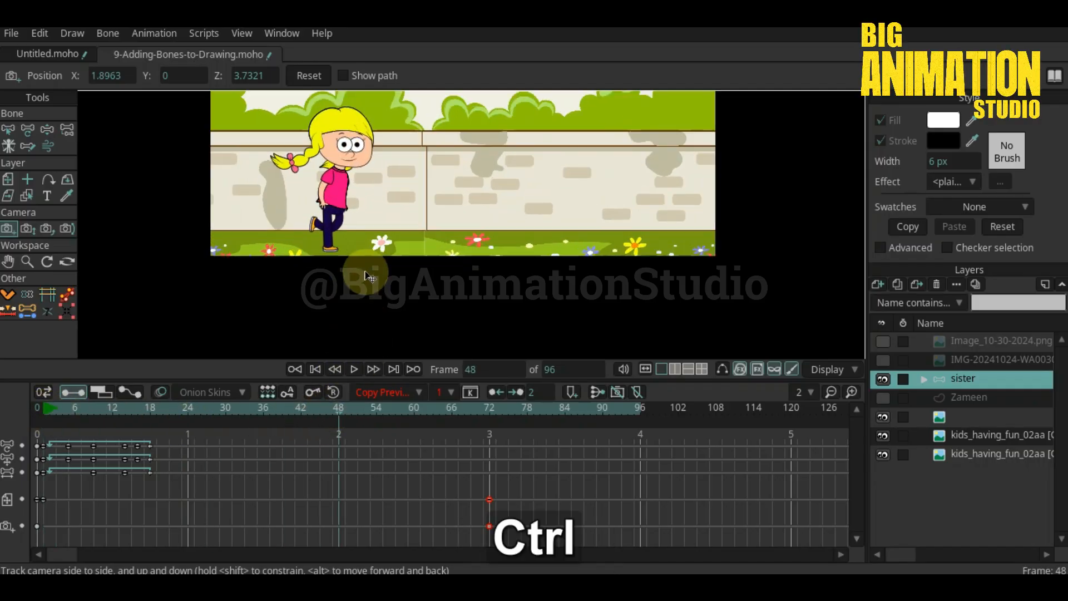
left_click(335, 413)
left_click(341, 413)
left_click_drag(342, 412, 309, 417)
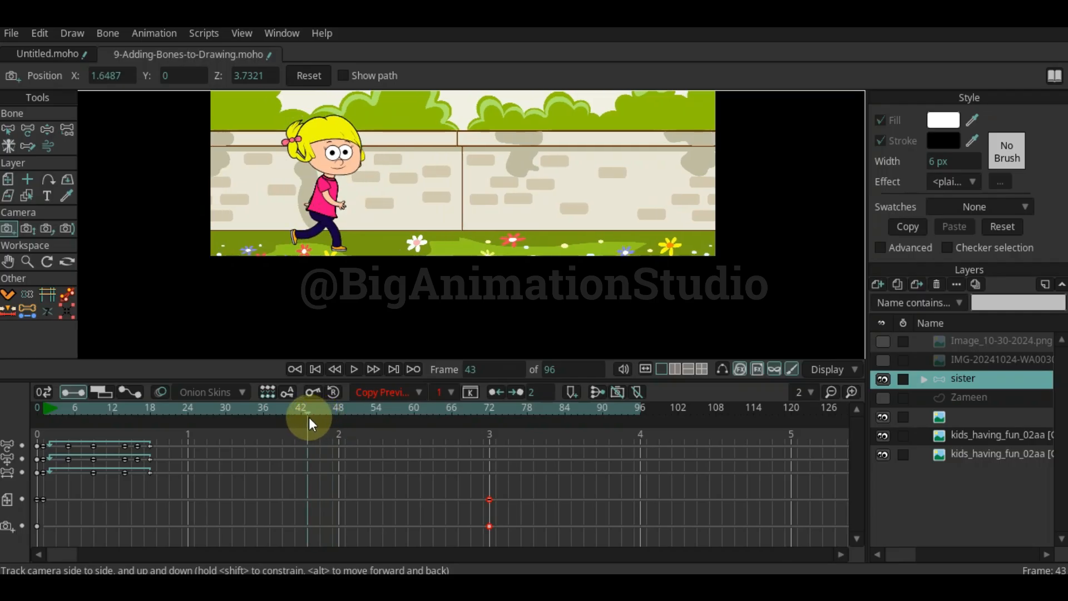
scroll(326, 217, "up", 2)
scroll(326, 217, "down", 2)
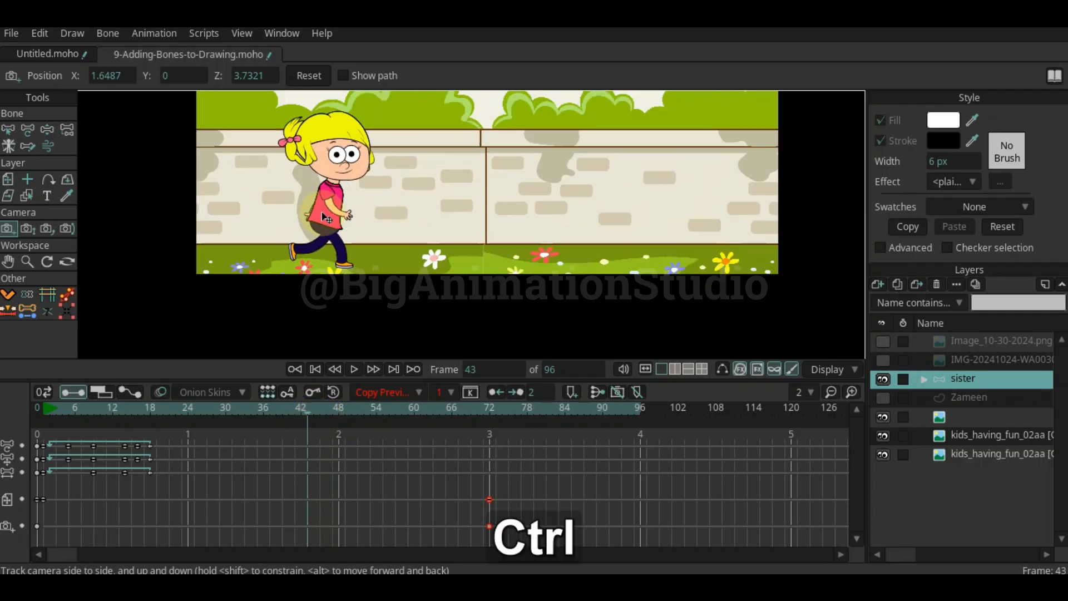
Replay the run from the start, then scrub between frames 42 and 43 to compare the girl's foot placement
left_click(51, 408)
key("space")
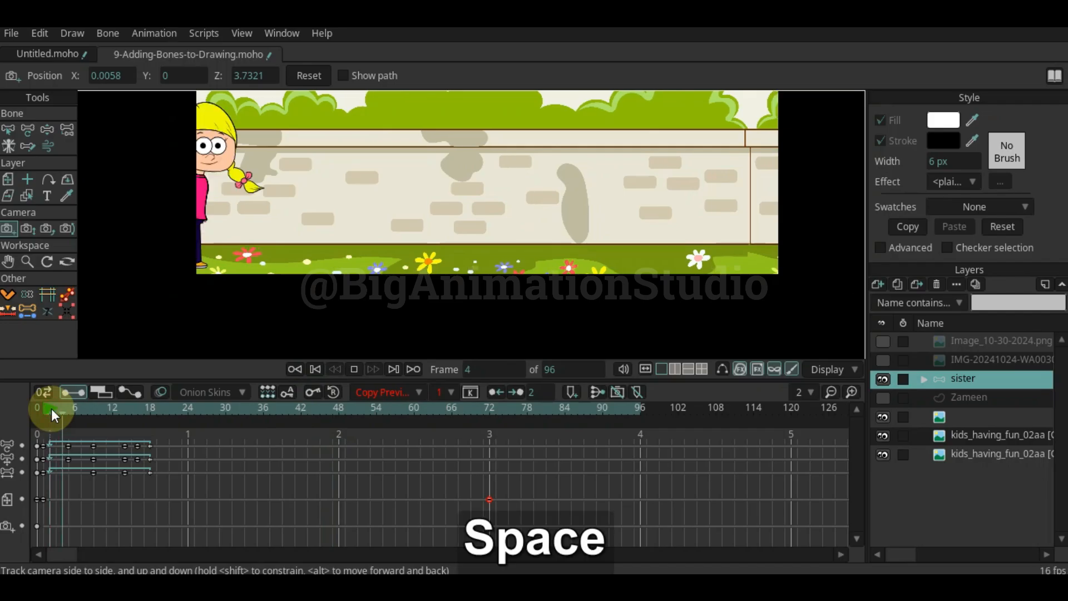
key("space")
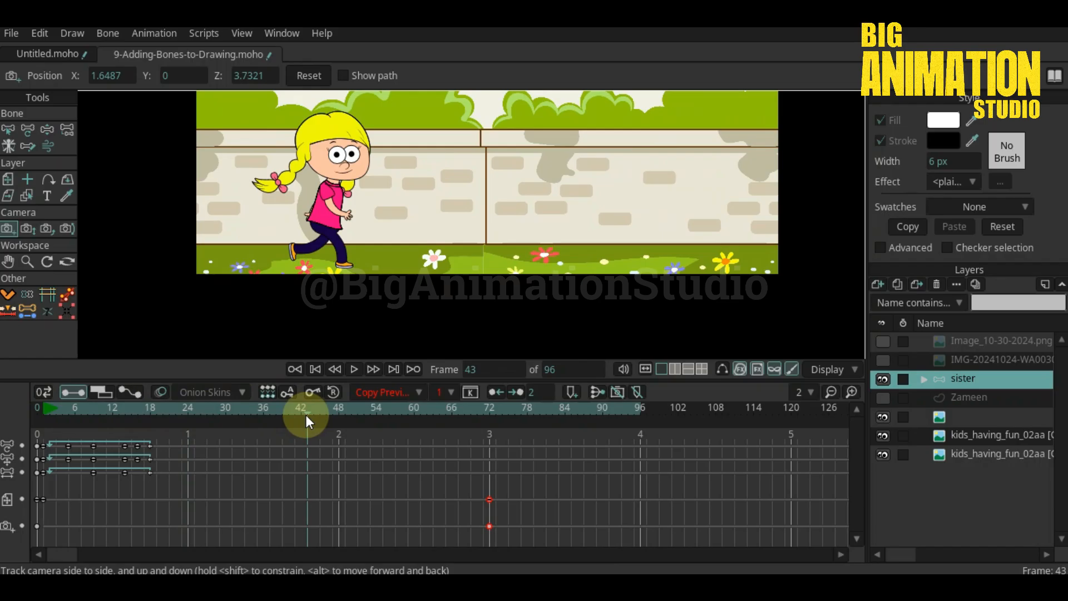
mouse_move(306, 412)
left_mouse_down()
mouse_move(261, 416)
mouse_move(301, 424)
left_mouse_up()
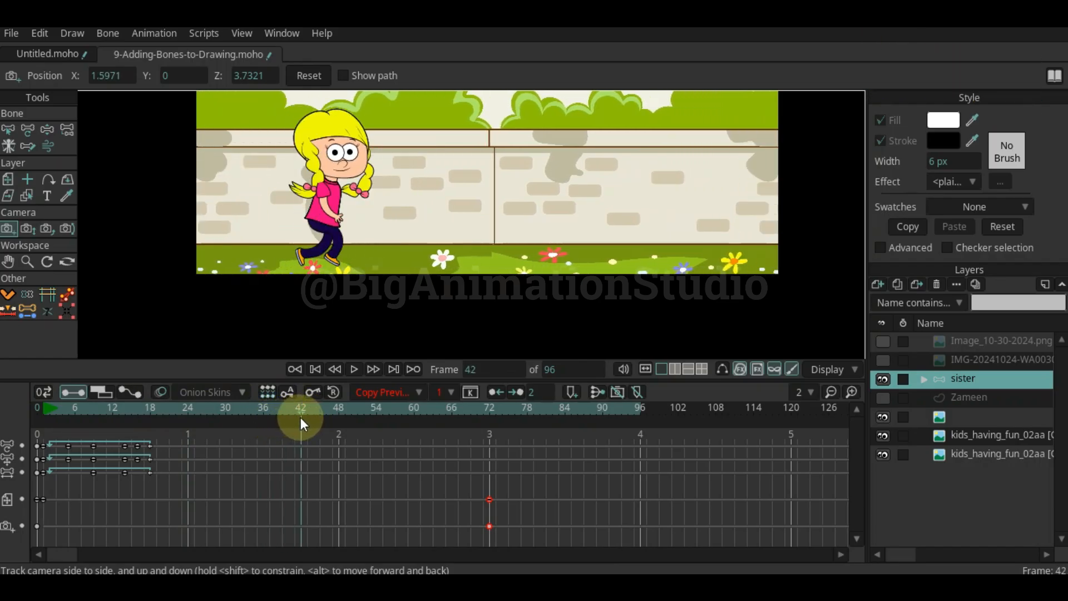
left_click_drag(302, 418, 309, 418)
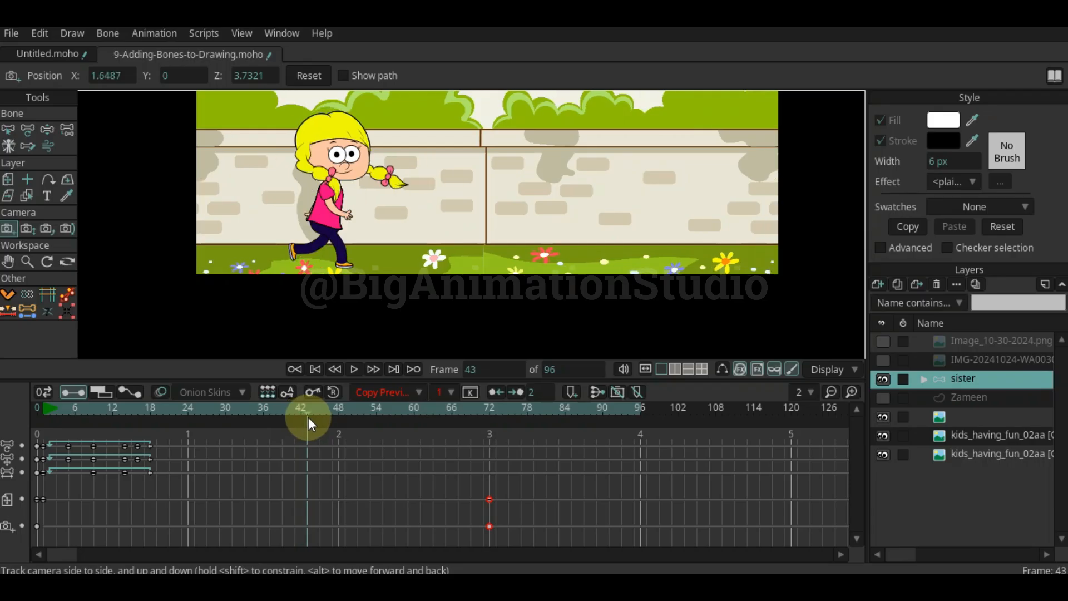
mouse_move(309, 418)
left_mouse_down()
mouse_move(319, 418)
mouse_move(305, 417)
left_mouse_up()
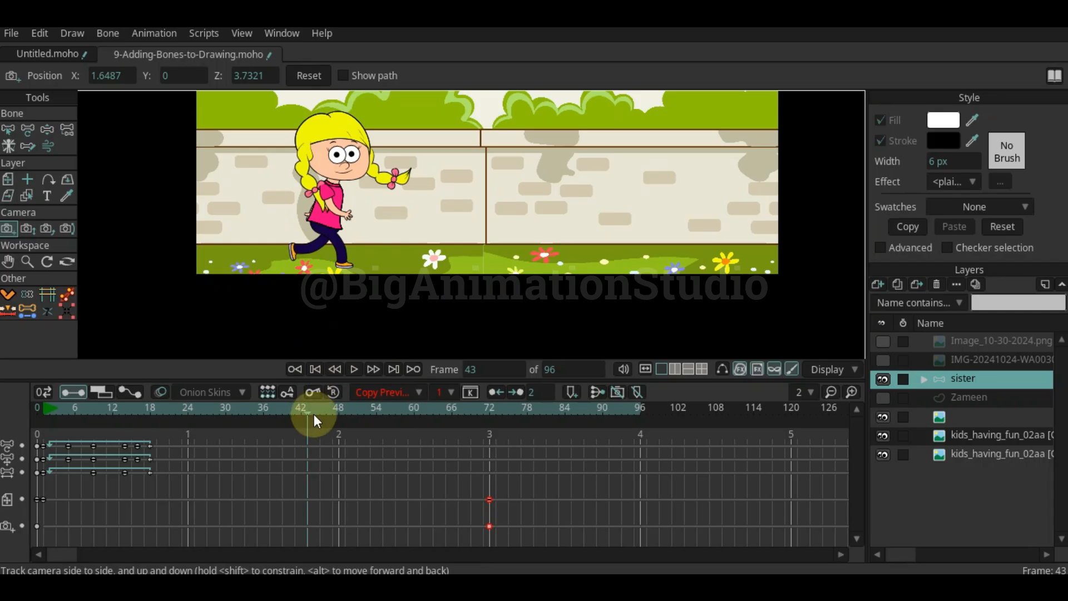
Freeze the girl's running pose with keyframes at frame 43 and display her bones over the artwork
scroll(339, 240, "up", 2, "ctrl")
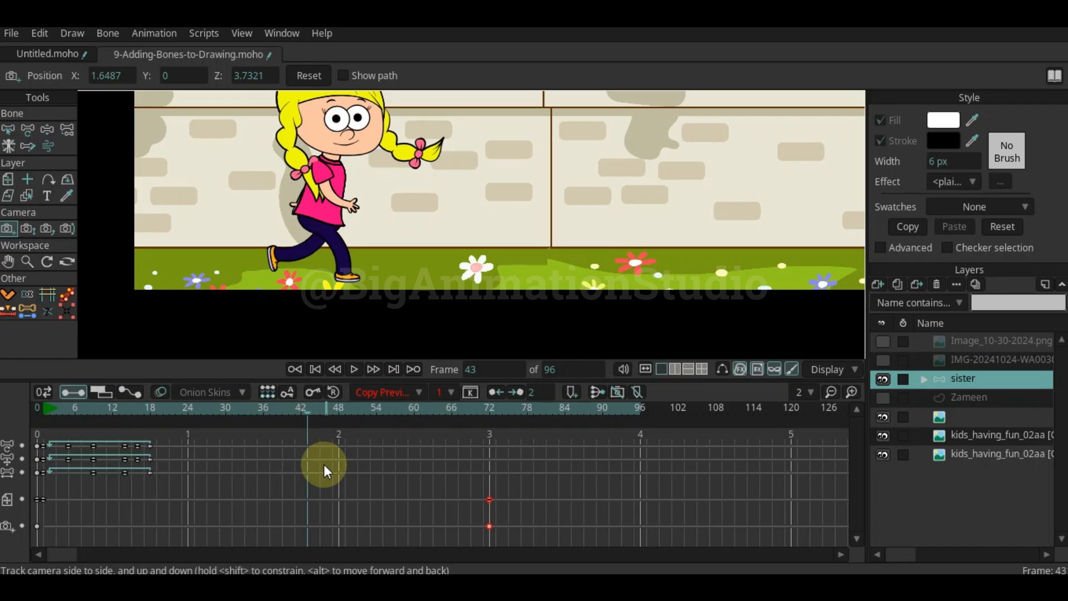
key("ctrl+f")
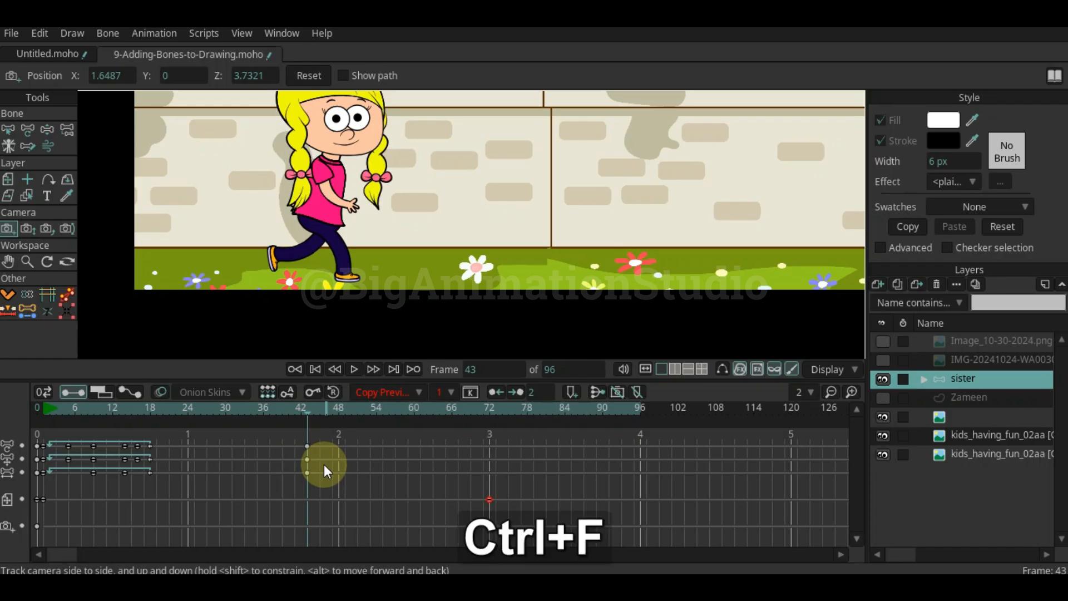
key("space")
left_click_drag(330, 192, 324, 233)
scroll(359, 311, "down", 1)
scroll(359, 310, "up", 2)
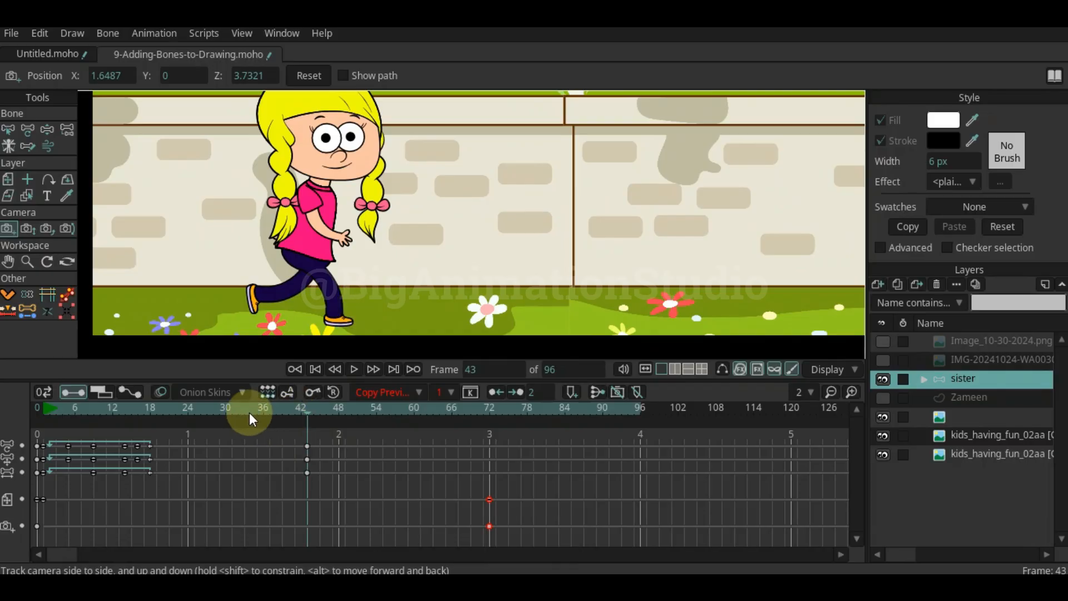
left_click_drag(249, 412, 305, 427)
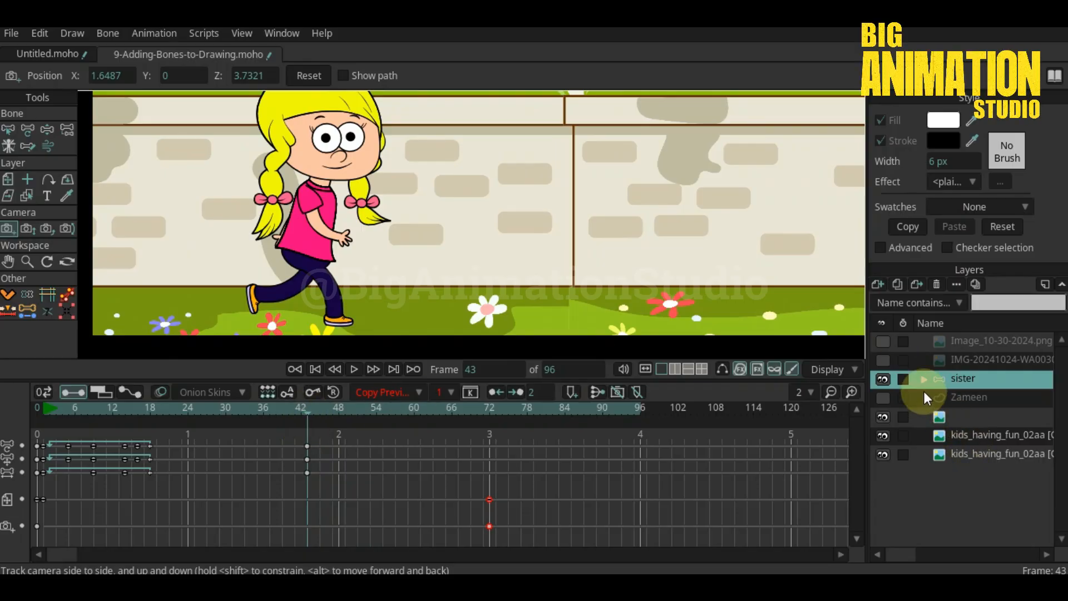
left_click(719, 371)
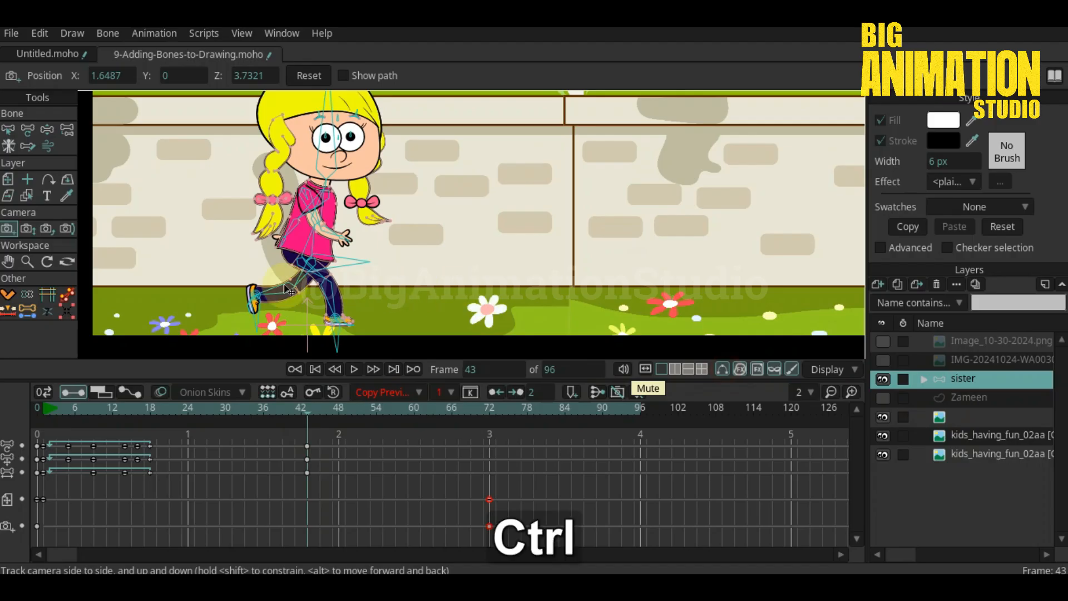
In the frame 43 pose, swing the girl's back leg to the front and shift her hips forward
scroll(284, 285, "up", 2)
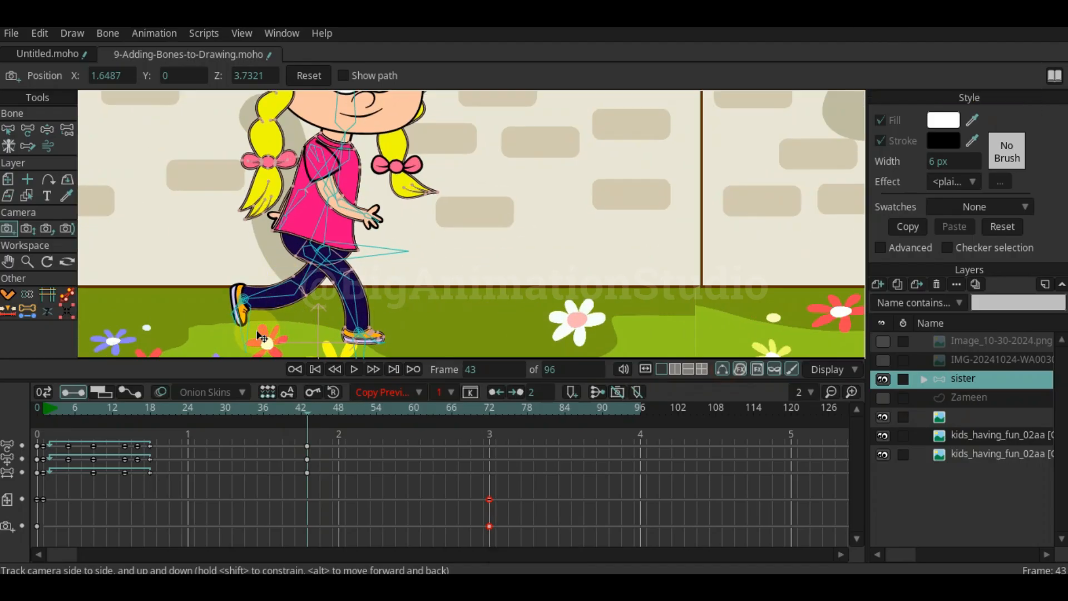
key("z")
left_click(245, 320)
left_click_drag(247, 319, 423, 343)
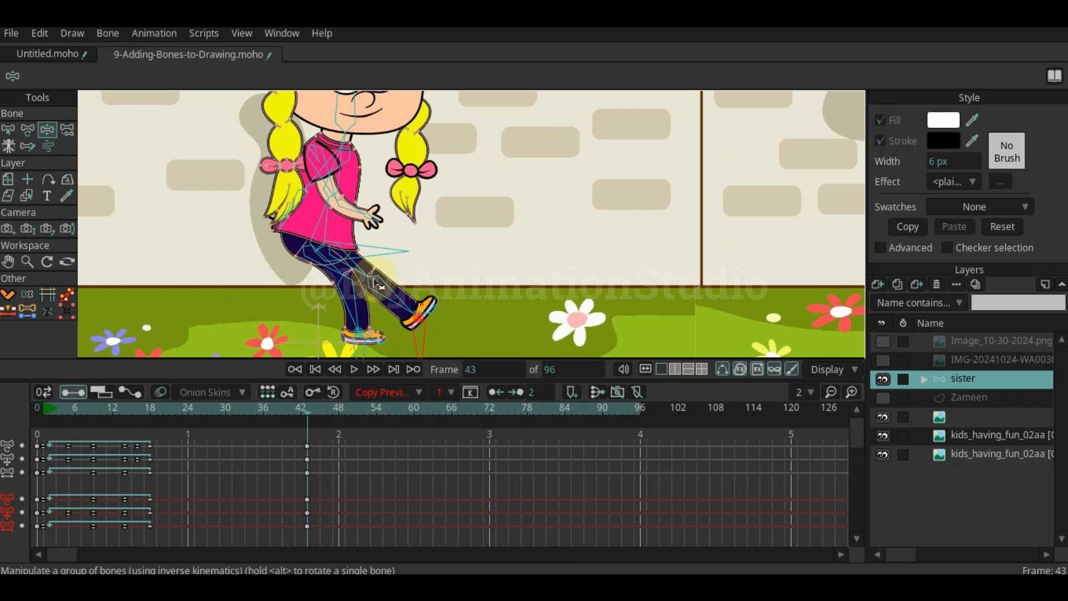
left_click(372, 256)
left_click_drag(368, 255, 419, 260)
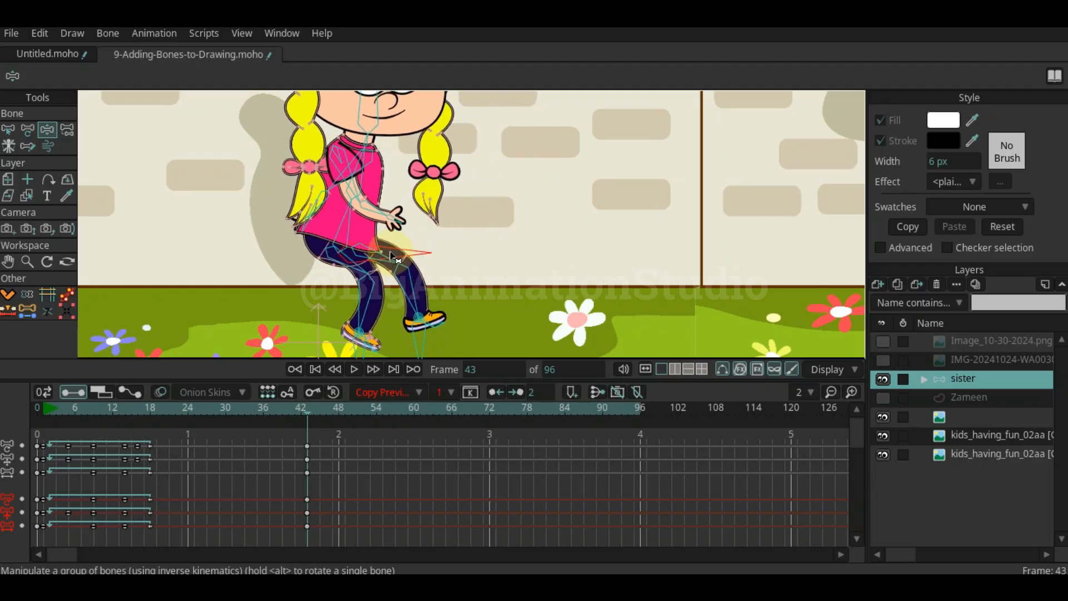
scroll(409, 341, "up", 5)
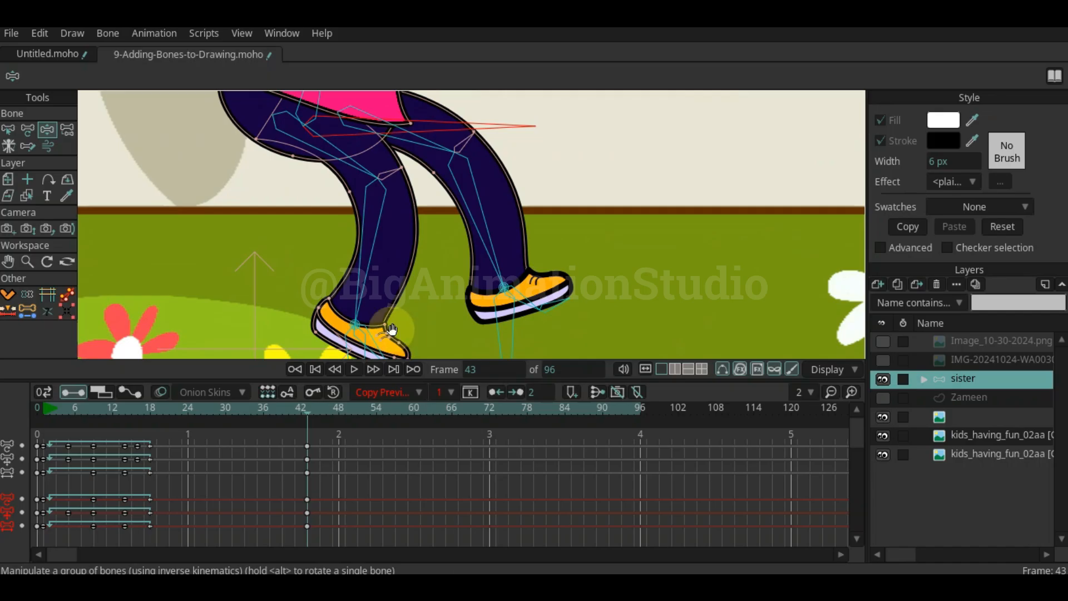
Enable Independent angle for both of the girl's foot bones at frame 43
left_click_drag(392, 330, 345, 260)
key("b")
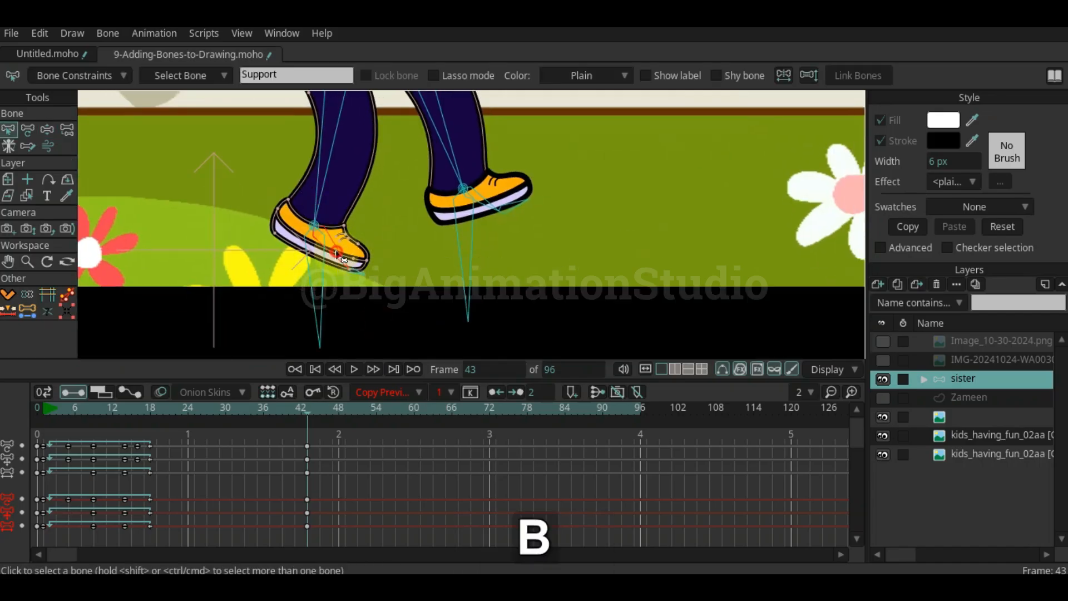
left_click(343, 259)
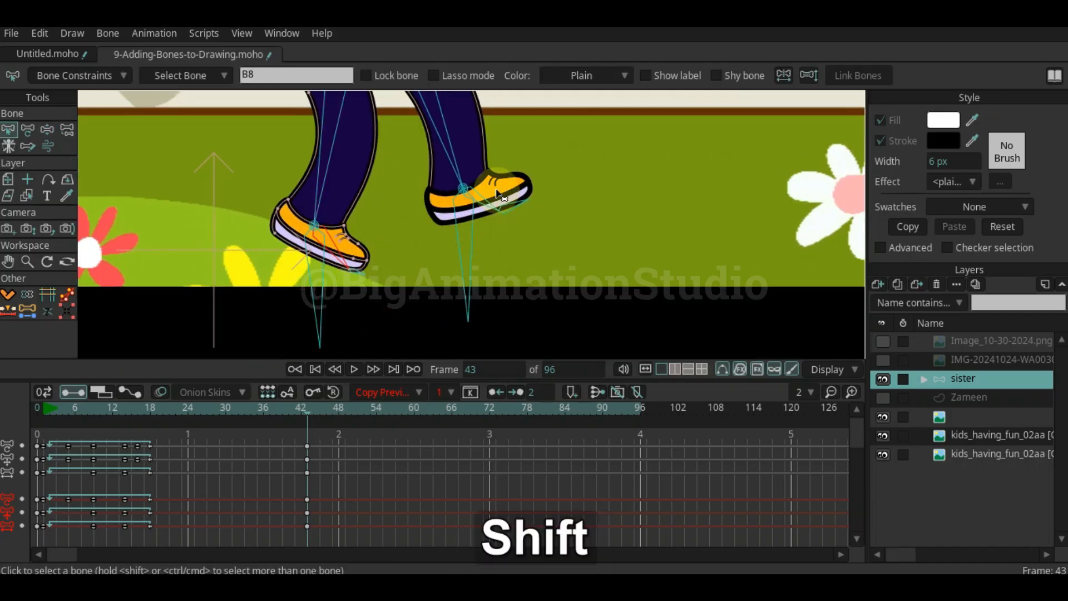
left_click(492, 209, "shift")
left_click(112, 75)
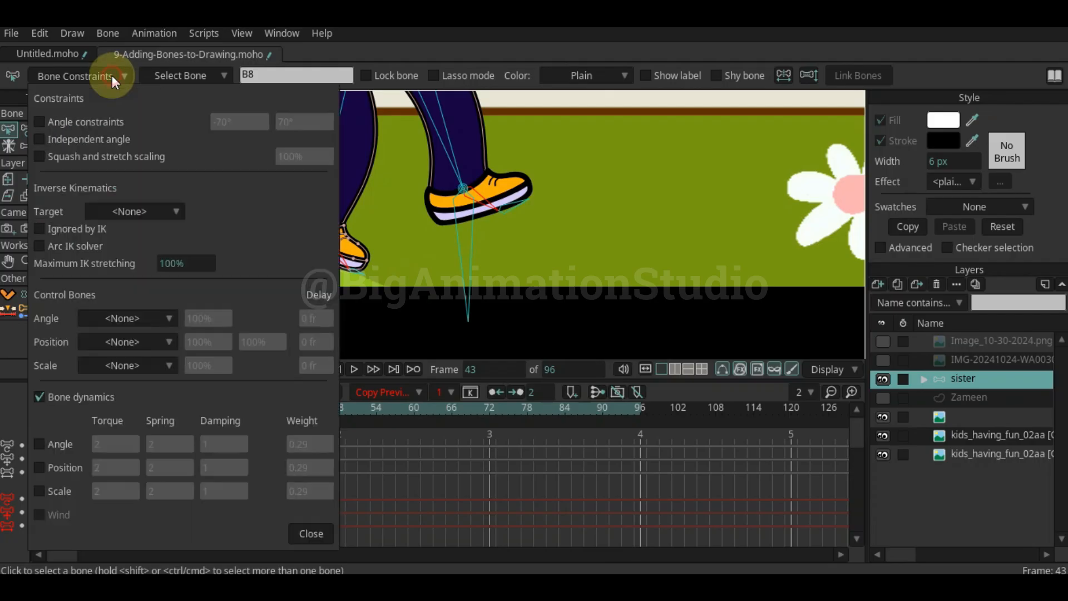
left_click(81, 139)
left_click(313, 538)
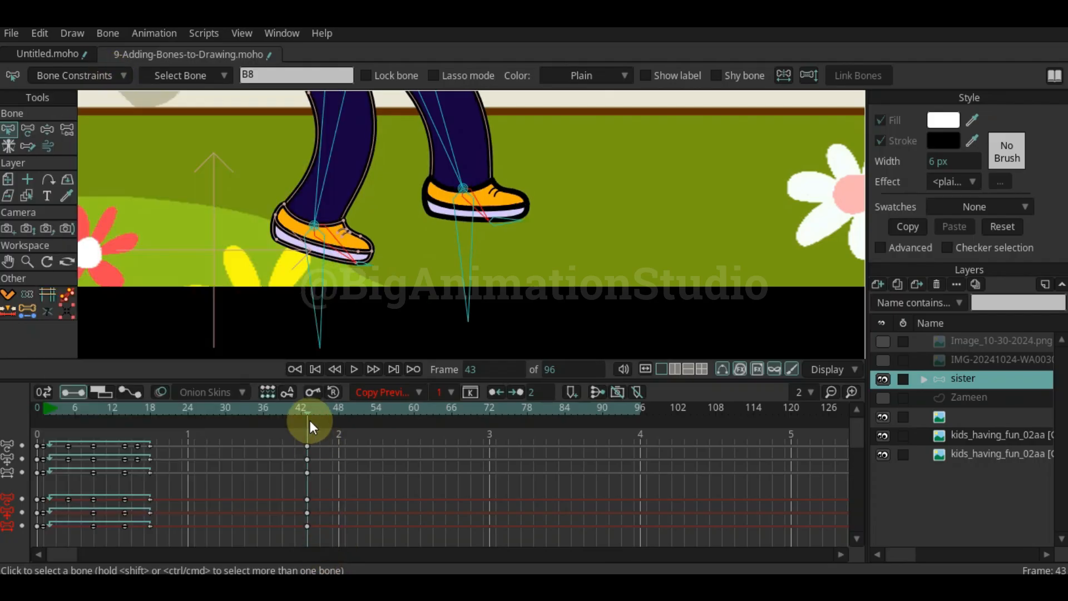
mouse_move(306, 413)
left_mouse_down()
mouse_move(284, 412)
mouse_move(306, 413)
left_mouse_up()
Try shifting the hips further forward at frame 43, and undo that move along with the foot bones' Independent angle setting
scroll(490, 159, "down", 2)
left_click_drag(394, 172, 298, 328)
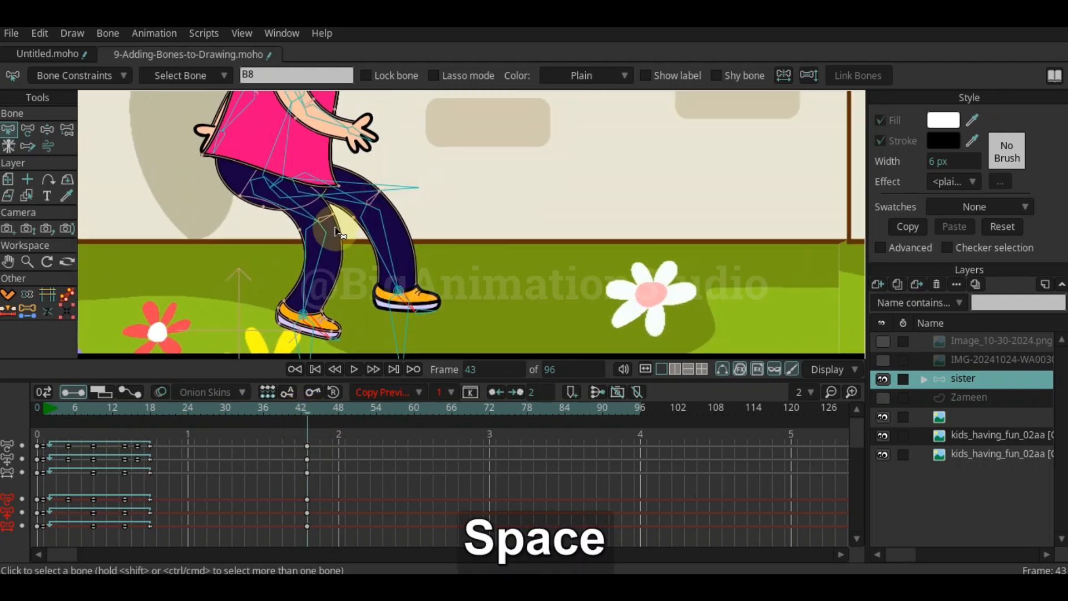
key("z")
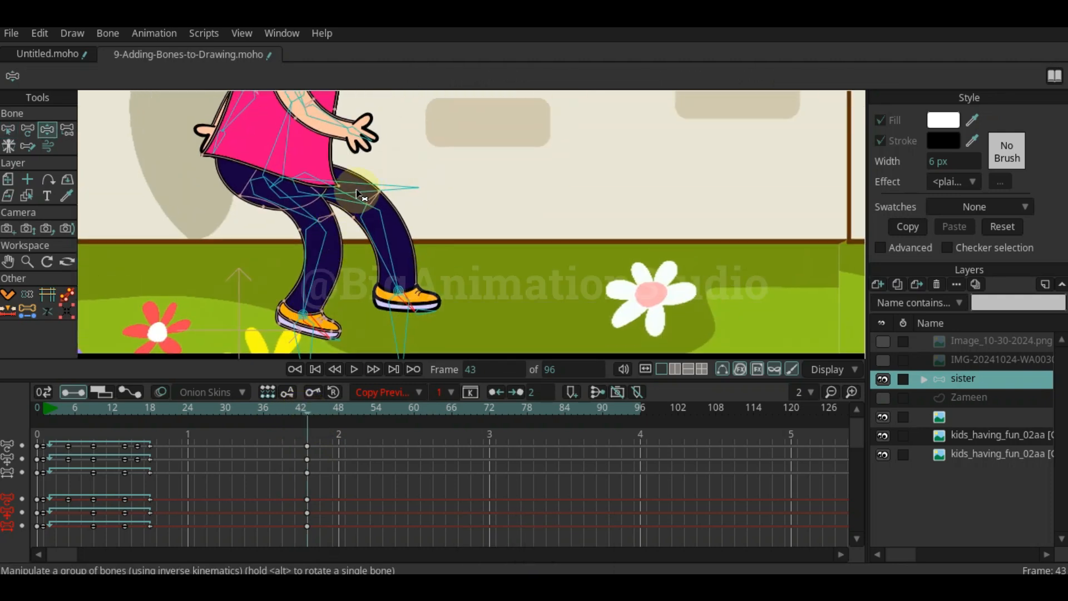
left_click_drag(364, 197, 452, 199)
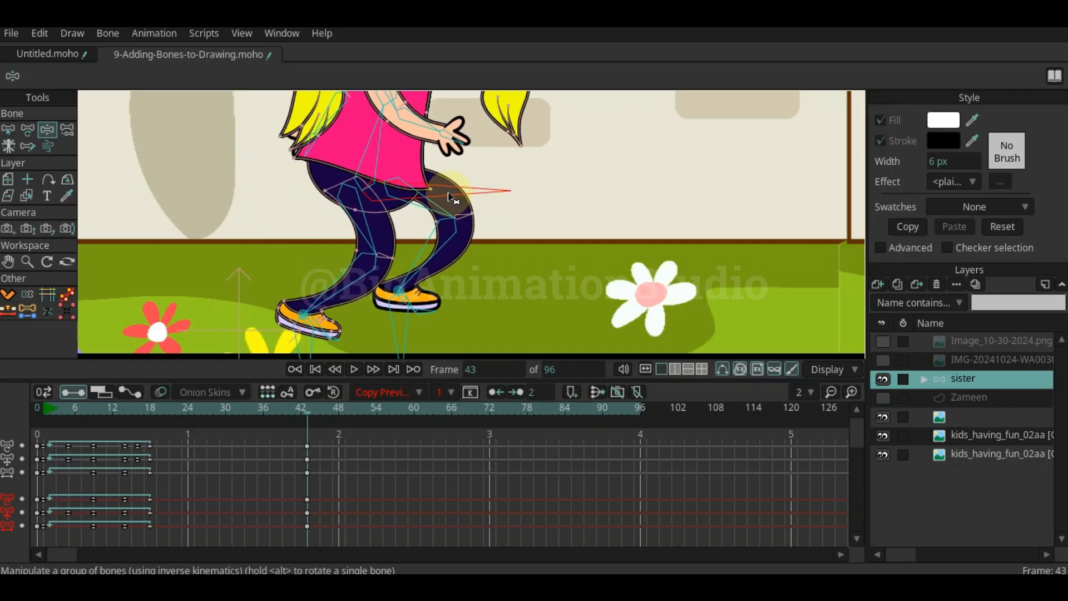
key("ctrl+z")
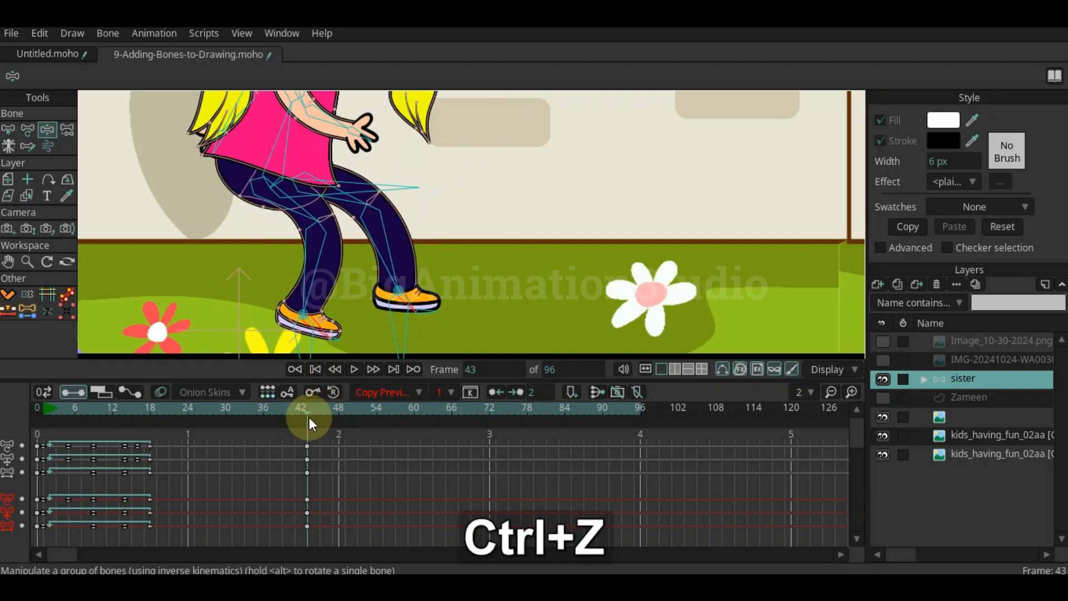
key("ctrl+z")
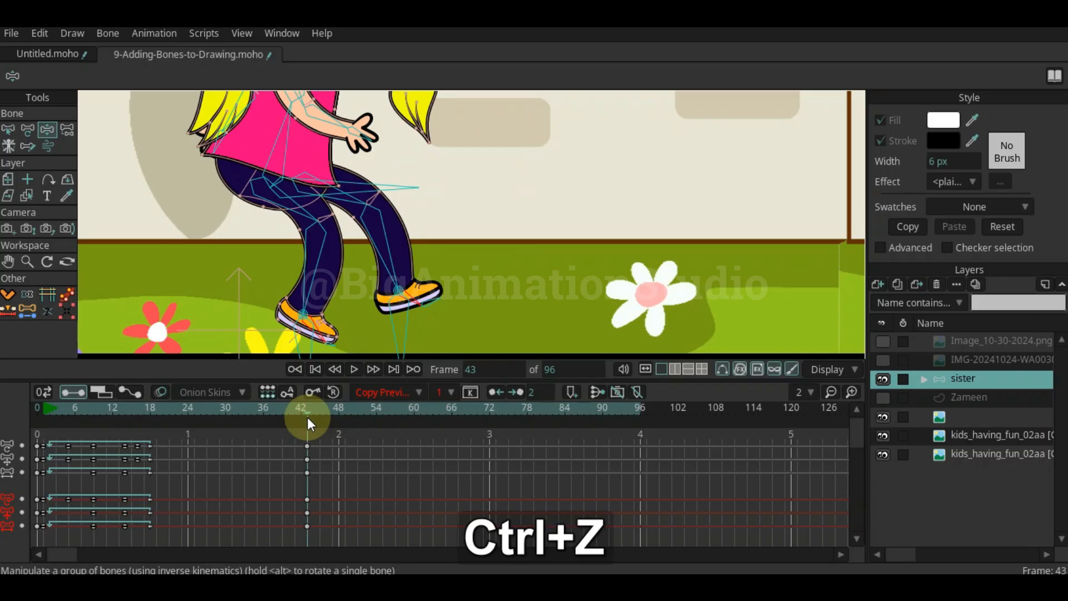
mouse_move(314, 411)
left_mouse_down()
mouse_move(265, 412)
mouse_move(308, 410)
left_mouse_up()
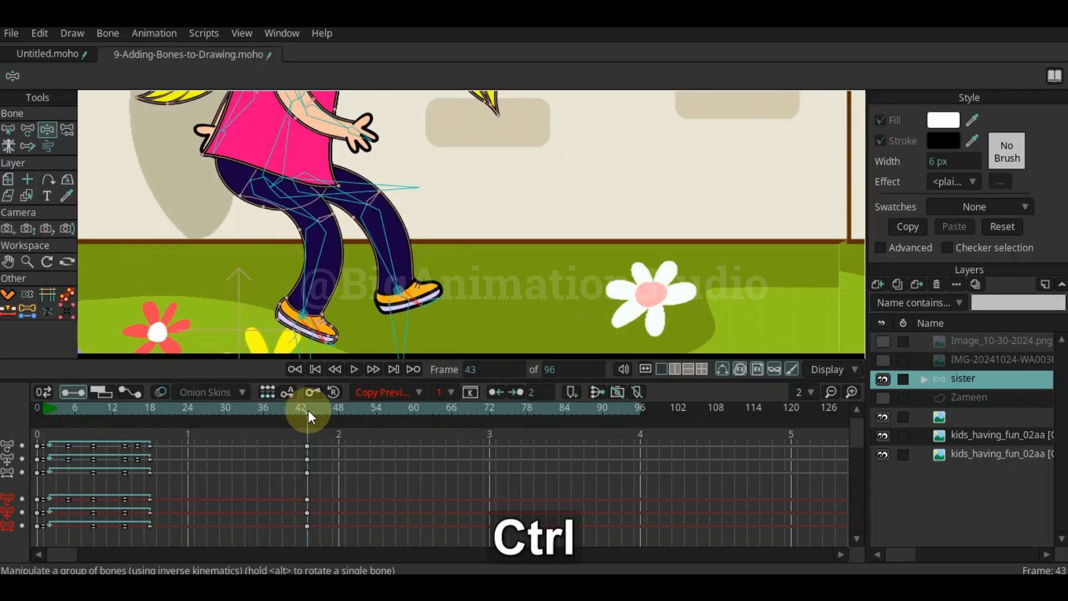
key("ctrl+z")
Delete the altered pose keyframes at frame 43 and freeze the girl's original running pose there again
left_click(303, 513)
key("ctrl+x")
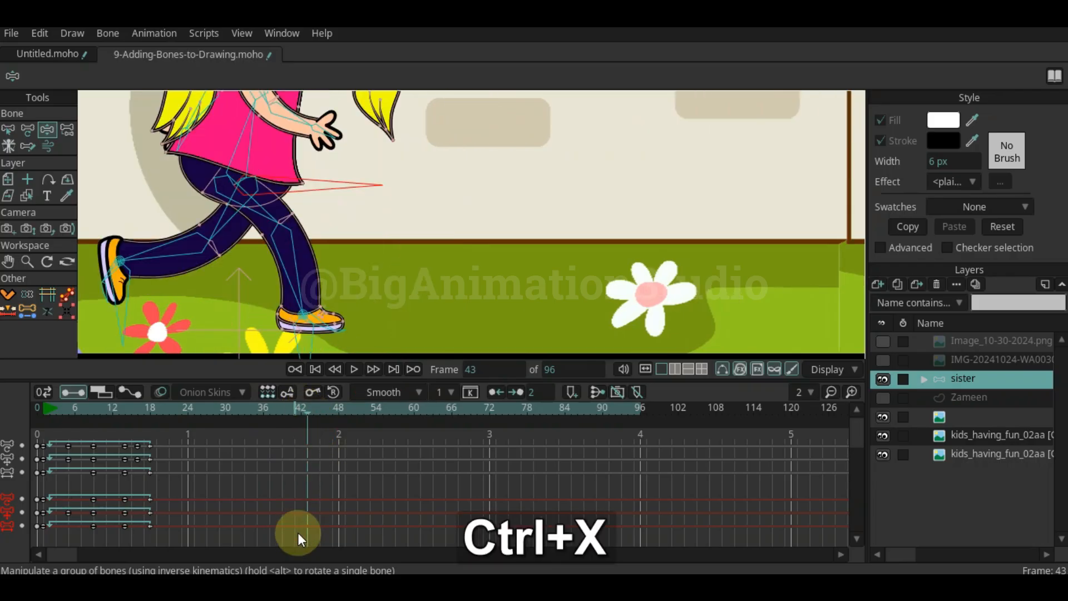
left_click_drag(359, 244, 361, 289)
left_click(303, 413)
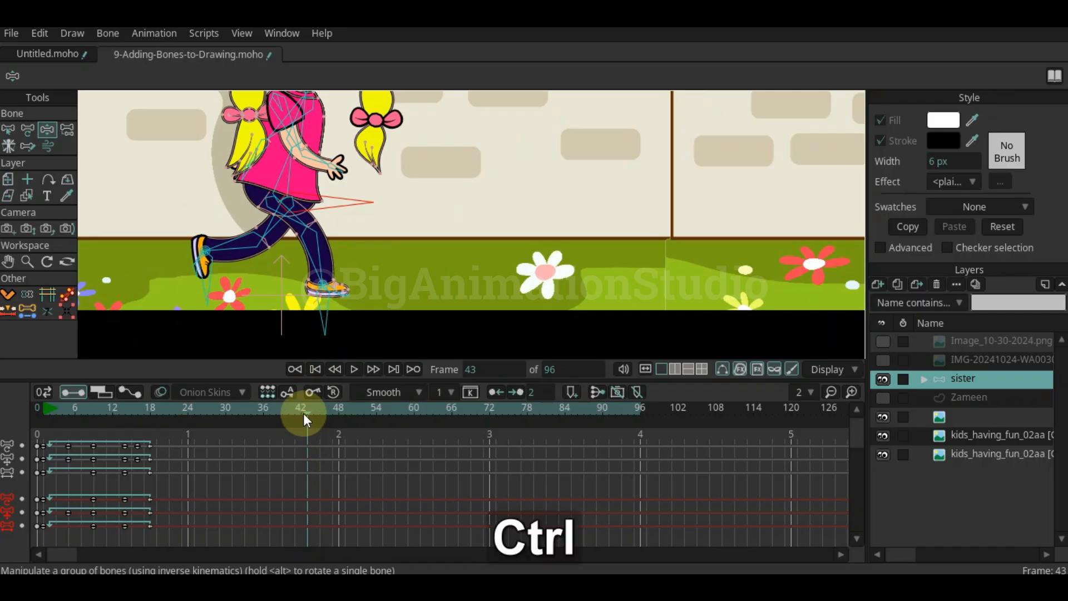
key("ctrl+f")
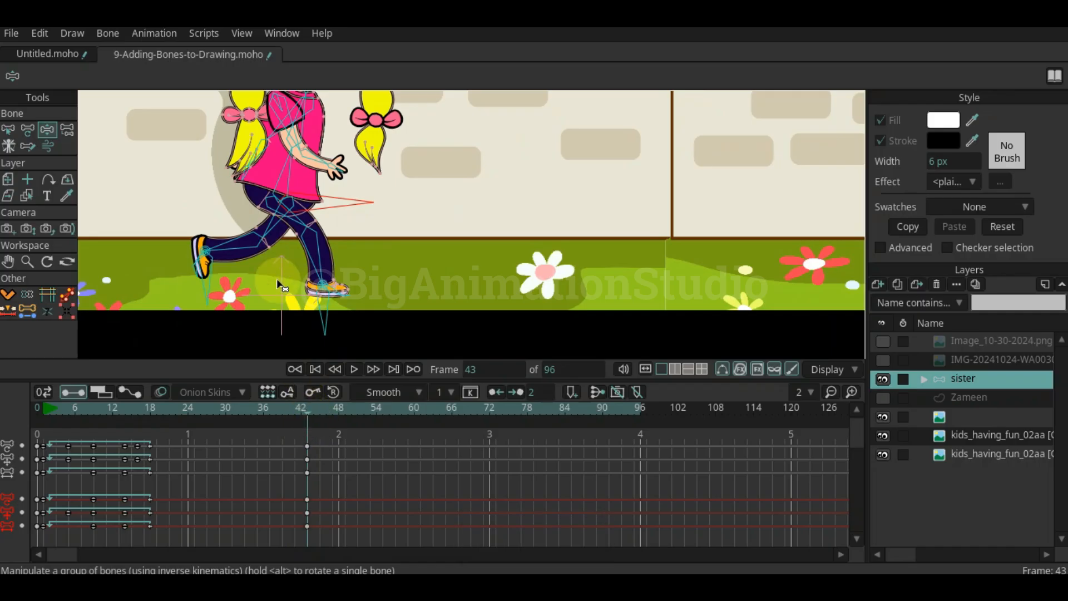
scroll(253, 277, "up", 1)
scroll(253, 276, "up", 1)
left_click(309, 425)
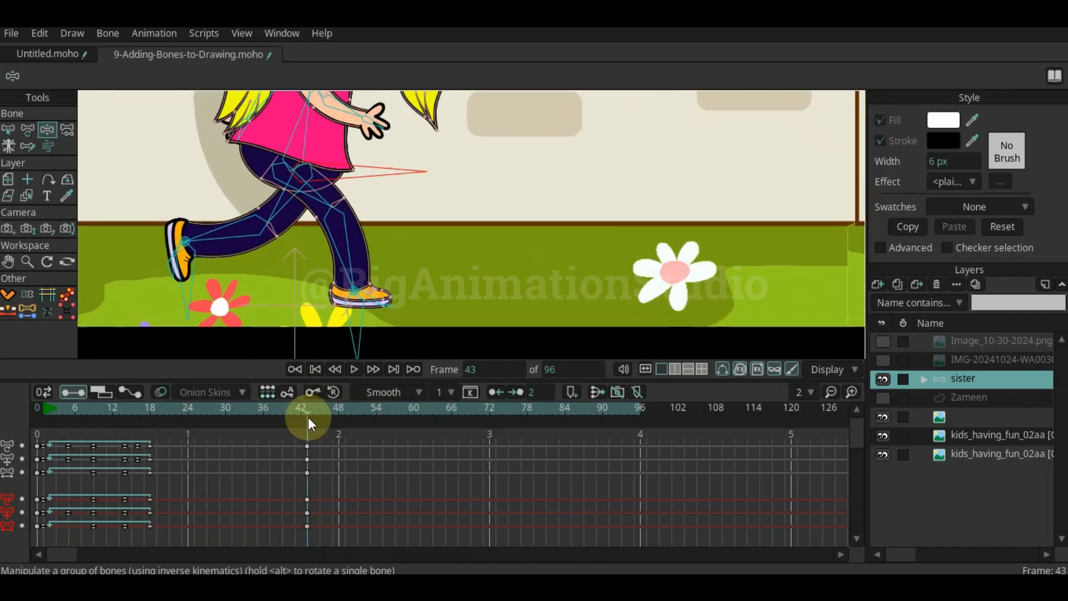
At frame 48, swing the girl's back leg to the front and shift her hips forward over bent knees
left_click_drag(309, 417, 339, 415)
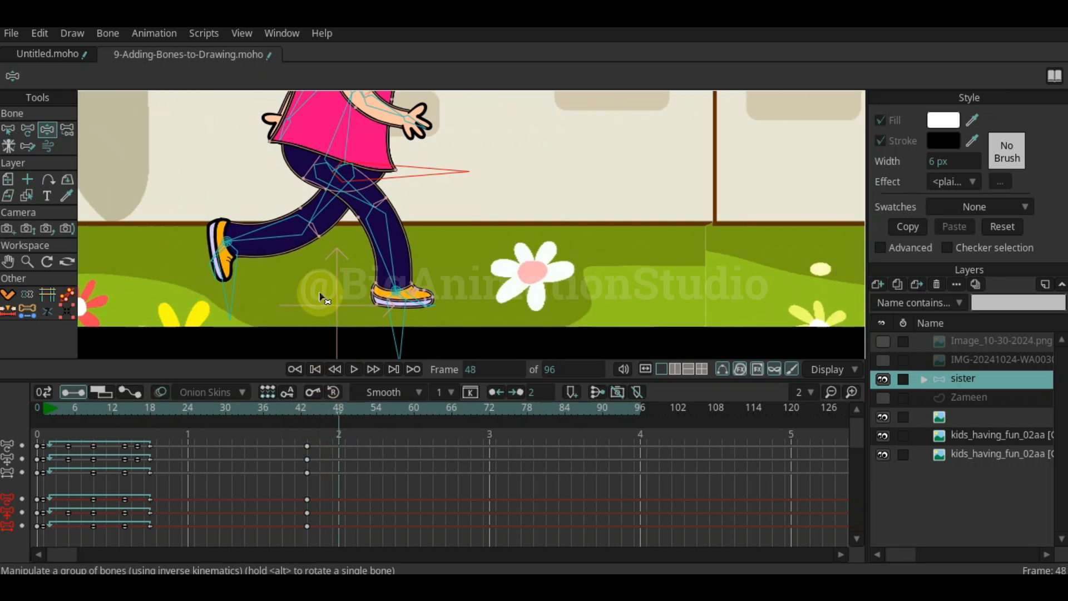
left_click_drag(237, 271, 457, 299)
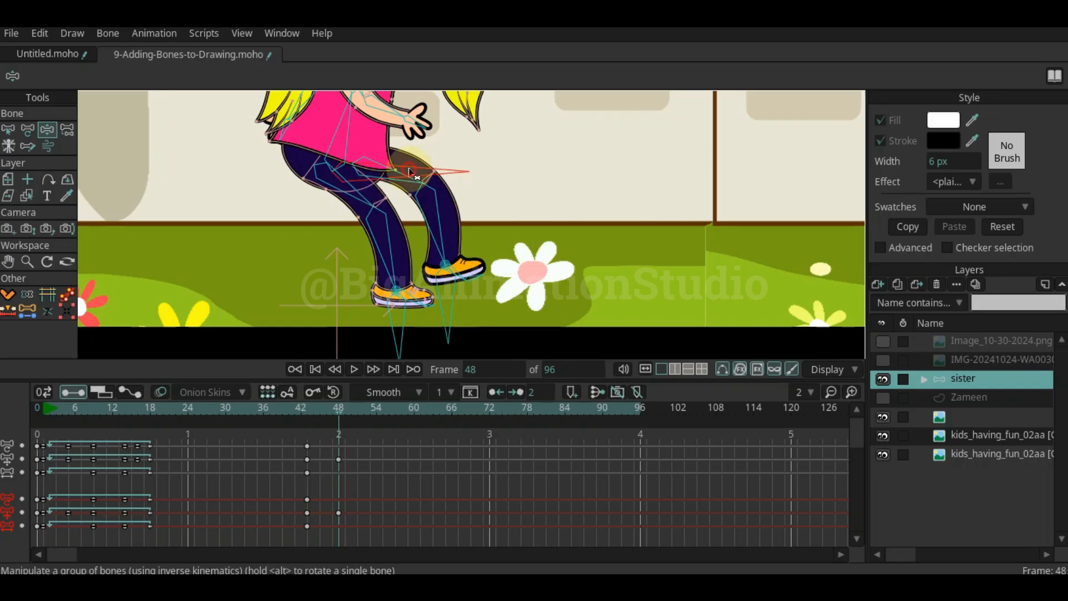
left_click_drag(412, 174, 516, 167)
scroll(443, 285, "up", 2)
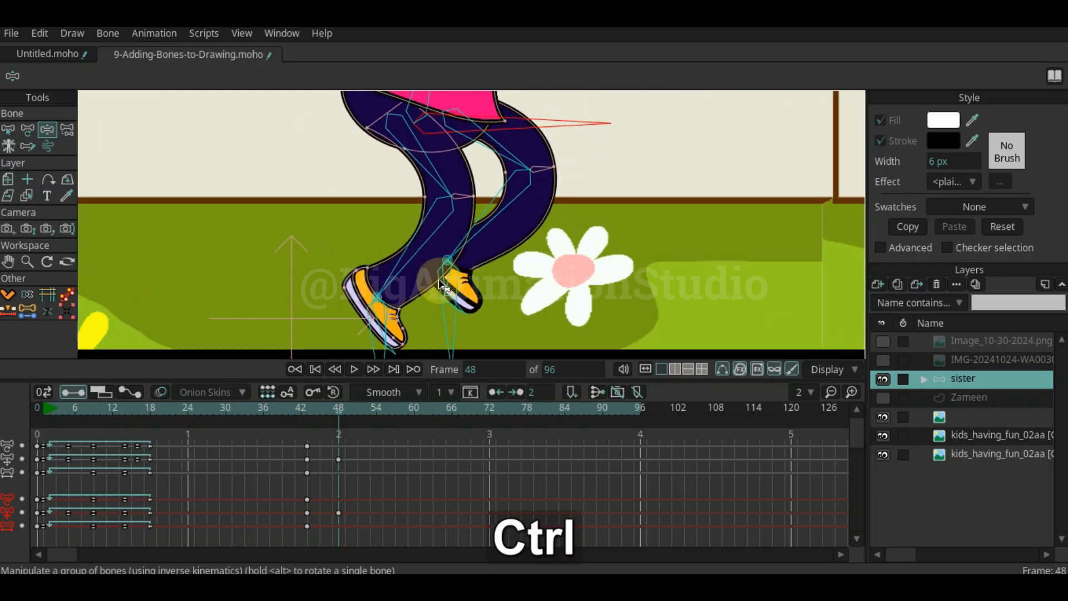
key("b")
left_click(441, 283)
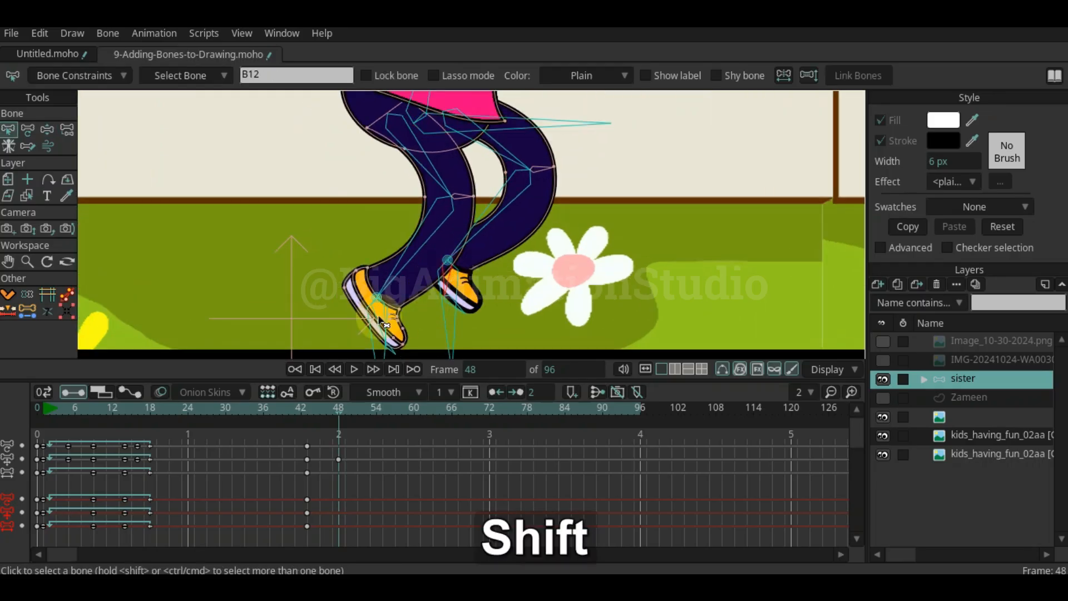
scroll(379, 320, "up", 3)
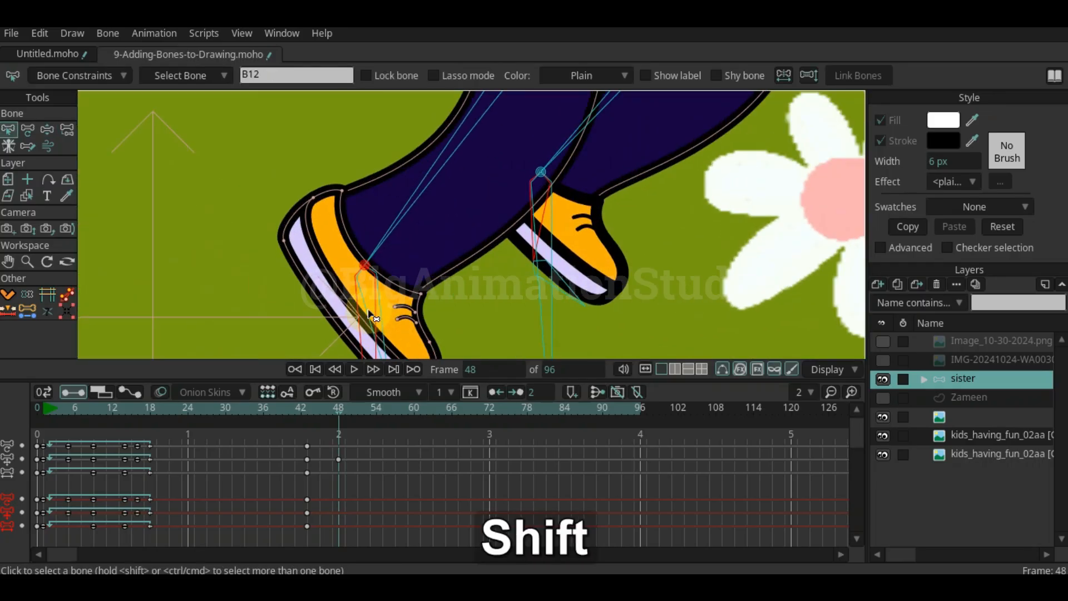
left_click(403, 304)
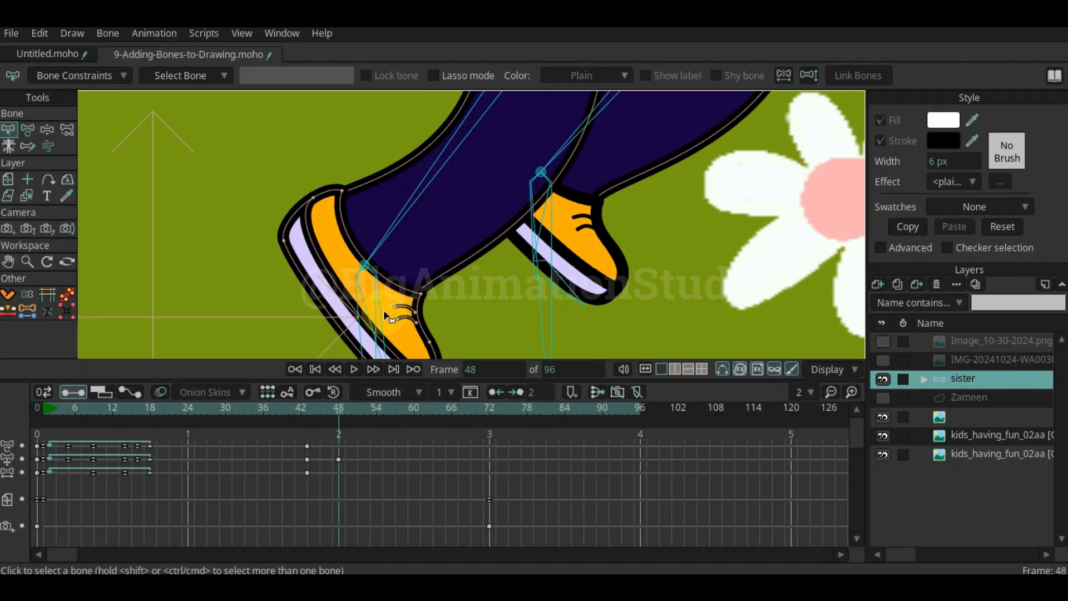
left_click_drag(313, 302, 255, 168)
left_click(323, 216)
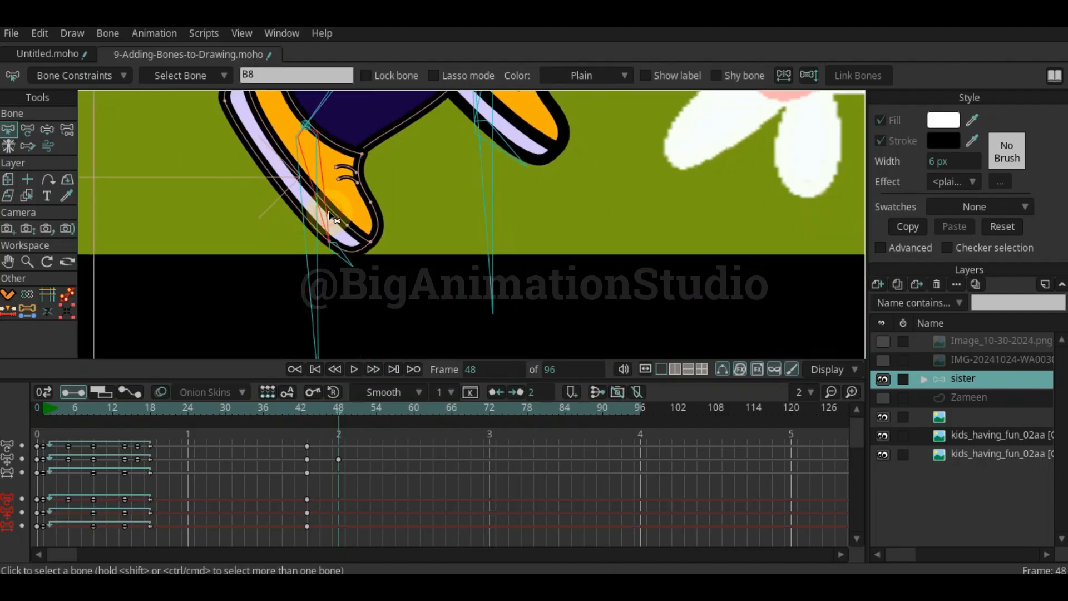
left_click_drag(420, 131, 485, 234)
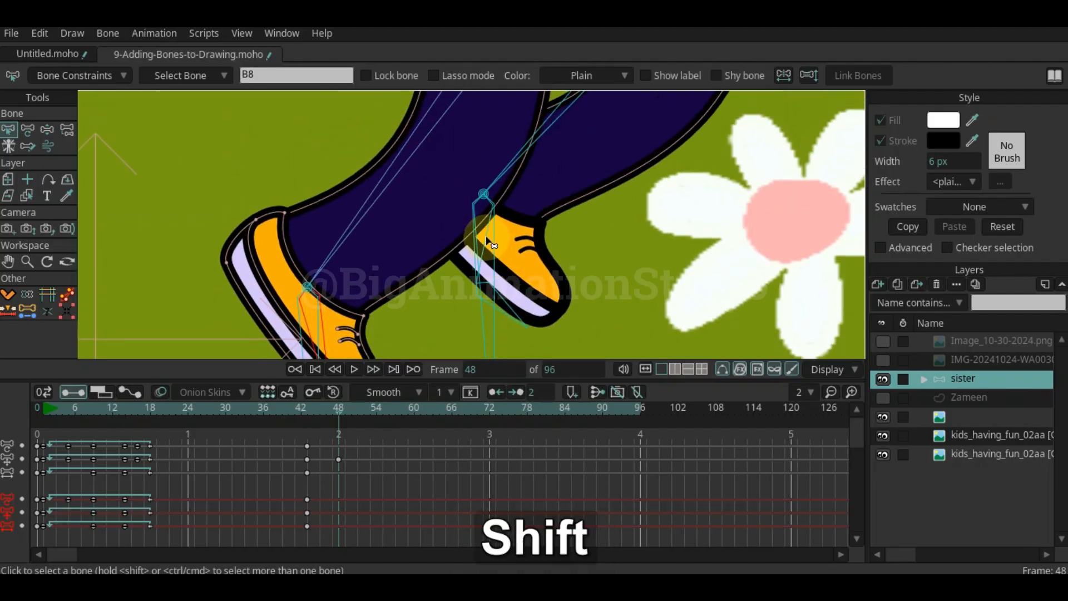
scroll(493, 245, "up", 3)
left_click(483, 282)
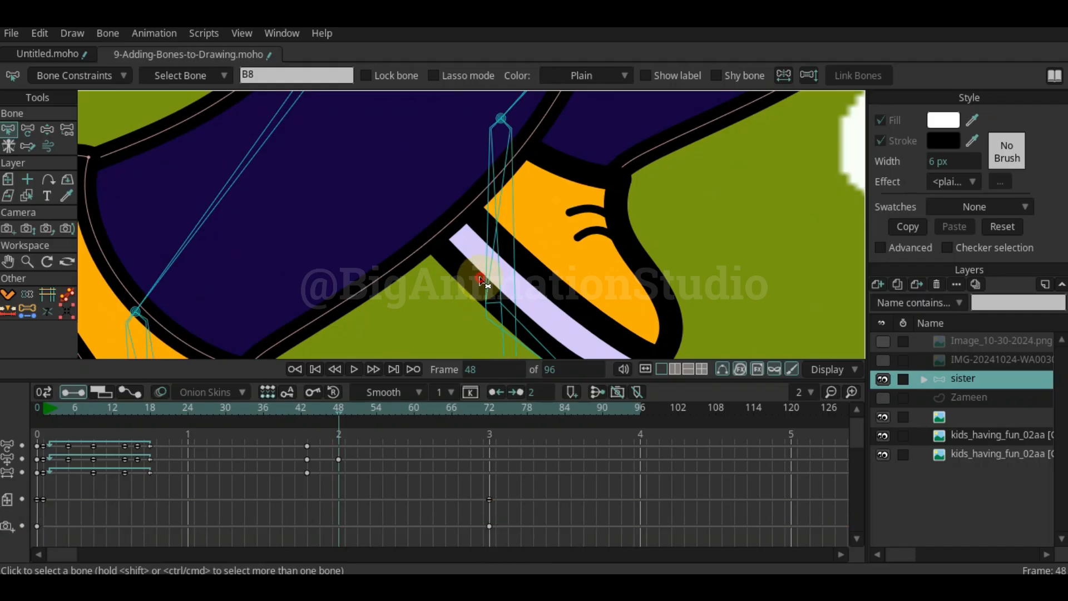
scroll(483, 283, "down", 3)
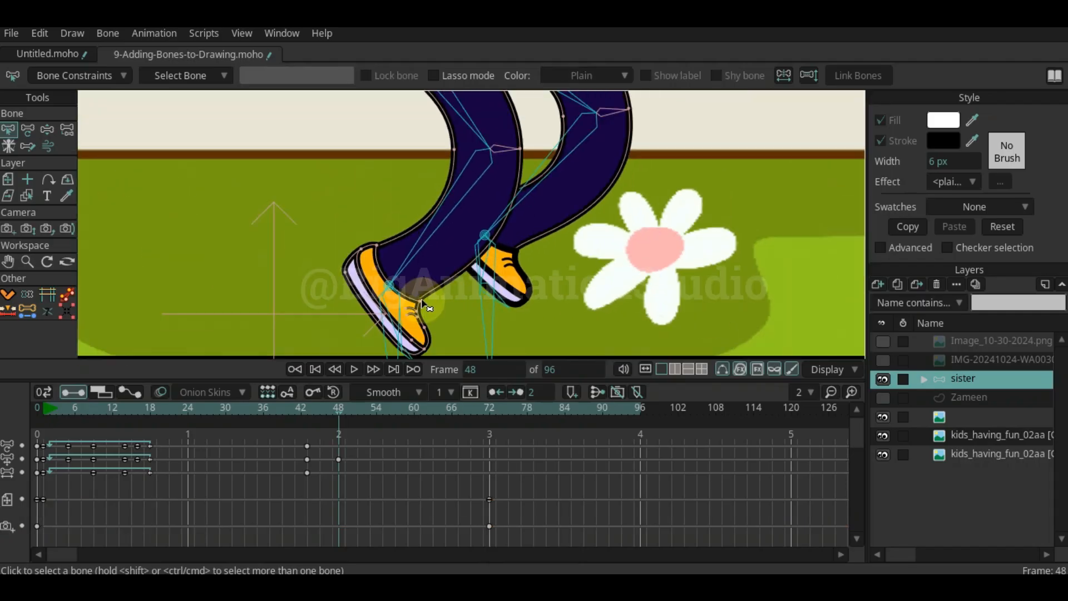
left_click(318, 452)
mouse_move(339, 413)
left_mouse_down()
mouse_move(312, 415)
mouse_move(340, 415)
left_mouse_up()
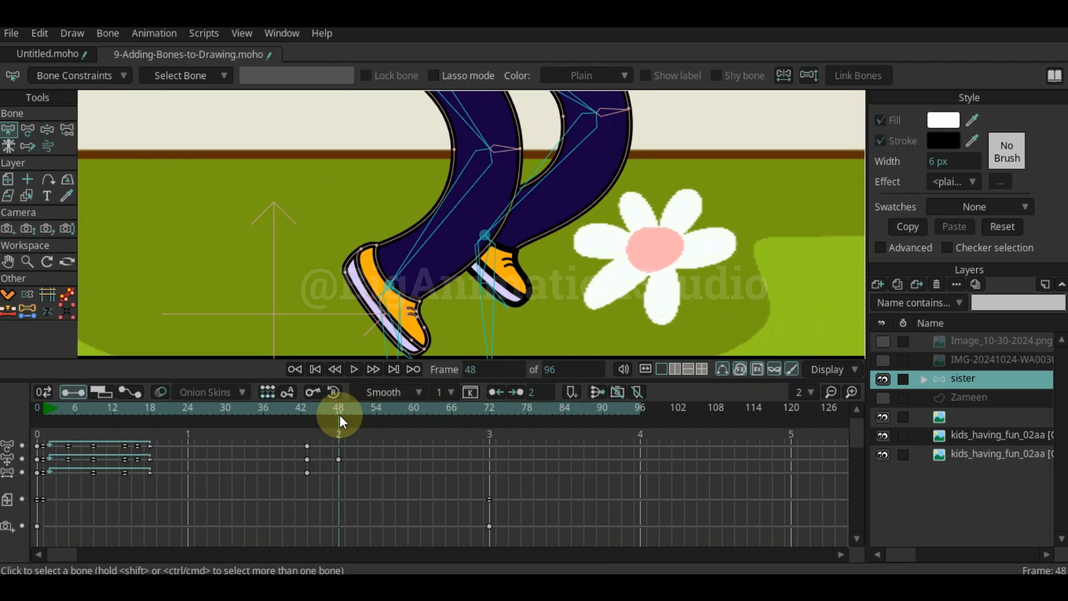
Enable Independent angle for the raised front foot's bone B12 at frame 48
scroll(489, 295, "up", 2)
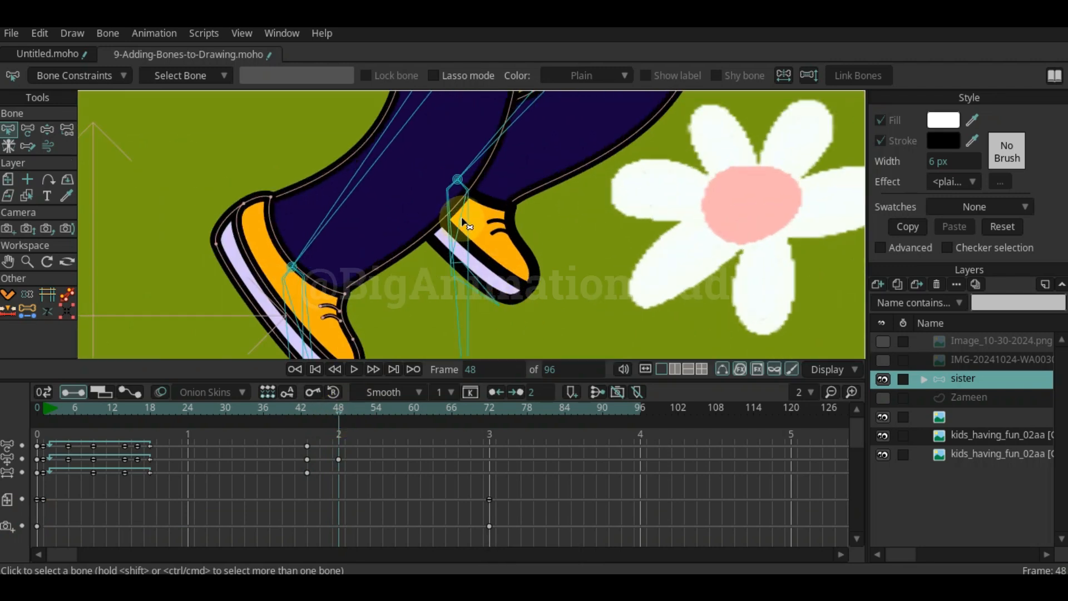
left_click(463, 220, "ctrl")
left_click(456, 212)
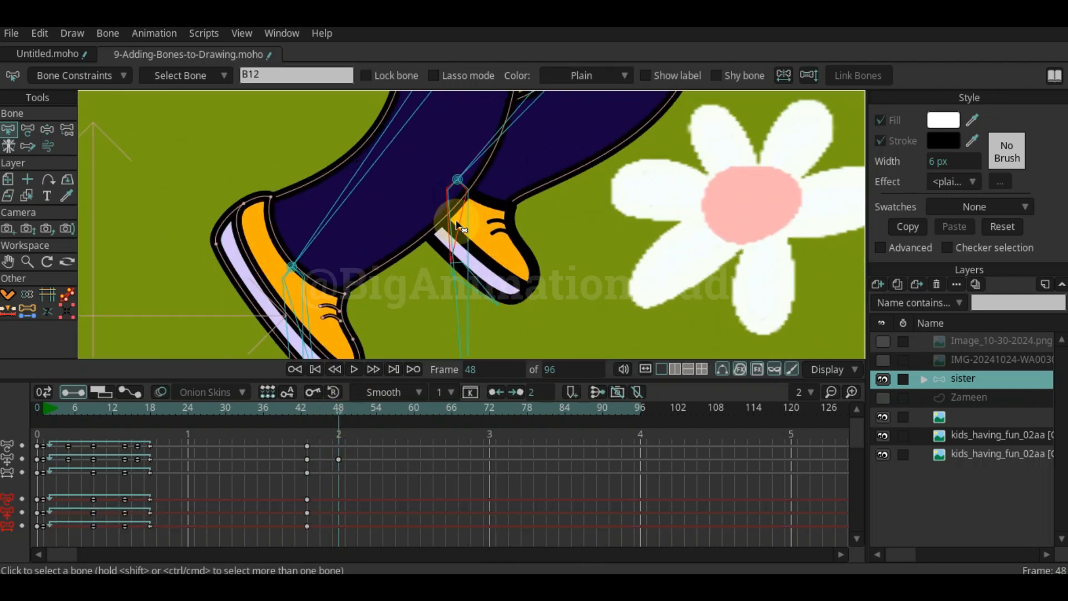
left_click(121, 75)
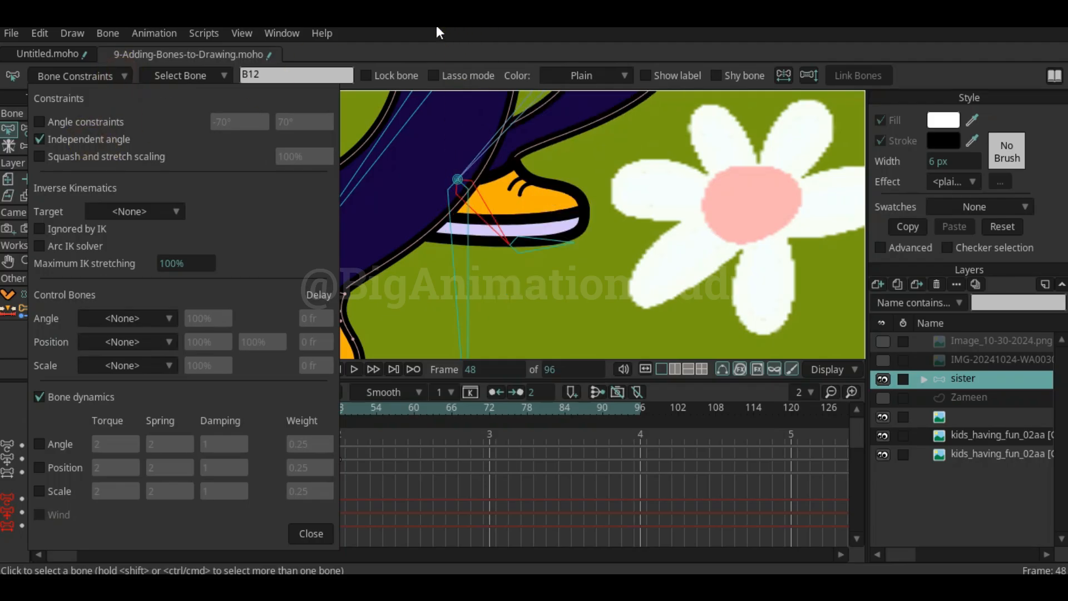
Enable Independent angle for the rear foot's bone B8 at frame 48 and close the bone constraints
key("space")
left_click_drag(456, 266, 591, 257)
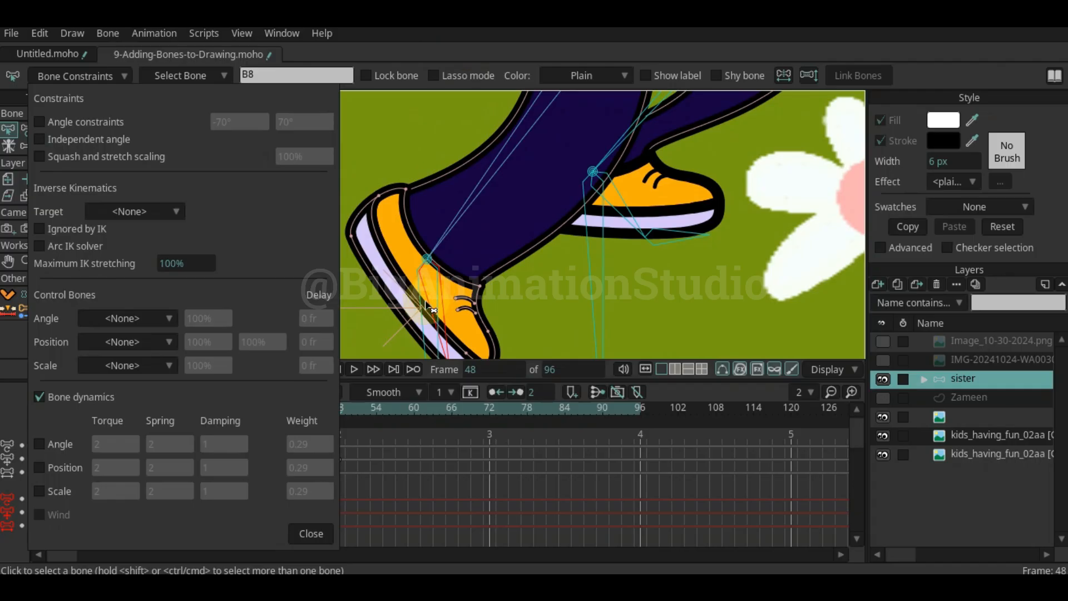
scroll(459, 305, "down", 2)
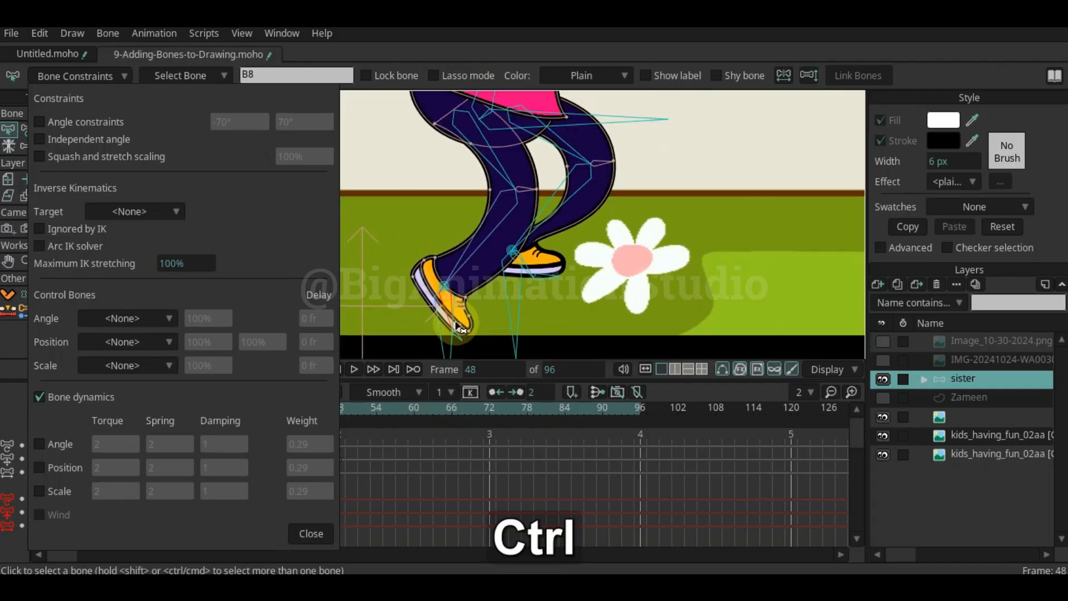
scroll(446, 304, "up", 1)
key("space")
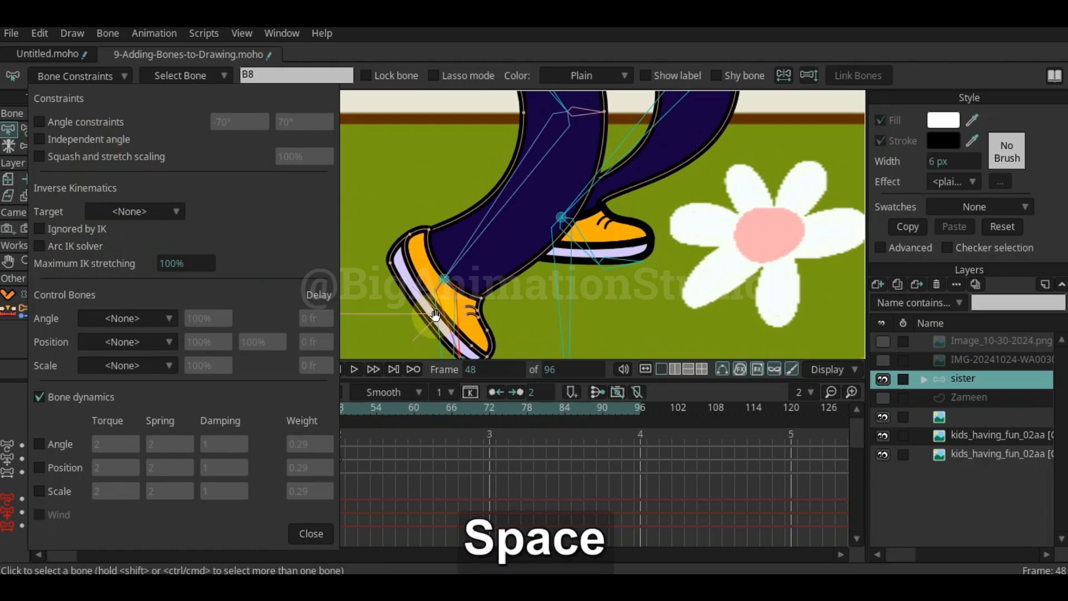
left_click_drag(460, 322, 448, 224)
scroll(449, 224, "up", 1)
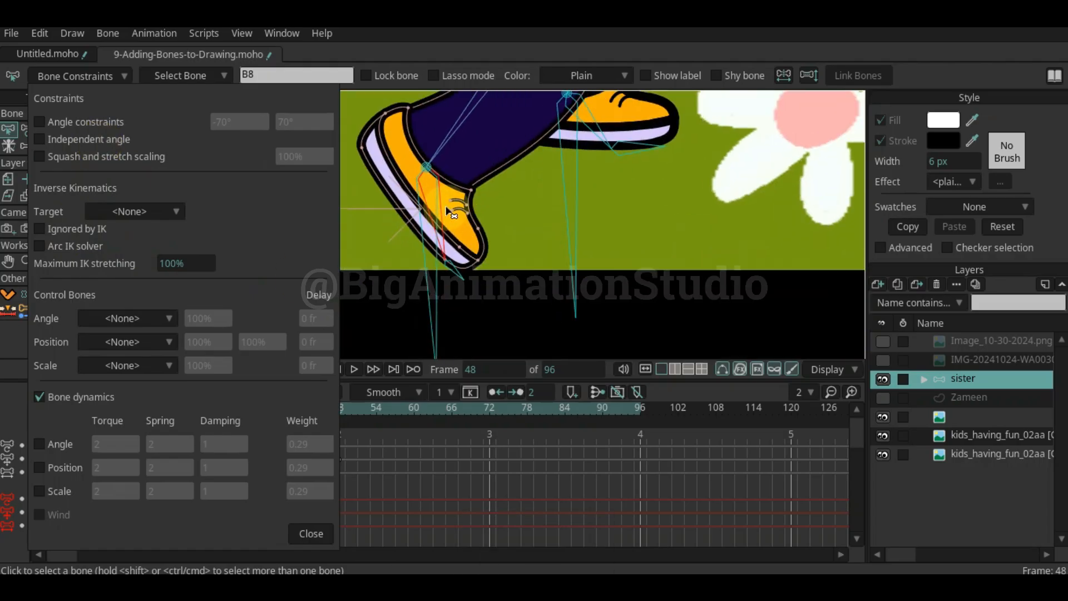
left_click(63, 139)
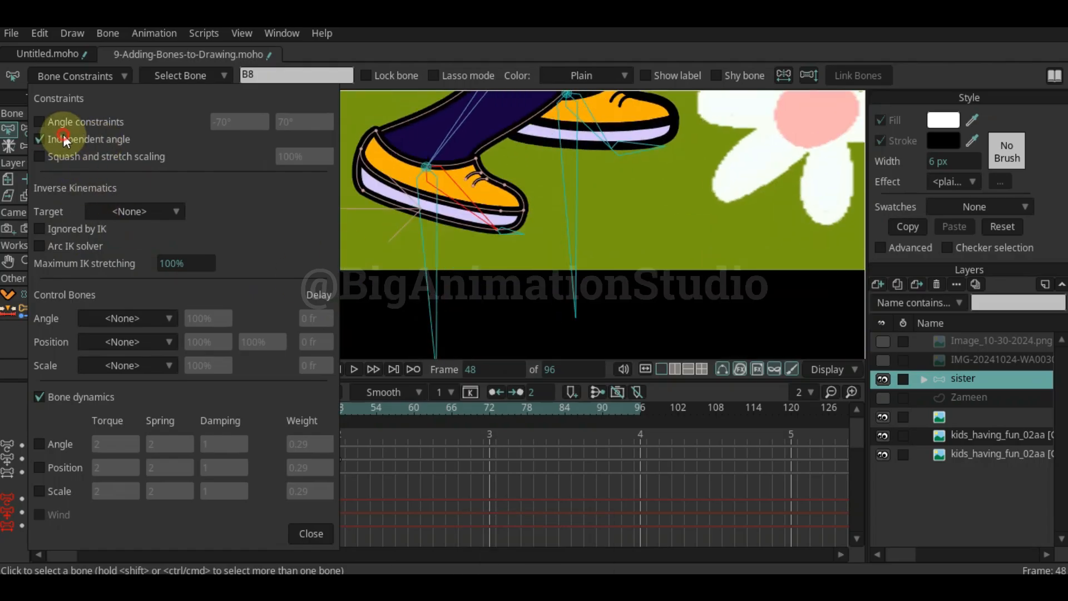
left_click(310, 534)
Review the girl's legs and feet in the stopping pose at frame 48 and back through the run to frame 36
scroll(463, 191, "down", 3)
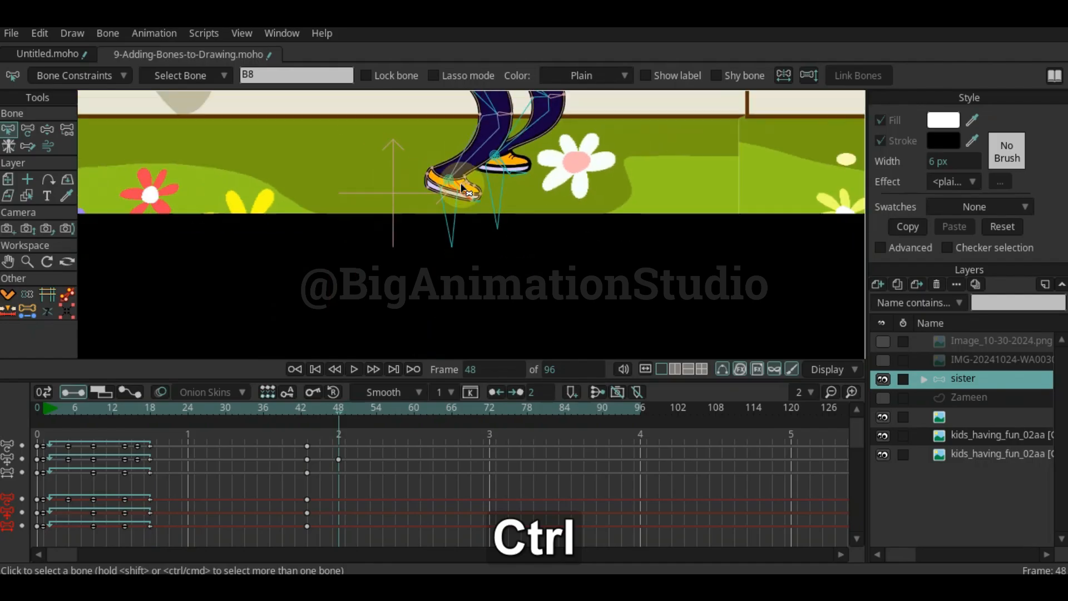
scroll(464, 191, "down", 2)
key("space")
left_click_drag(441, 138, 345, 263)
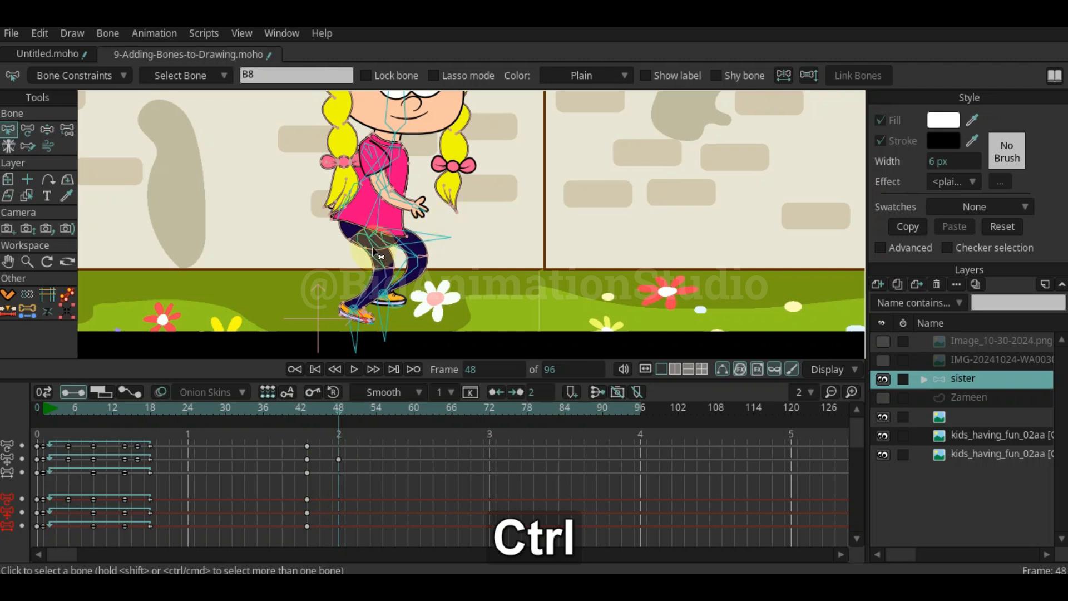
scroll(374, 249, "up", 2)
key("space")
left_click_drag(342, 278, 316, 204)
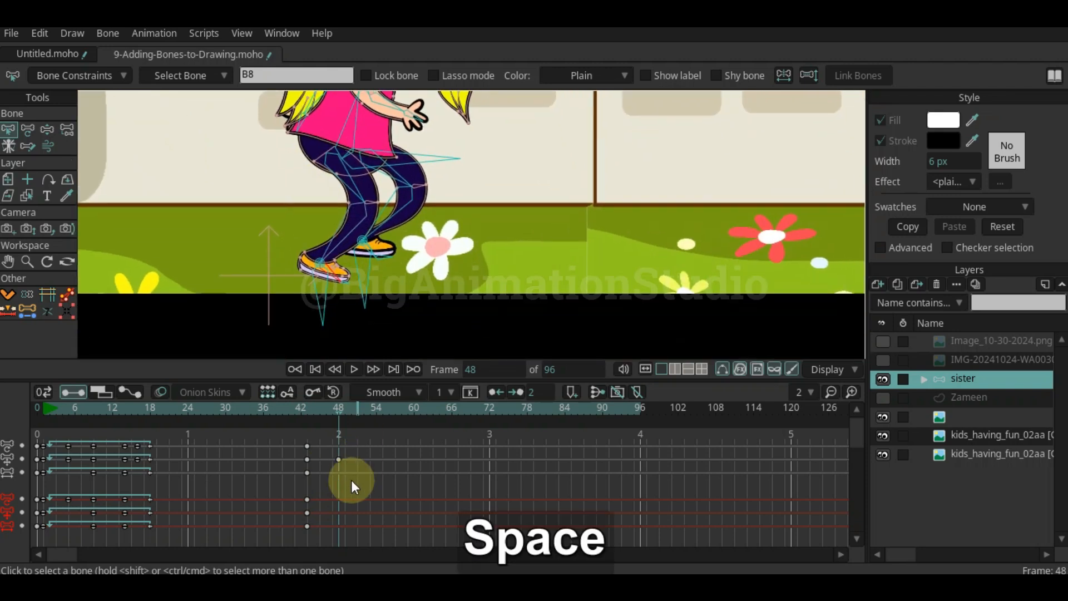
left_click(305, 408)
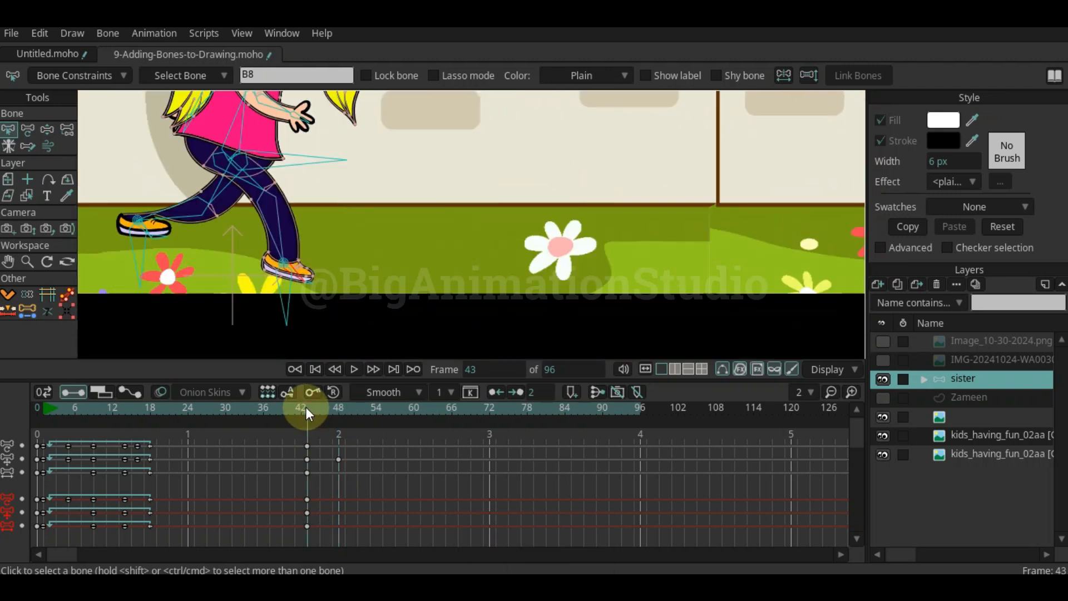
left_click_drag(306, 408, 261, 413)
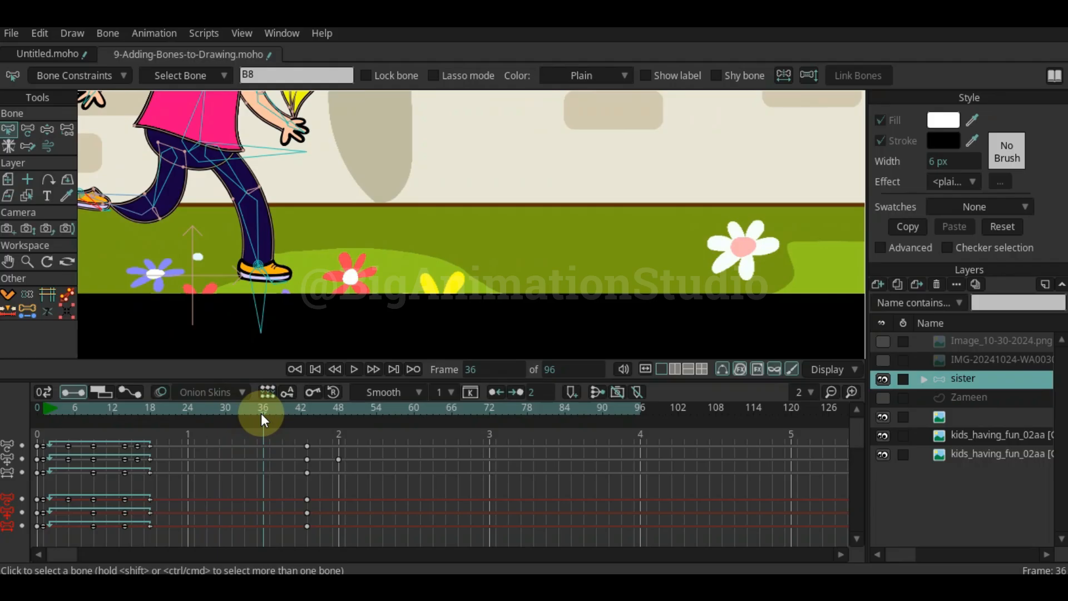
key("space")
left_click_drag(198, 250, 392, 243)
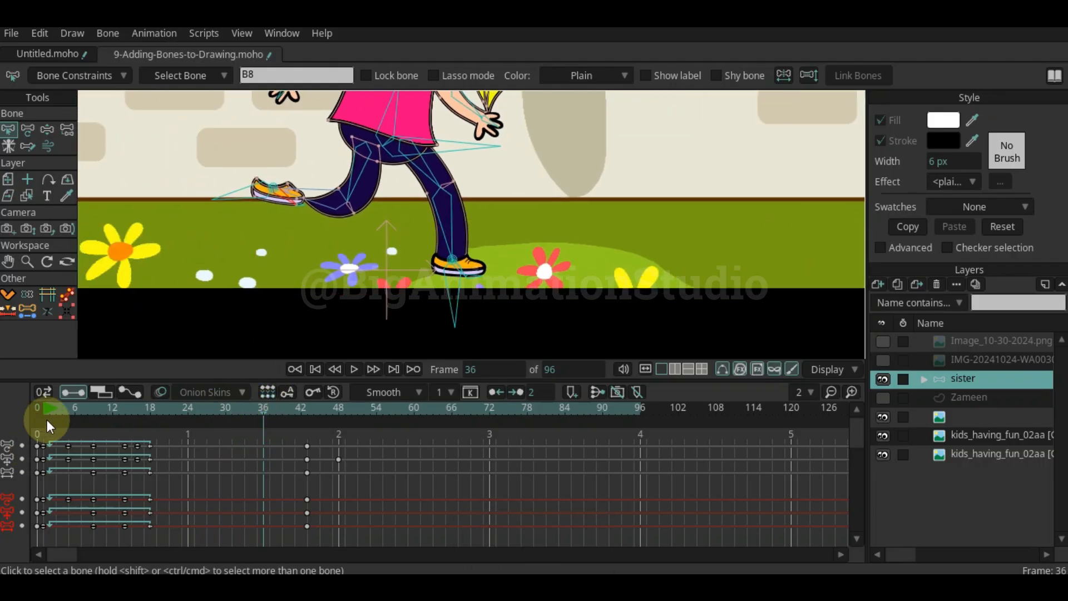
At frame 1, turn off the output-only display so the girl's legs can be edited outside the camera frame
left_click(46, 407)
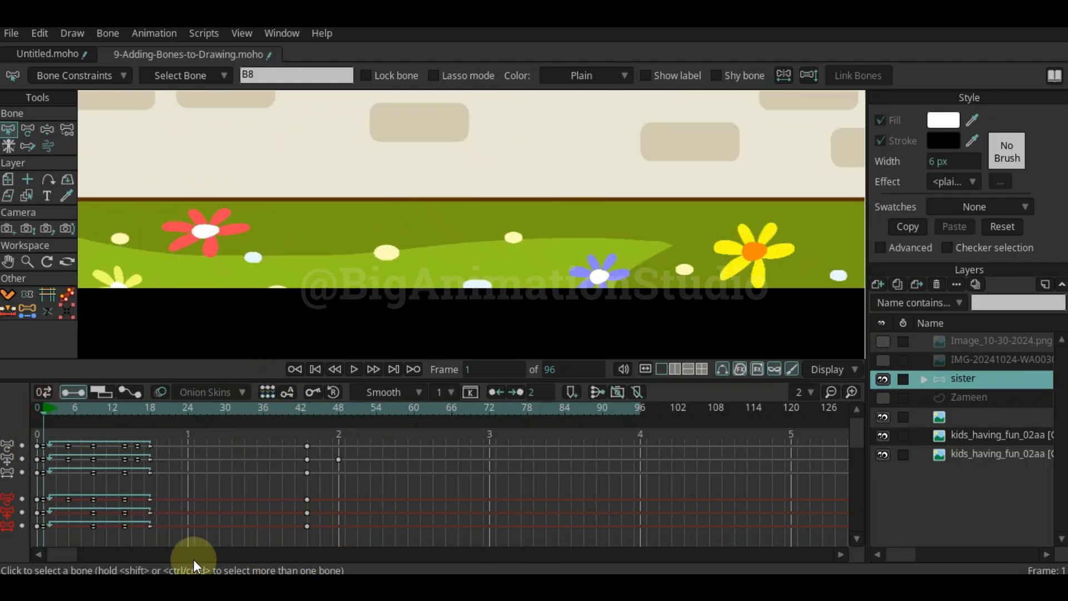
key("space")
left_click_drag(238, 232, 448, 226)
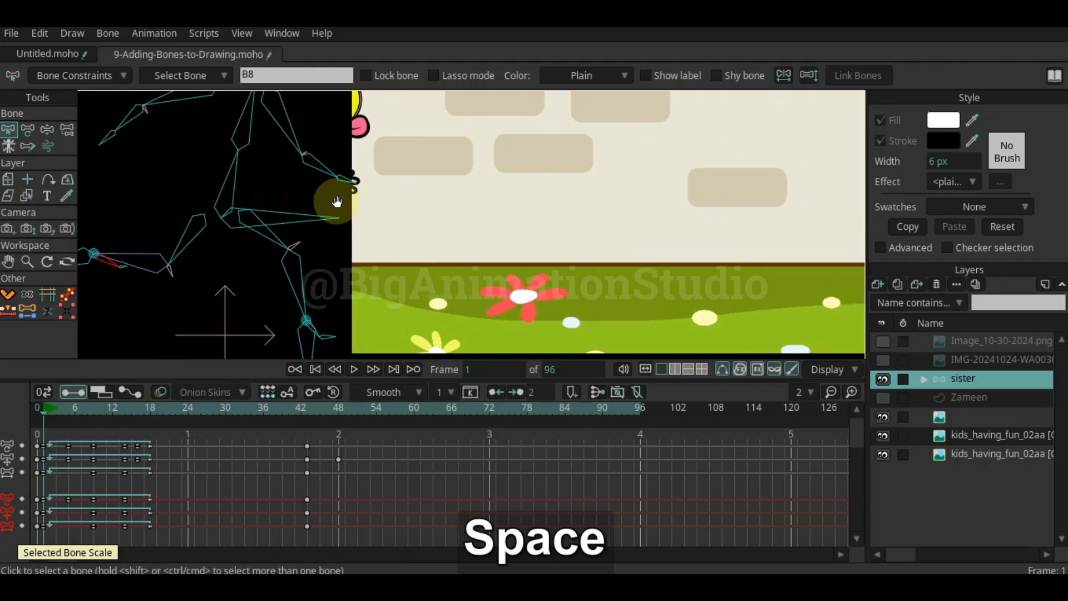
left_click_drag(336, 201, 343, 165)
scroll(320, 275, "down", 4)
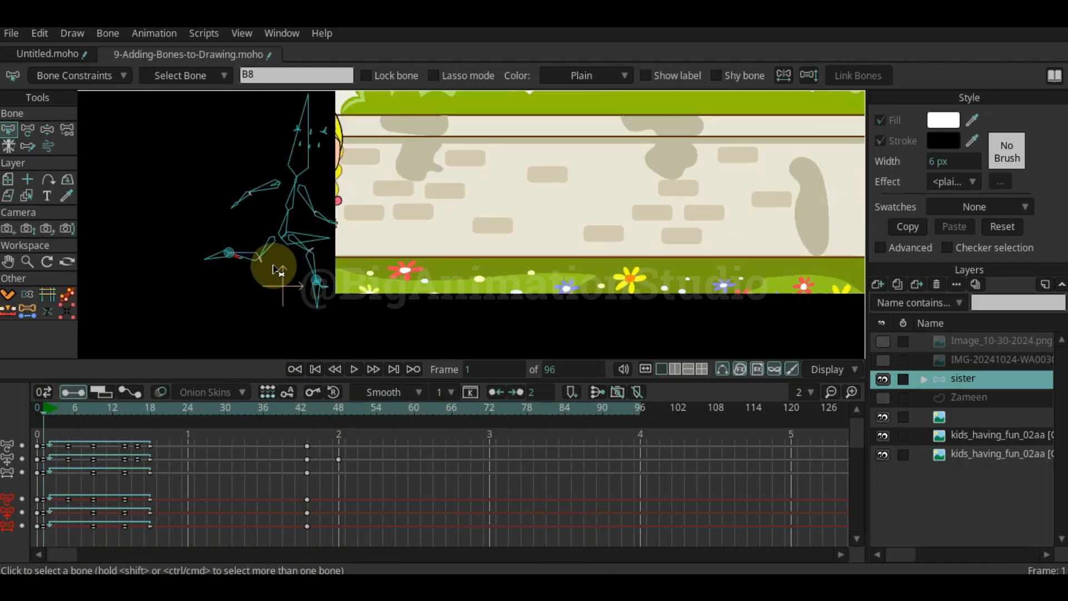
key("ctrl+j")
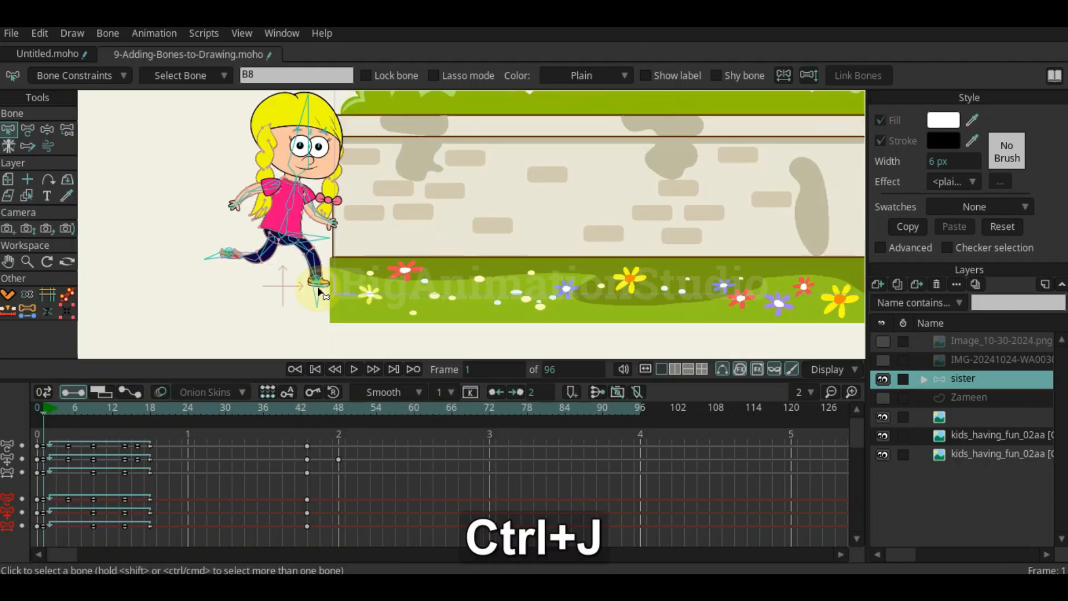
scroll(202, 292, "up", 6)
left_click_drag(262, 183, 233, 229)
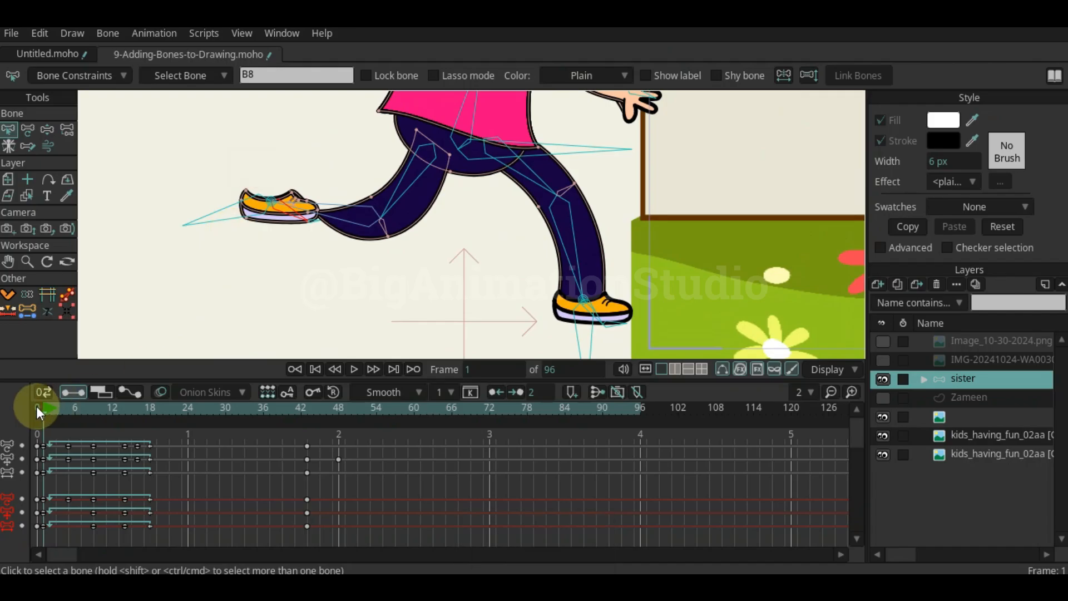
At frame 1, rotate the girl's raised back foot so its toes point downward
mouse_move(42, 415)
left_mouse_down()
mouse_move(65, 410)
mouse_move(45, 410)
left_mouse_up()
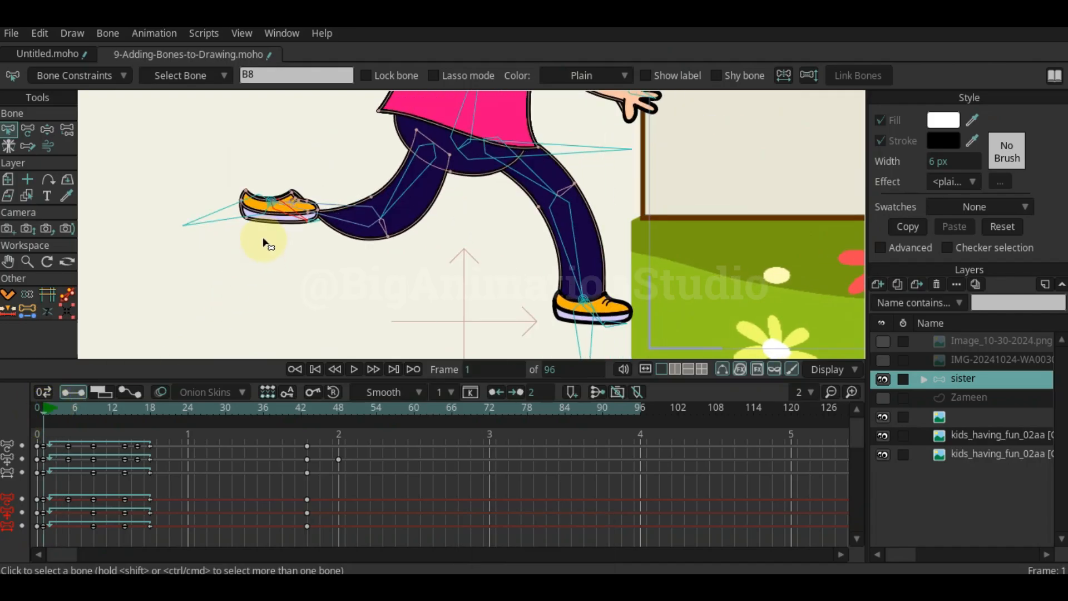
key("z")
left_click_drag(288, 218, 250, 228)
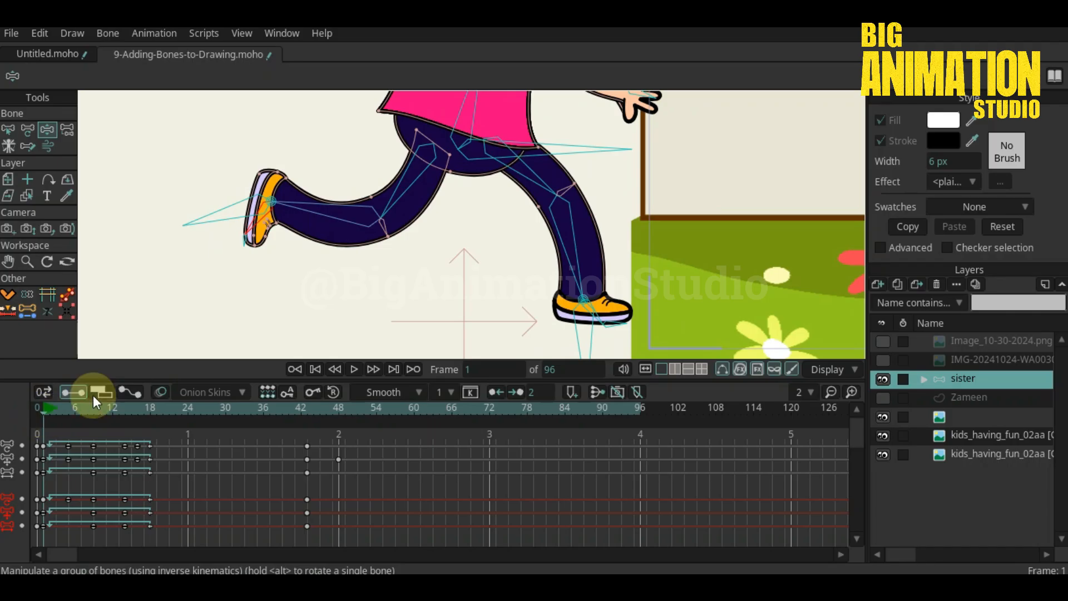
Copy the back foot bone B8's keyframes from frame 1 and paste them at frame 18
key("b")
left_click(49, 489)
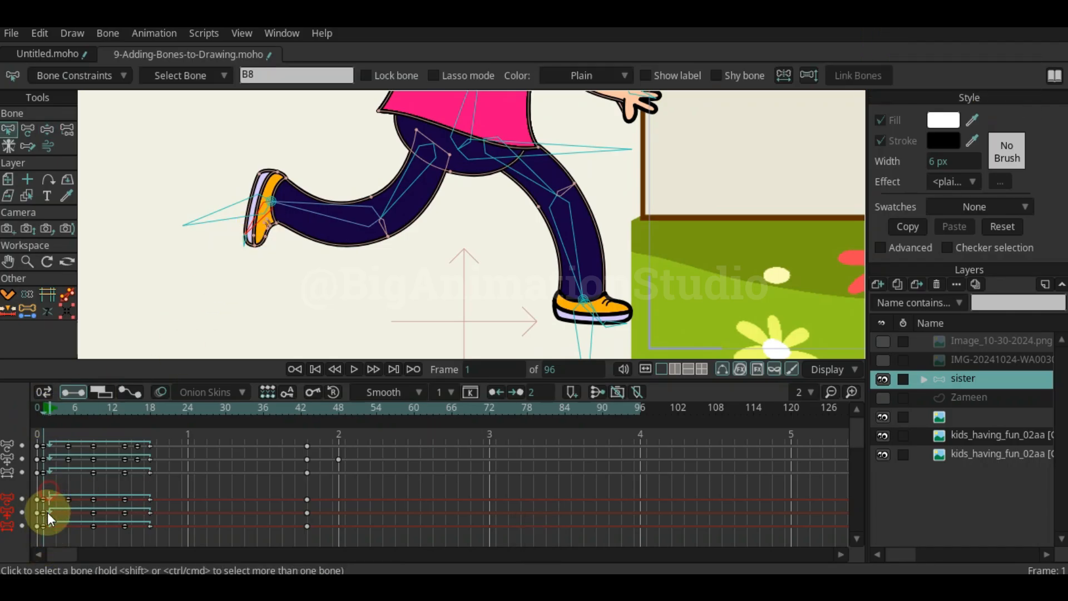
left_click_drag(48, 517, 45, 536)
key("ctrl+c")
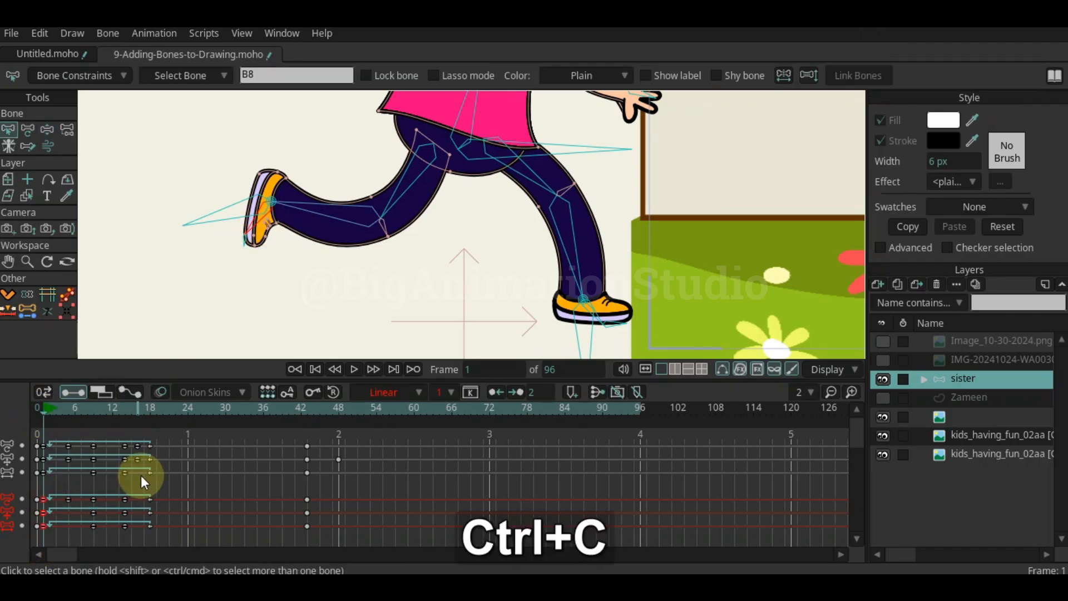
left_click(151, 408)
key("ctrl+v")
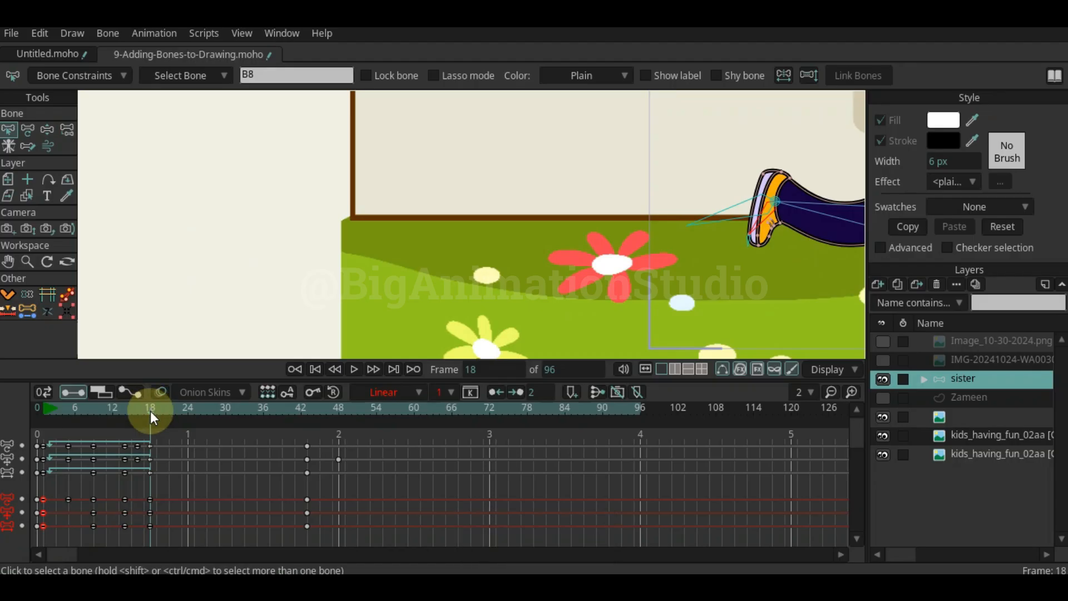
At frame 5, rotate the raised back foot so its toes point downward, and advance to frame 9
left_click_drag(151, 411, 71, 423)
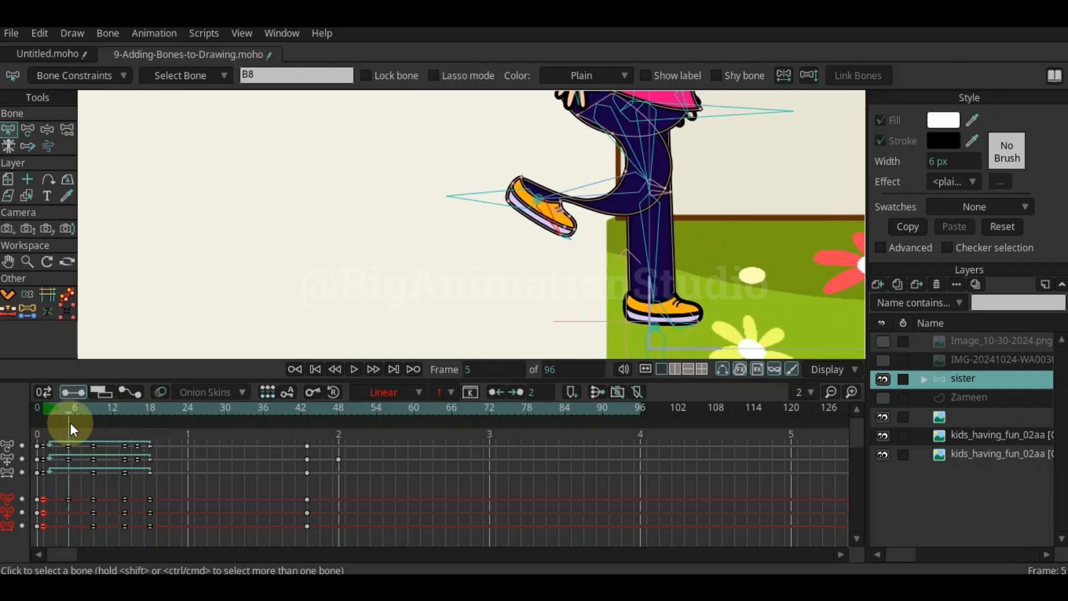
key("z")
left_click_drag(556, 220, 296, 223)
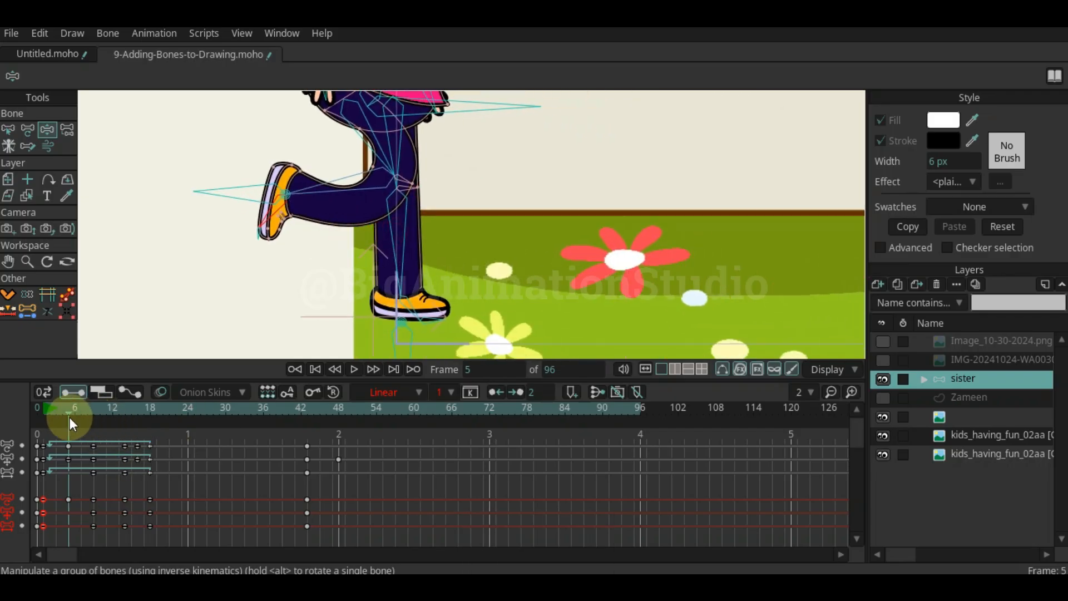
left_click_drag(69, 418, 91, 413)
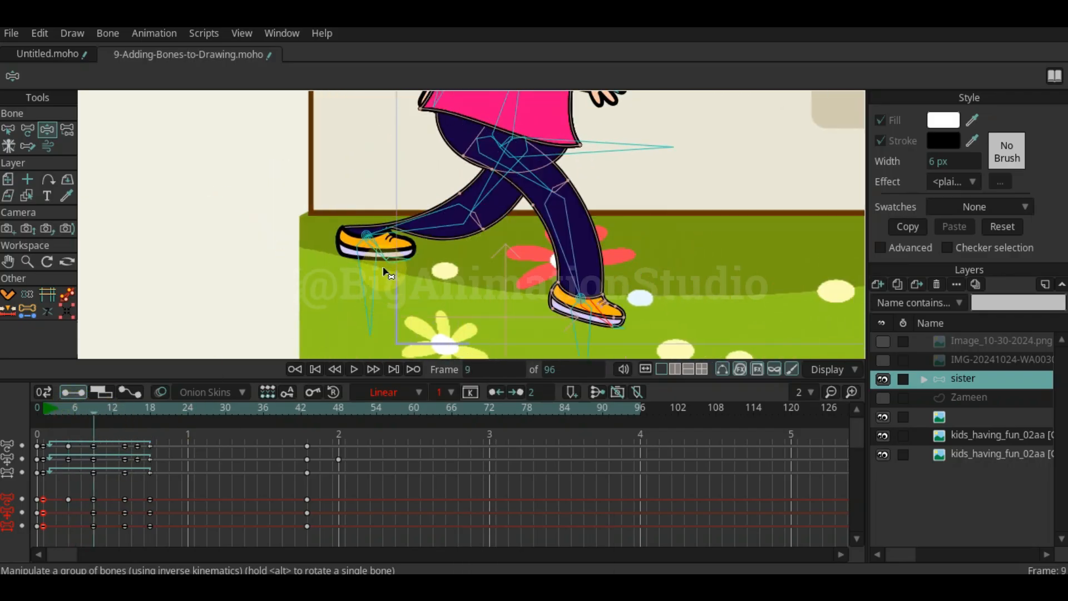
At frame 9, rotate the raised back foot so its toes point downward
left_click_drag(383, 256, 331, 259)
key("ctrl+z")
key("ctrl+z")
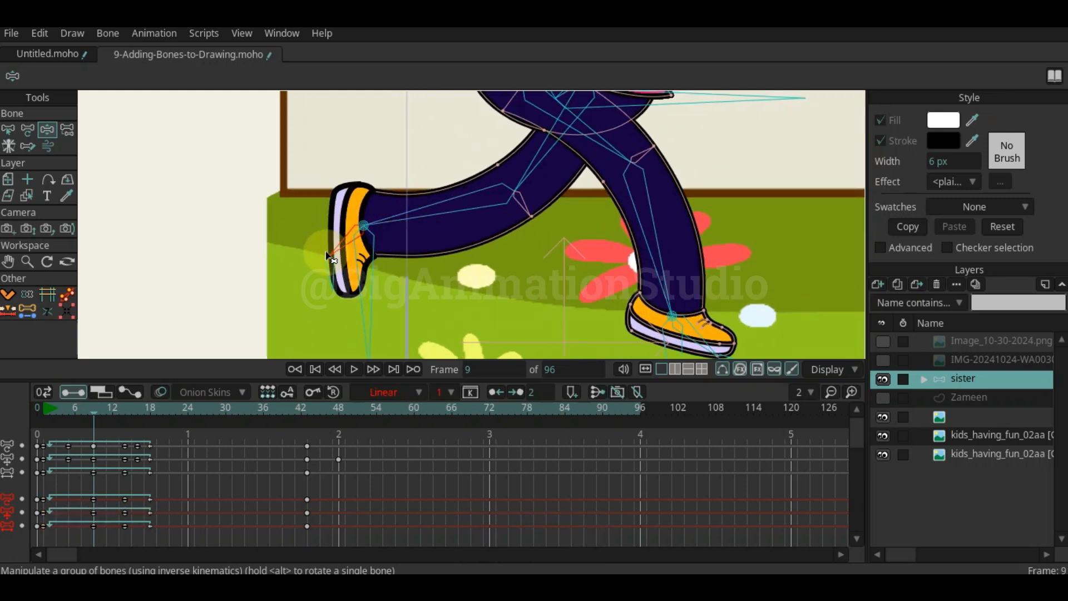
At frame 14, rotate the raised back foot so its toes point downward
left_click_drag(88, 411, 123, 413)
key("space")
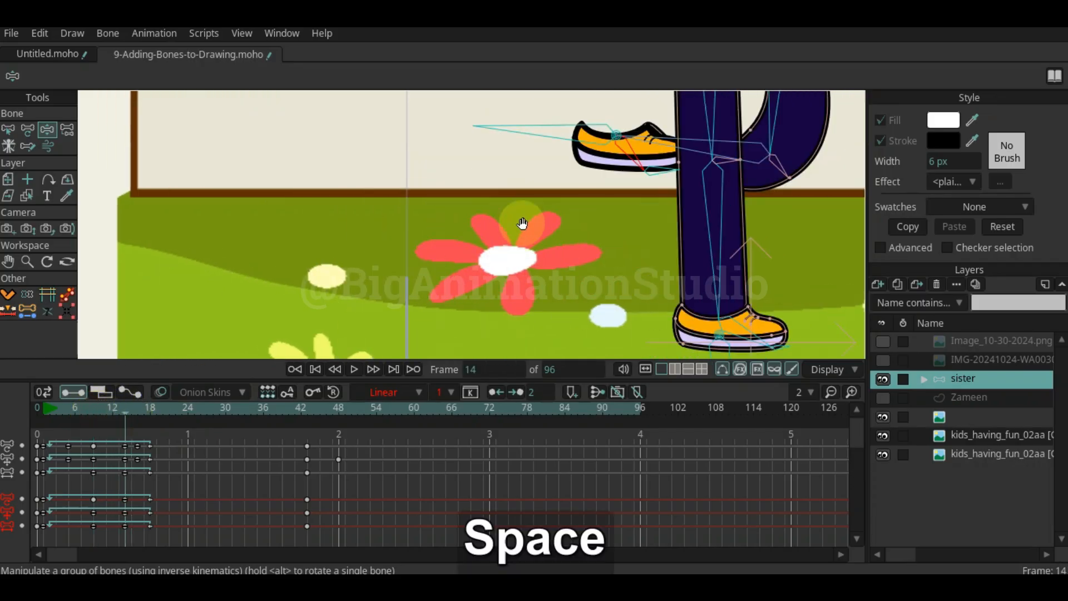
left_click_drag(522, 223, 418, 265)
left_click_drag(474, 232, 416, 219)
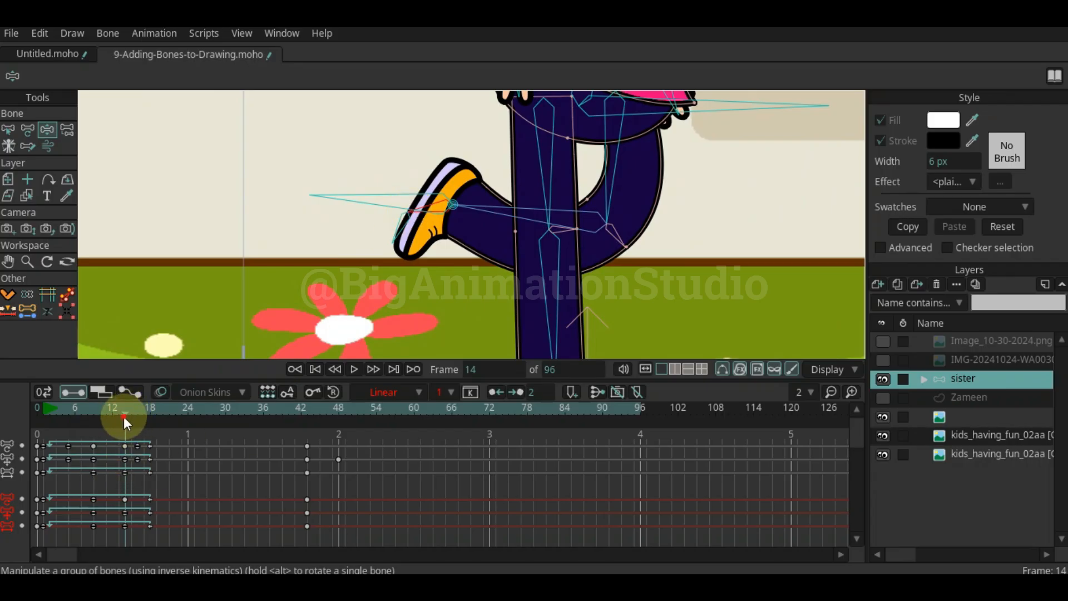
Look over the pose at frame 18, and play the run from frame 1 to check the foot motion
left_click_drag(128, 412, 149, 413)
scroll(577, 241, "down", 3)
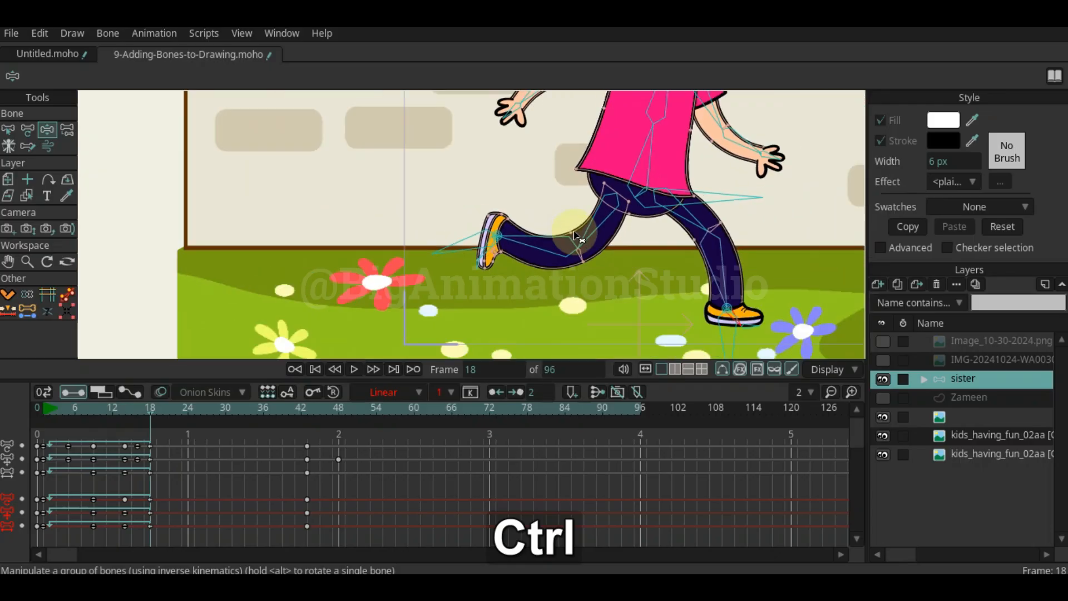
left_click_drag(554, 279, 376, 340)
scroll(375, 339, "down", 5)
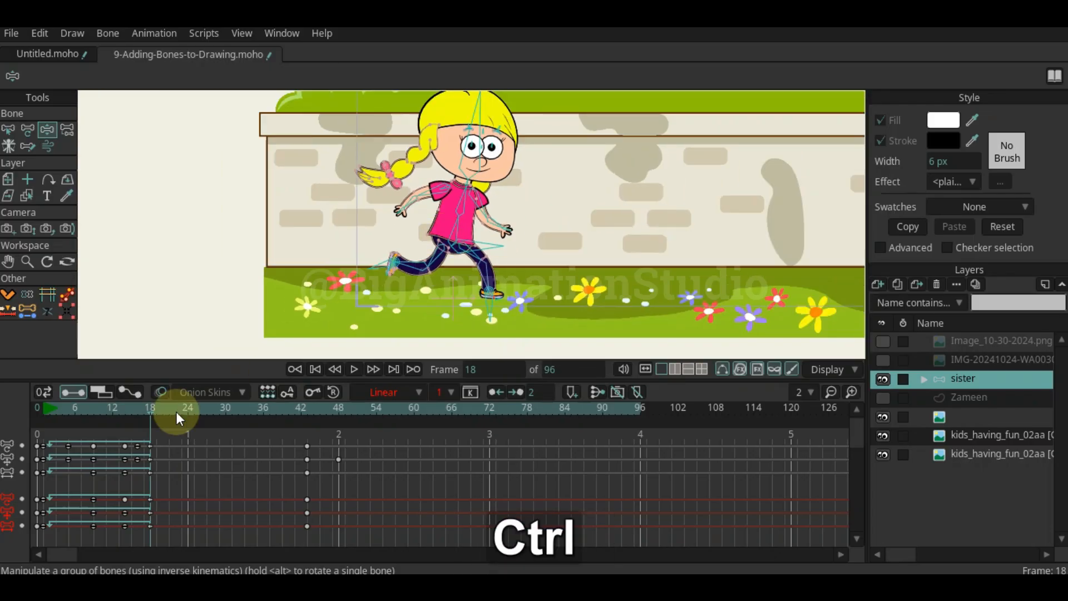
left_click(44, 409)
key("space")
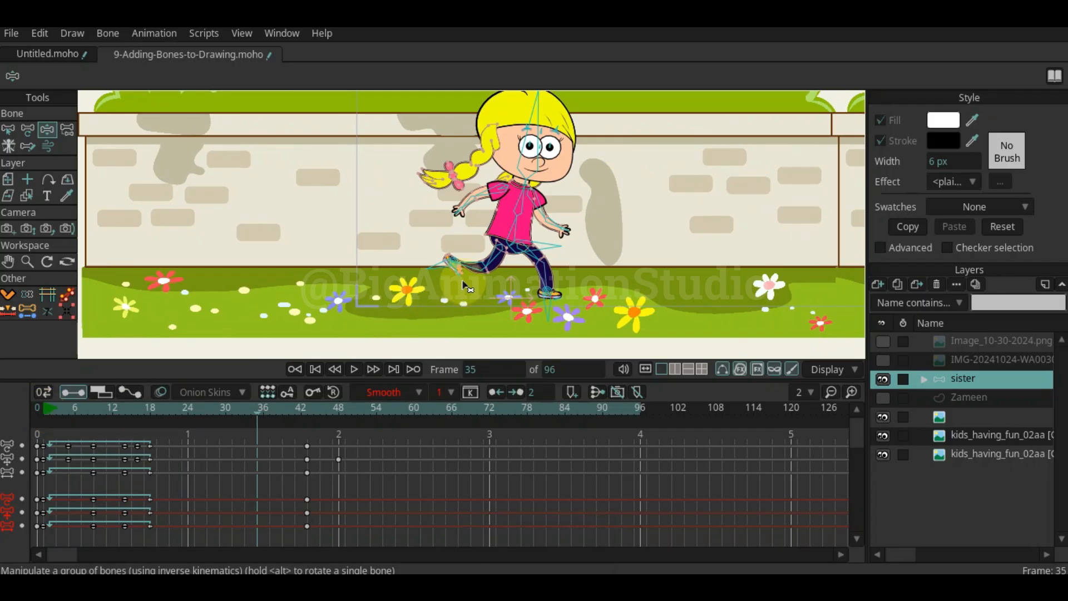
key("space")
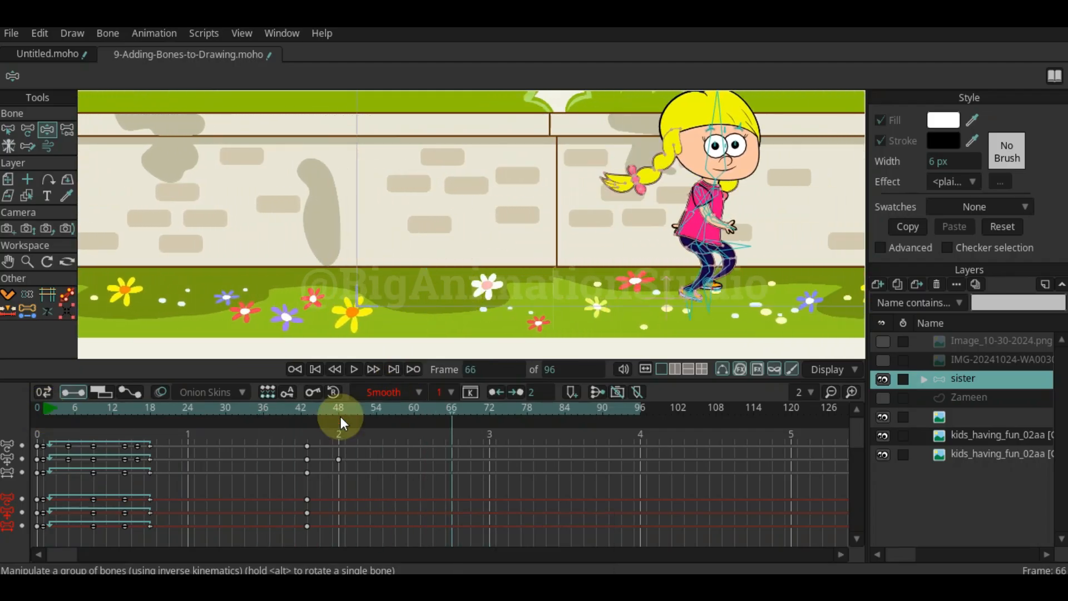
Rotate the front foot flat to the ground at frame 5 and again at frame 9
left_click(47, 405, "ctrl")
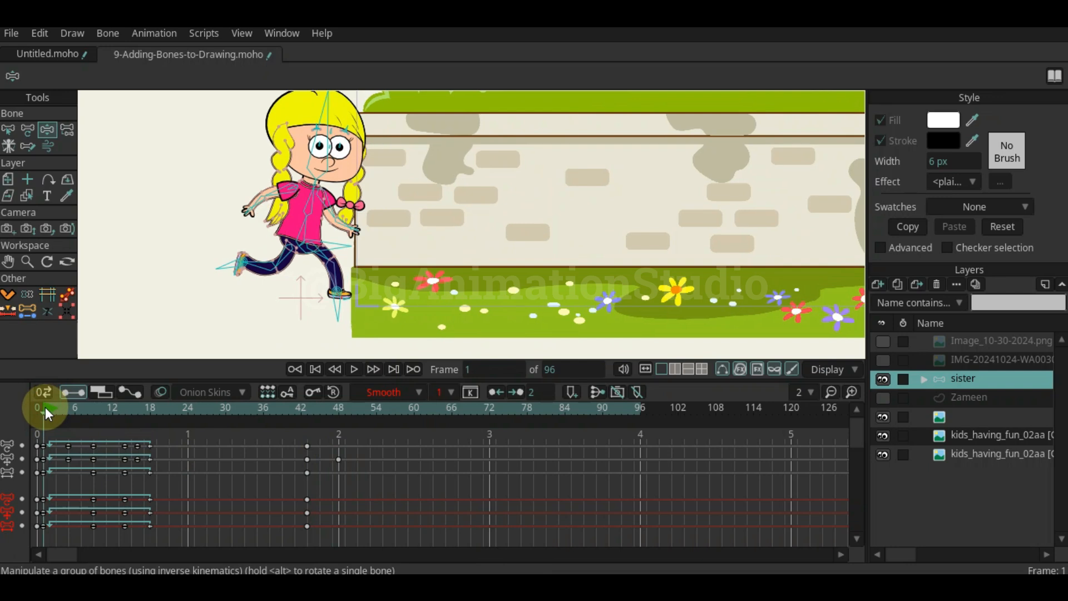
mouse_move(45, 407)
left_mouse_down()
mouse_move(192, 409)
mouse_move(44, 425)
left_mouse_up()
scroll(305, 285, "up", 5)
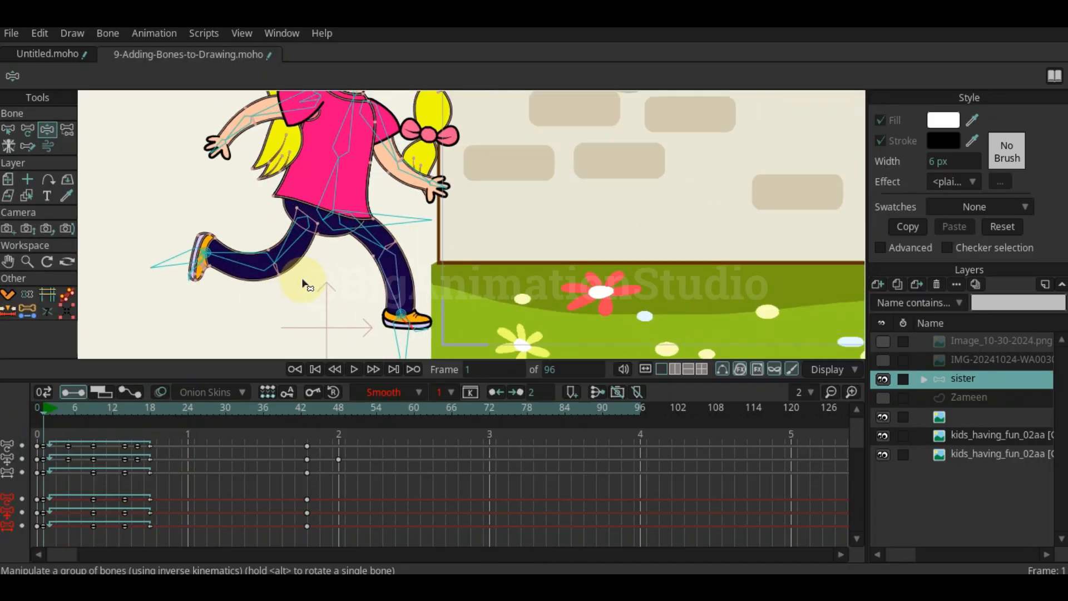
left_click(70, 412)
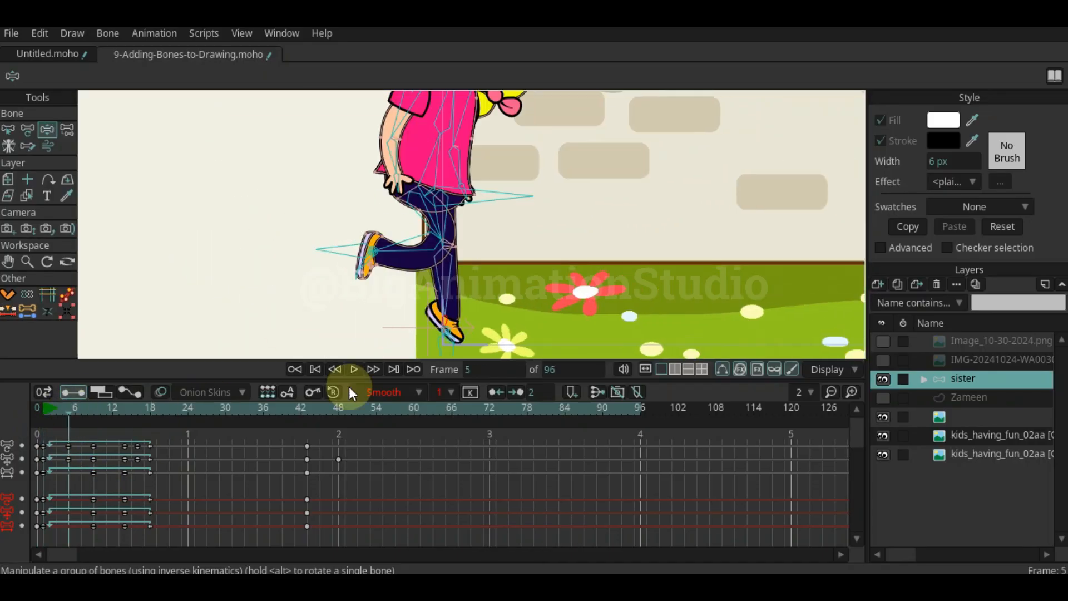
scroll(445, 329, "up", 5)
left_click_drag(352, 305, 279, 244)
left_click_drag(365, 249, 380, 242)
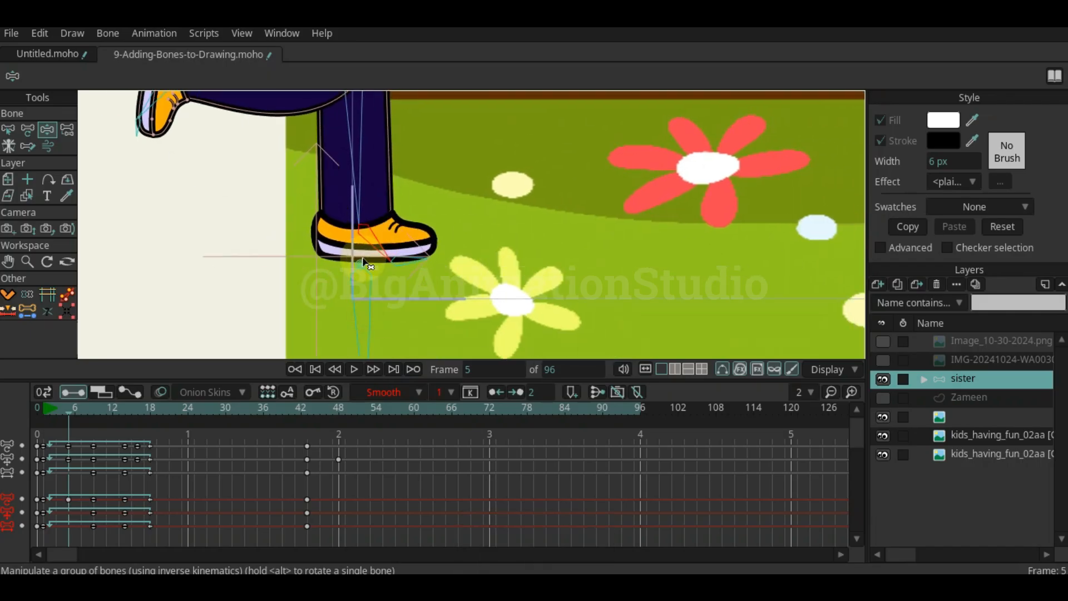
left_click(93, 408)
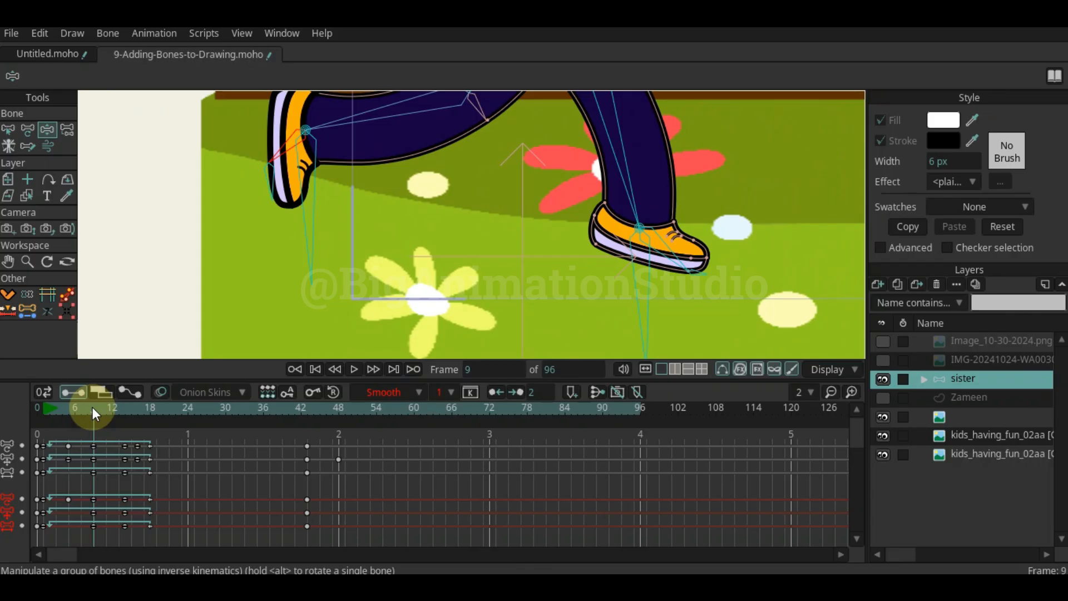
left_click_drag(425, 260, 492, 322)
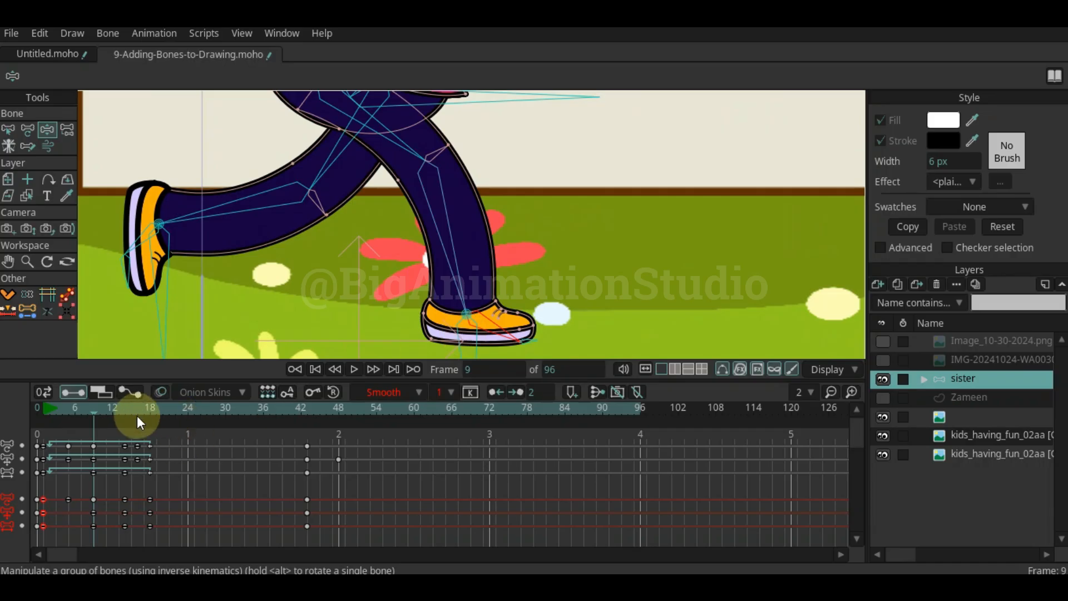
Check the feet at frames 14, 16 and 18, and play the animation into the stopping pose
left_click_drag(125, 409, 127, 410)
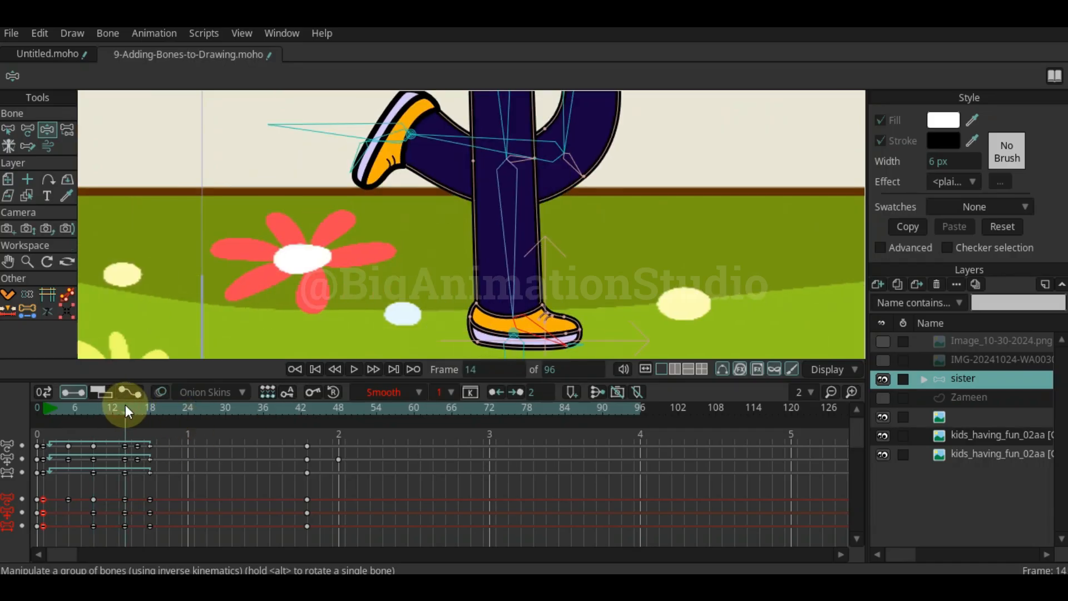
left_click(139, 409)
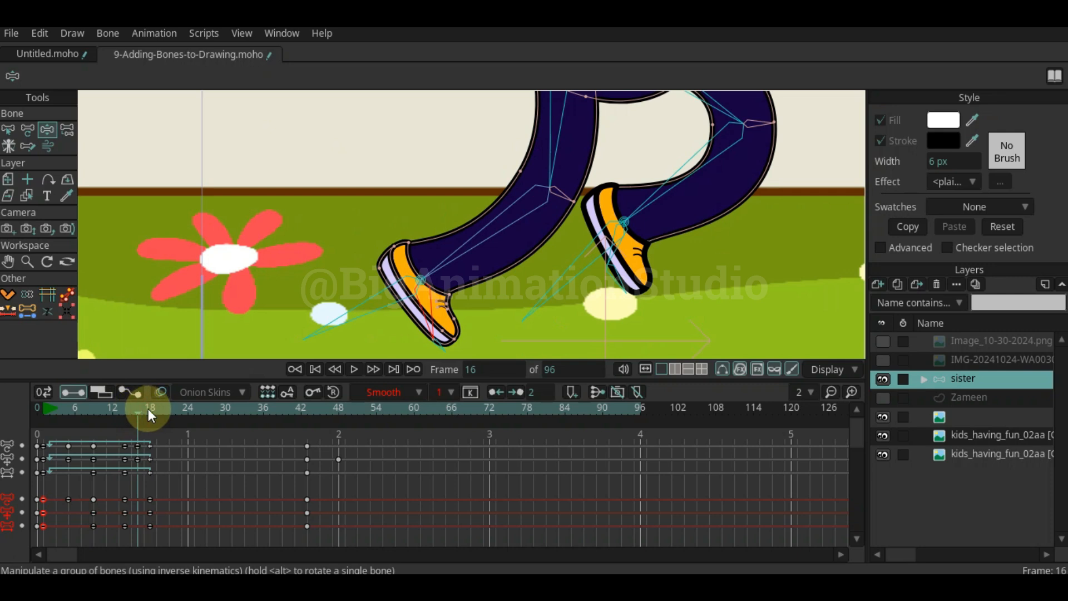
left_click(149, 409)
scroll(590, 235, "down", 3)
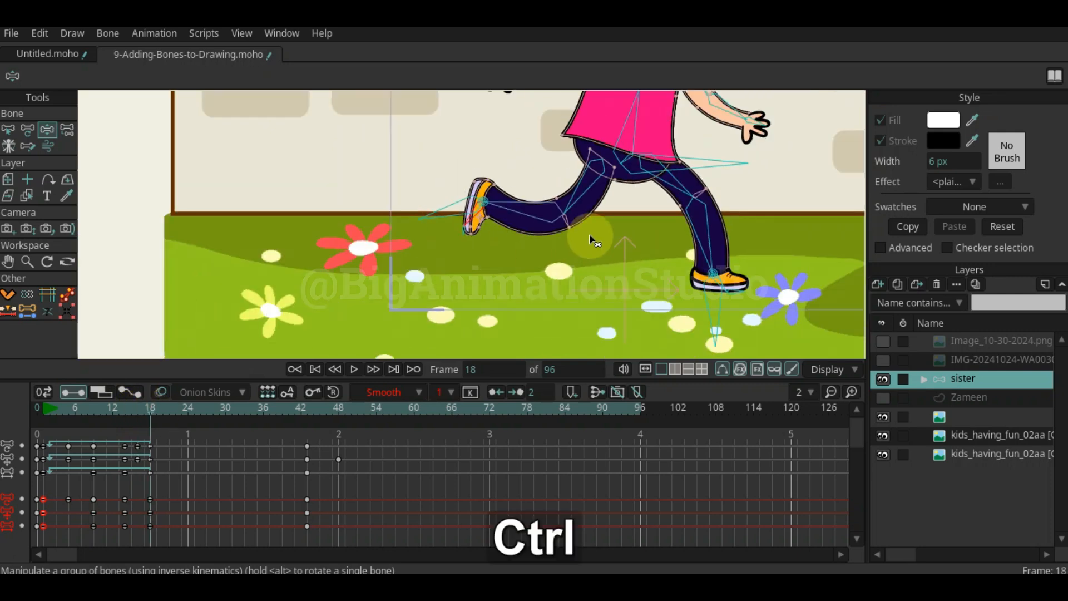
scroll(591, 240, "down", 2)
key("space")
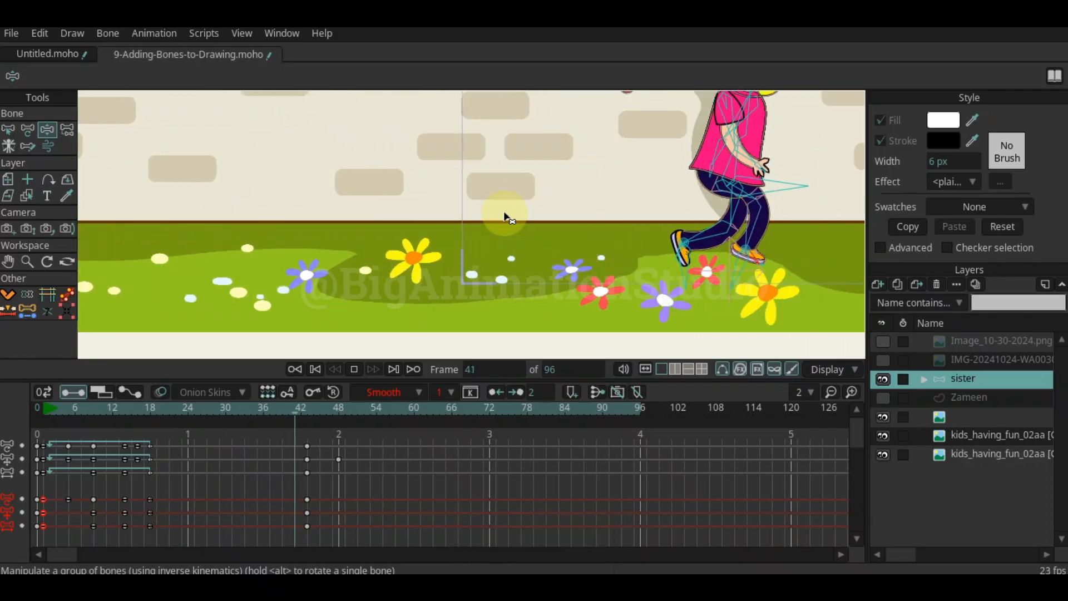
key("space")
key("space")
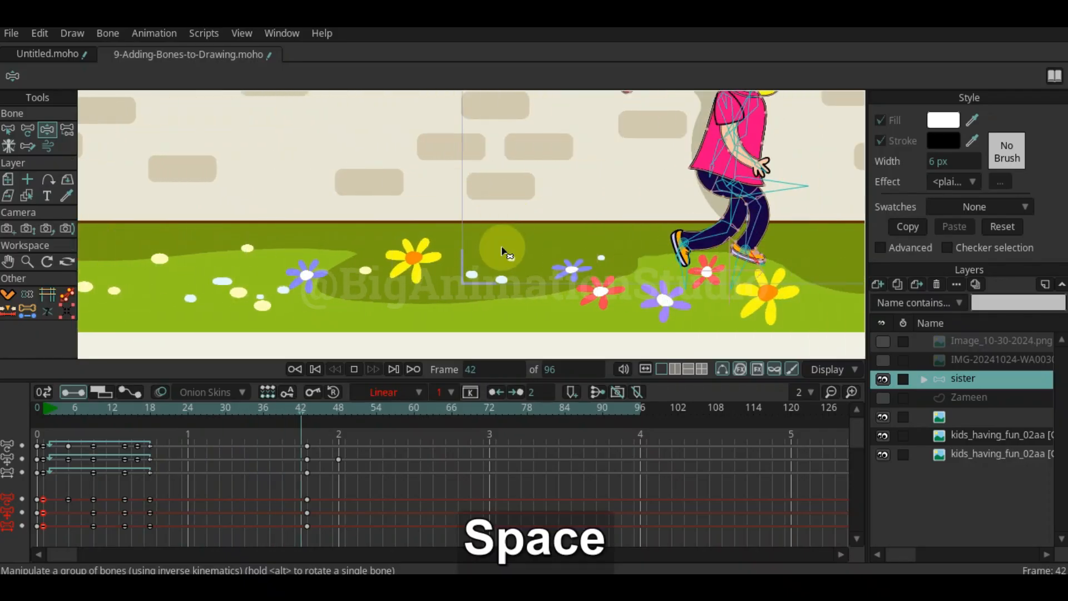
Cut all the stopping-pose keyframes at frames 43 and 48, and play the uninterrupted run cycle
left_click_drag(369, 433, 283, 538)
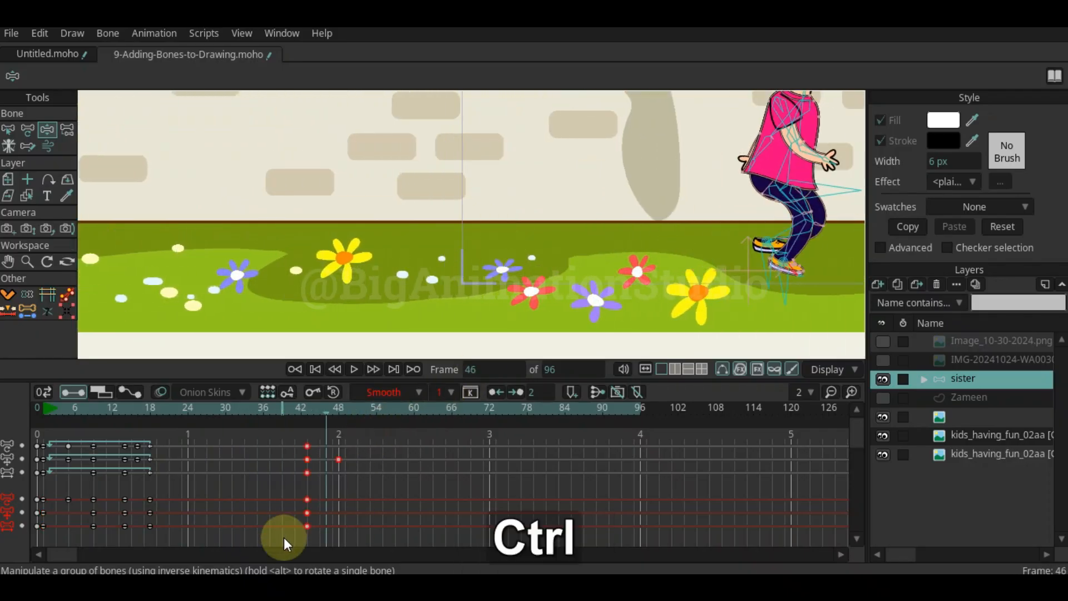
key("ctrl+x")
key("space")
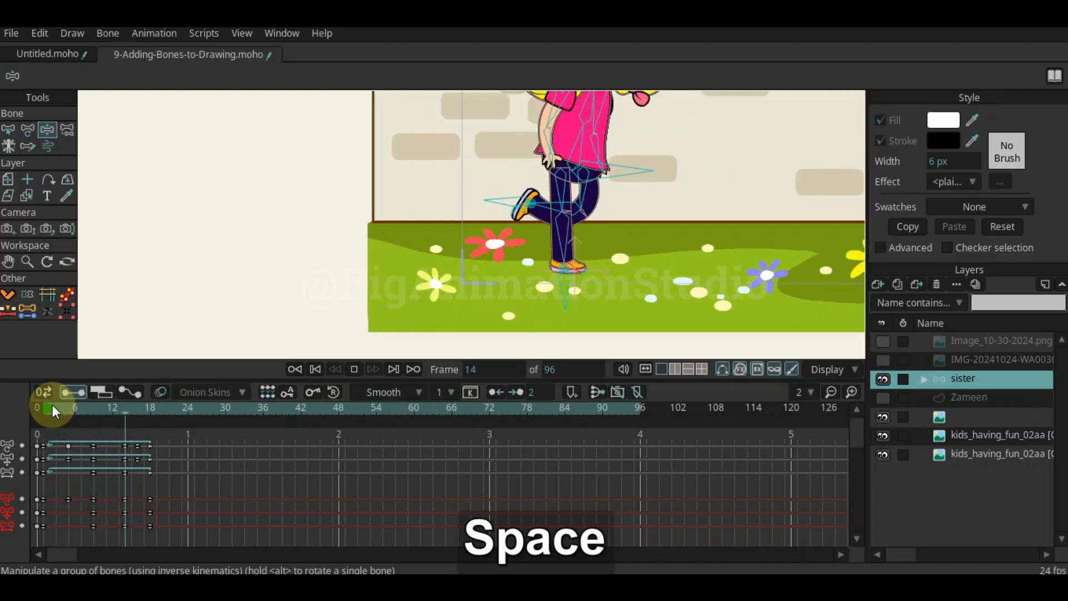
key("space")
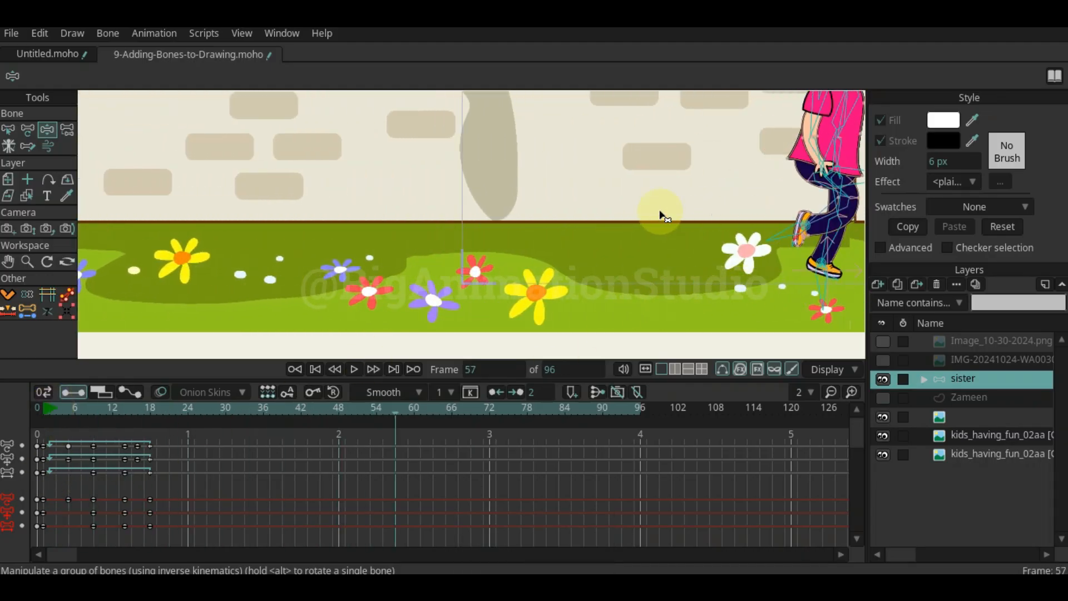
At frame 57, examine both feet close up and inspect the raised back foot's bone B8
left_click_drag(675, 205, 456, 239)
scroll(601, 240, "up", 4)
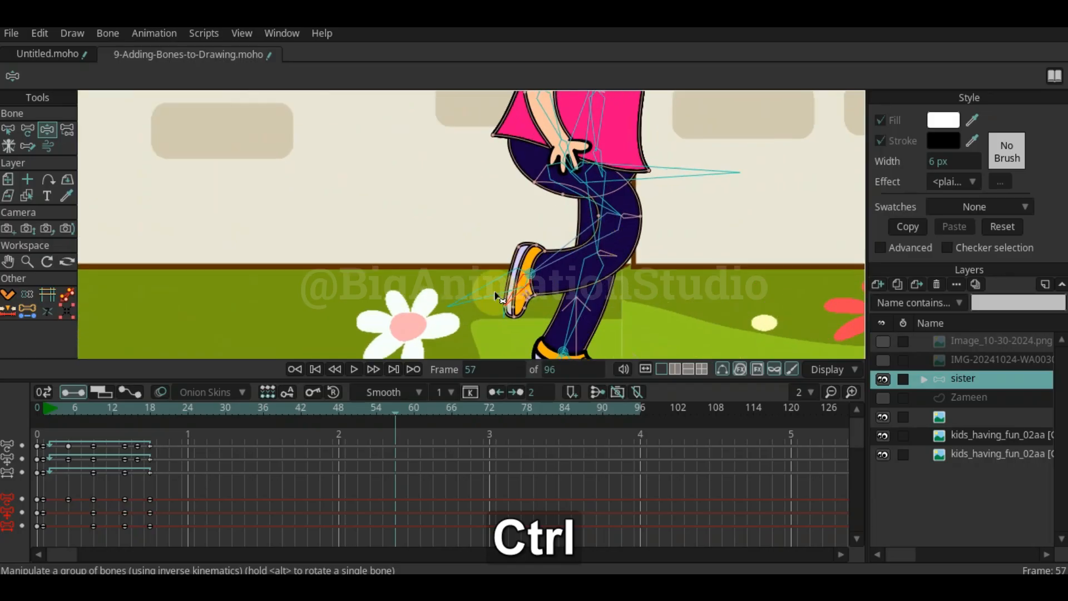
key("Escape")
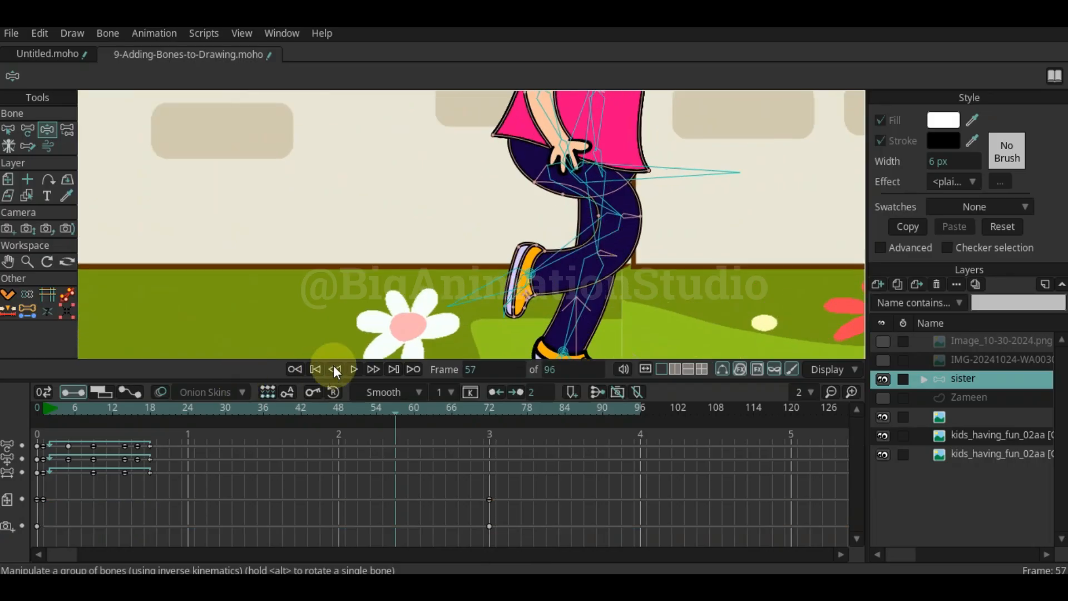
left_click_drag(364, 298, 299, 280)
scroll(419, 283, "up", 3)
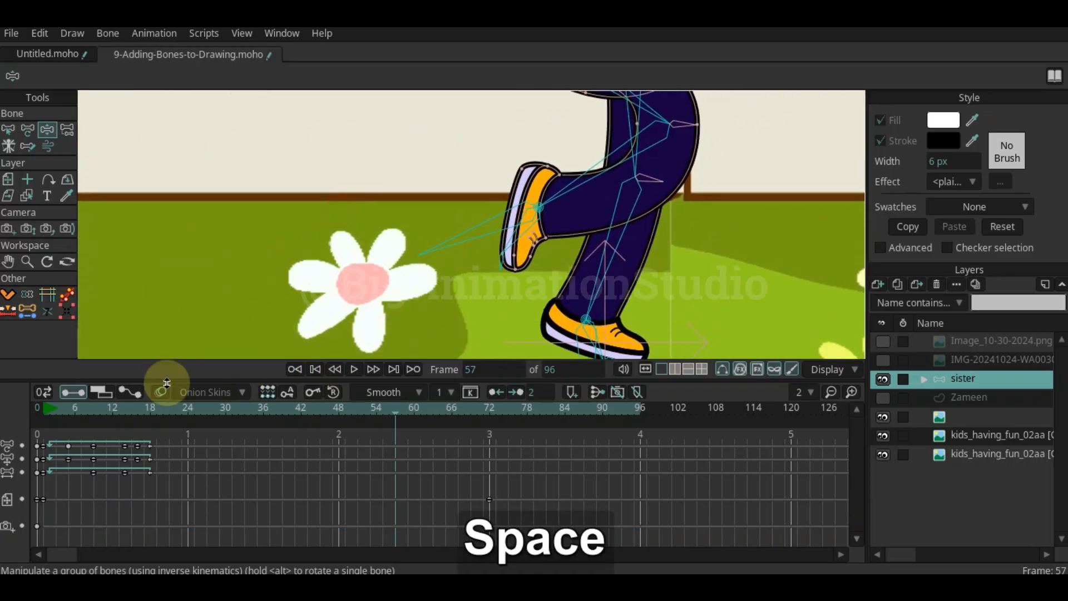
key("b")
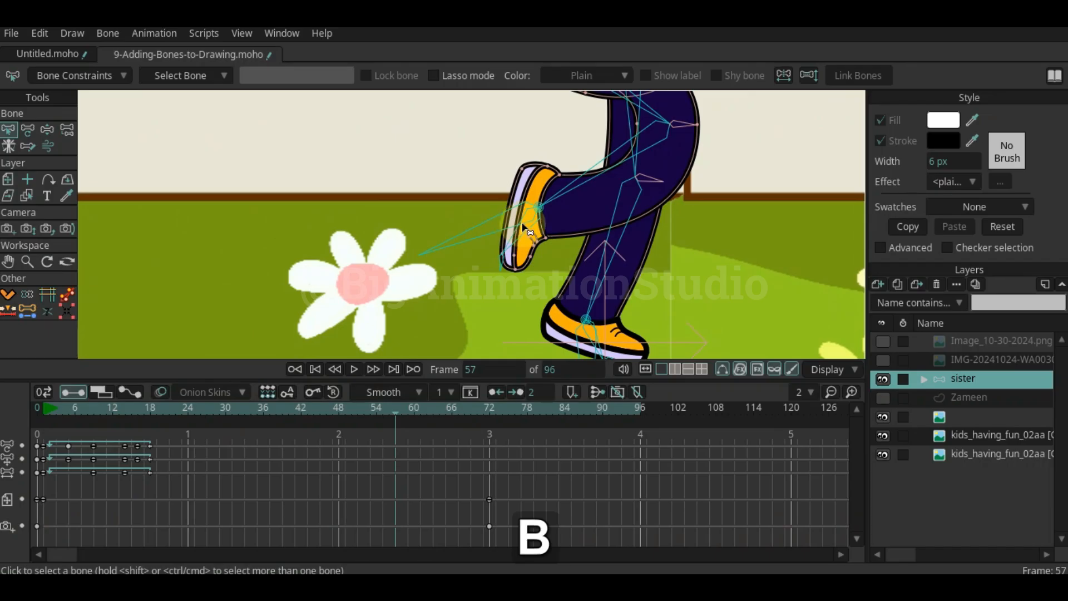
left_click(526, 230)
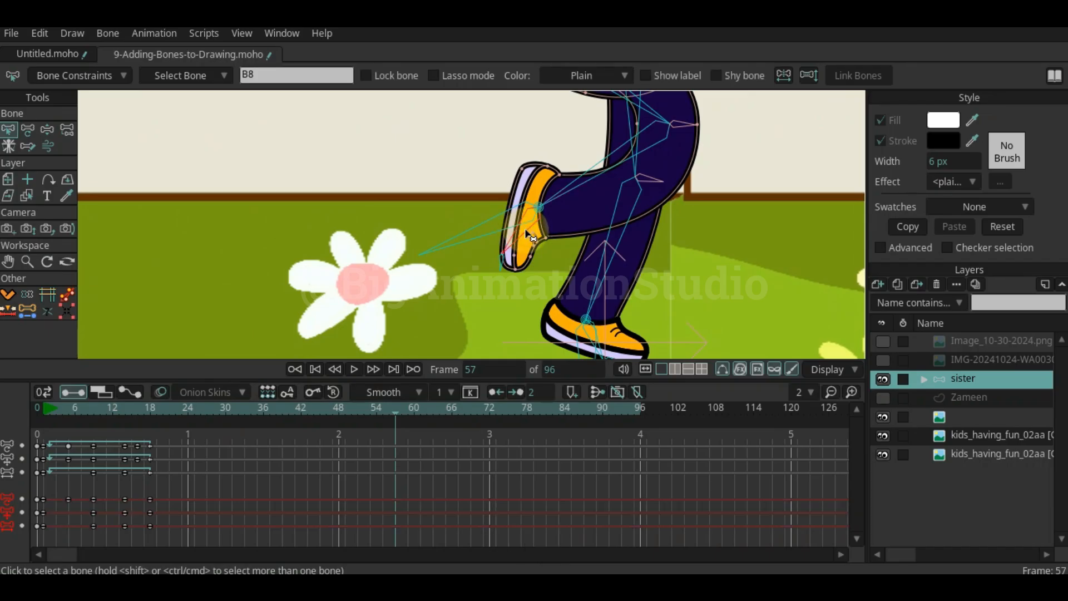
left_click(482, 236)
key("space")
left_click_drag(306, 312, 306, 238)
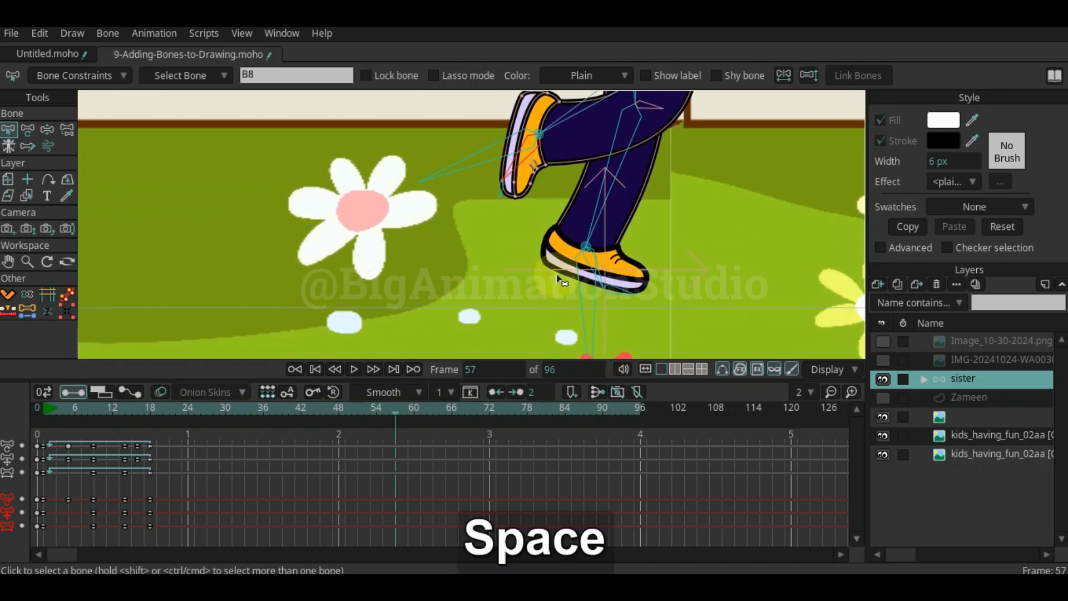
scroll(230, 296, "down", 2)
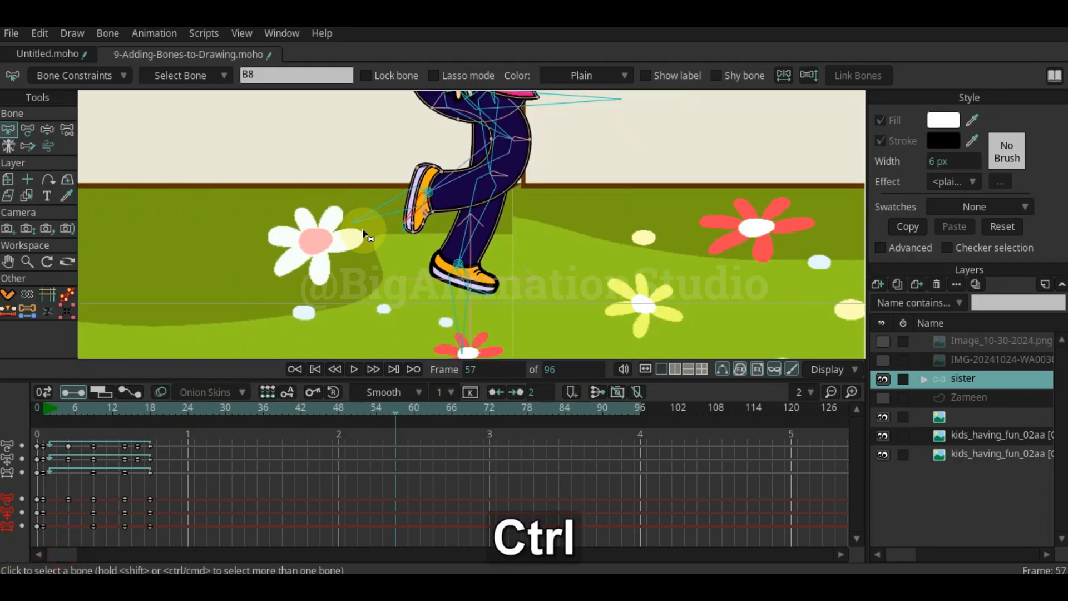
scroll(364, 230, "down", 5)
key("space")
left_click_drag(284, 240, 394, 296)
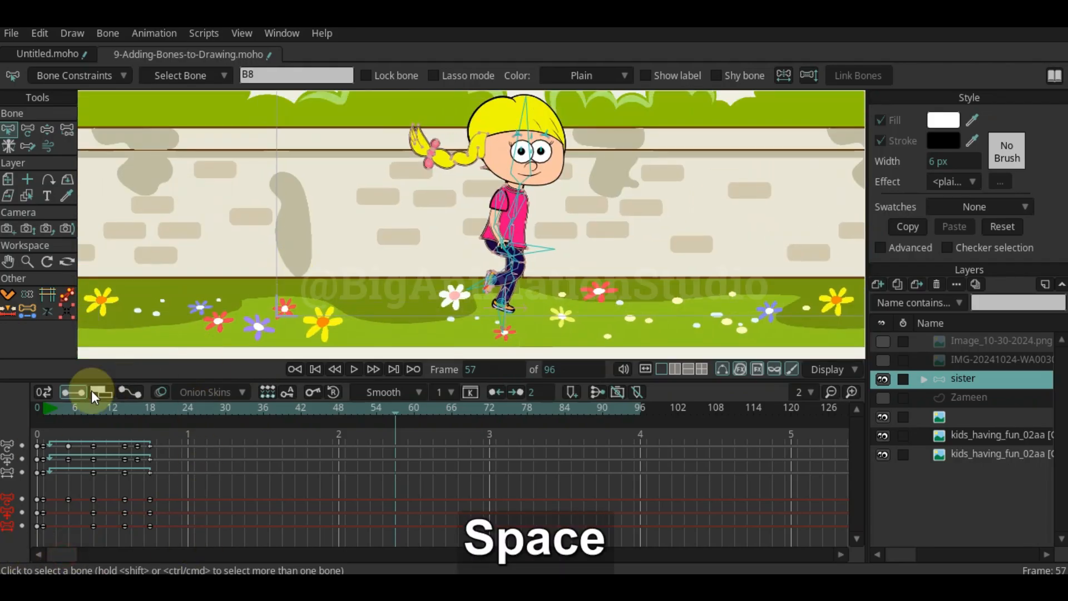
Scrub through the run cycle from frame 1 to frame 18 to examine the leg and foot motion
left_click(45, 412)
scroll(226, 303, "up", 2)
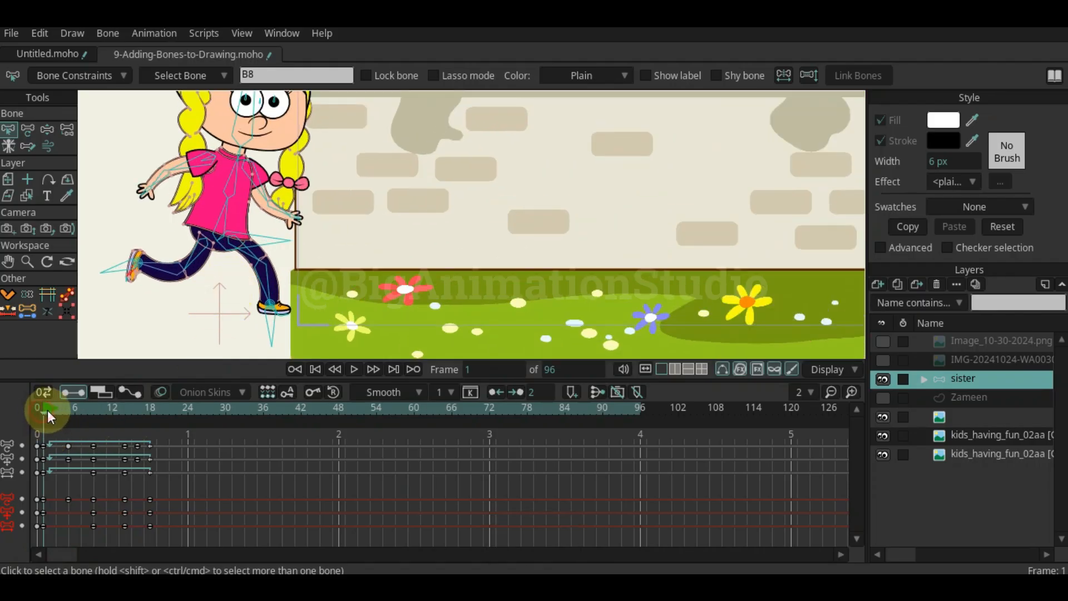
left_click_drag(48, 410, 152, 417)
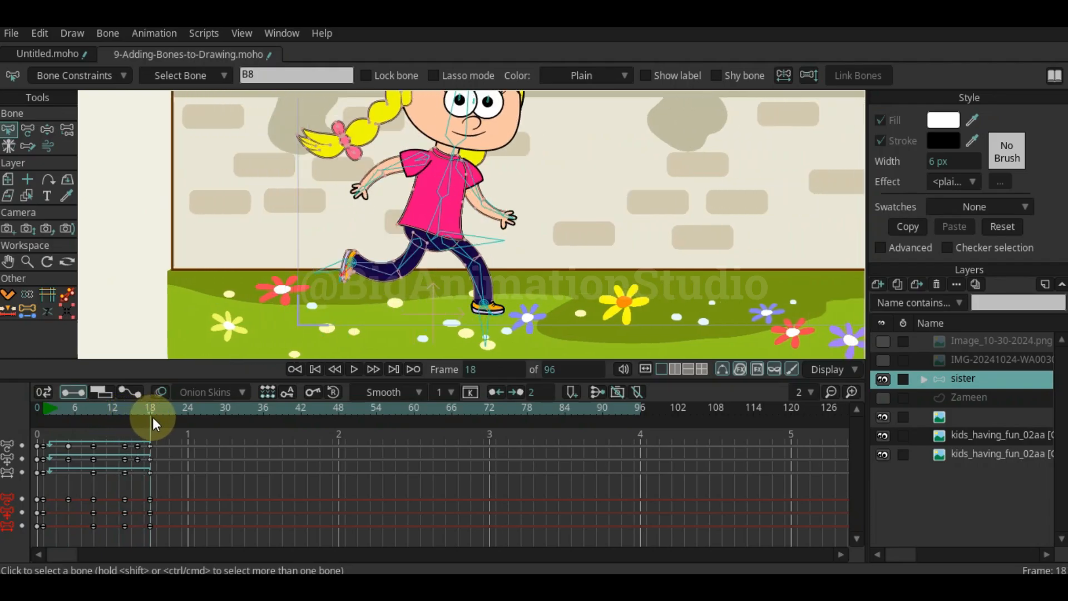
At frame 18, select both foot bones, B12 and B8, and set all their keyframes from frame 1 to 18 to Linear interpolation
scroll(475, 345, "up", 4)
left_click_drag(406, 305, 472, 290)
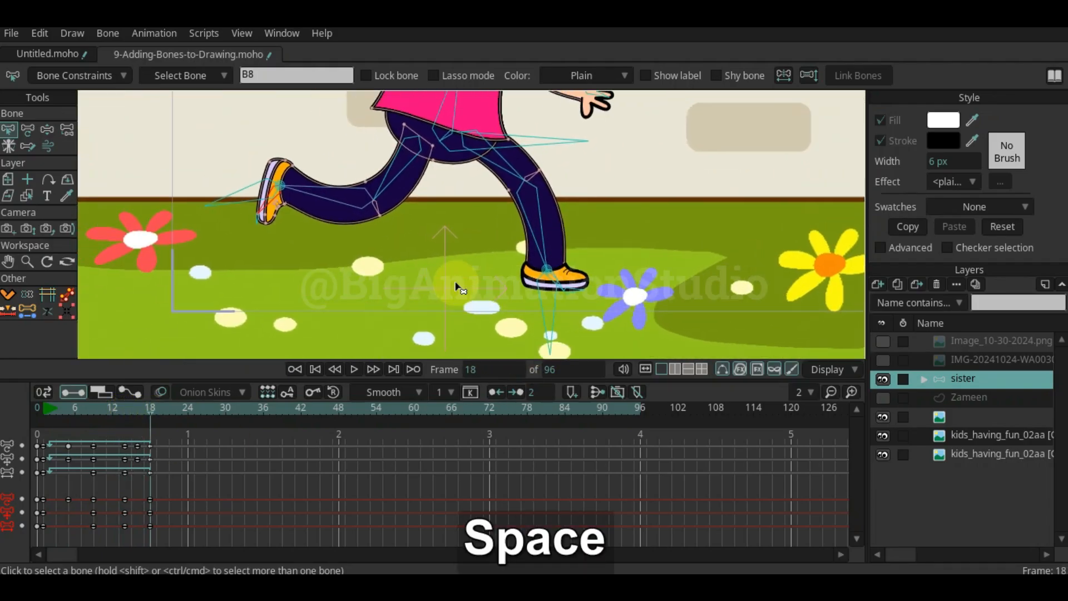
key("b")
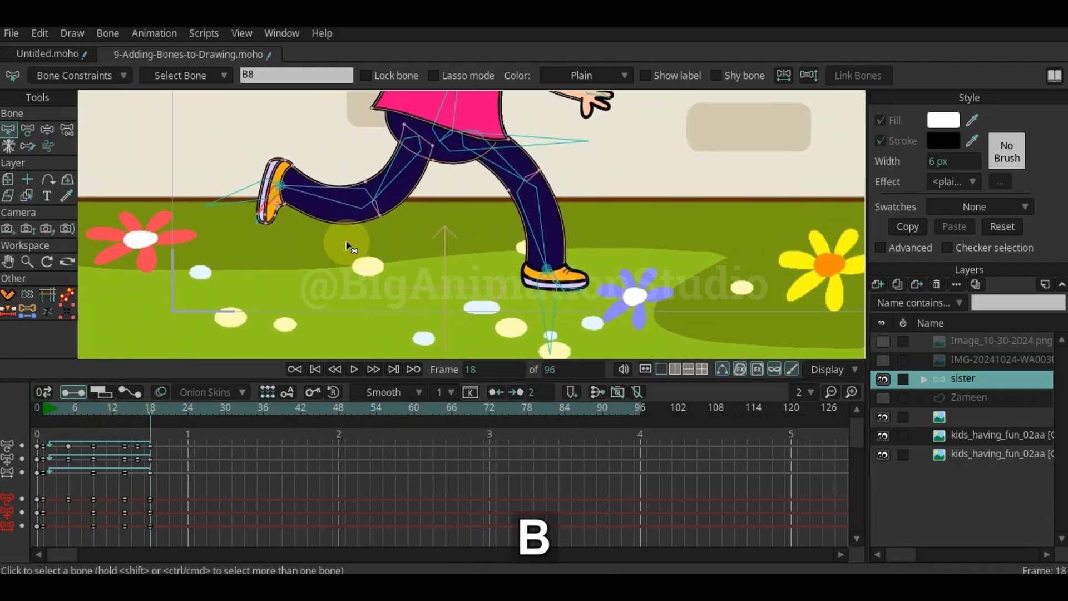
left_click(557, 286, "shift")
scroll(562, 285, "up", 3)
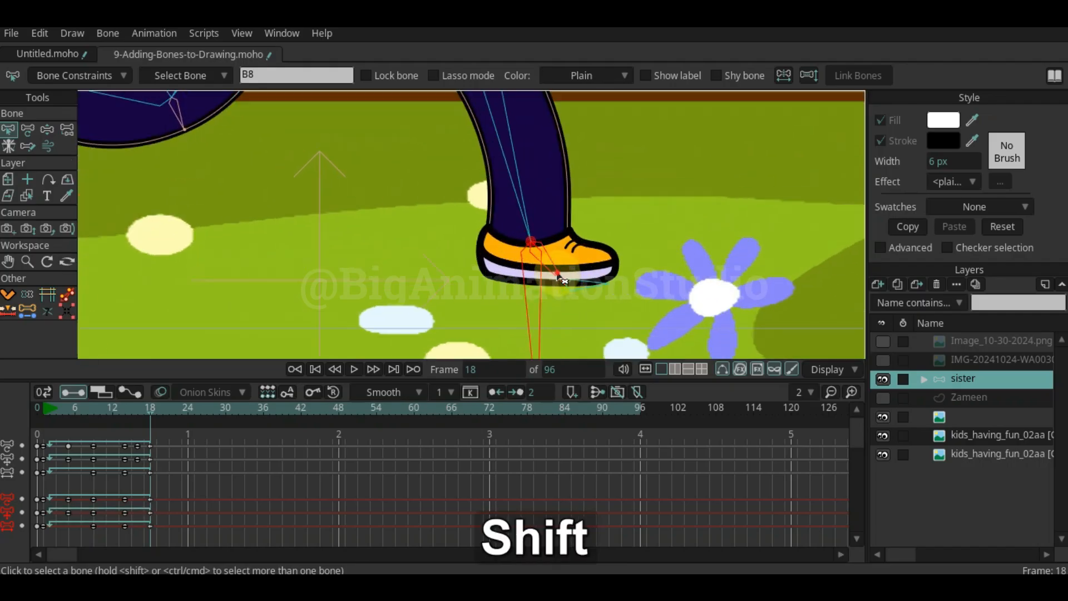
left_click(557, 285)
scroll(350, 255, "down", 3)
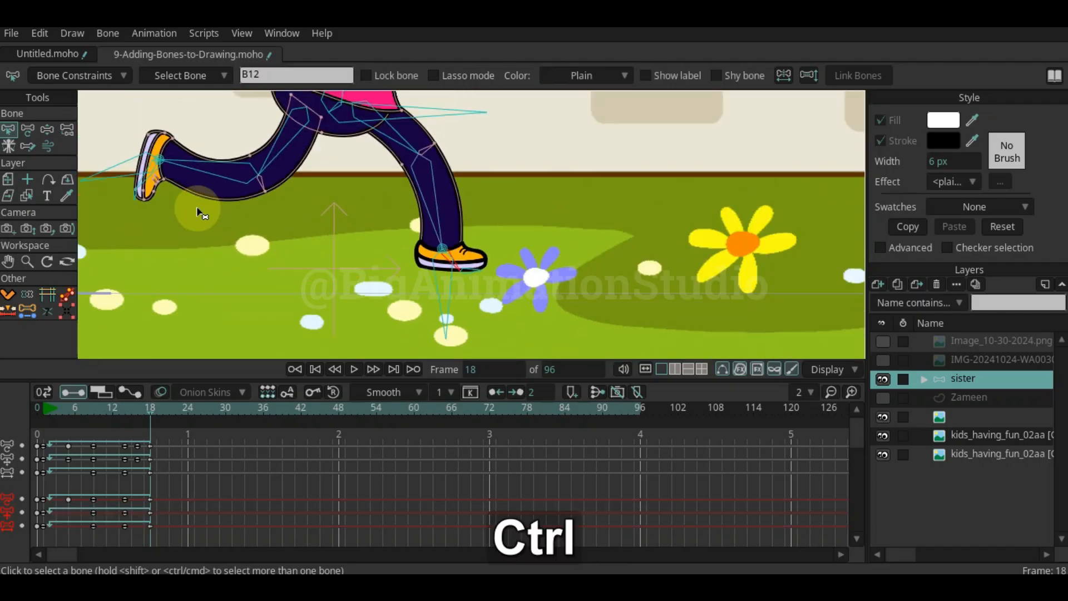
left_click_drag(148, 201, 225, 240)
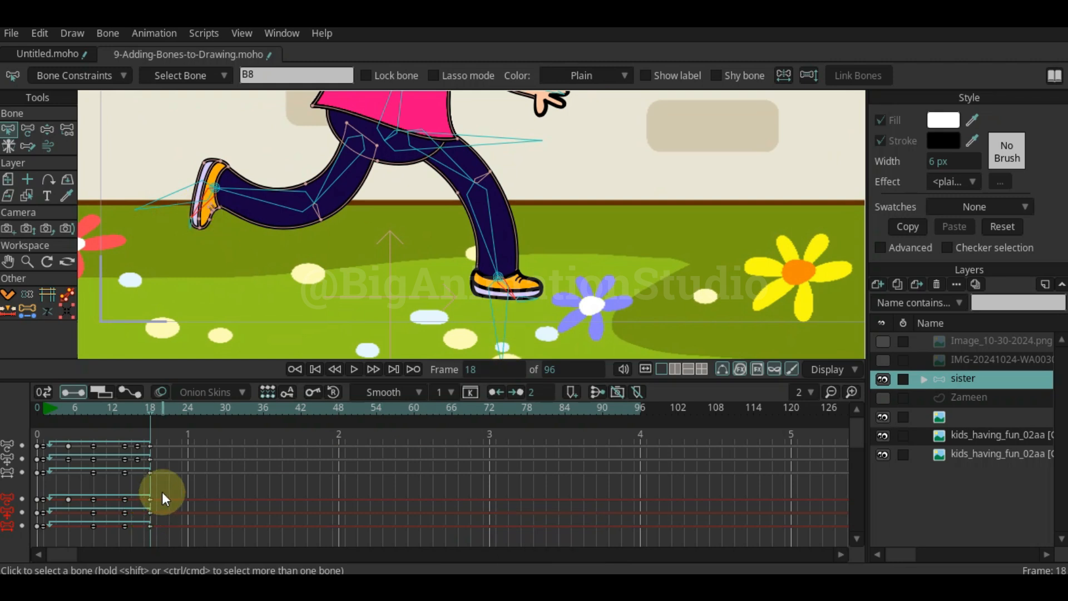
left_click_drag(162, 492, 43, 536)
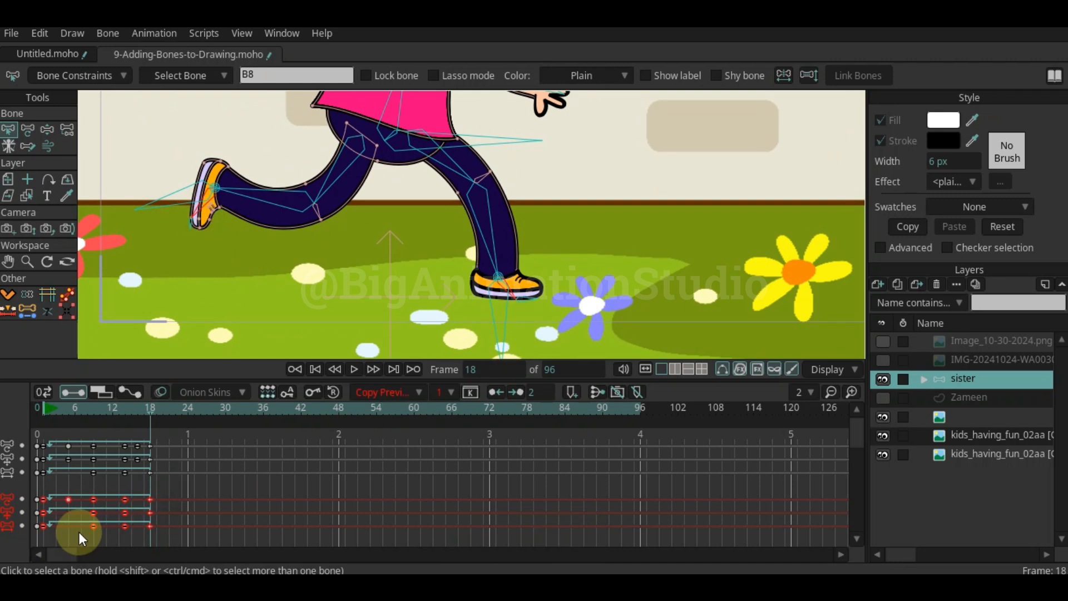
left_click(386, 389)
left_click(410, 405)
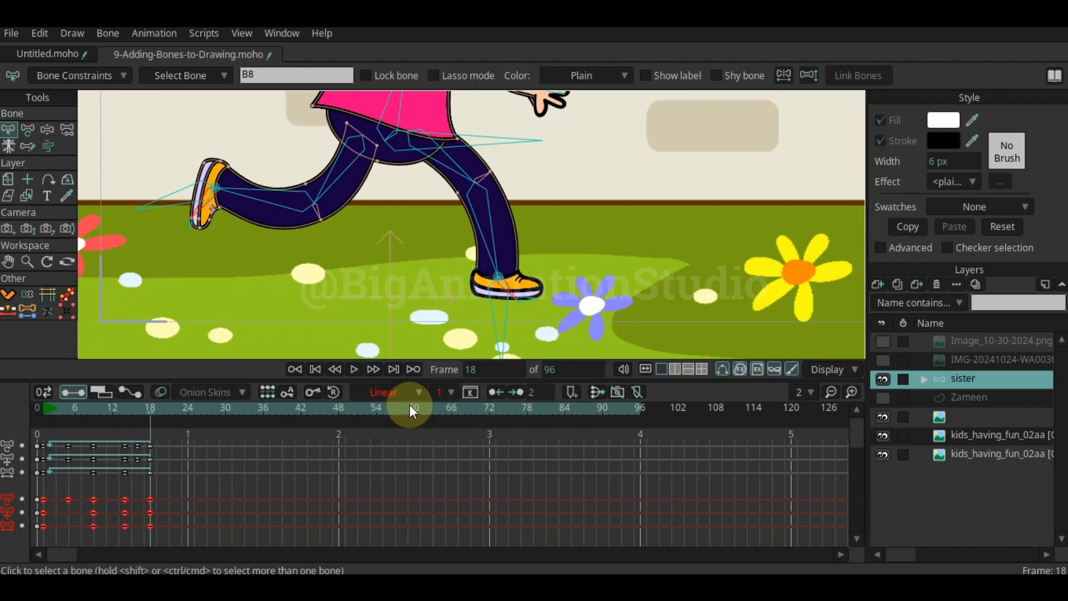
Set both foot bones' keyframes at frame 18 to Cycle interpolation, looping back to absolute frame 2
left_click_drag(165, 489, 142, 539)
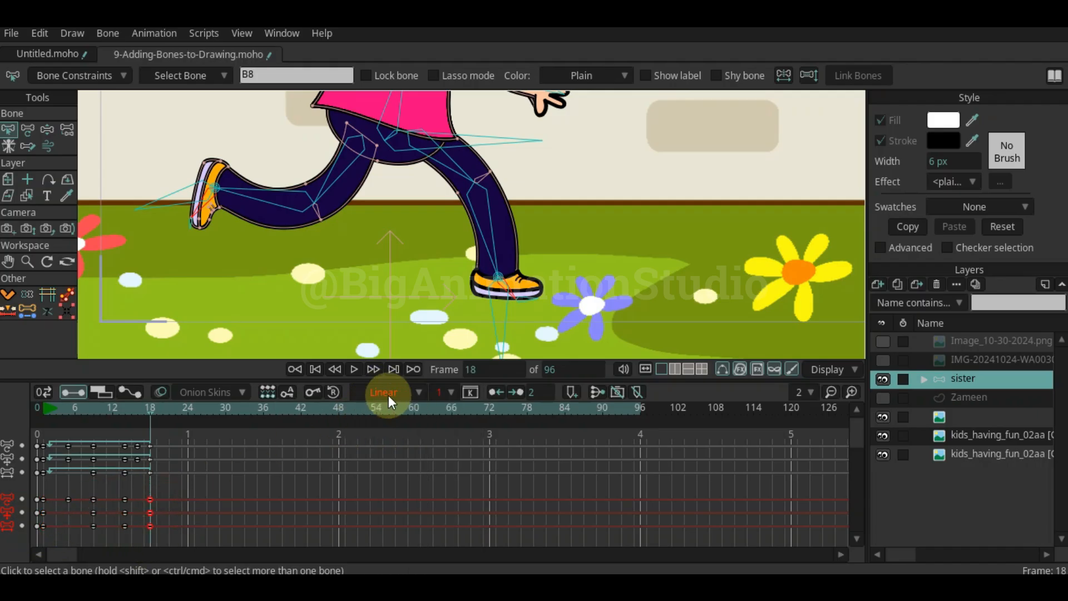
left_click(389, 394)
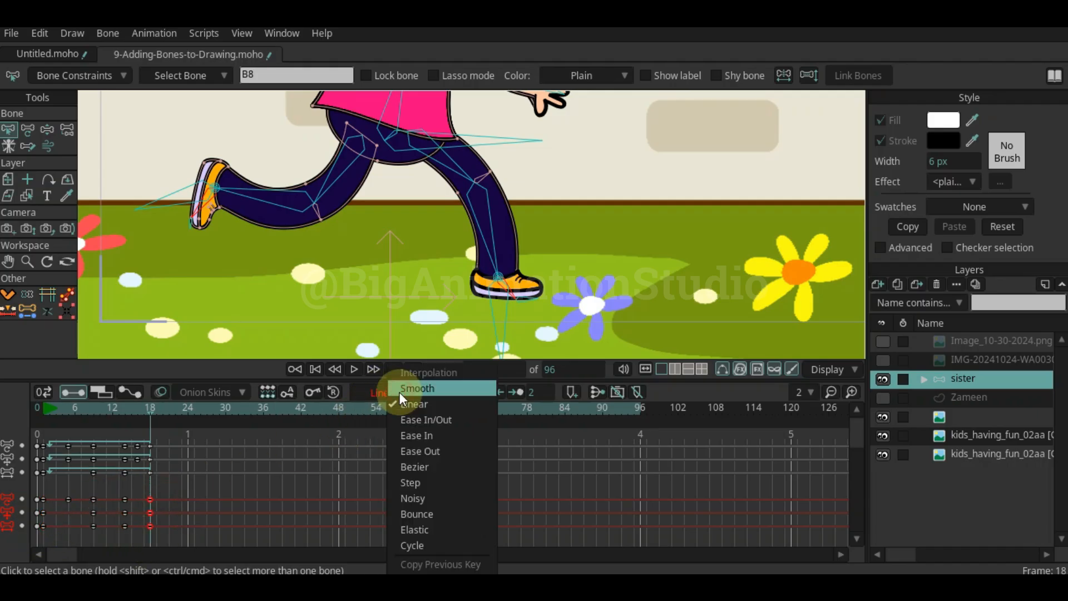
left_click(422, 544)
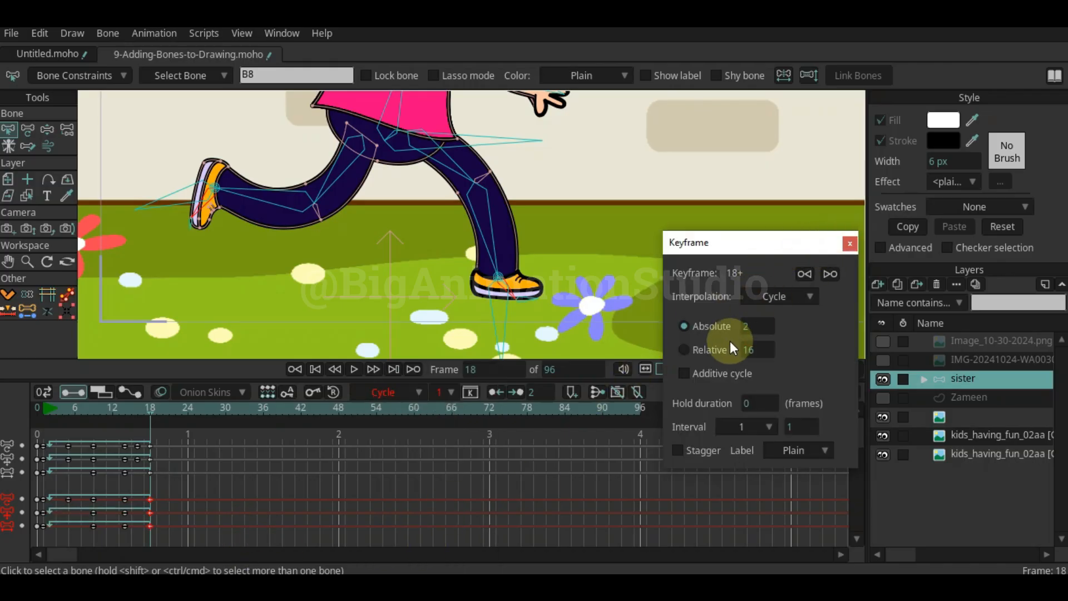
left_click(849, 245)
Scrub to frame 61 to check the looping feet, and play the run across the whole background from frame 1
left_click_drag(106, 423, 419, 411)
scroll(559, 208, "down", 3)
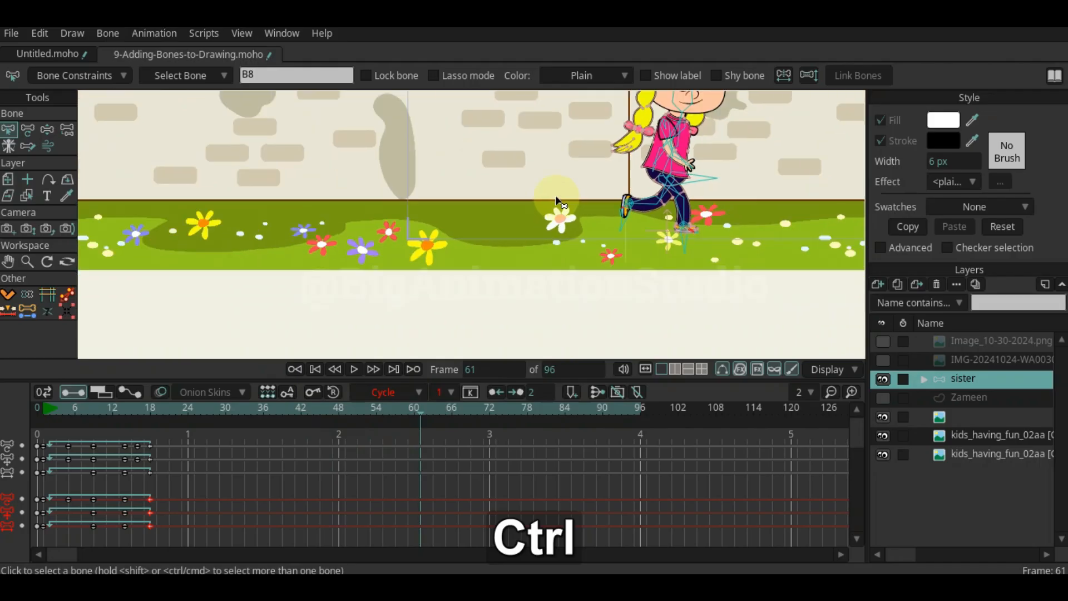
key("space")
left_click_drag(484, 169, 454, 312)
left_click_drag(448, 233, 486, 268)
scroll(485, 268, "down", 5)
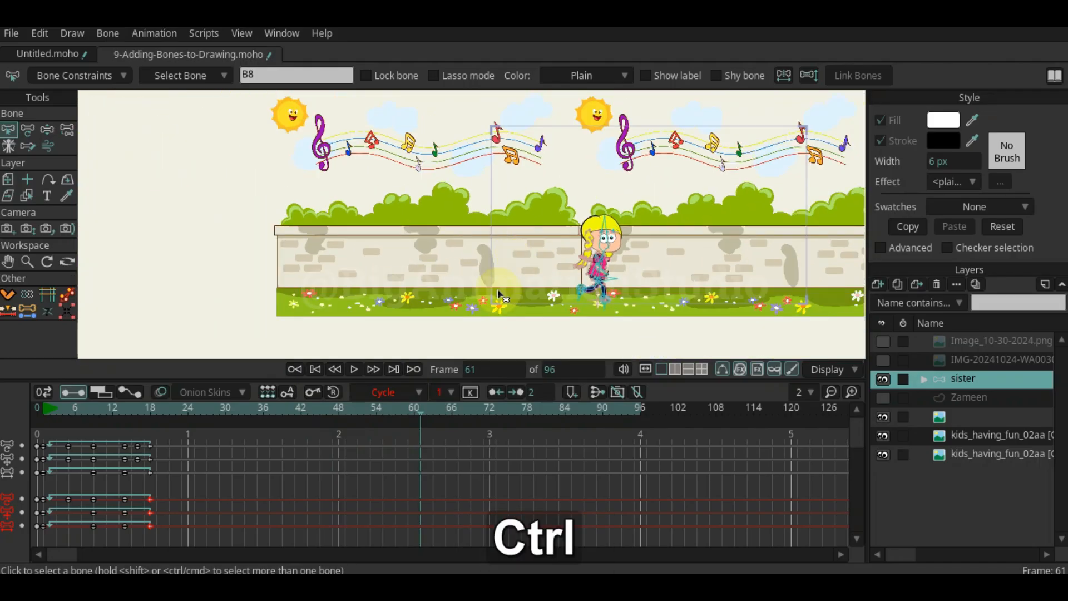
left_click(43, 410)
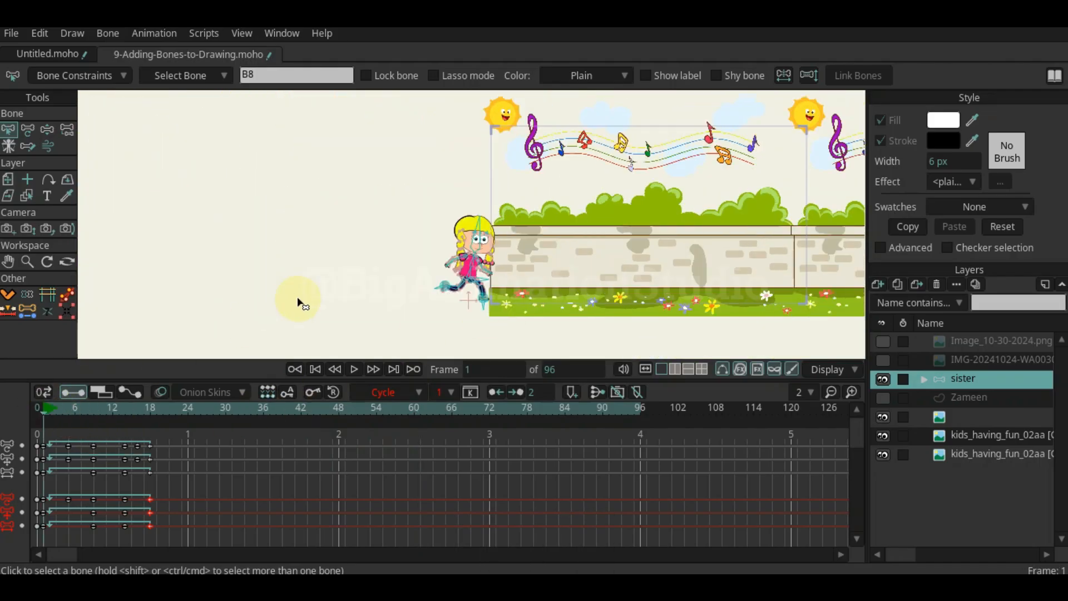
key("space")
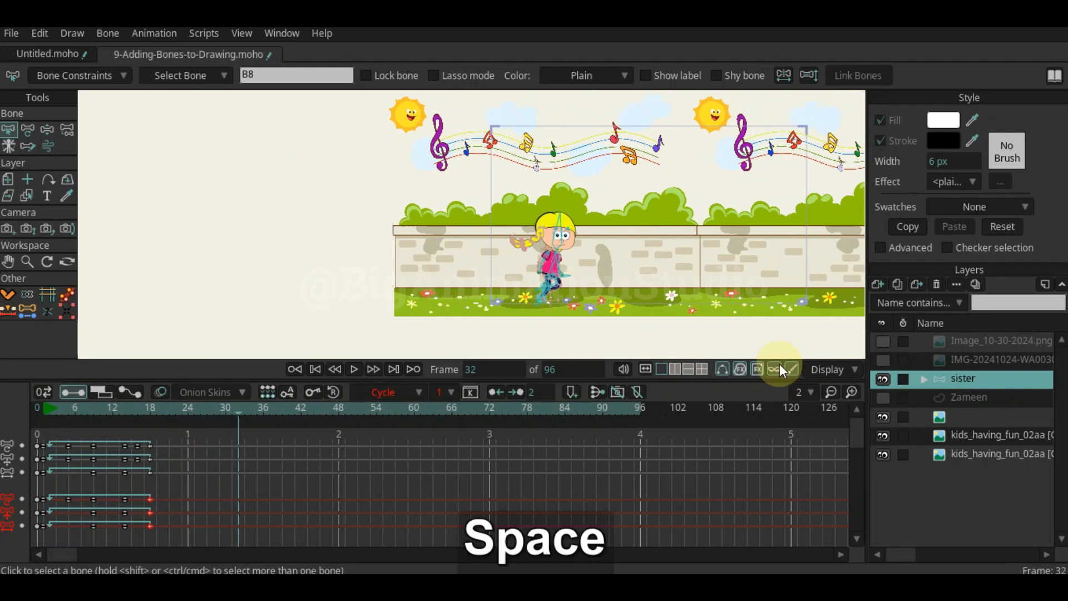
key("space")
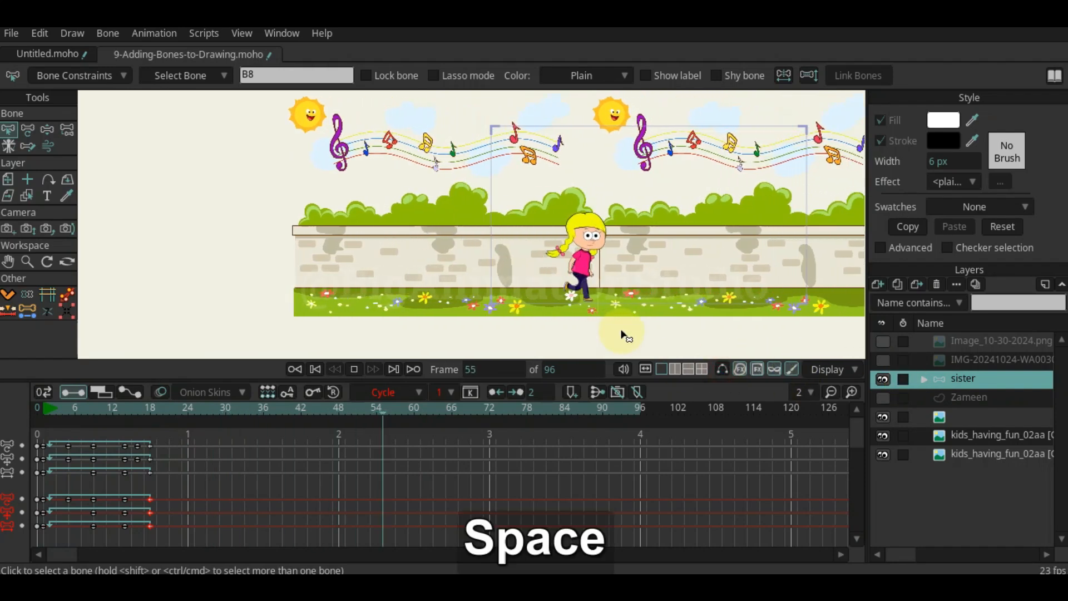
left_click(47, 409)
key("space")
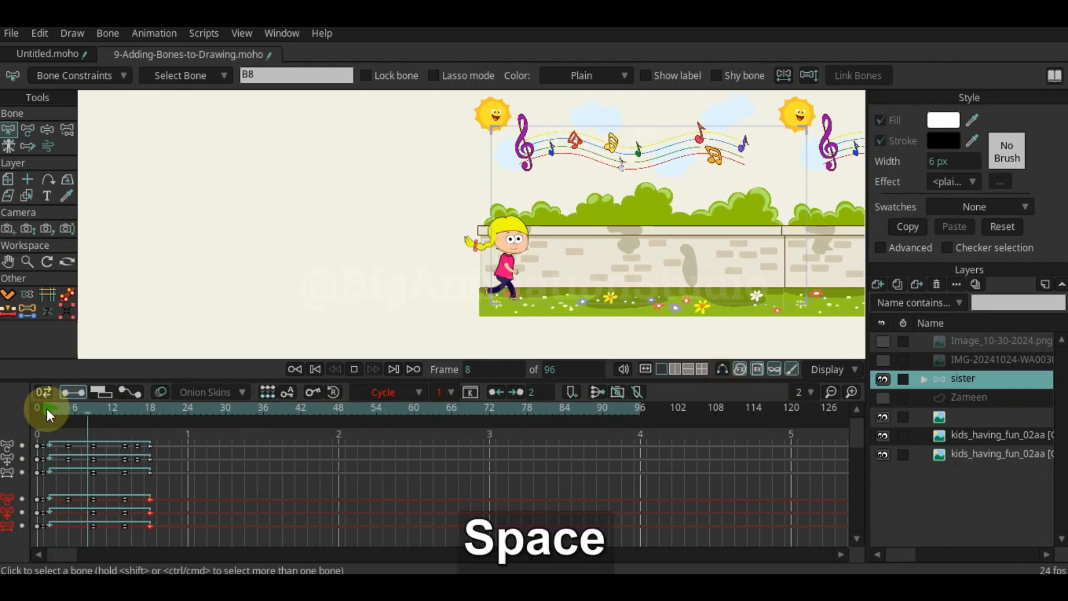
key("space")
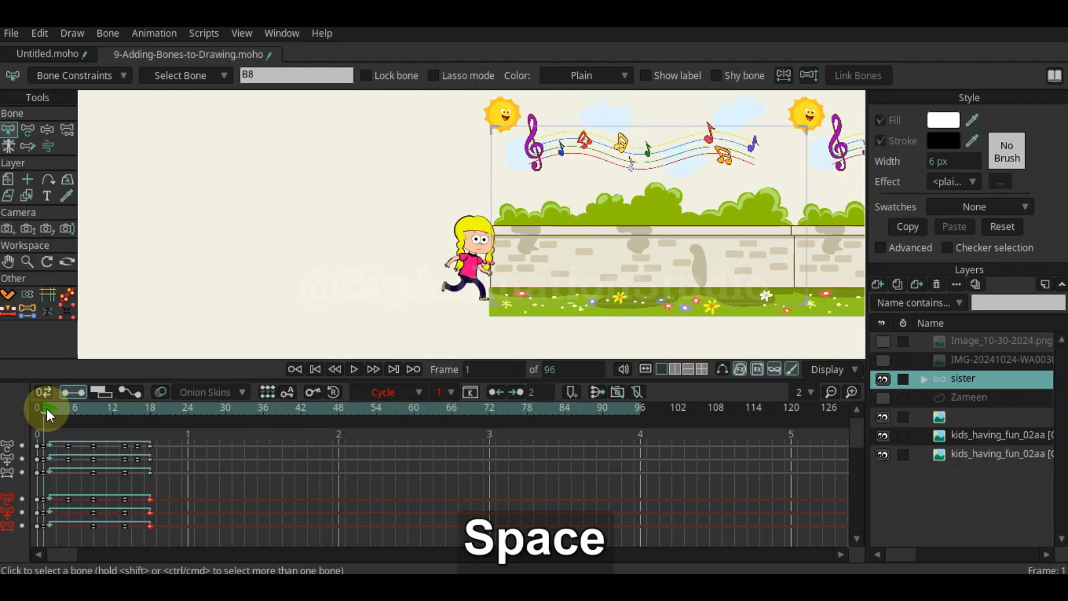
Deselect the bones, move the sister layer and camera keyframes from frame 72 to frame 61, and play the faster run
key("Escape")
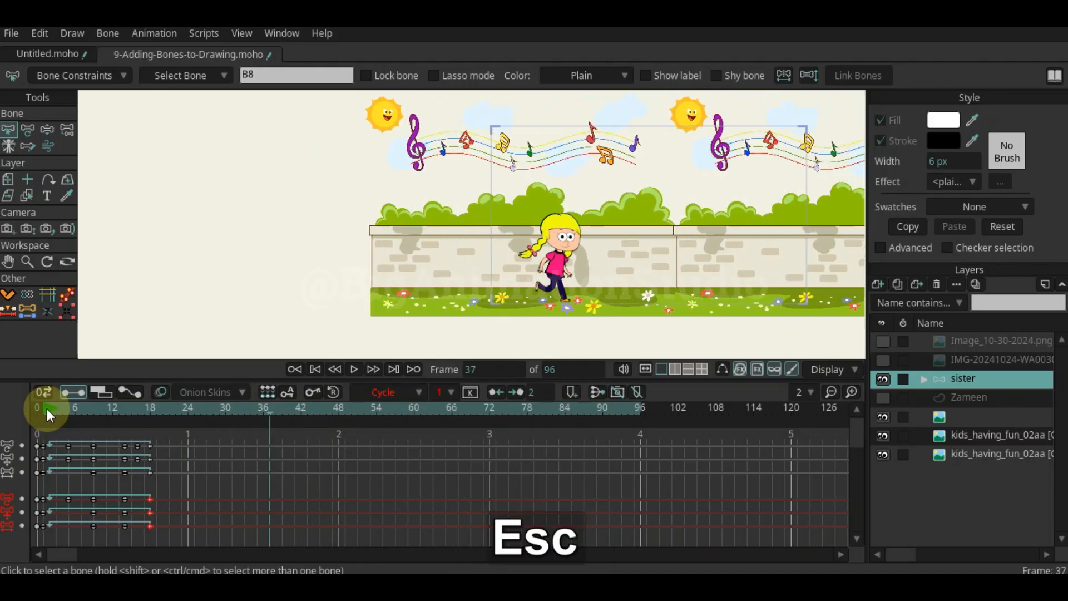
key("Escape")
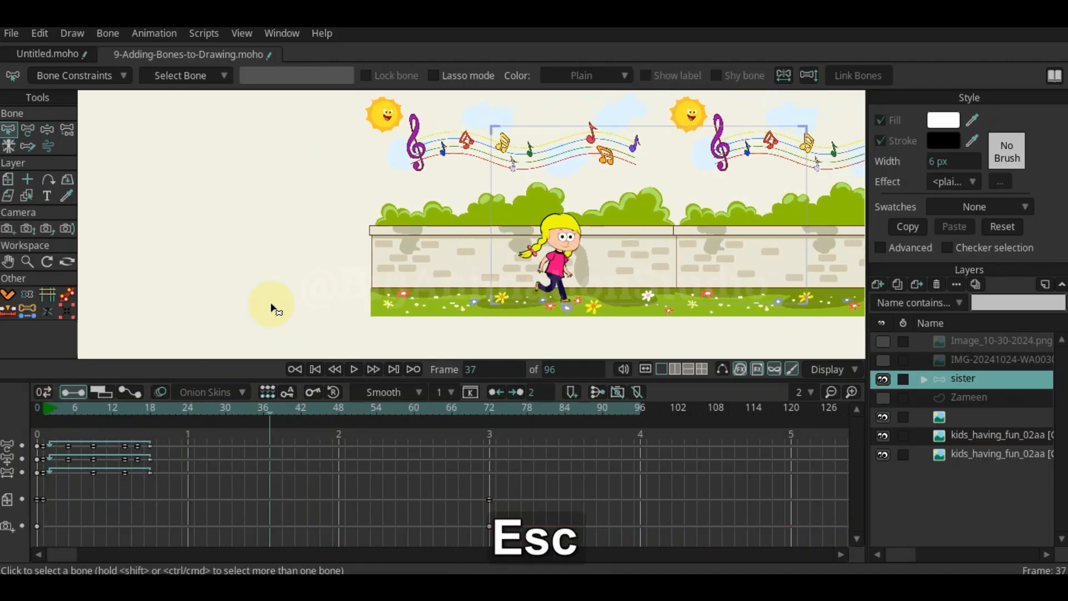
left_click(45, 410)
key("space")
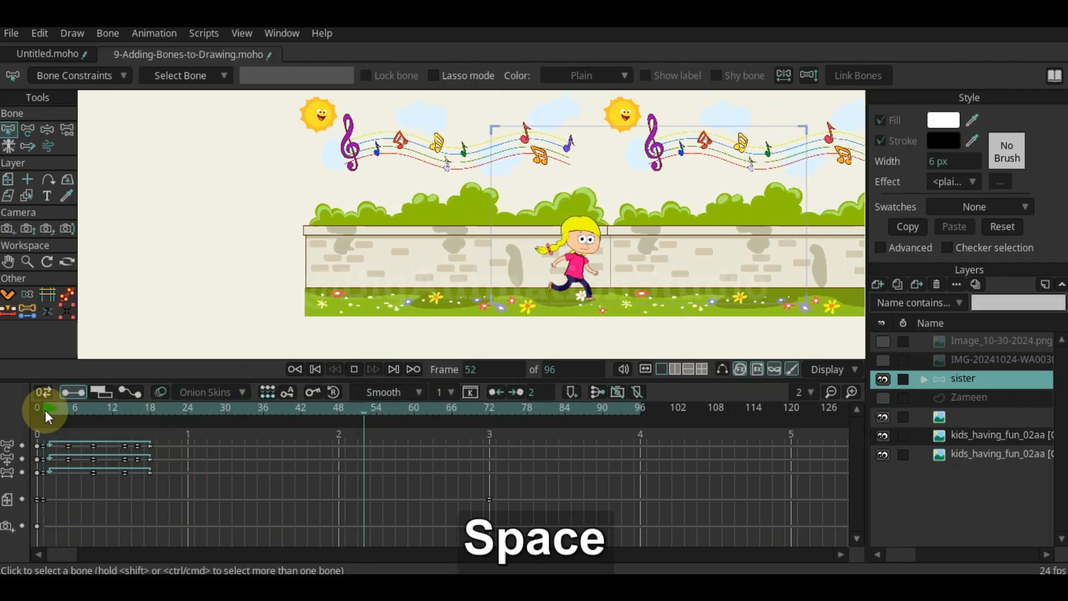
left_click_drag(490, 499, 419, 526)
left_click(504, 493)
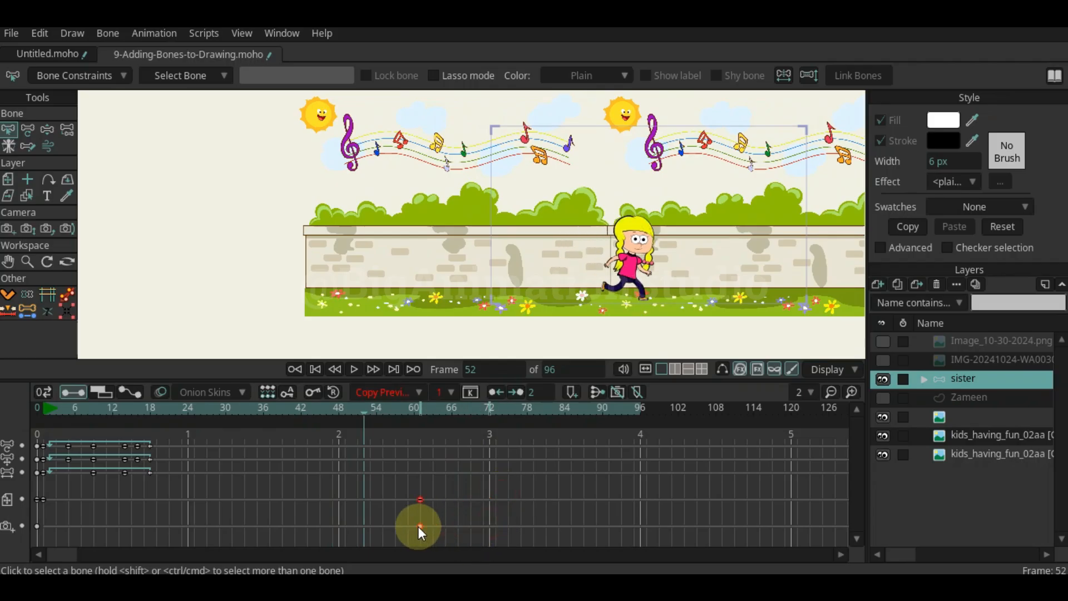
left_click_drag(57, 411, 47, 408)
key("space")
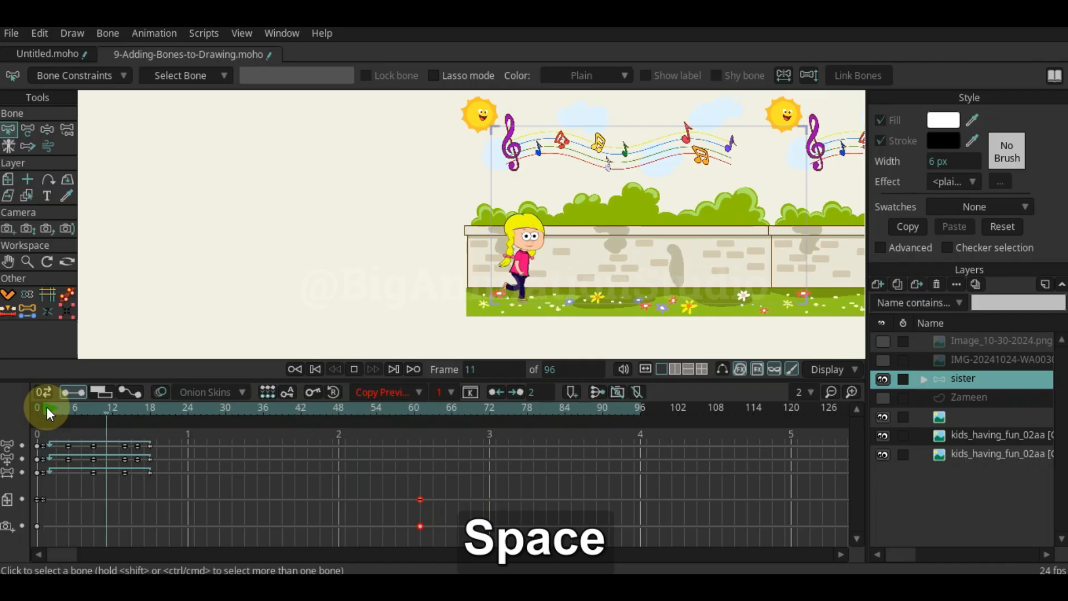
key("space")
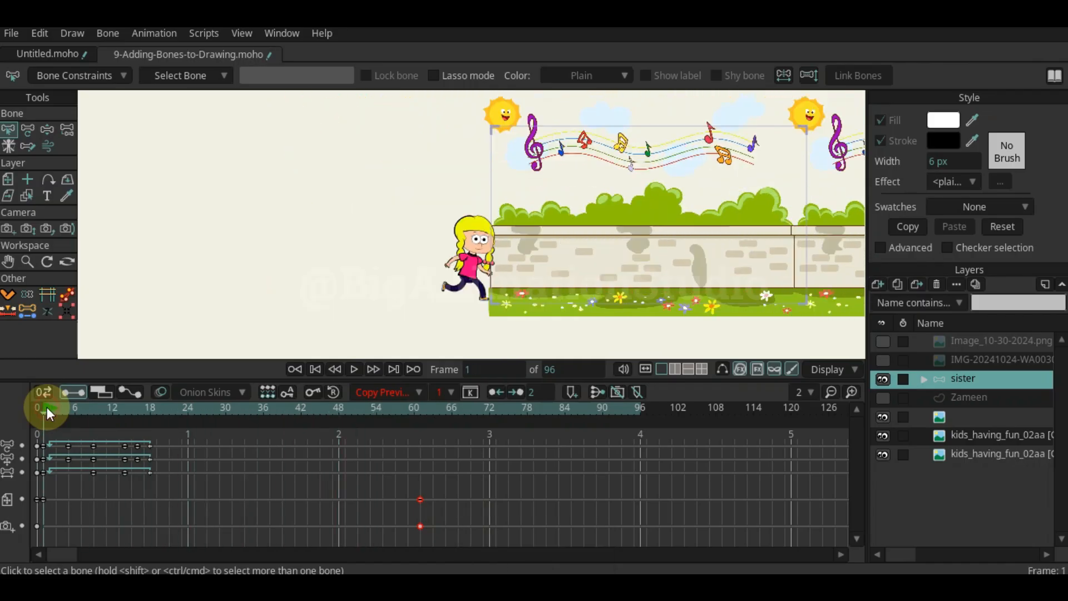
key("space")
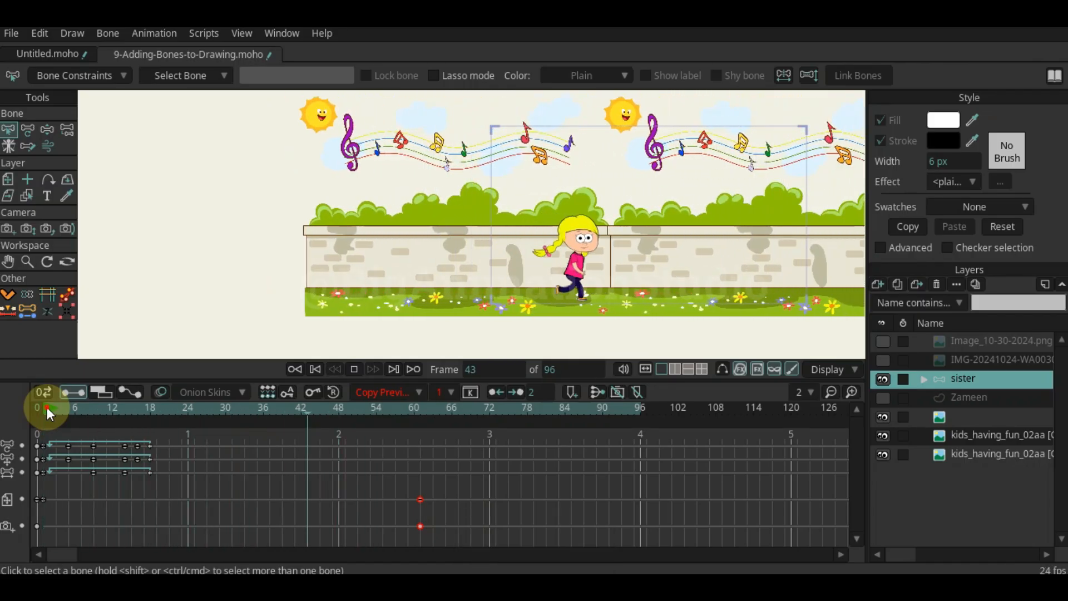
key("space")
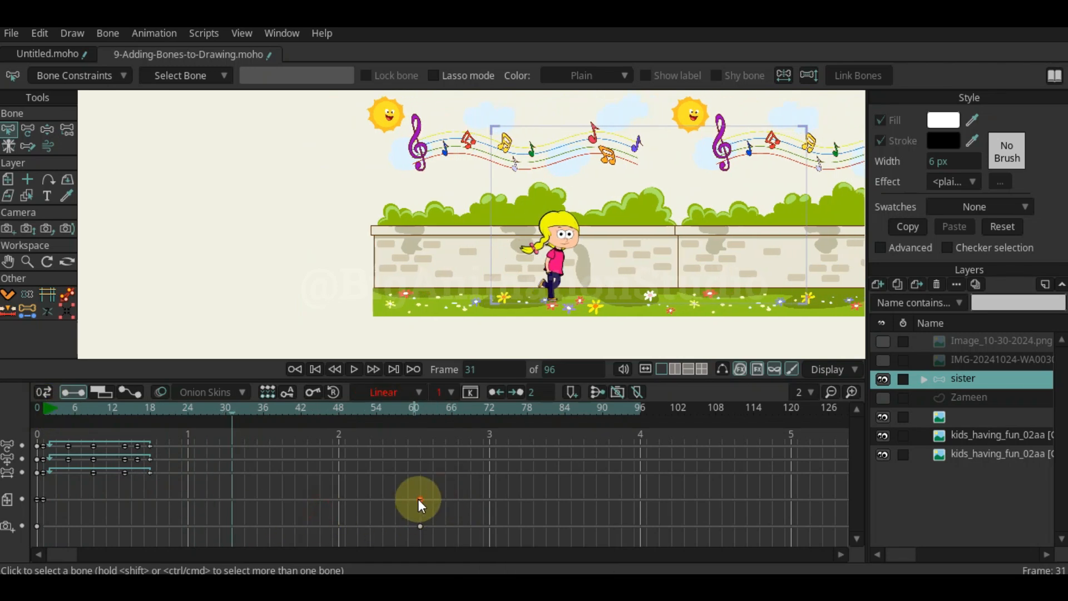
Move only the sister layer's position keyframe from frame 61 to frame 55, and replay the animation from the start
left_click_drag(418, 499, 382, 499)
left_click(121, 437)
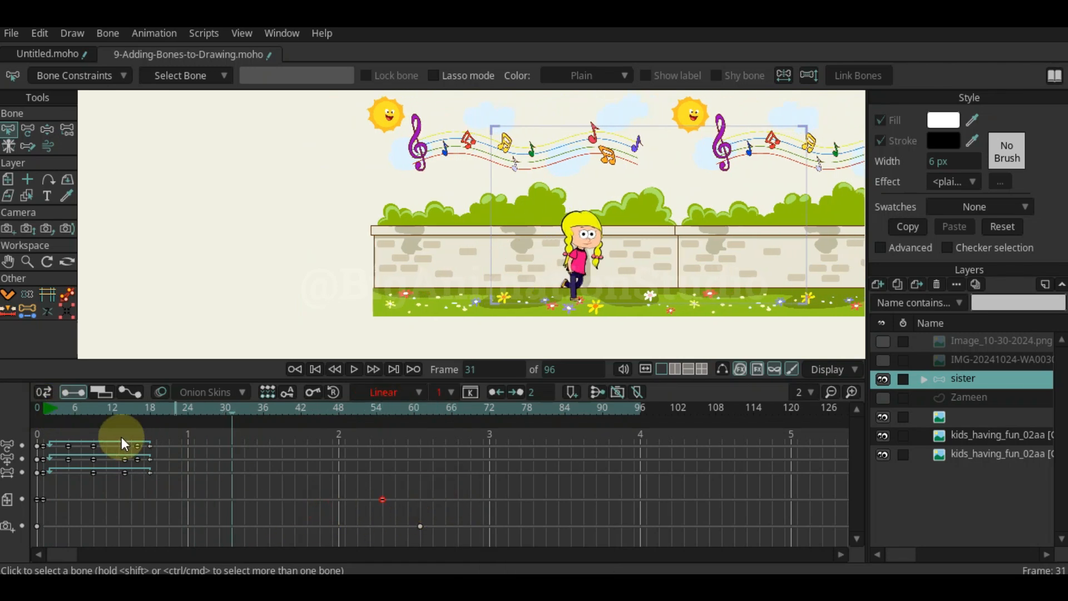
key("space")
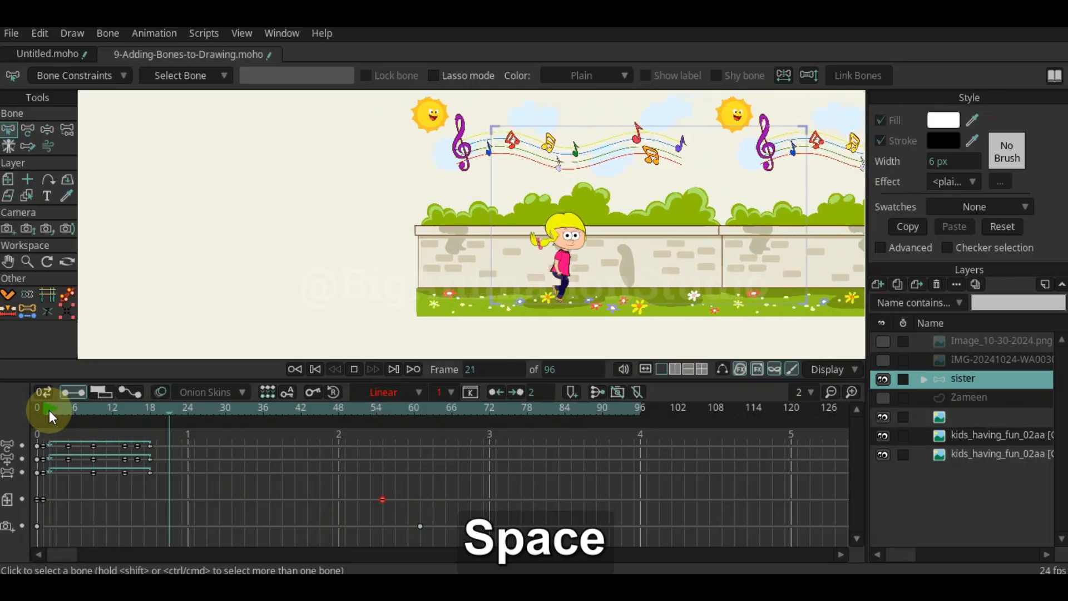
key("space")
key("space")
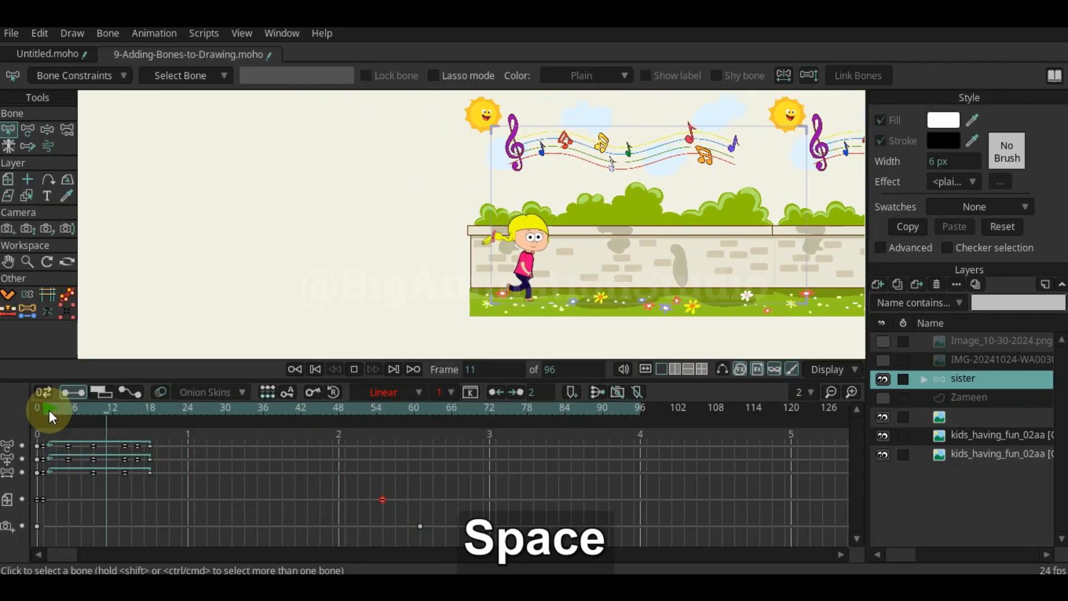
key("space")
Zoom in on the running girl at frame 37 and enlarge the canvas to fill the workspace
scroll(626, 236, "up", 3)
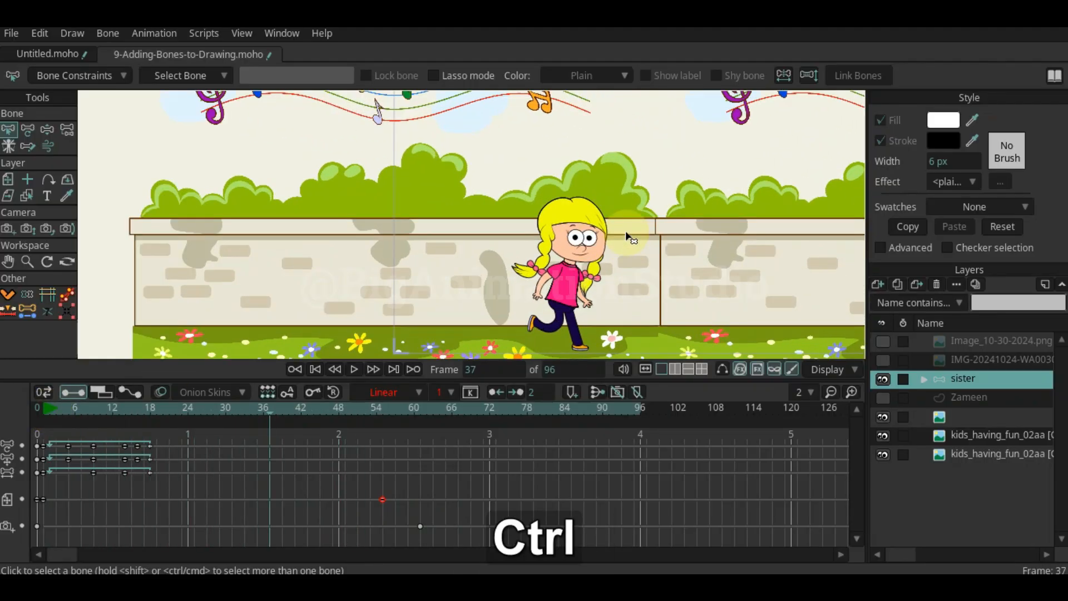
key("alt+1")
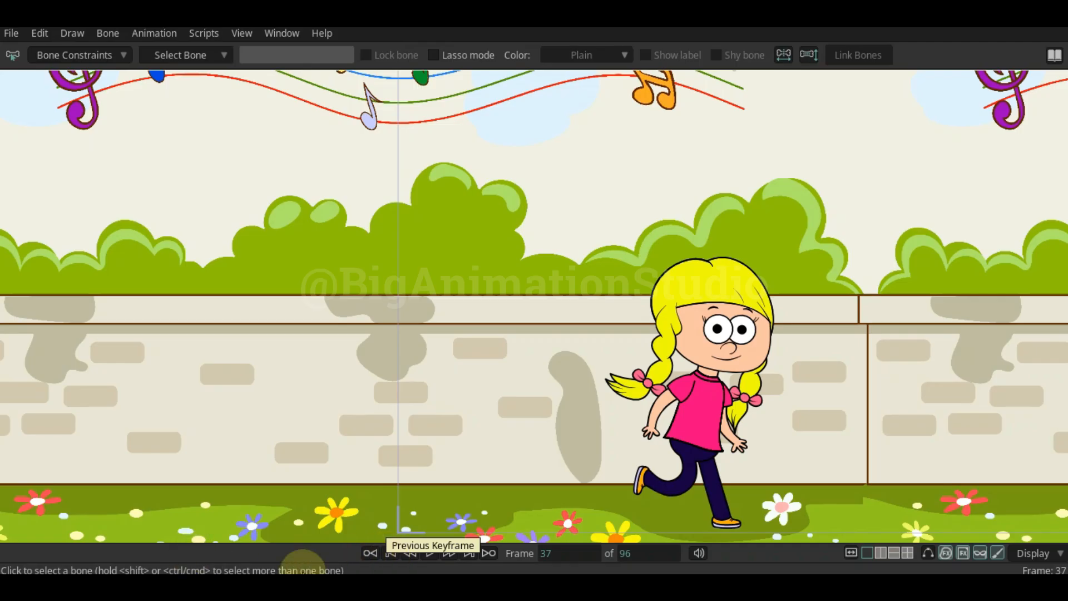
Play the running animation several times in the enlarged view, restarting from frame 1, and examine the girl's run across the background
key("space")
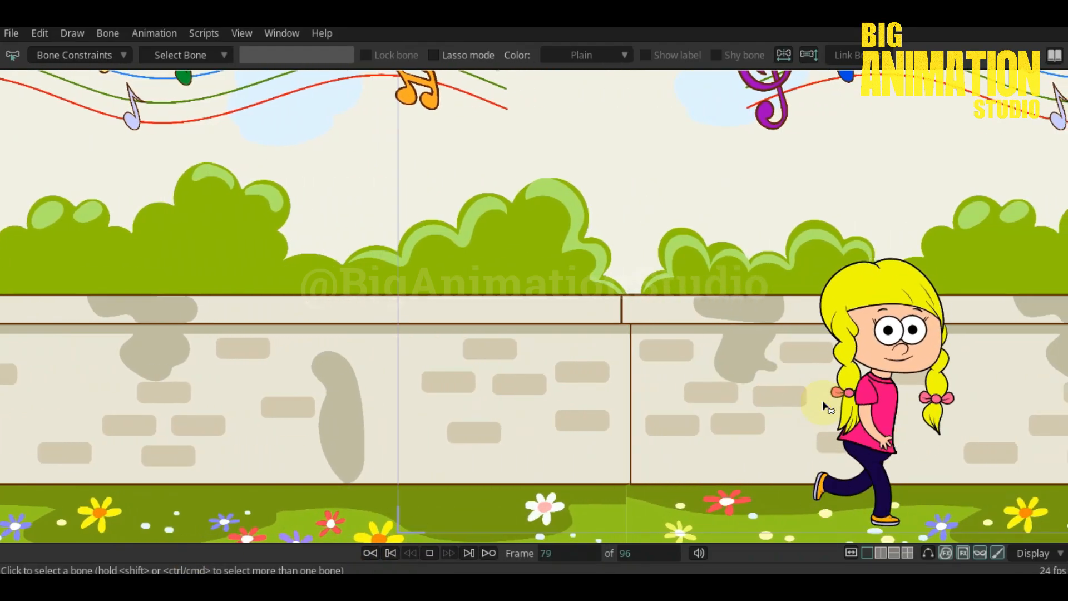
key("space")
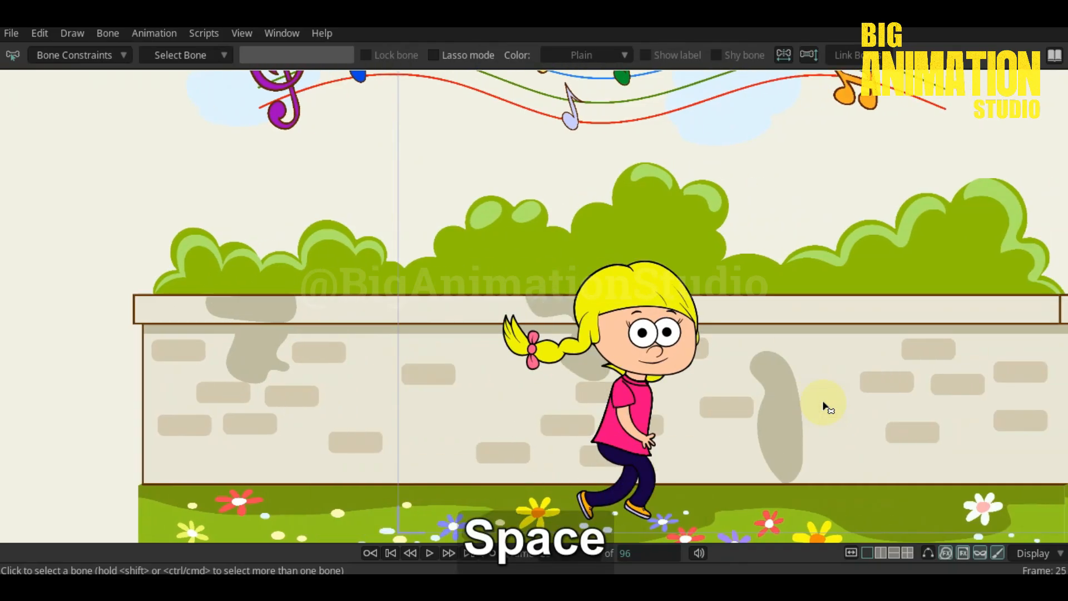
key("ctrl+j")
key("space")
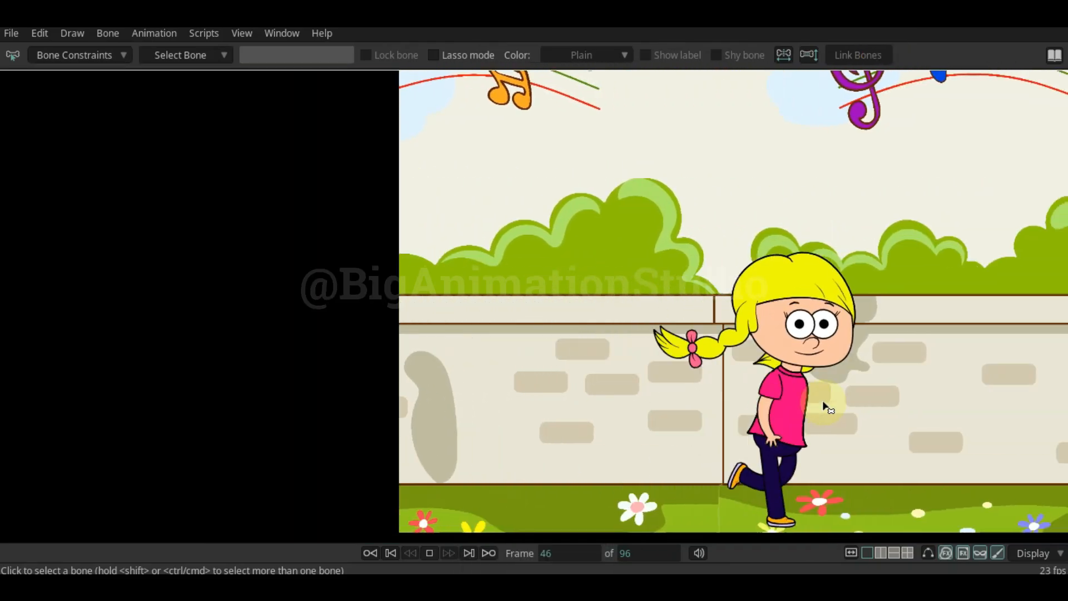
key("space")
left_click_drag(832, 380, 417, 396)
left_click(554, 553)
type("1")
key("Return")
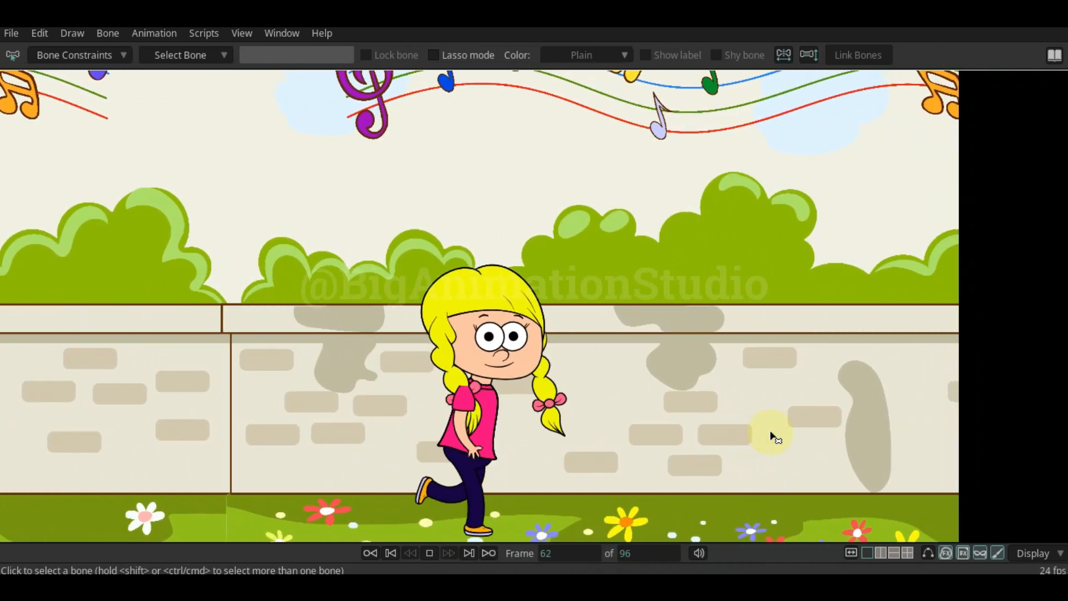
key("space")
key("Escape")
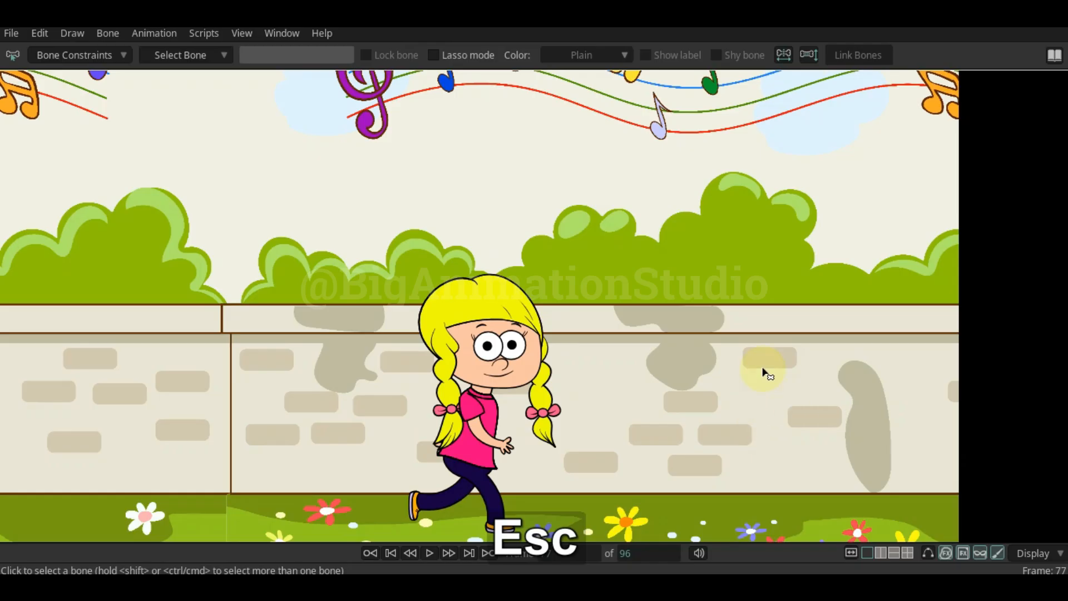
Restore the full workspace and play the animation from frame 1 to find where the run should stop
key("alt+1")
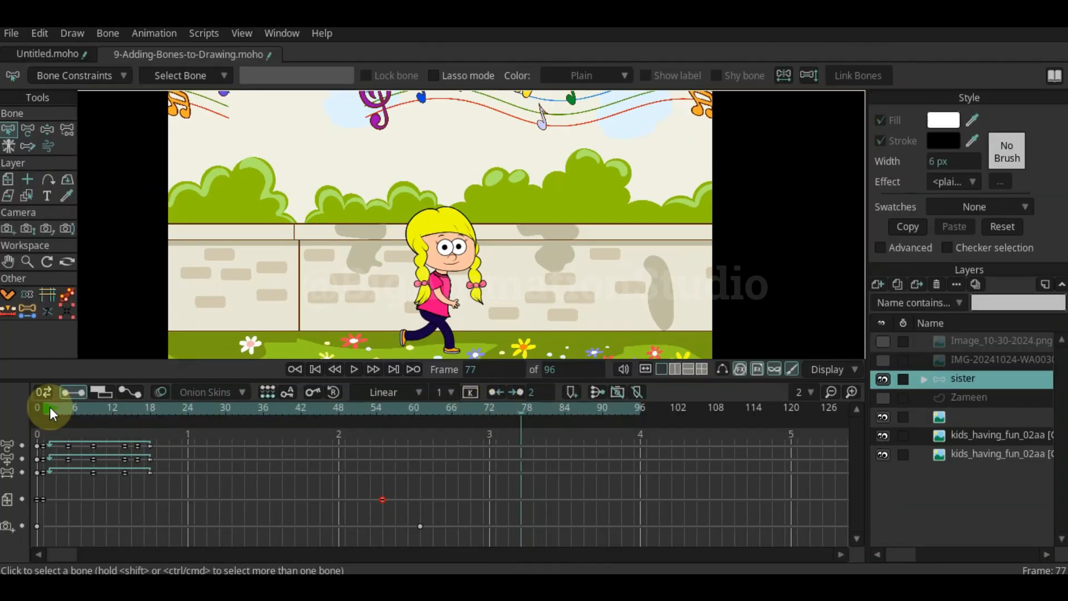
left_click(44, 405)
key("space")
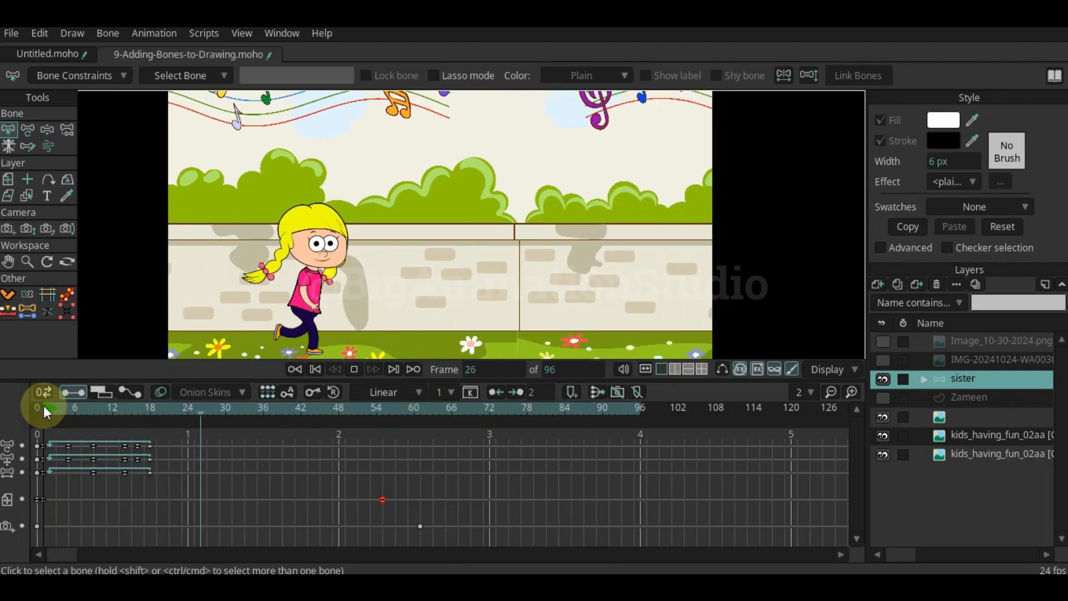
key("space")
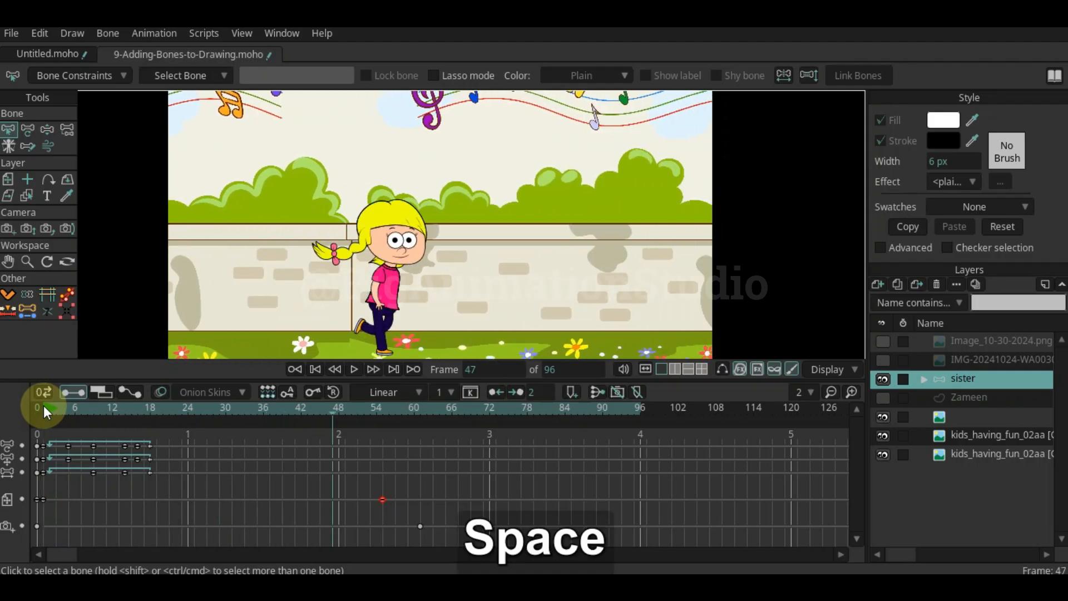
Try to freeze the girl's pose at frame 48, and undo the added keyframes
left_click(337, 414)
key("ctrl+f")
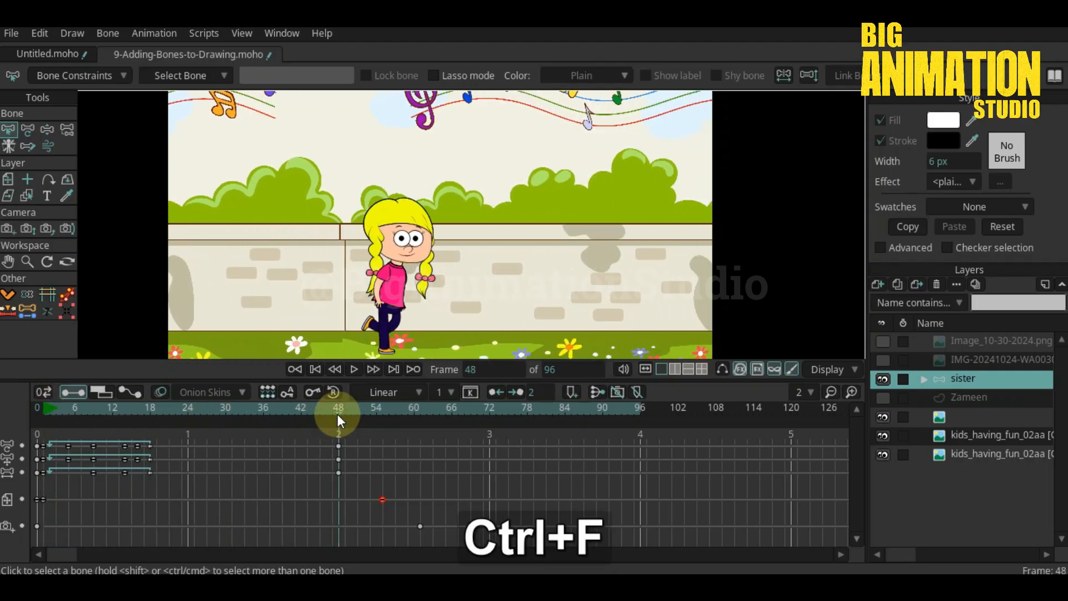
key("ctrl+z")
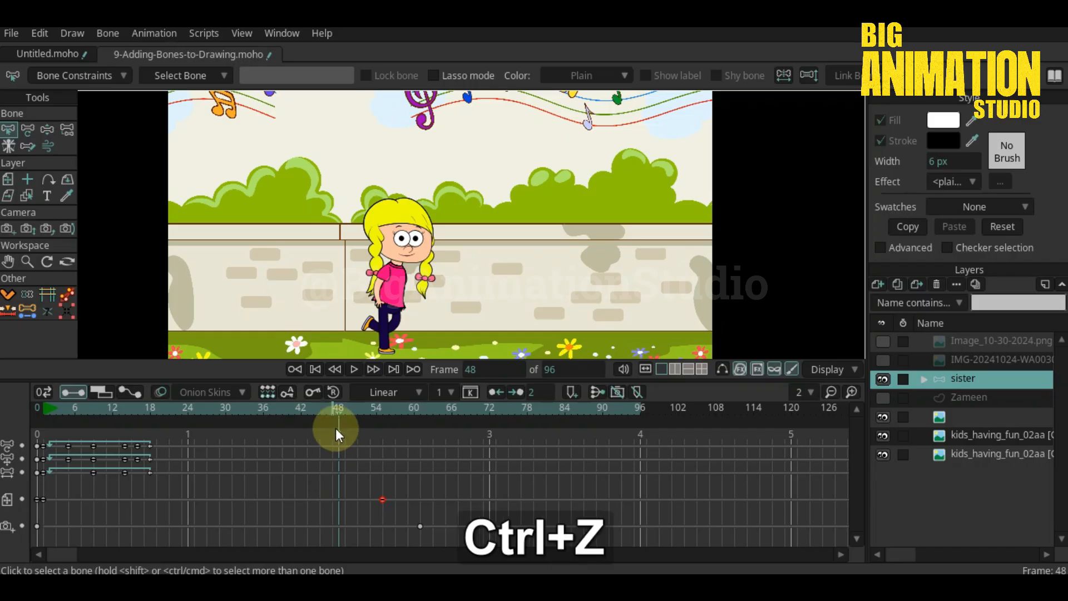
Replay and scrub the run cycle, and freeze the girl's pose at frame 43
left_click_drag(334, 408, 56, 417)
key("space")
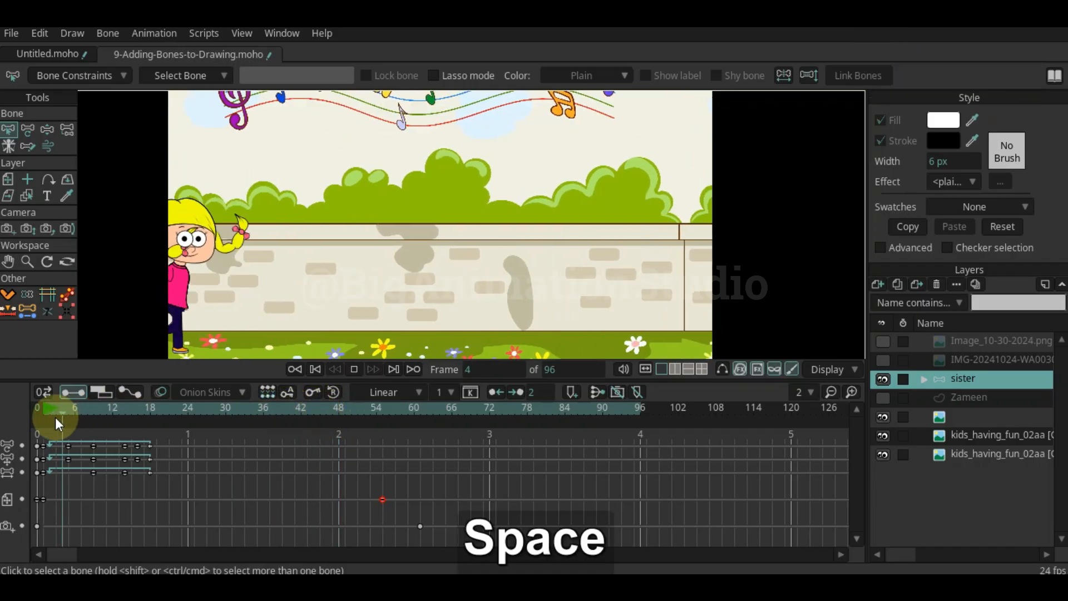
left_click_drag(160, 409, 310, 414)
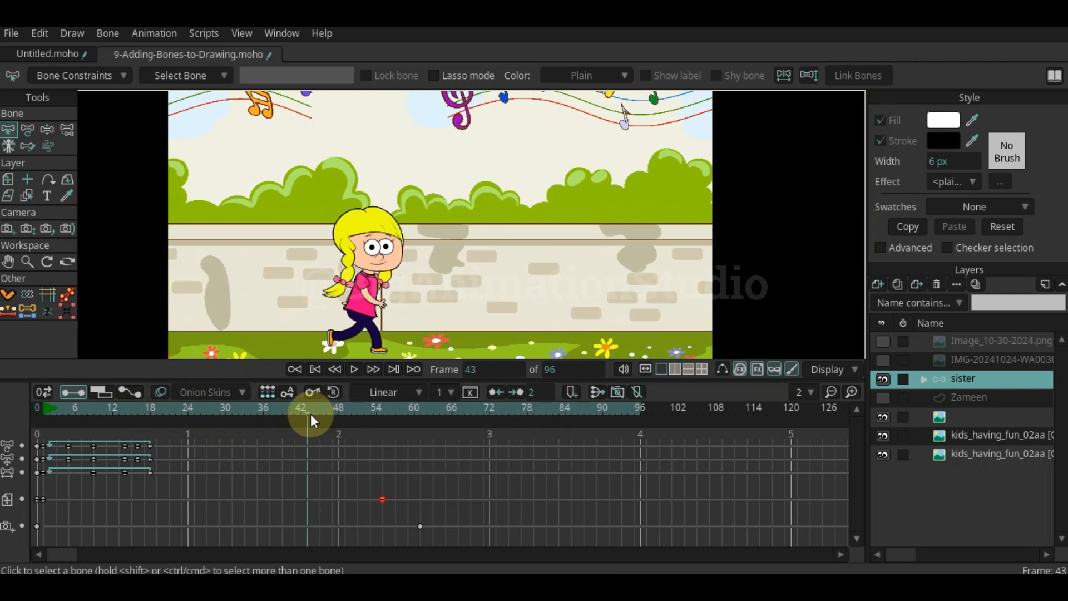
key("ctrl+f")
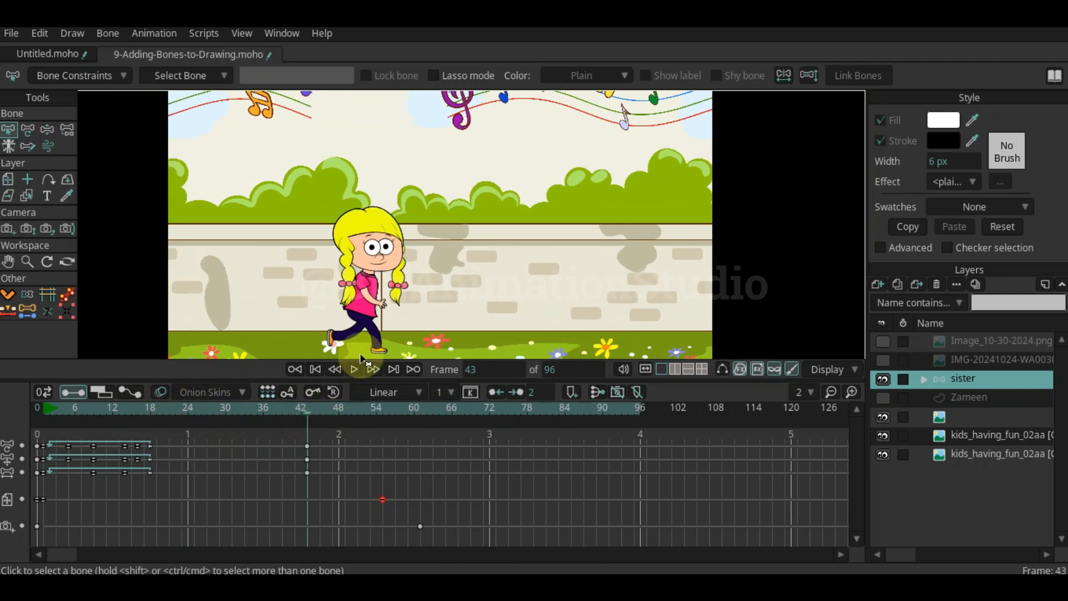
At frame 48, show the bones and bring the girl's trailing foot forward beside her front foot on the ground
scroll(365, 299, "up", 1)
scroll(363, 298, "up", 2)
left_click_drag(342, 333, 336, 261)
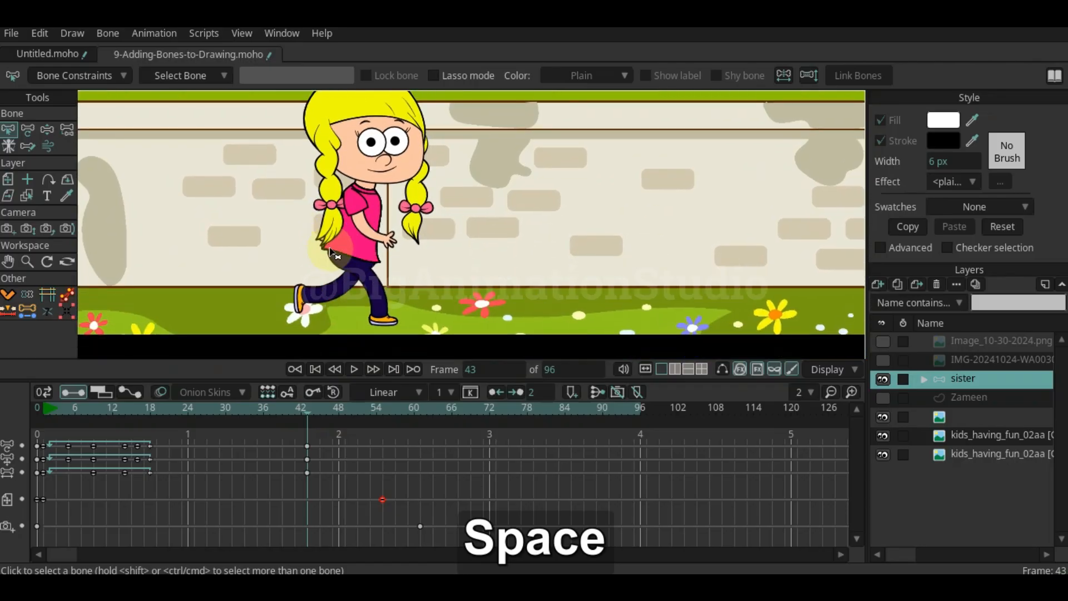
scroll(336, 260, "up", 1)
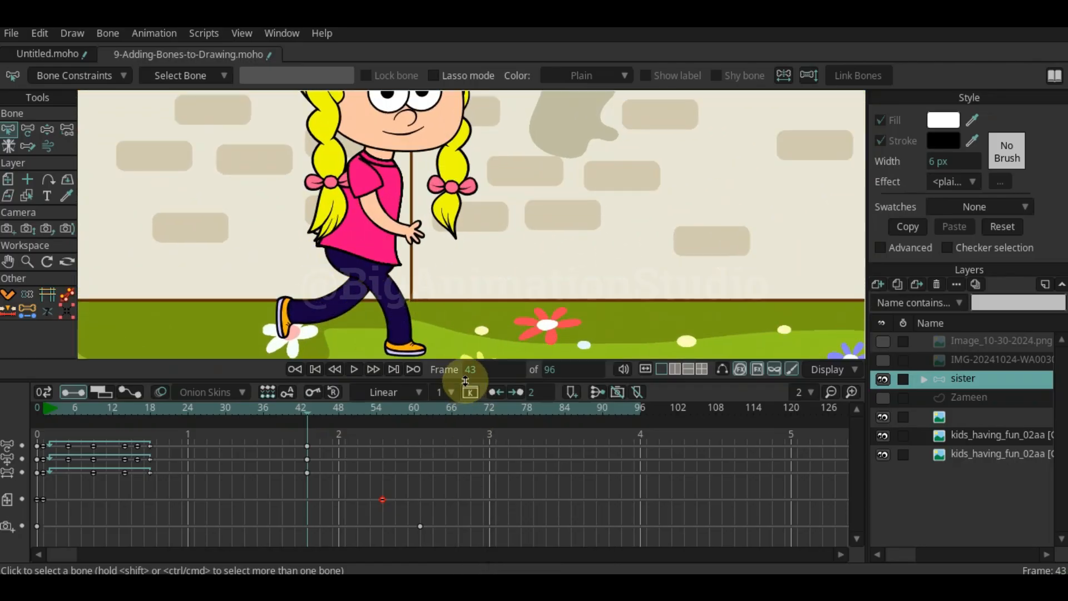
left_click_drag(465, 380, 466, 431)
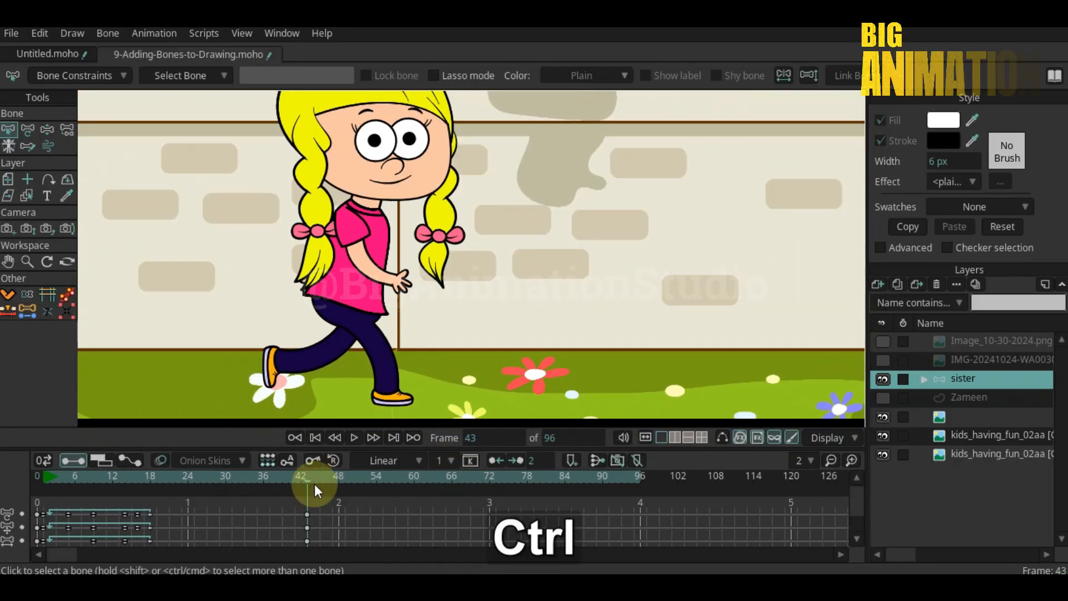
left_click_drag(305, 480, 339, 479)
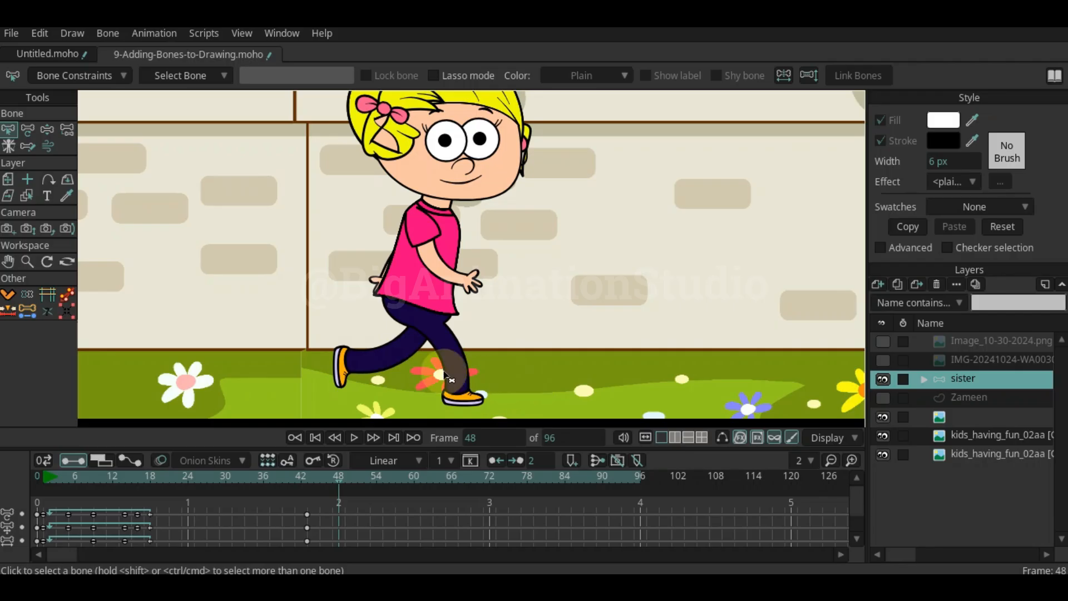
left_click(722, 437)
key("space")
left_click_drag(348, 382, 466, 385)
key("z")
scroll(517, 323, "up", 3)
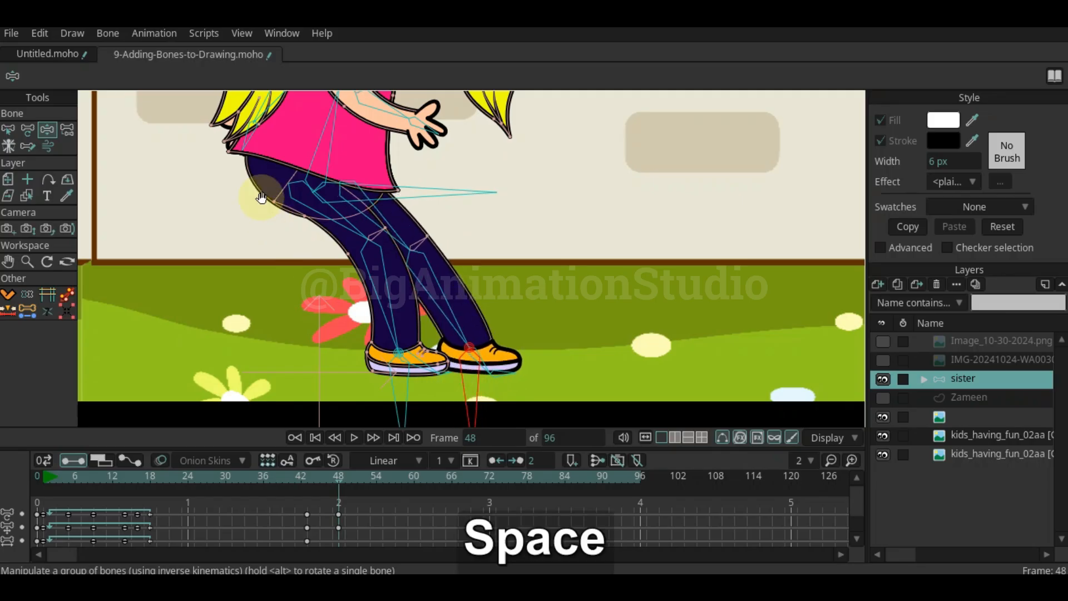
left_click_drag(325, 188, 327, 235)
scroll(323, 236, "down", 3)
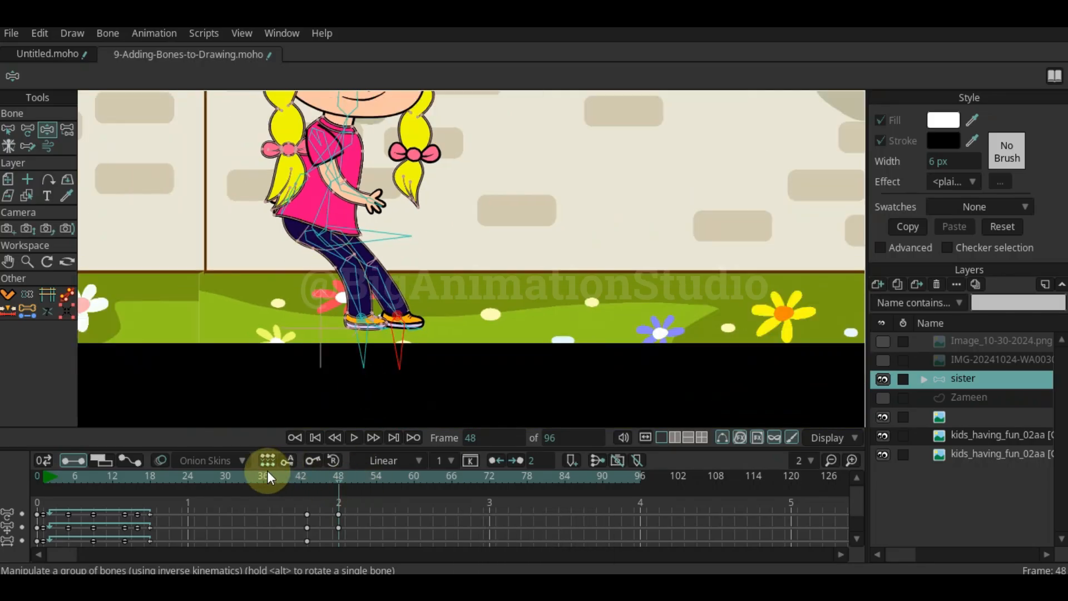
At frame 45, lift the trailing foot's target bone and rotate it to about 179° with Transform Bone
left_click(252, 473)
left_click_drag(310, 176, 362, 215)
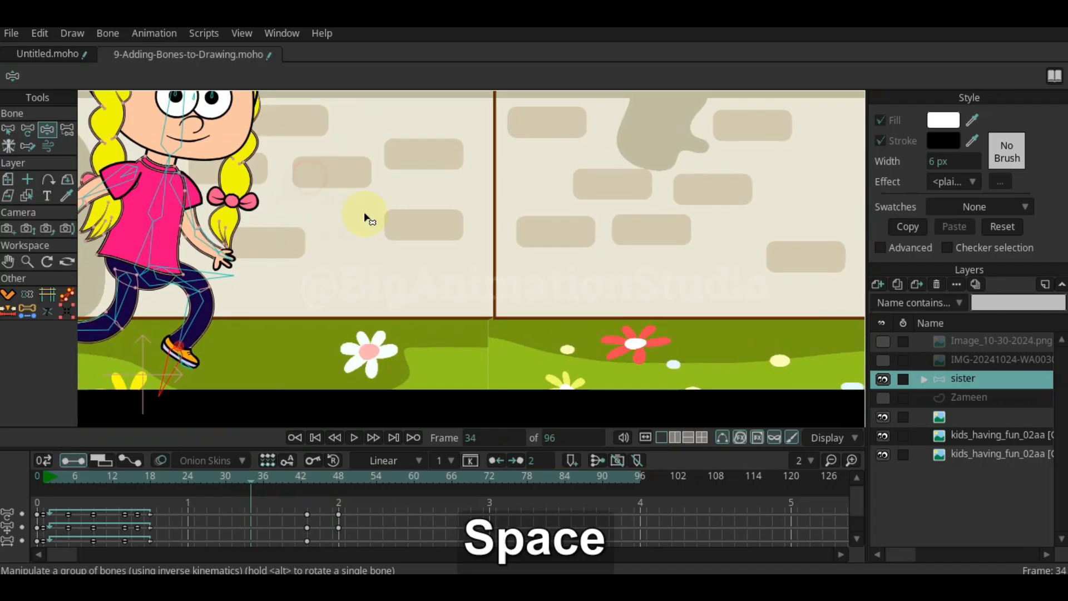
scroll(337, 368, "down", 2)
mouse_move(306, 478)
left_mouse_down()
mouse_move(342, 476)
mouse_move(306, 477)
mouse_move(319, 476)
left_mouse_up()
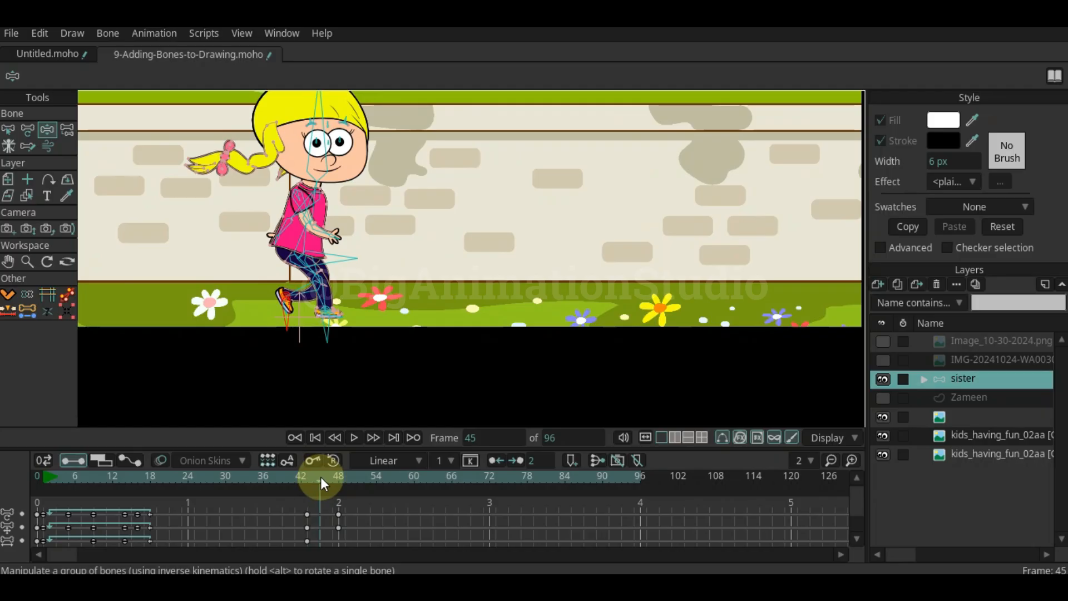
left_click_drag(320, 476, 322, 476)
scroll(302, 356, "up", 2)
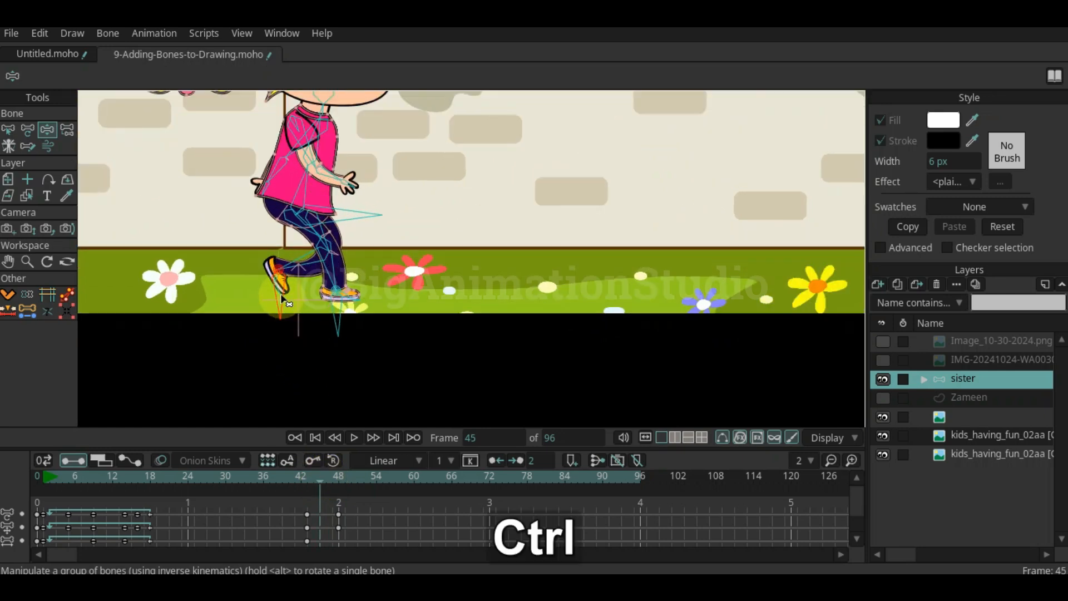
scroll(285, 302, "up", 2)
key("t")
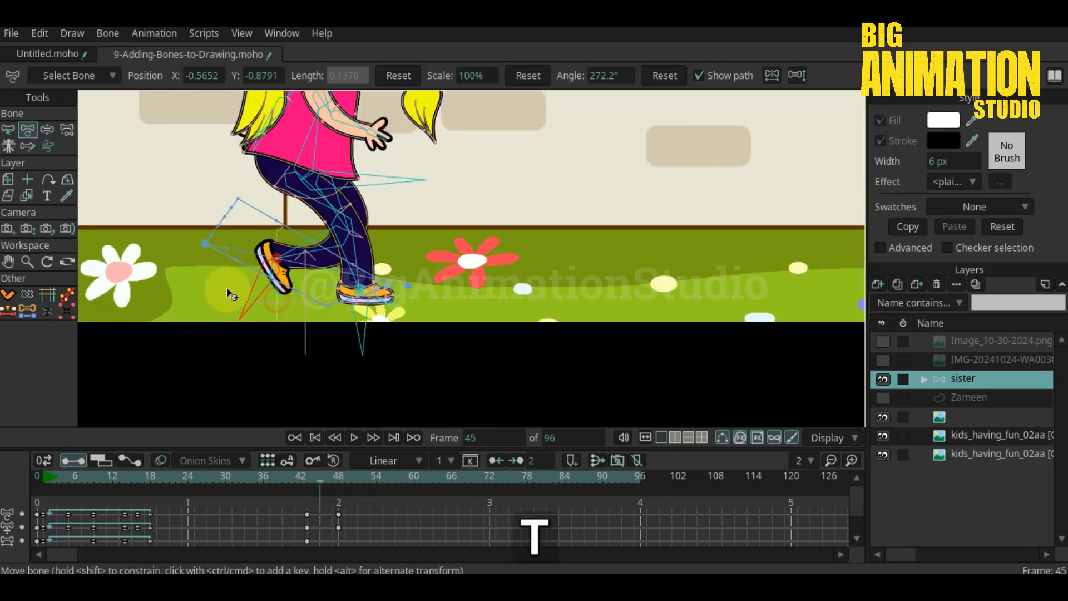
left_click_drag(228, 294, 197, 250)
left_click_drag(272, 257, 252, 248)
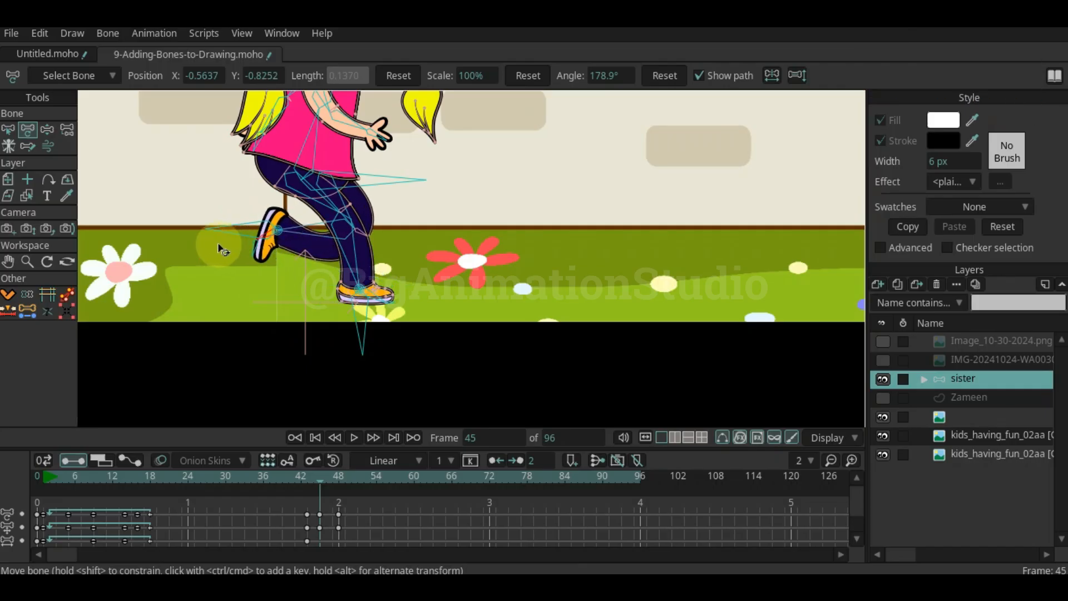
left_click(265, 256)
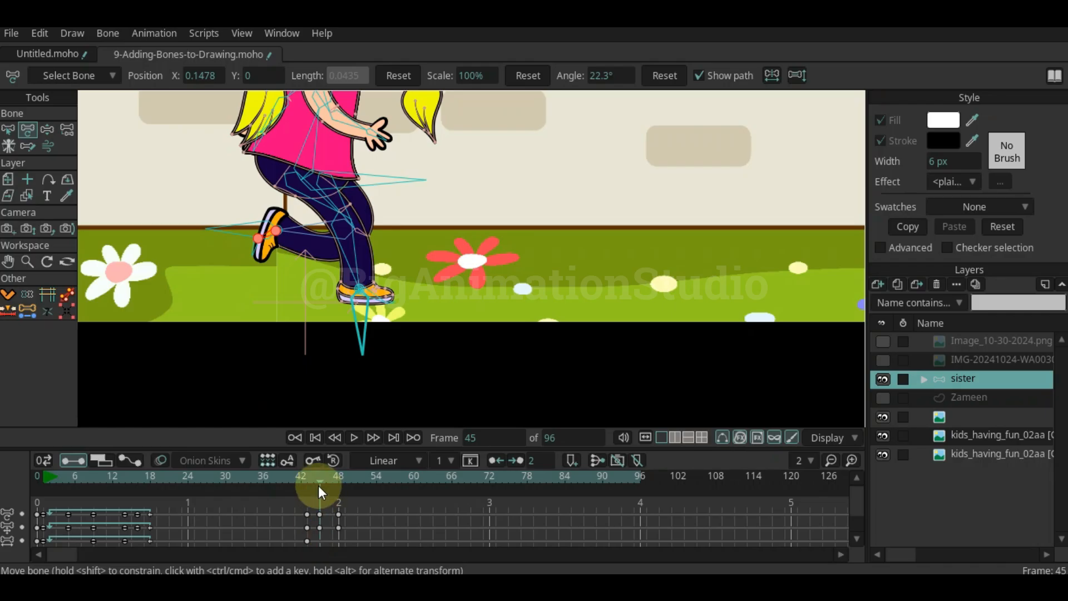
At frame 48, shift the girl's hip bone forward and slightly up over her feet with Manipulate Bones
left_click_drag(318, 479, 339, 483)
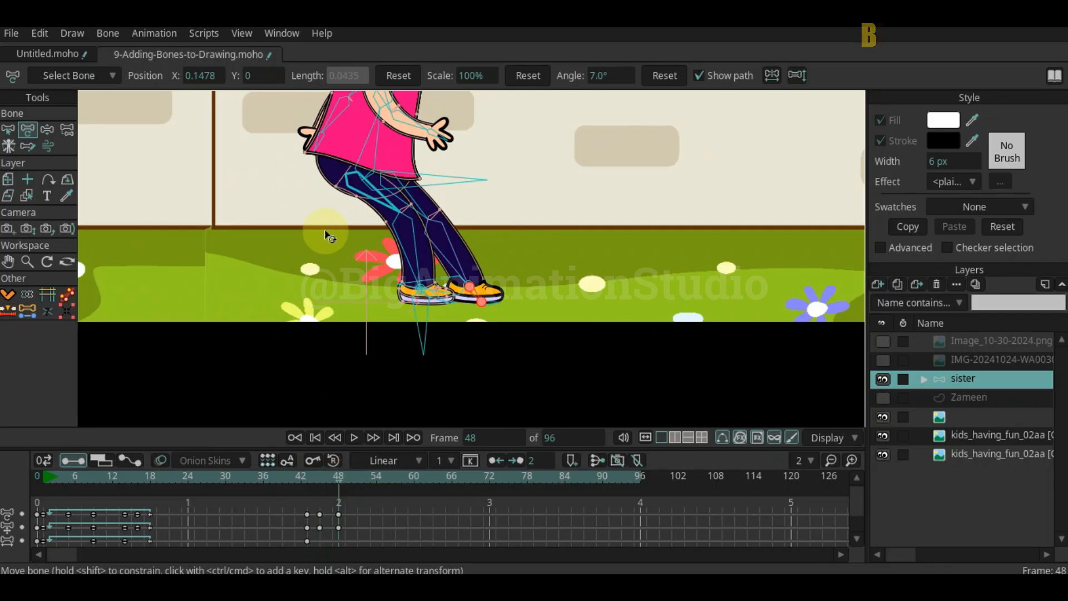
key("space")
left_click_drag(289, 229, 257, 297)
scroll(295, 255, "down", 2)
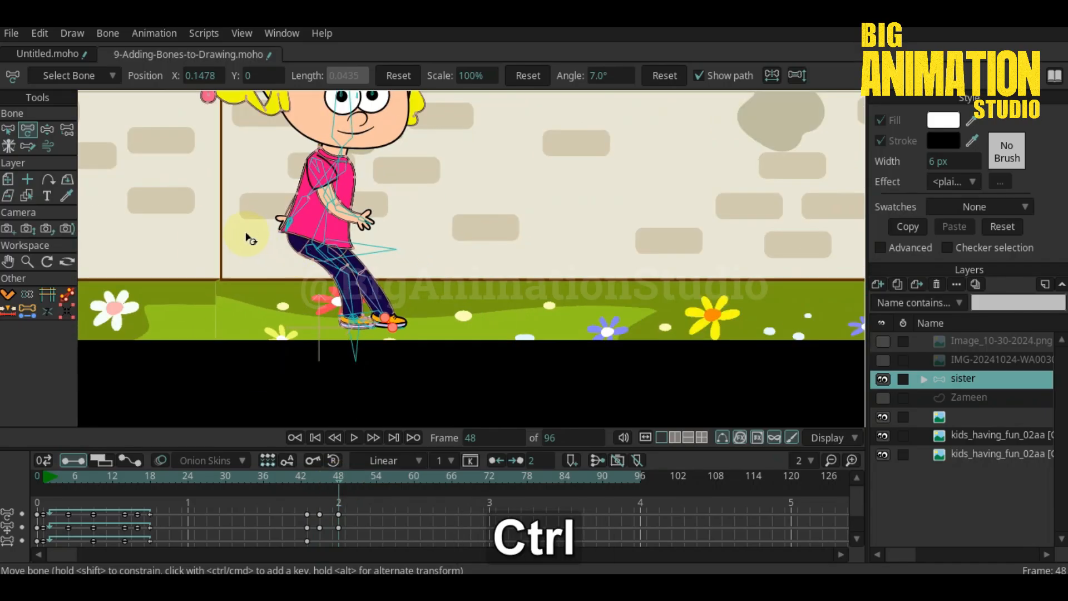
key("space")
left_click_drag(246, 236, 229, 285)
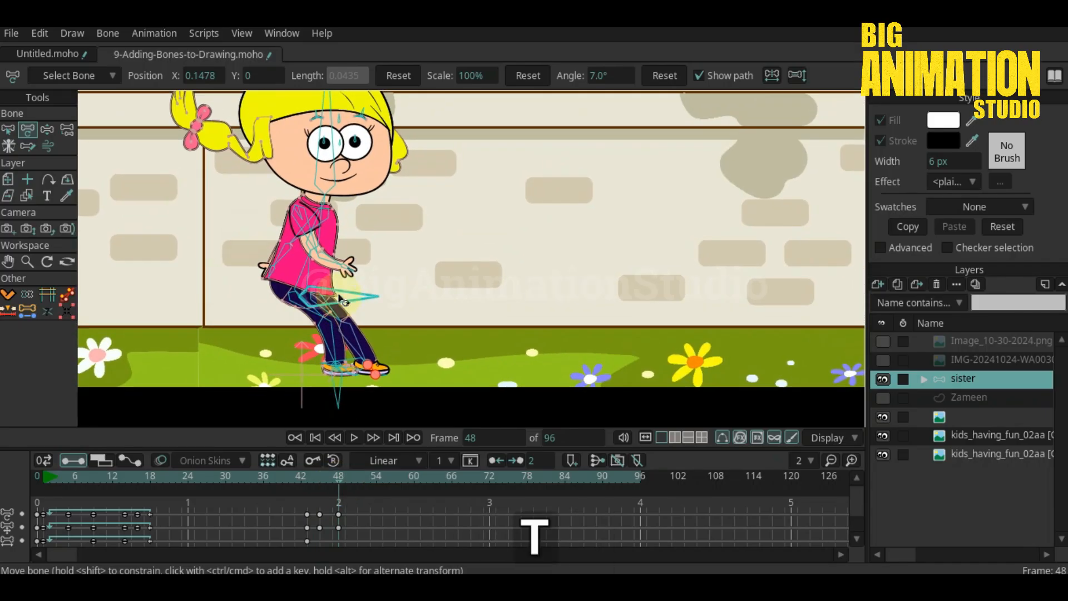
key("z")
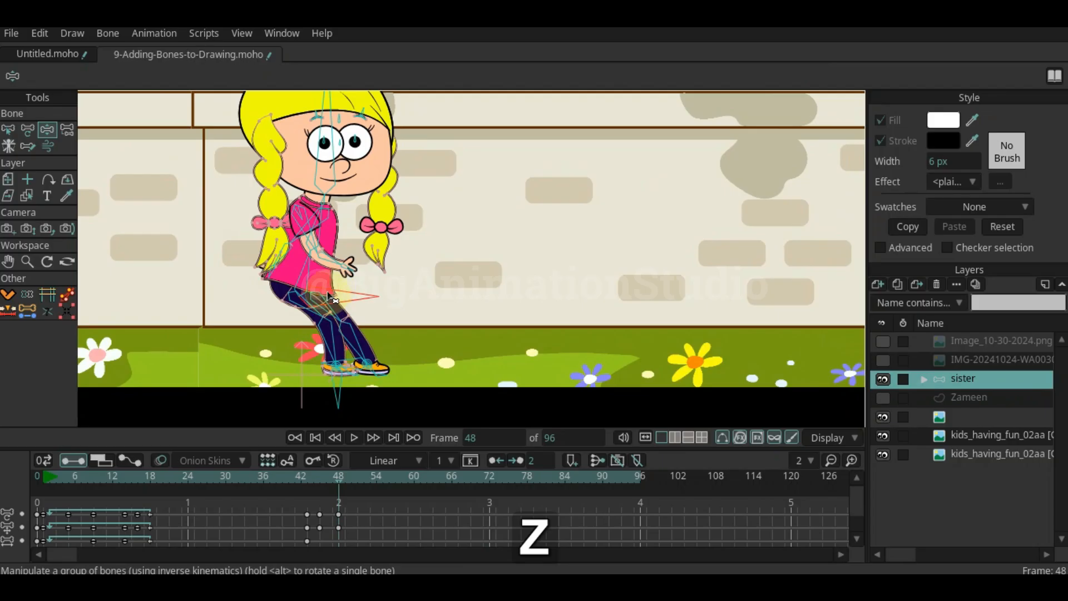
left_click_drag(333, 294, 361, 283)
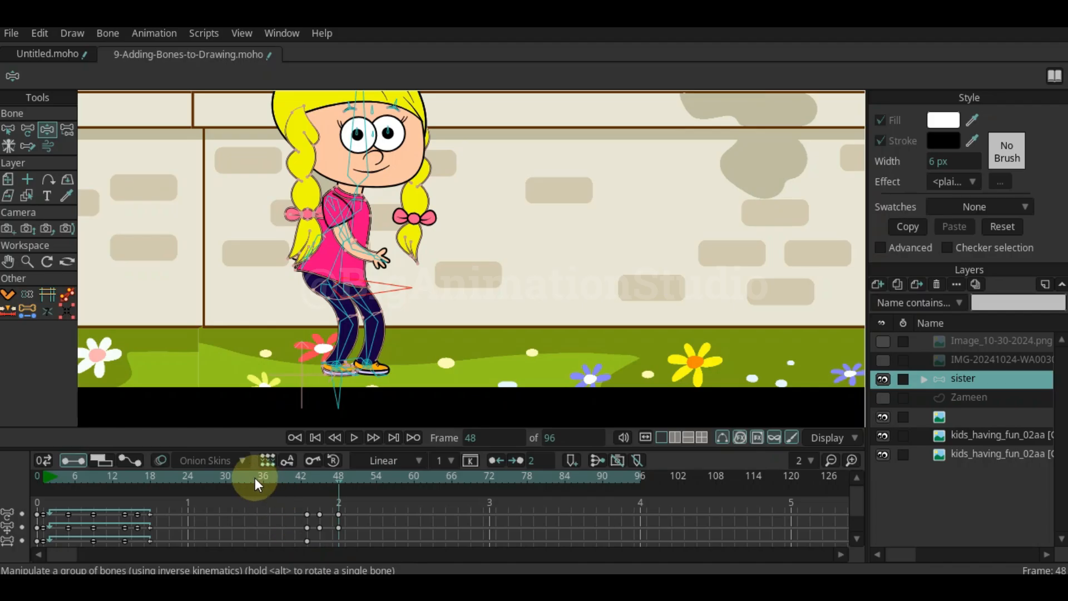
Play the animation from frame 34 to check how the girl comes to a stop
key("space")
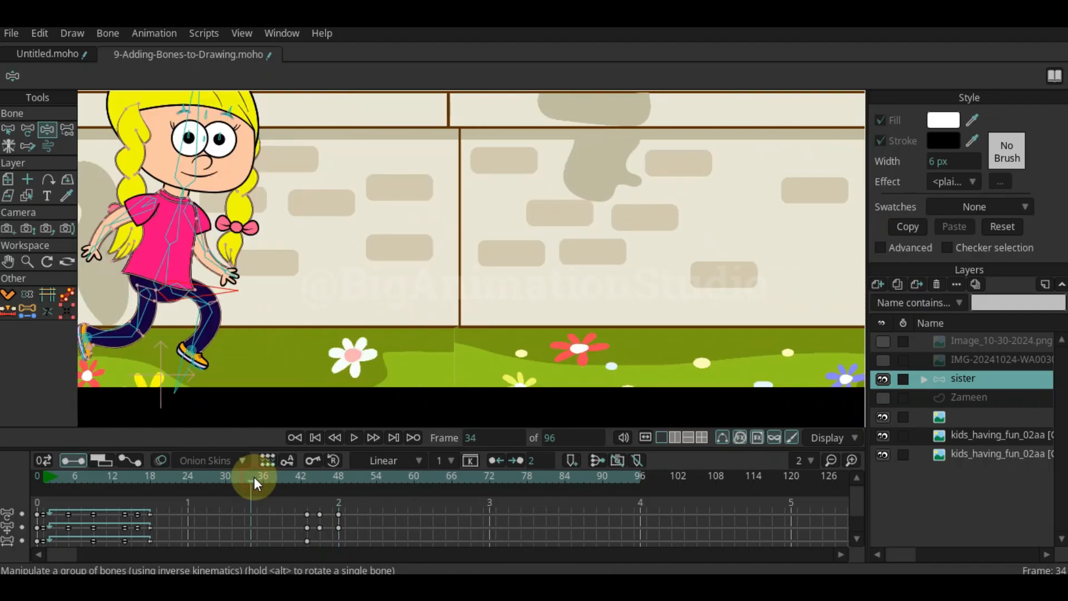
key("space")
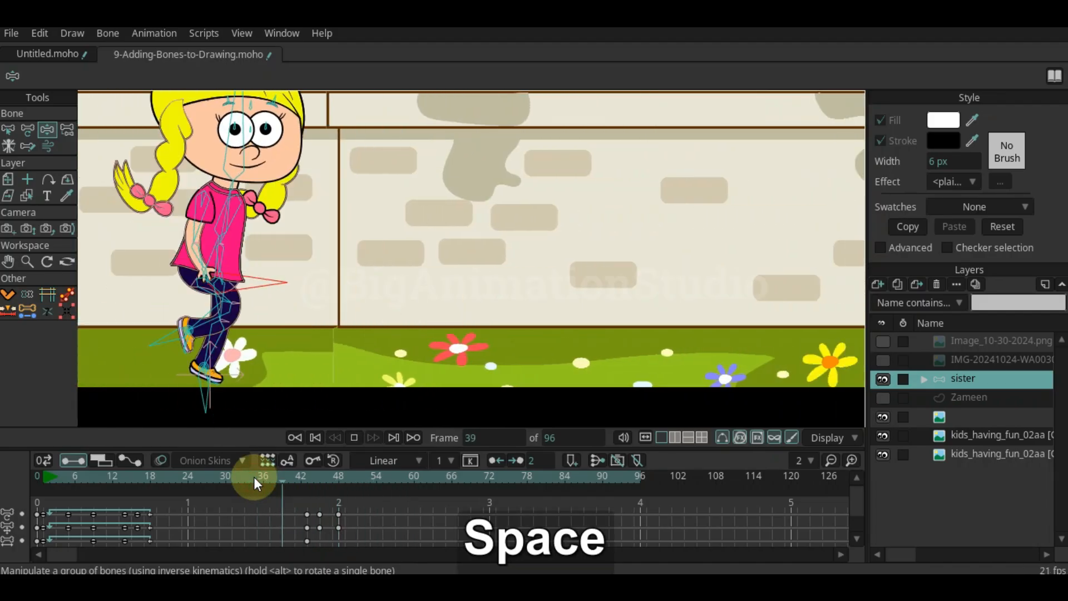
key("space")
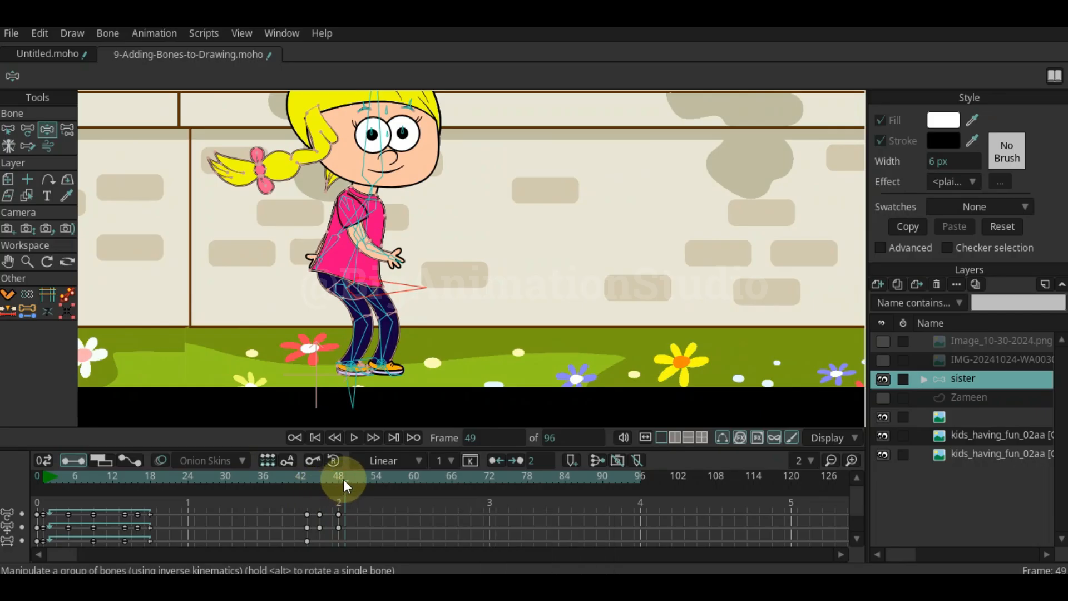
At frame 52, straighten the girl's torso, spread her arms out to both sides and level her head with Manipulate Bones
left_click_drag(344, 482, 367, 480)
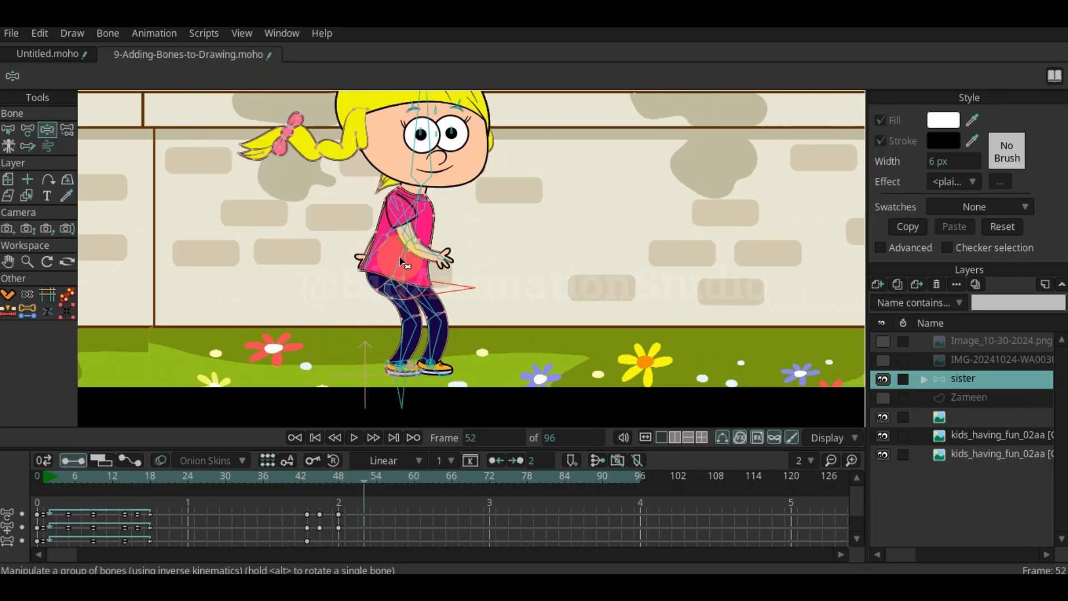
left_click_drag(404, 264, 390, 259)
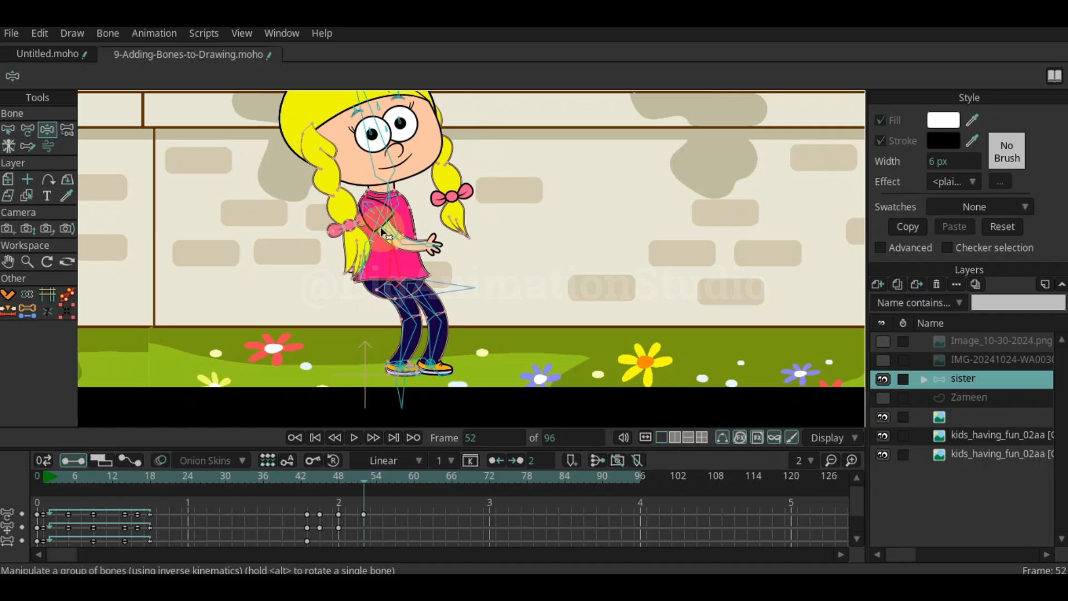
left_click_drag(372, 219, 430, 222)
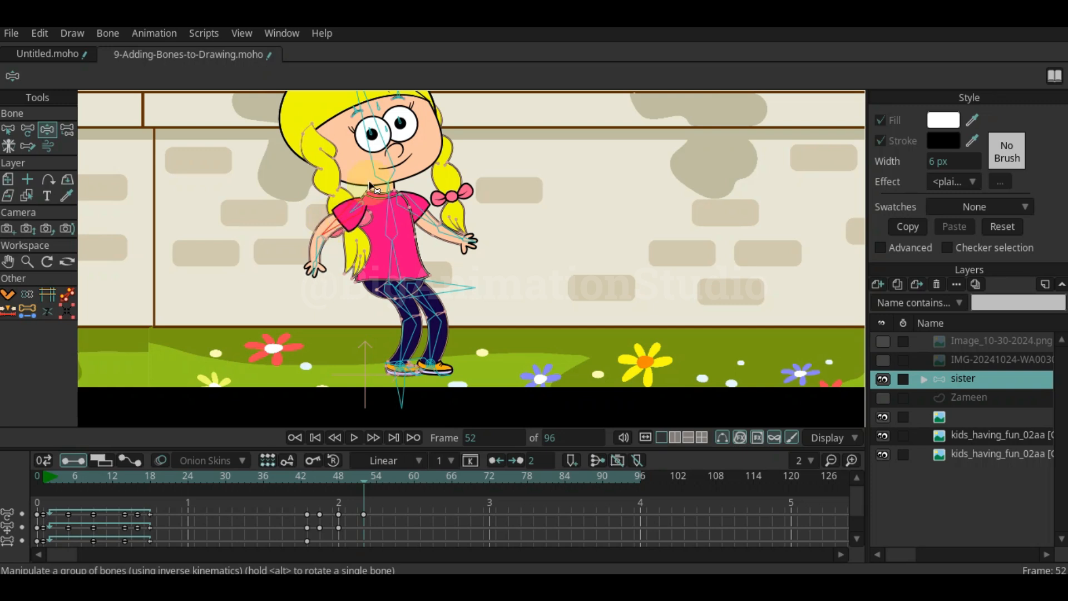
left_click_drag(409, 127, 421, 139)
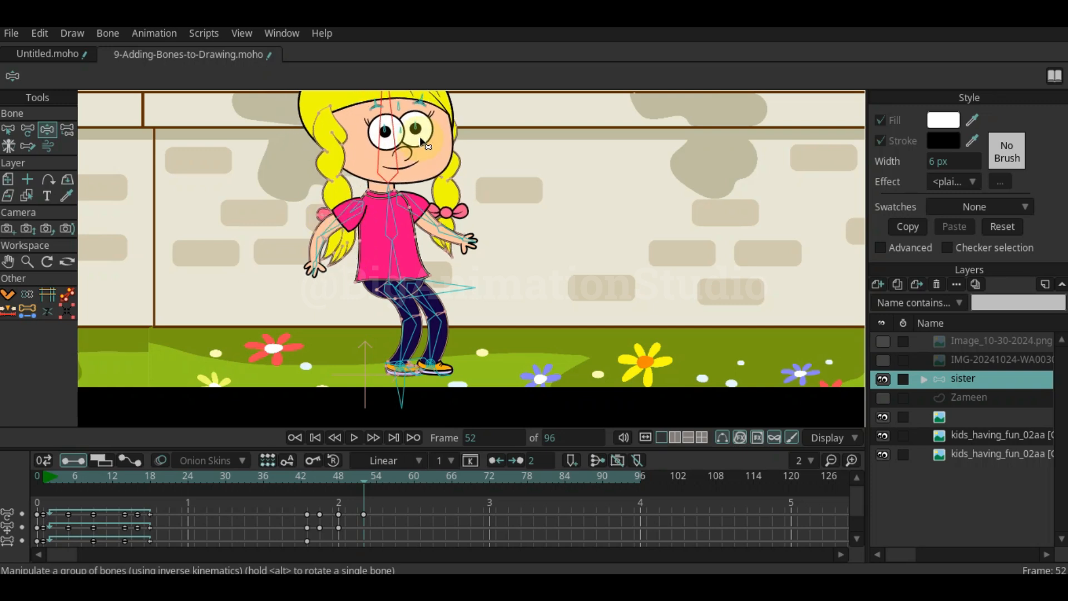
Play the animation repeatedly from about frame 36 to check how the girl stops and opens her arms
left_click(260, 479)
key("space")
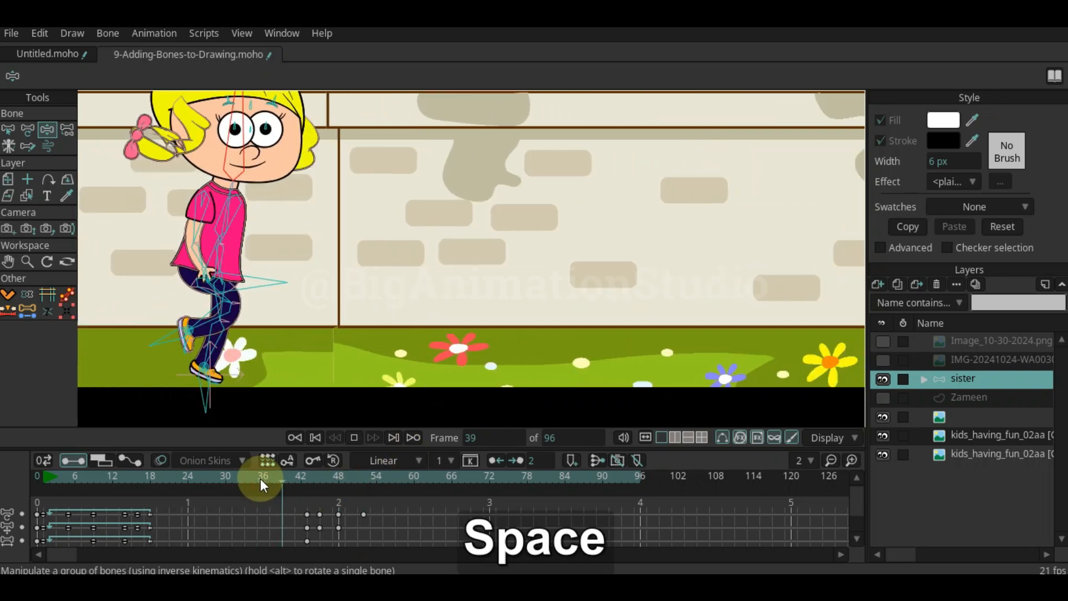
left_click(261, 478)
key("space")
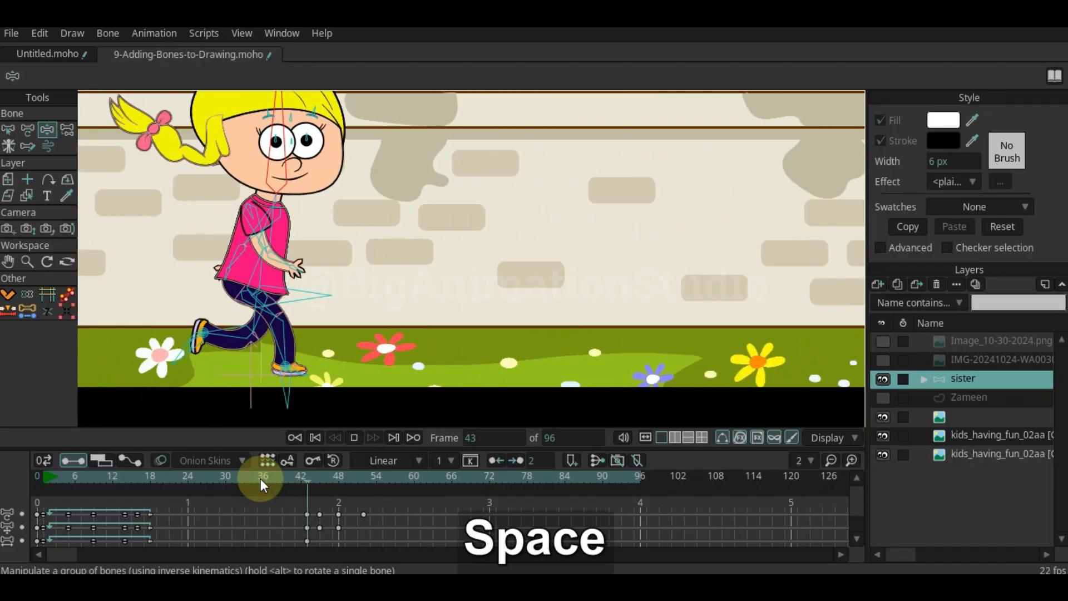
left_click(260, 479)
key("space")
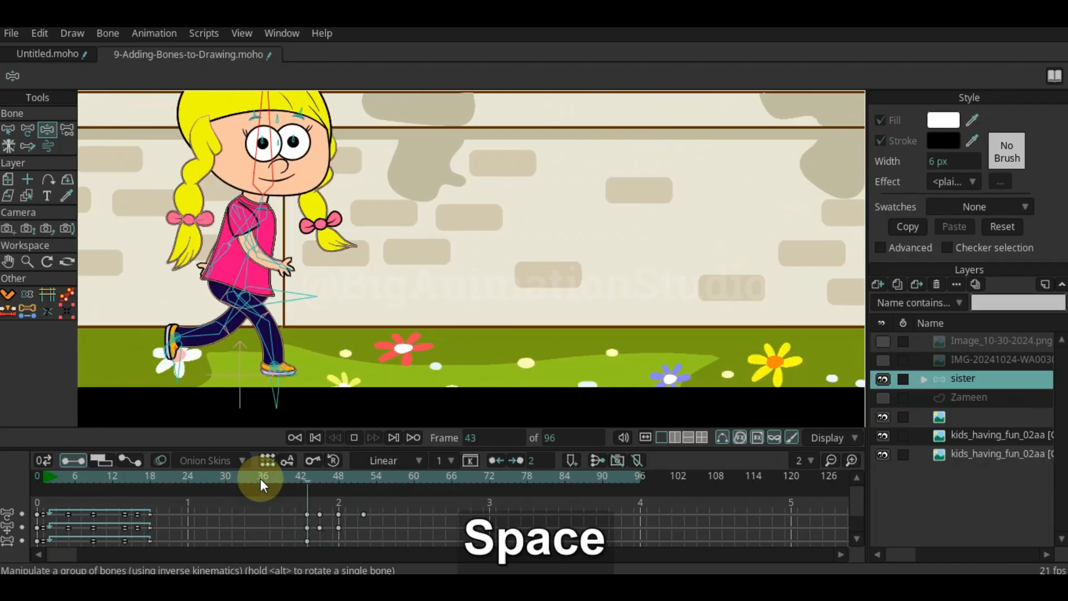
key("space")
At frame 52, shift the girl's hip bone slightly forward and down so her knees bend more
mouse_move(365, 488)
left_mouse_down()
mouse_move(329, 479)
mouse_move(363, 479)
left_mouse_up()
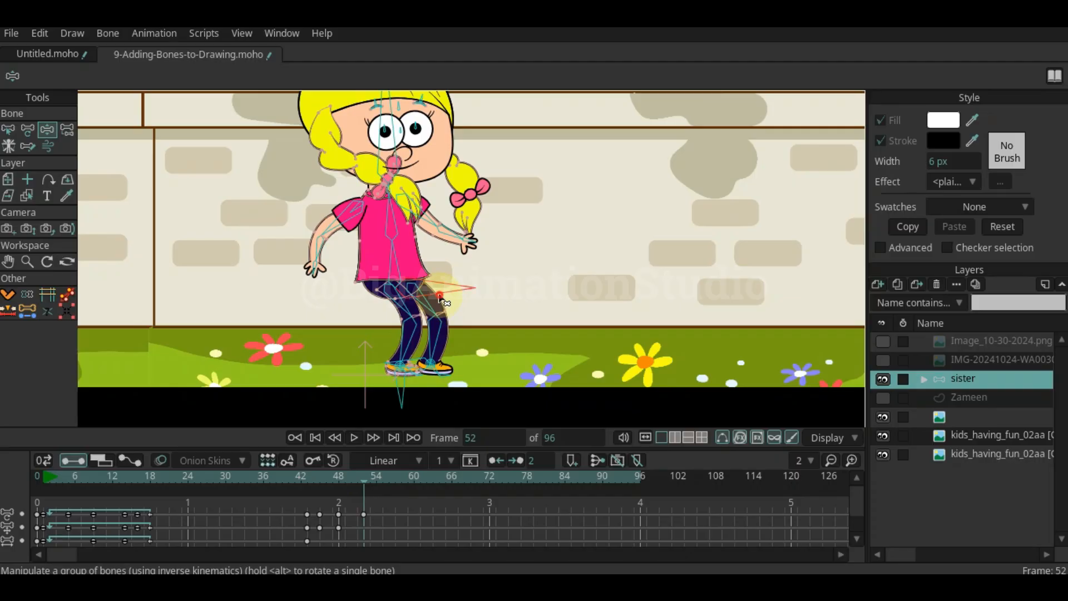
left_click_drag(440, 296, 449, 304)
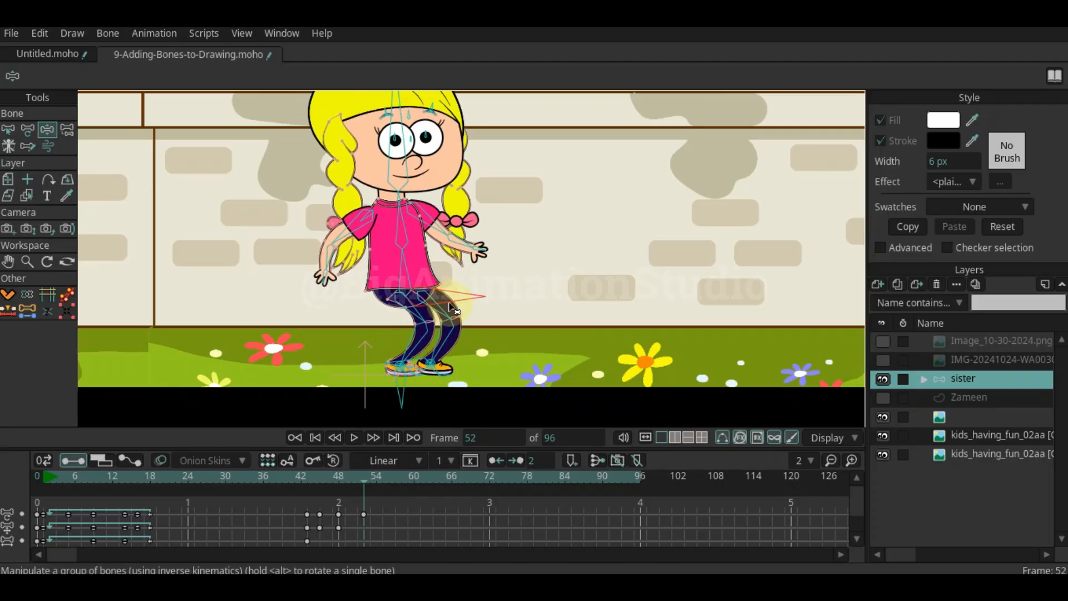
scroll(424, 349, "up", 4)
left_click_drag(319, 344, 308, 307)
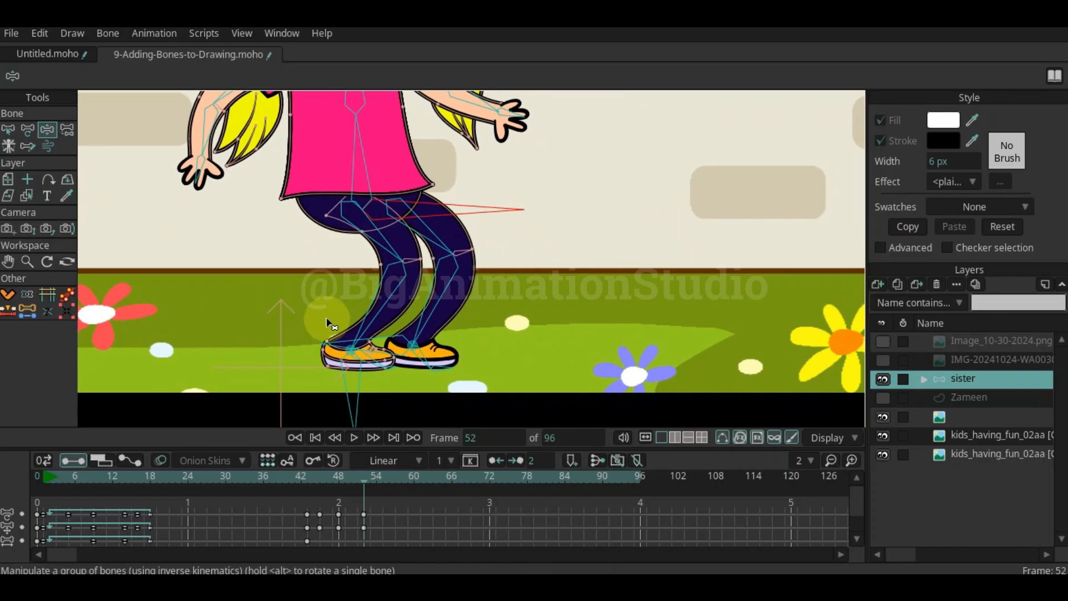
Try to stretch the rear leg's small knee bone to 104% scale with Transform Bone at frame 52
left_click_drag(358, 389, 375, 361)
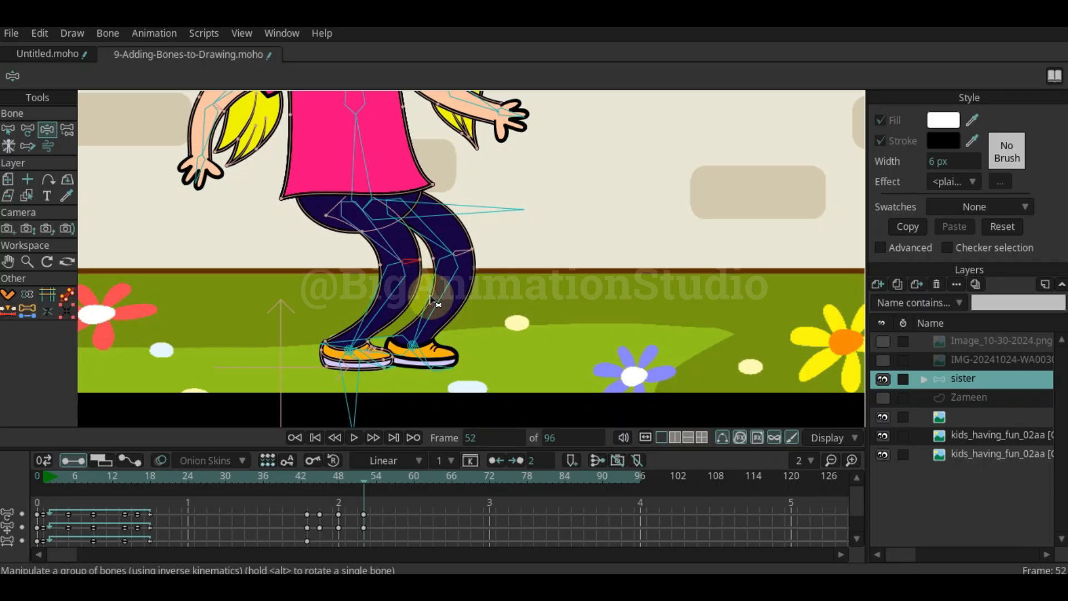
key("t")
scroll(443, 294, "up", 3)
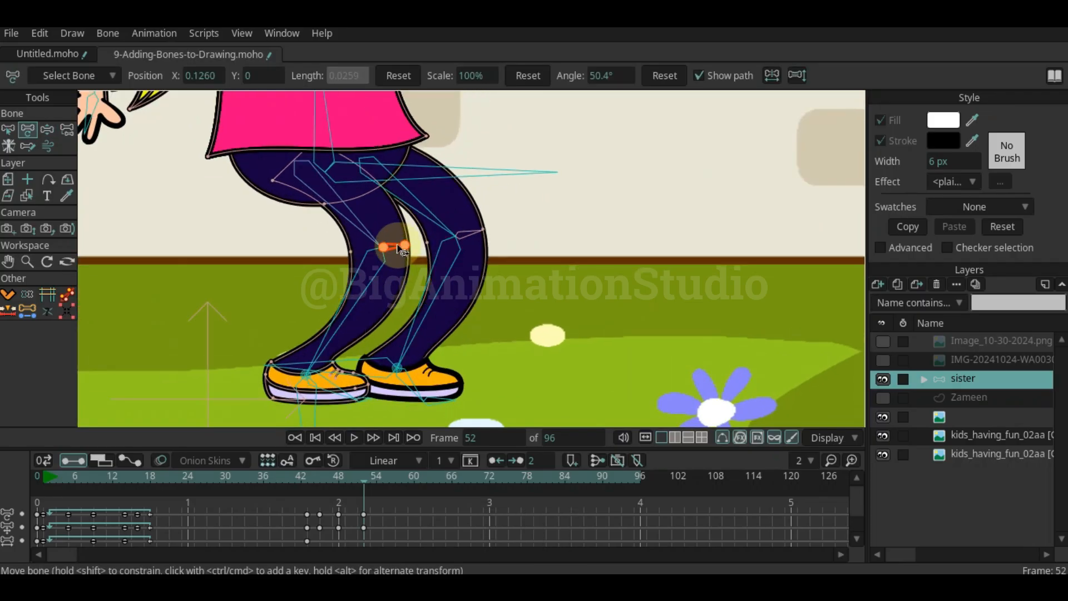
mouse_move(407, 249)
left_mouse_down()
mouse_move(418, 251)
mouse_move(407, 246)
left_mouse_up()
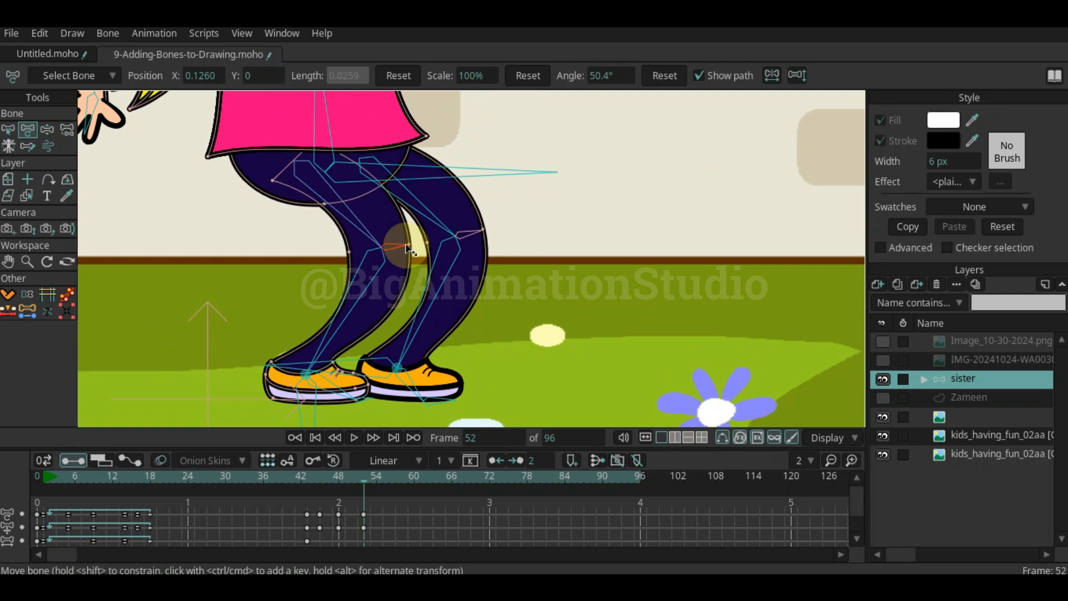
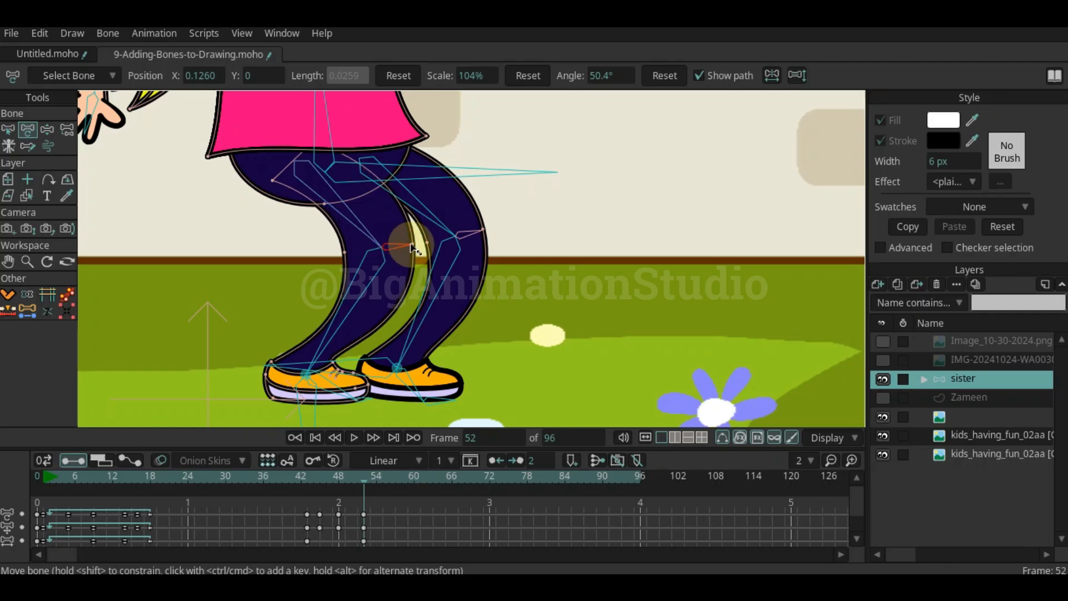
key("ctrl+z")
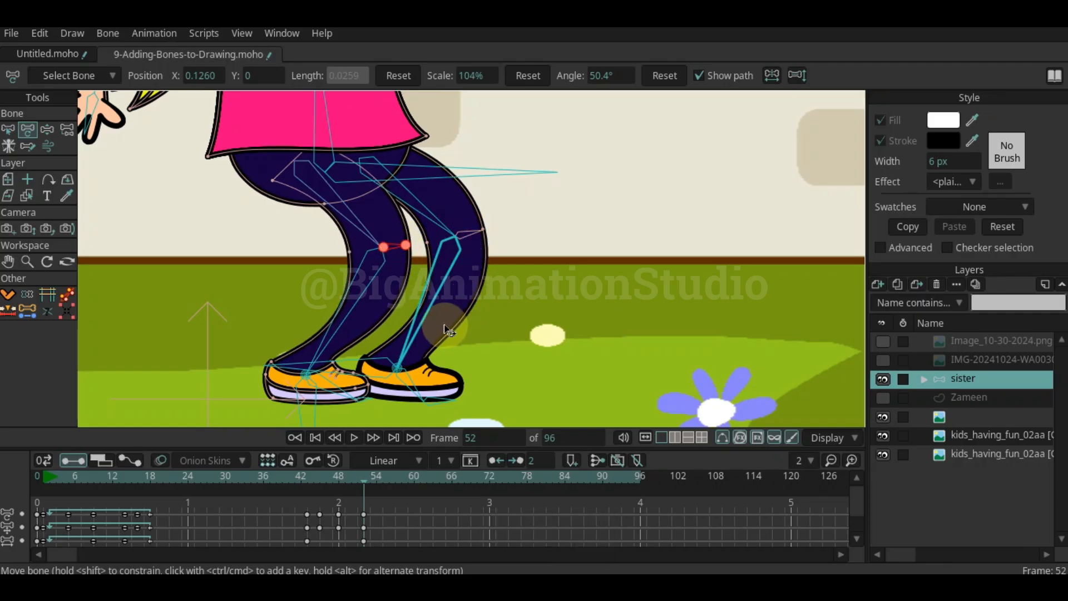
Inspect the girl's bent legs up close and play through the stop to check her landing pose
scroll(451, 328, "down", 2)
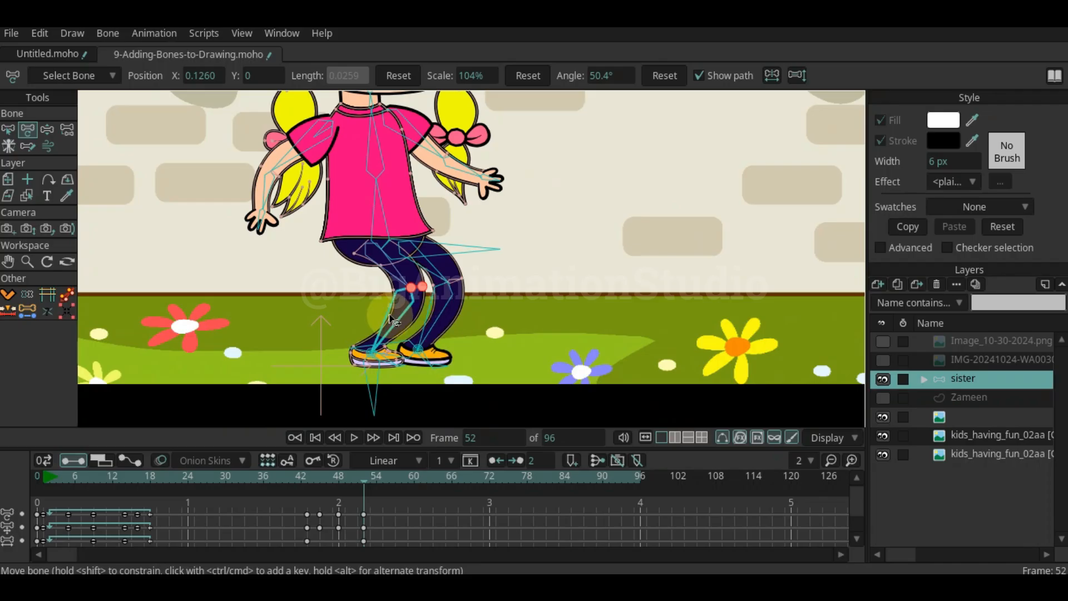
scroll(423, 328, "up", 3)
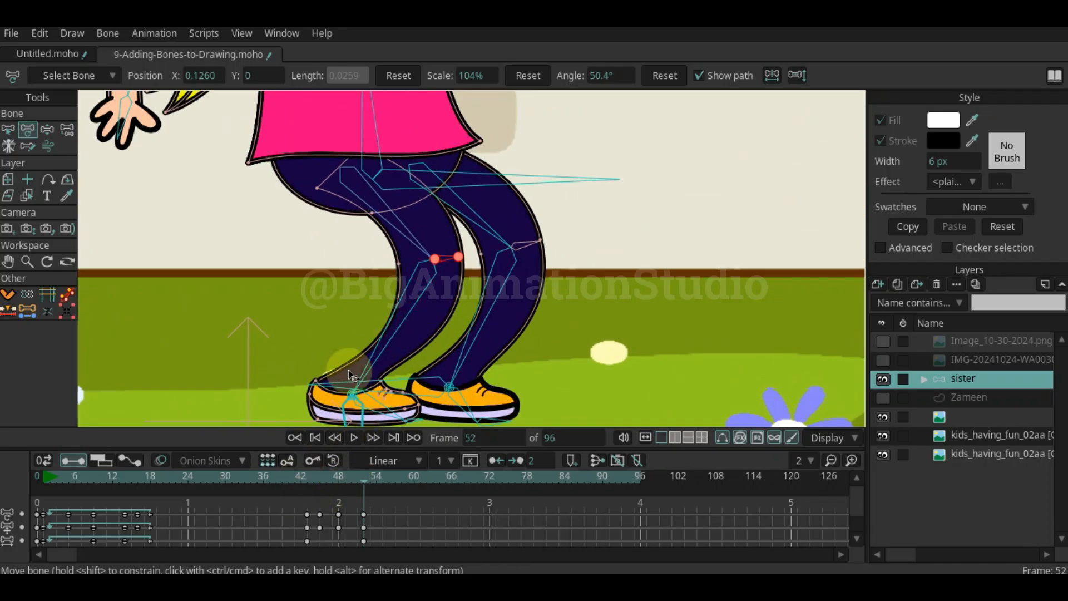
scroll(416, 267, "down", 3)
key("space")
left_click_drag(416, 266, 380, 347)
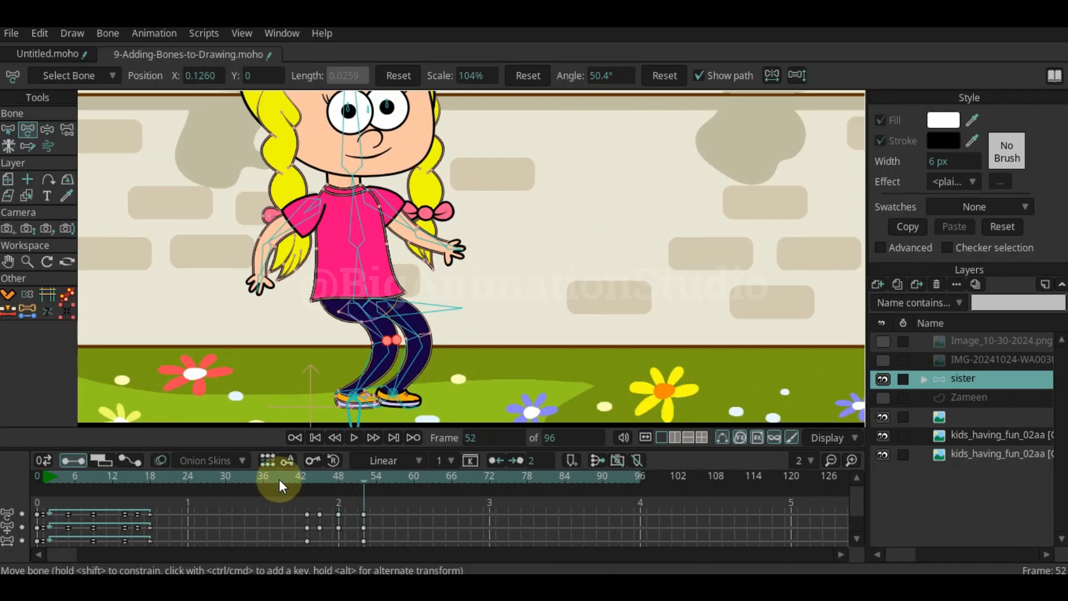
key("space")
key("space")
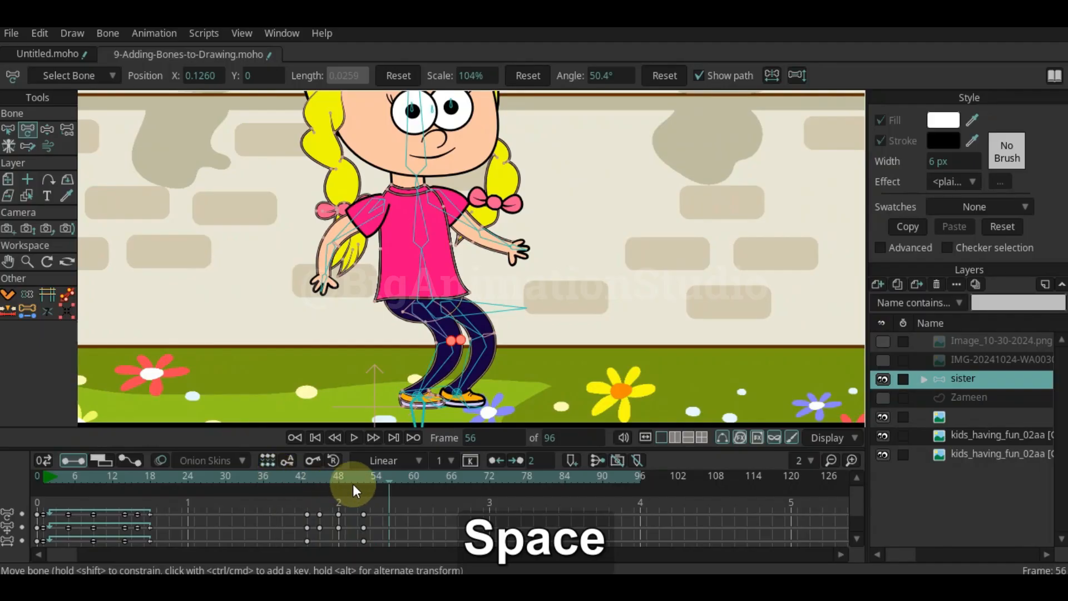
left_click_drag(302, 477, 347, 475)
At frame 52, lower the girl's hip bone a little further with Manipulate Bones to deepen her crouch
mouse_move(363, 475)
left_mouse_down()
mouse_move(349, 476)
mouse_move(365, 475)
left_mouse_up()
left_click(380, 361)
left_click_drag(381, 365, 384, 336)
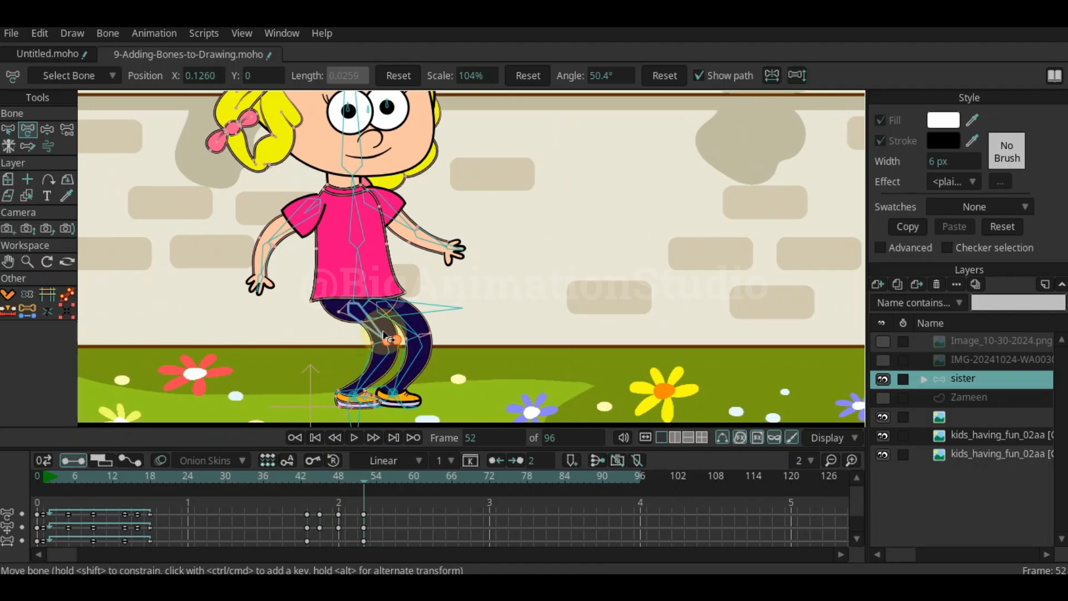
key("z")
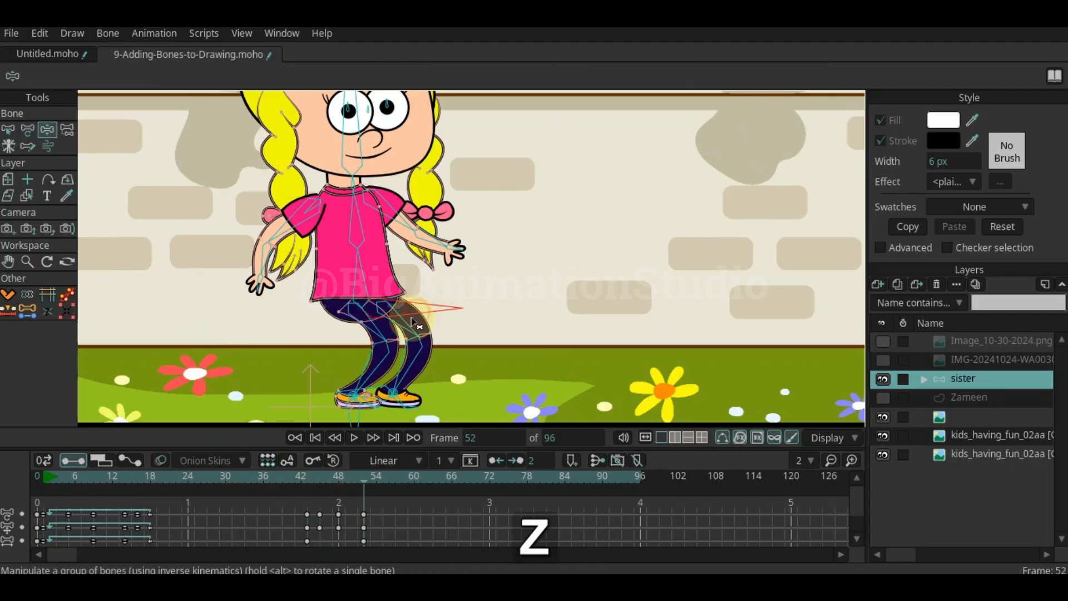
left_click_drag(416, 316, 417, 324)
scroll(372, 346, "up", 2)
At frame 52, shift the upper ends of both thigh bones backward with Transform Bone, placing the front one at X 0.0082, Y 0.0195
key("t")
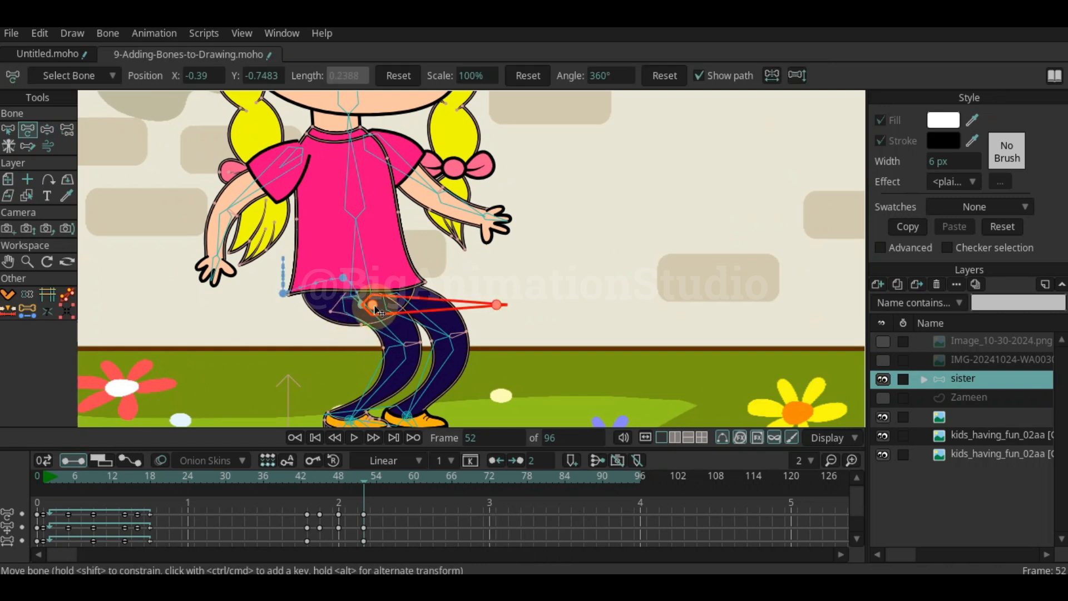
left_click(353, 306)
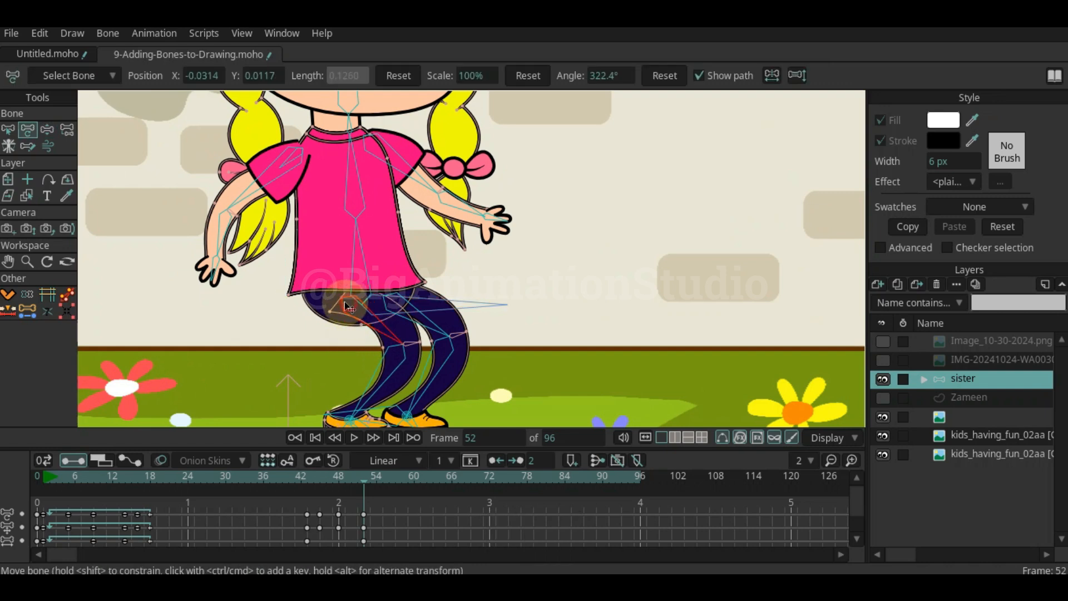
left_click_drag(349, 307, 330, 305)
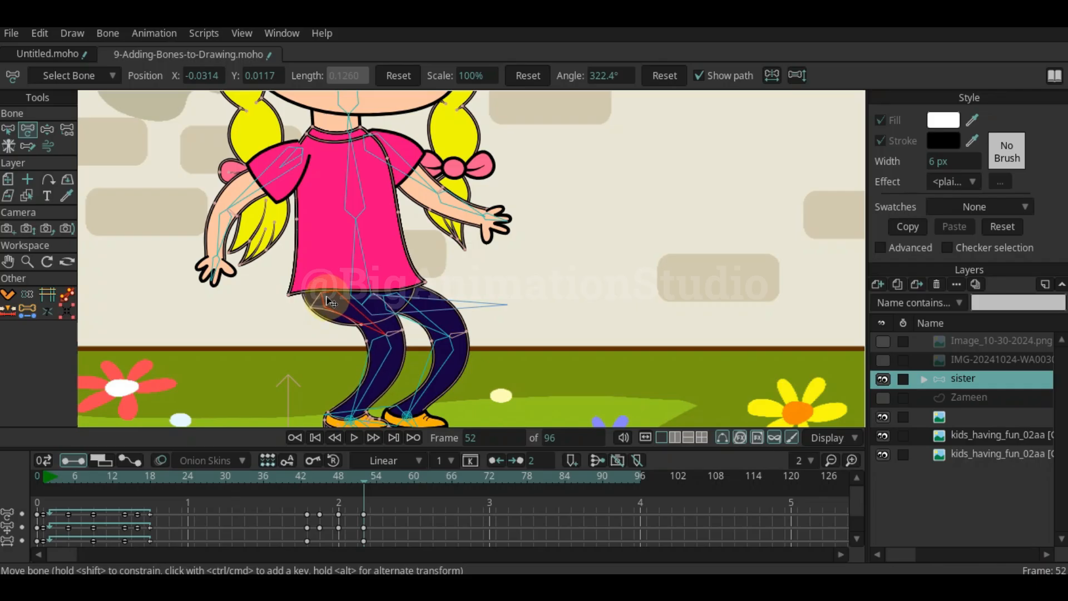
left_click(457, 334)
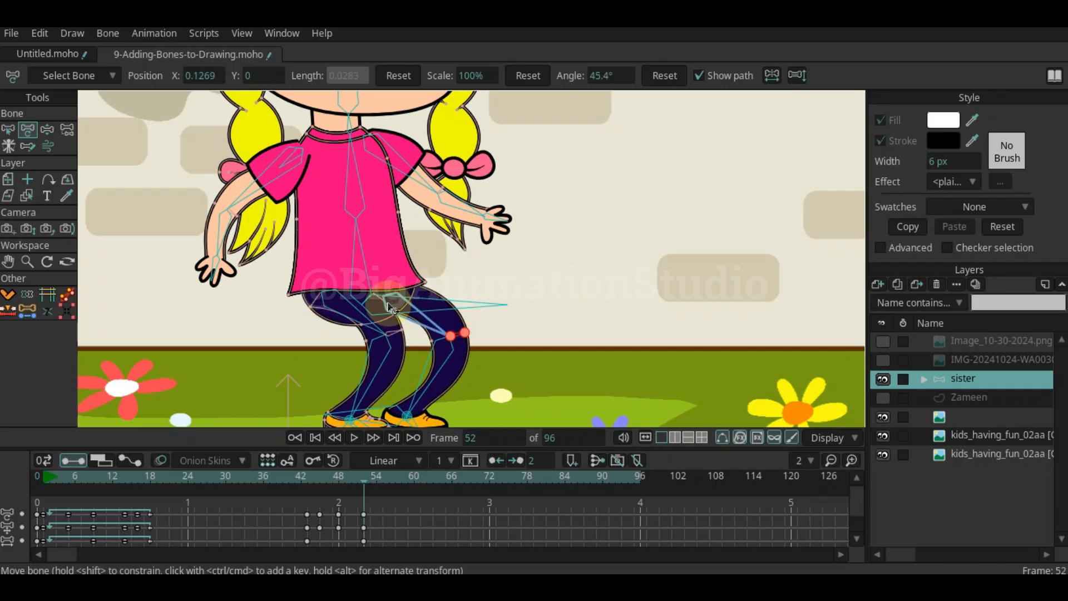
left_click_drag(390, 303, 377, 300)
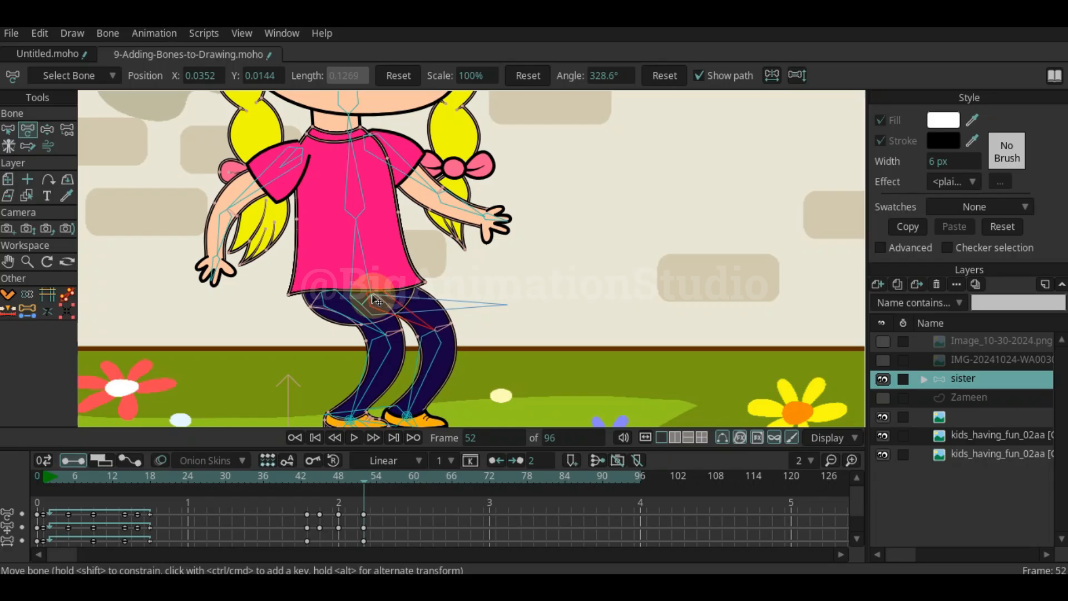
Add a position key for the girl's hip bone at frame 57 to hold the crouch
left_click_drag(363, 479, 397, 479)
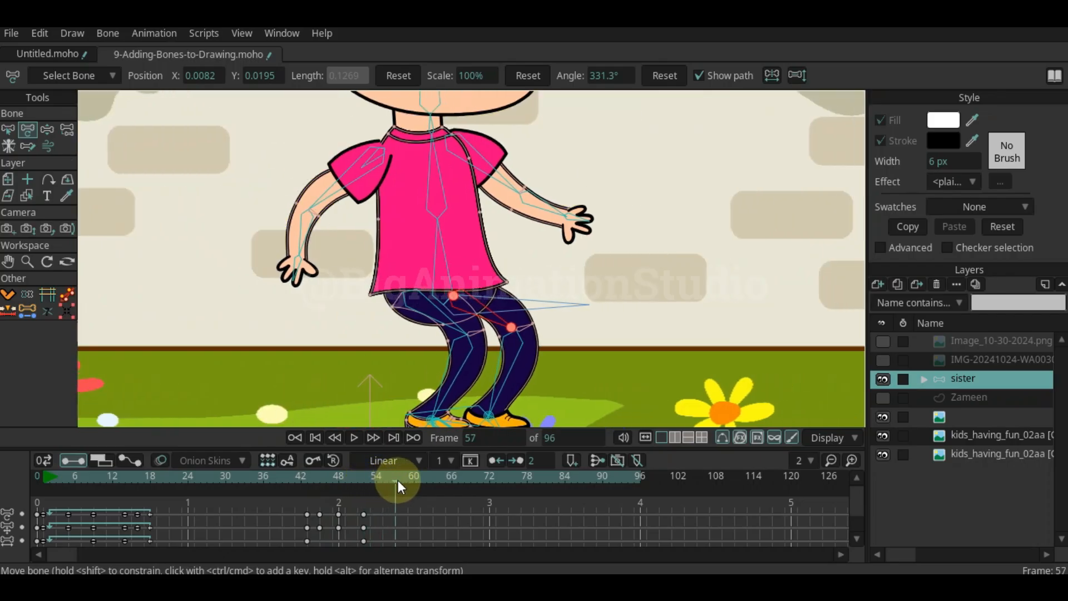
left_click(489, 306)
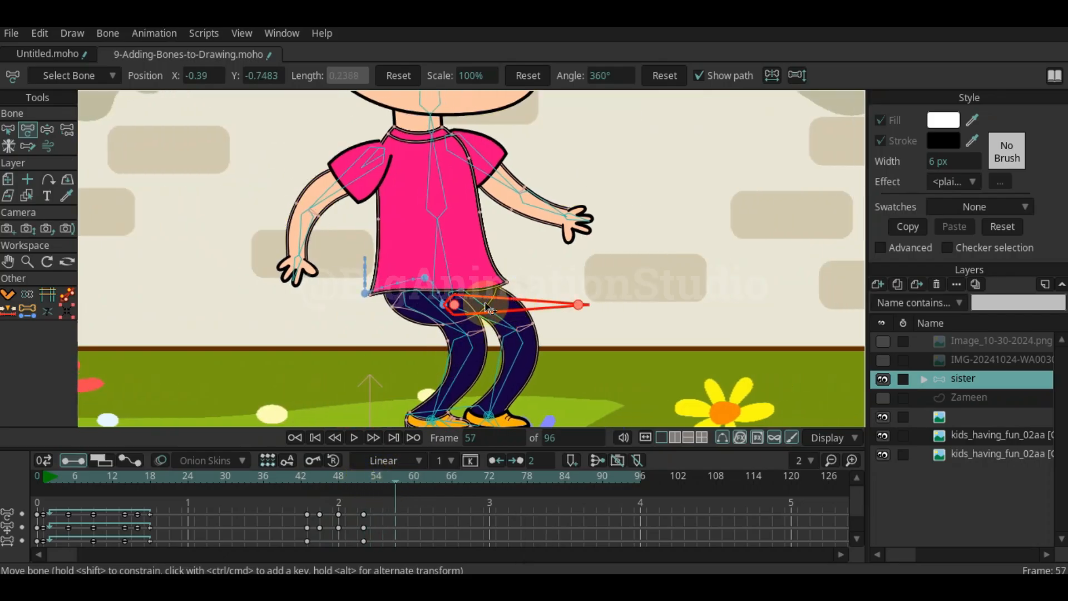
left_click(457, 309)
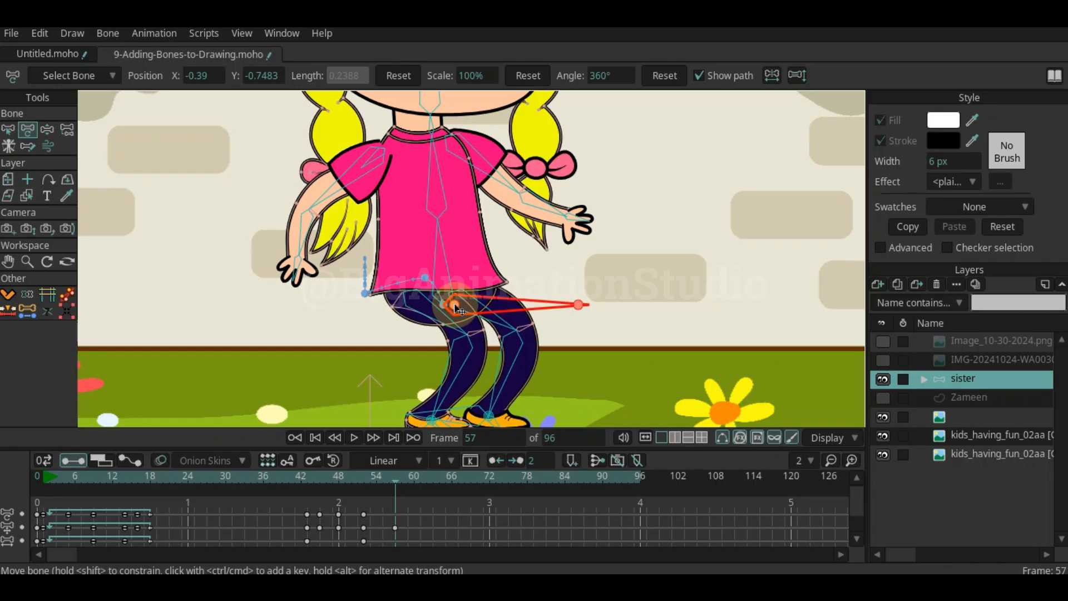
At frame 61, raise the hip bone to bring the girl upright and reset the positions of both thigh bones
left_click_drag(396, 480, 421, 480)
left_click_drag(436, 304, 455, 270)
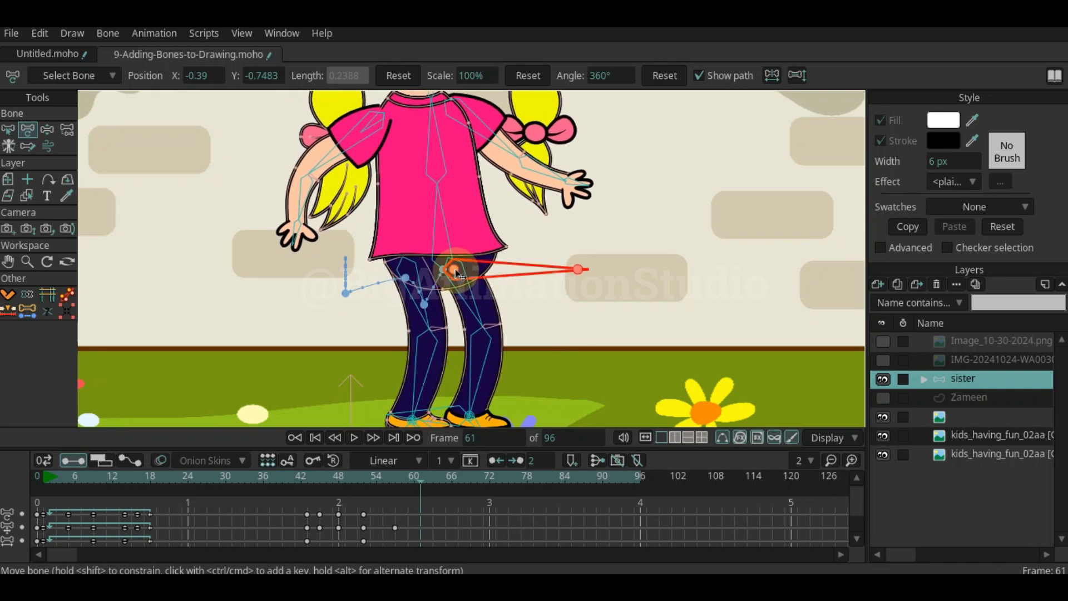
left_click(462, 300)
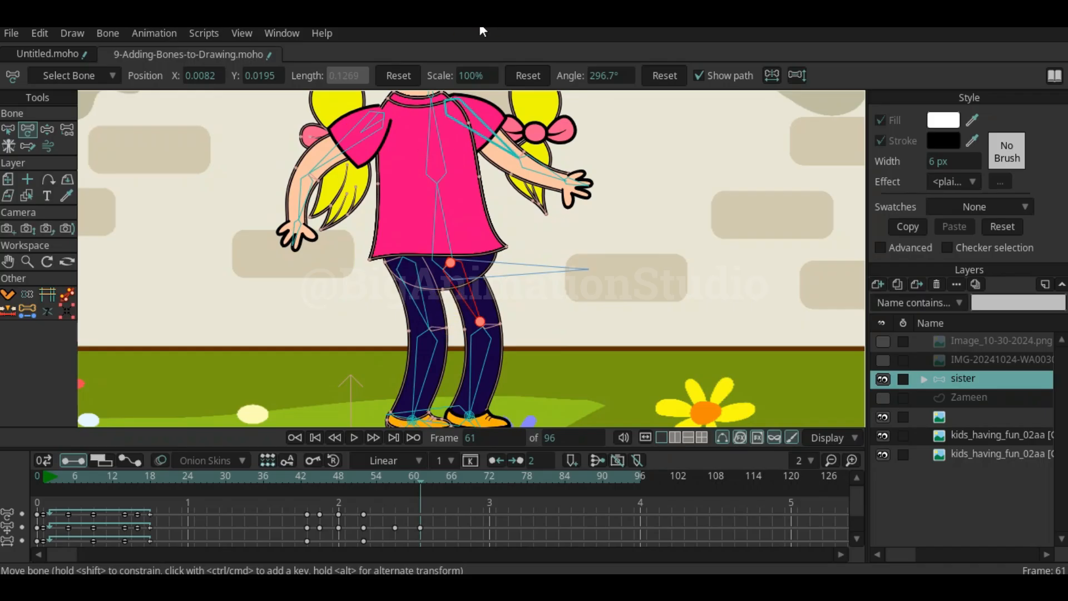
left_click(405, 75)
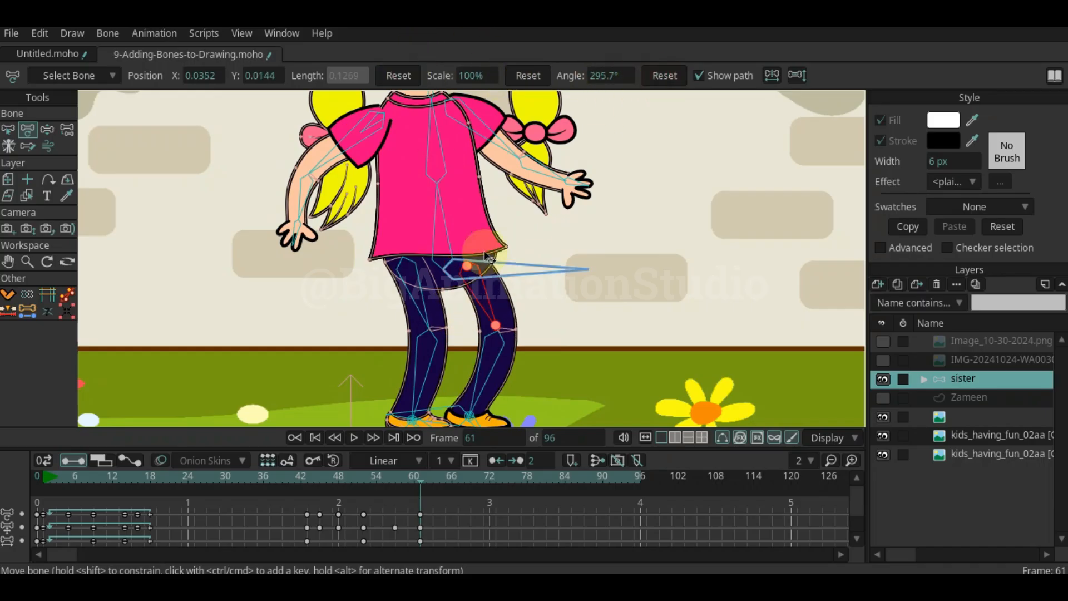
left_click(418, 308)
left_click(398, 75)
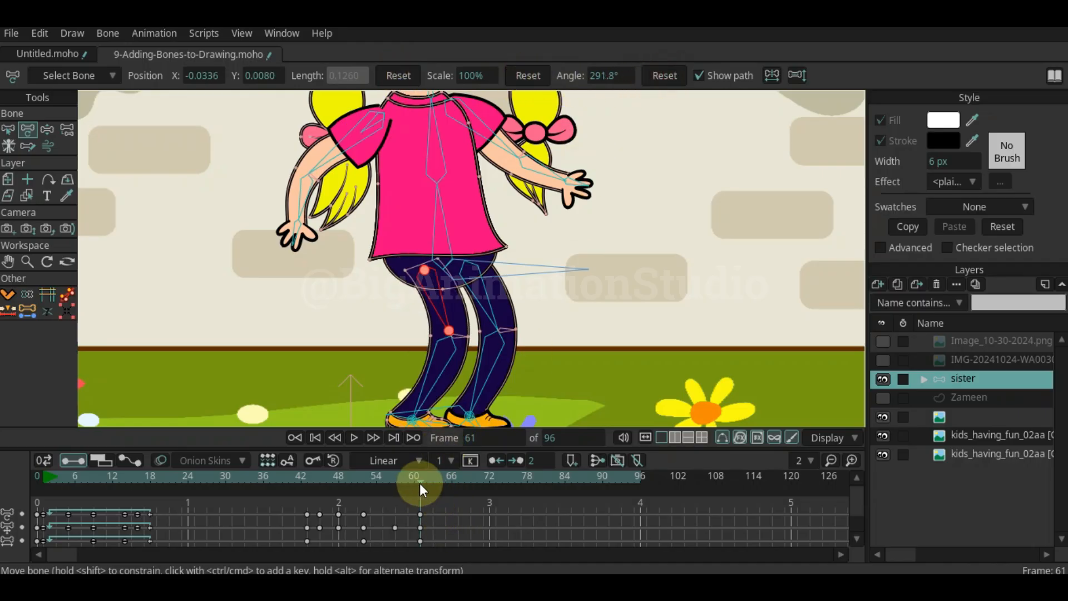
Play and scrub the animation from frame 43 through frame 61 to check the girl's stop, crouch and rise
left_click_drag(418, 478, 394, 490)
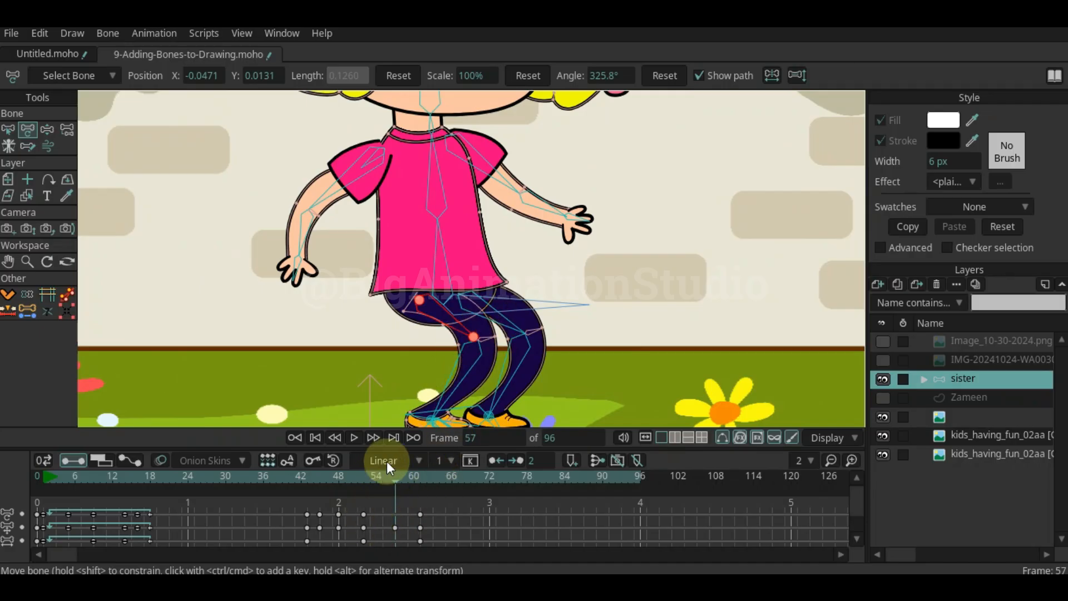
mouse_move(395, 476)
left_mouse_down()
mouse_move(363, 480)
mouse_move(396, 482)
left_mouse_up()
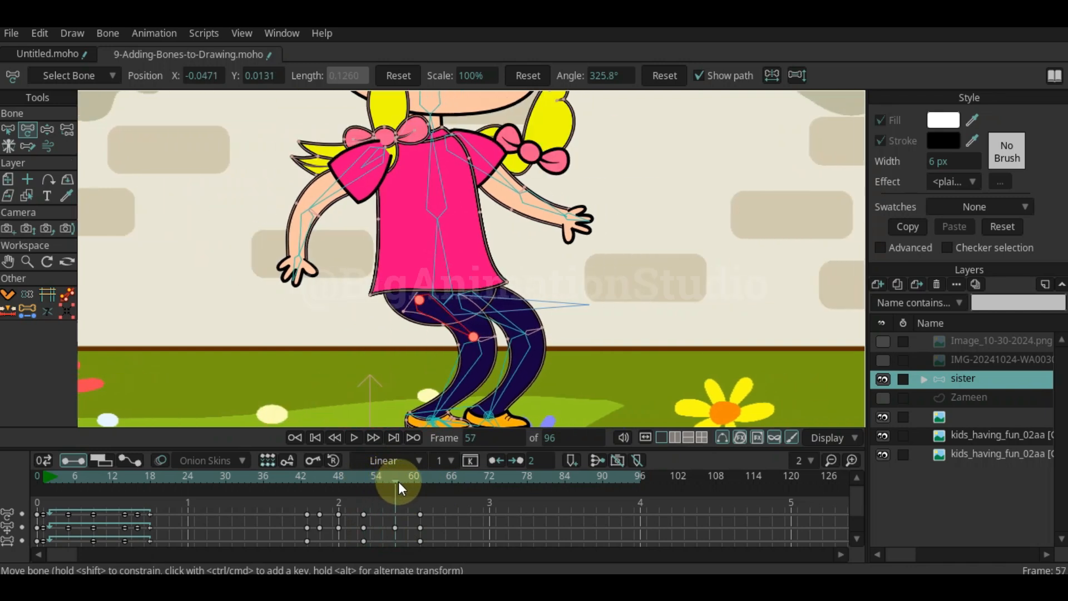
left_click_drag(415, 345, 441, 302)
left_click(306, 476)
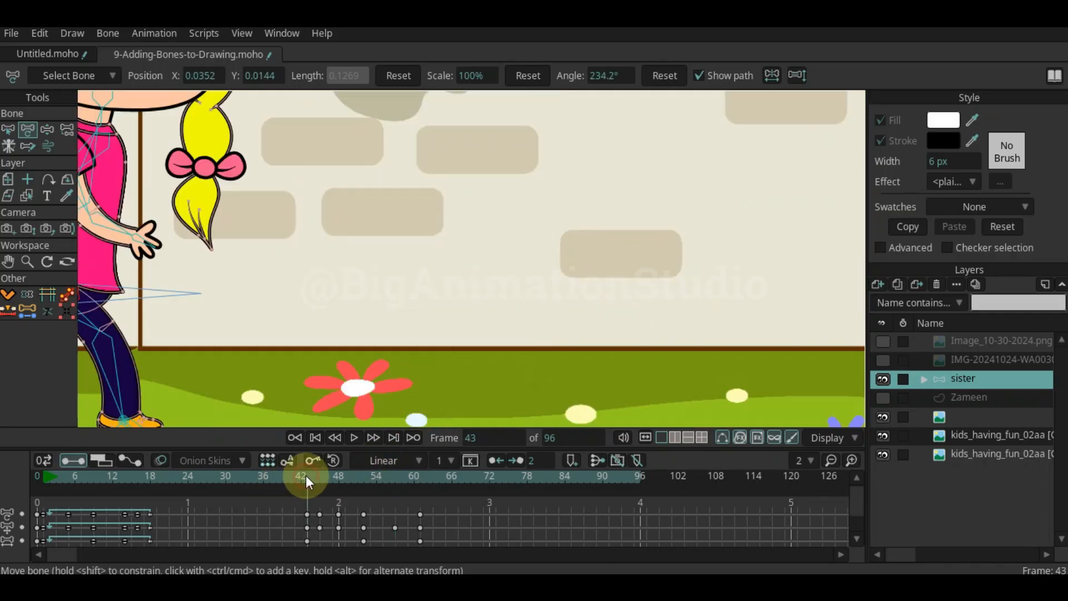
key("space")
key("space")
key("space")
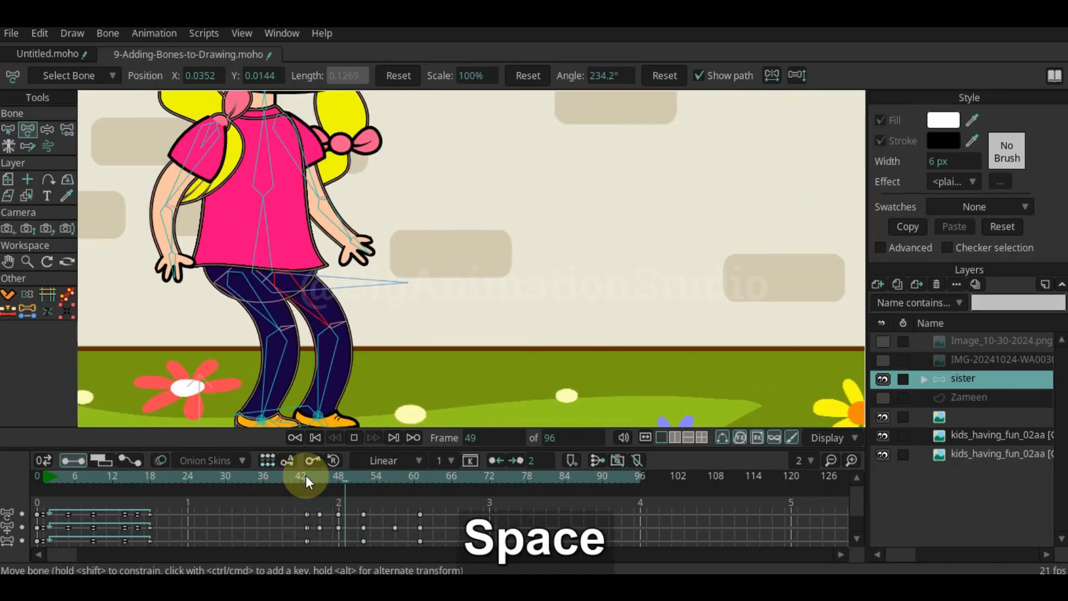
left_click_drag(376, 482, 421, 479)
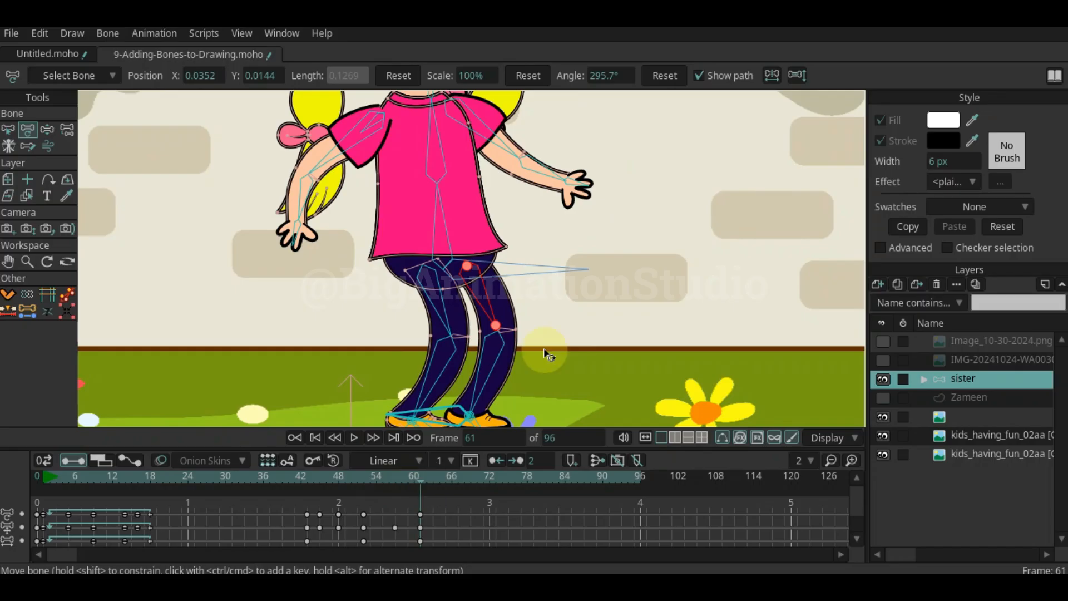
At frame 52, tilt the girl's head and torso backward with Manipulate Bones so that she leans back while crouching
scroll(544, 351, "down", 1)
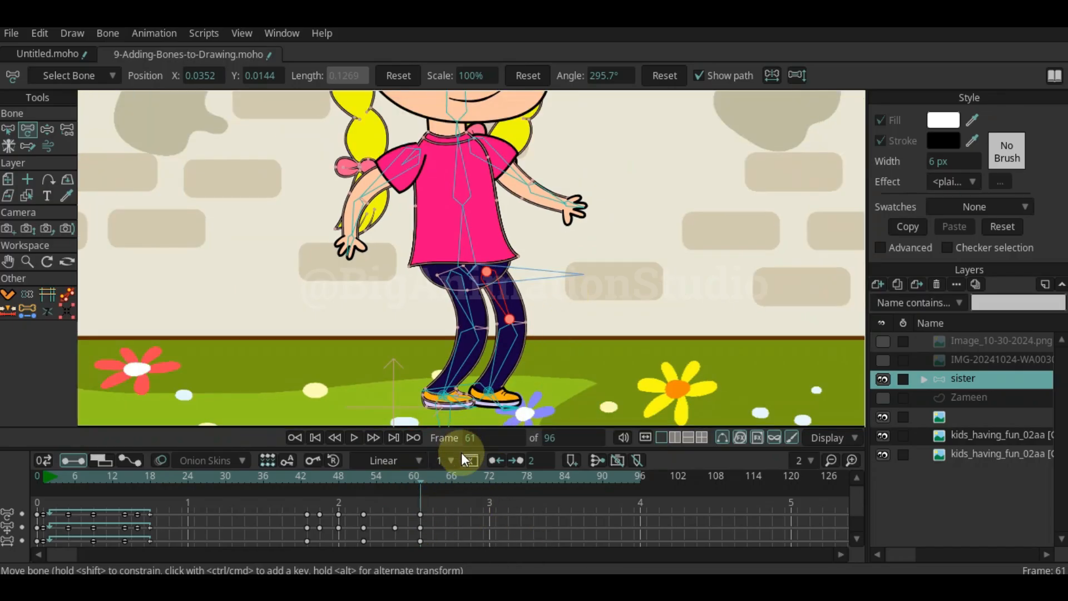
left_click_drag(462, 452, 463, 375)
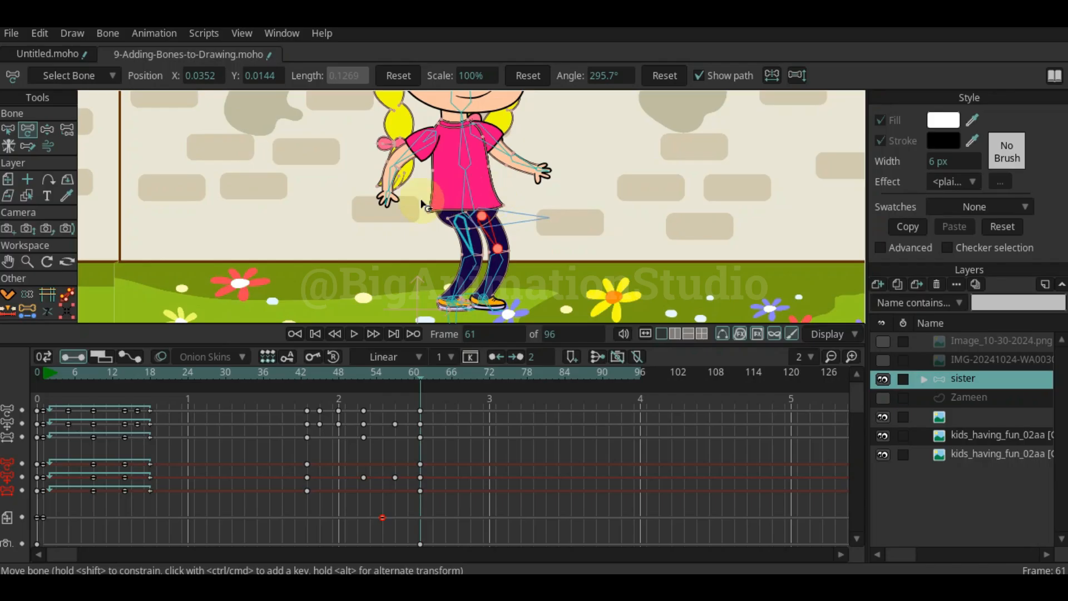
key("space")
left_click_drag(394, 205, 348, 271)
left_click(263, 370)
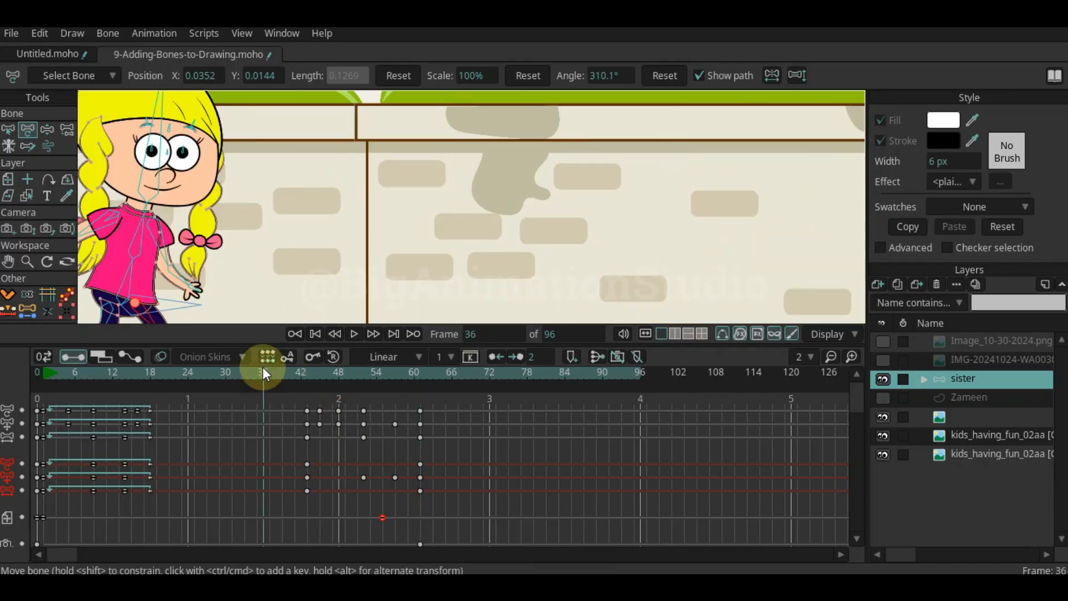
left_click_drag(265, 368, 367, 378)
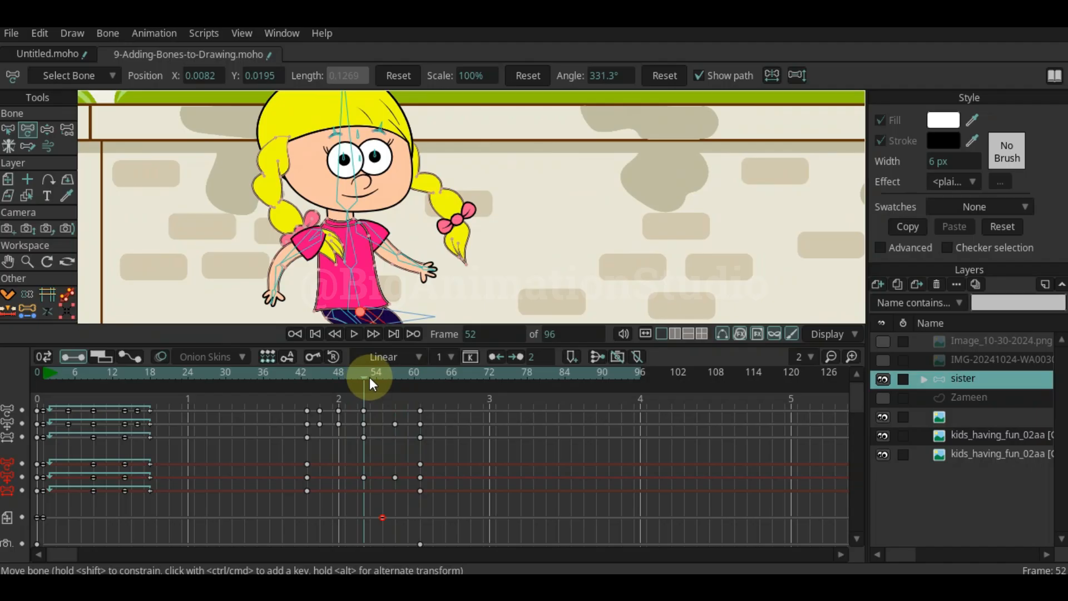
key("z")
key("ctrl+z")
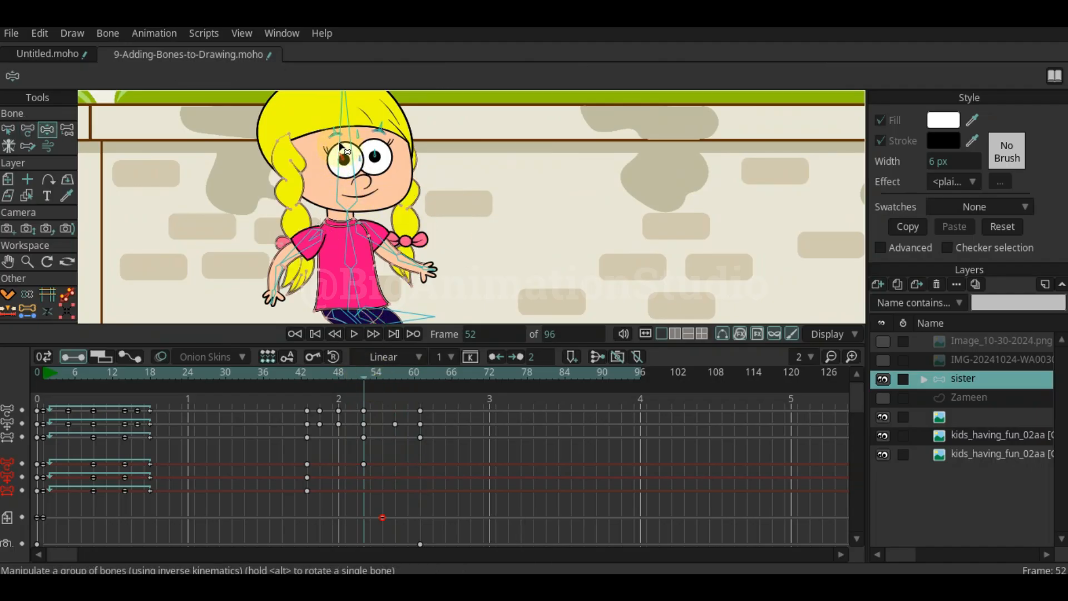
left_click_drag(344, 150, 308, 158)
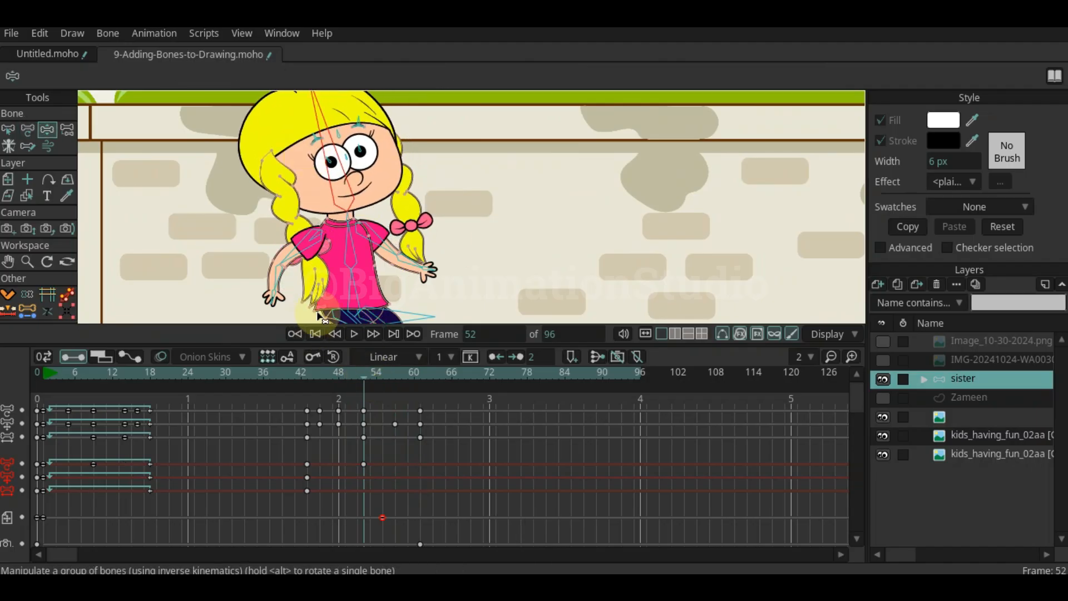
left_click_drag(351, 286, 341, 284)
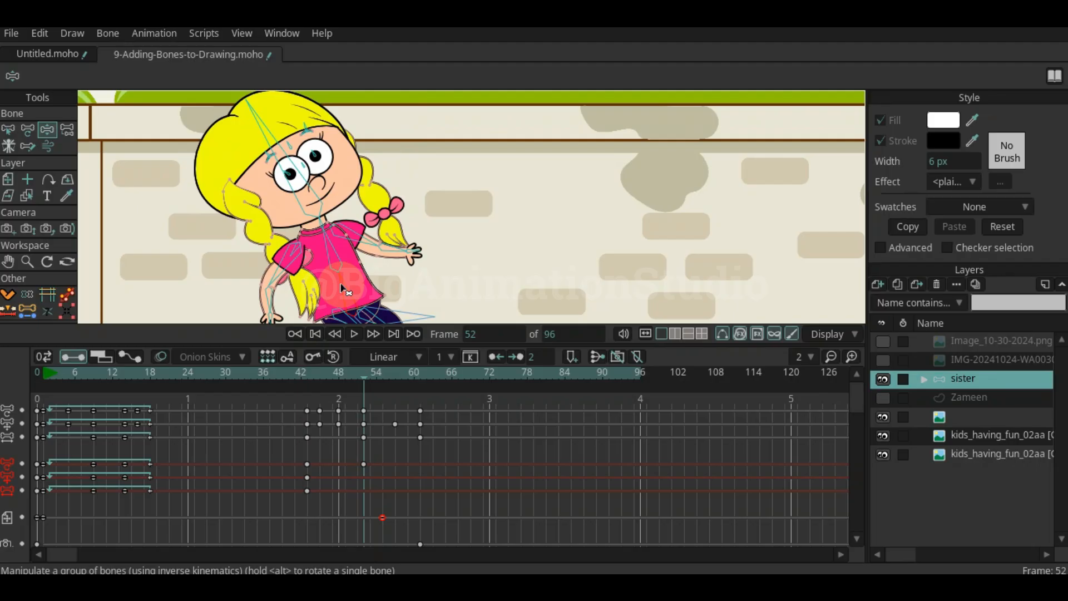
Key the backward lean of the head and torso at frame 57, and straighten both at frame 61 with Manipulate Bones
left_click_drag(362, 376, 398, 382)
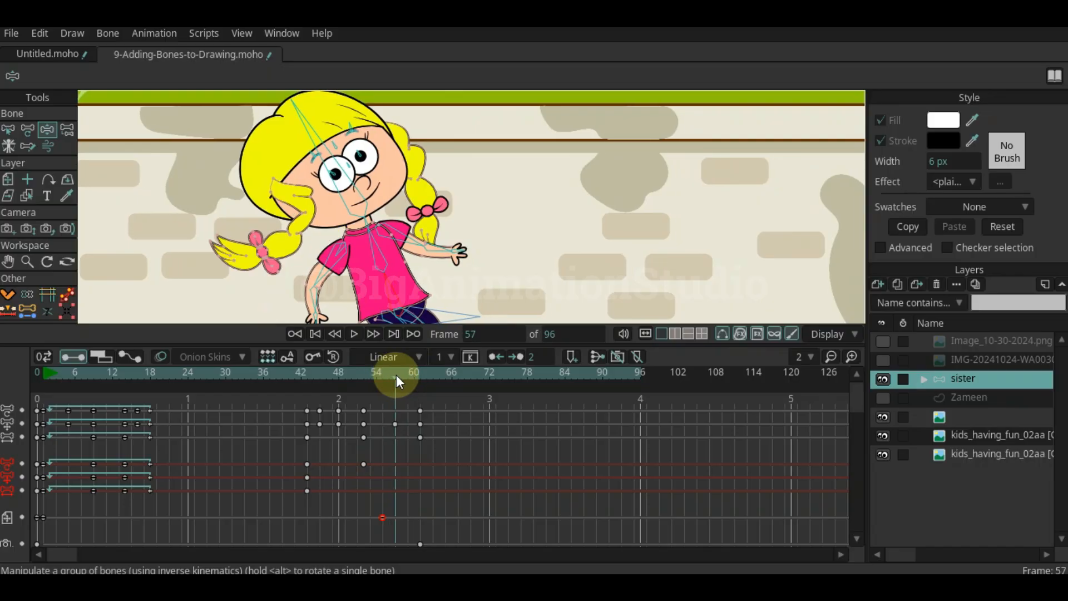
left_click_drag(342, 195, 344, 197)
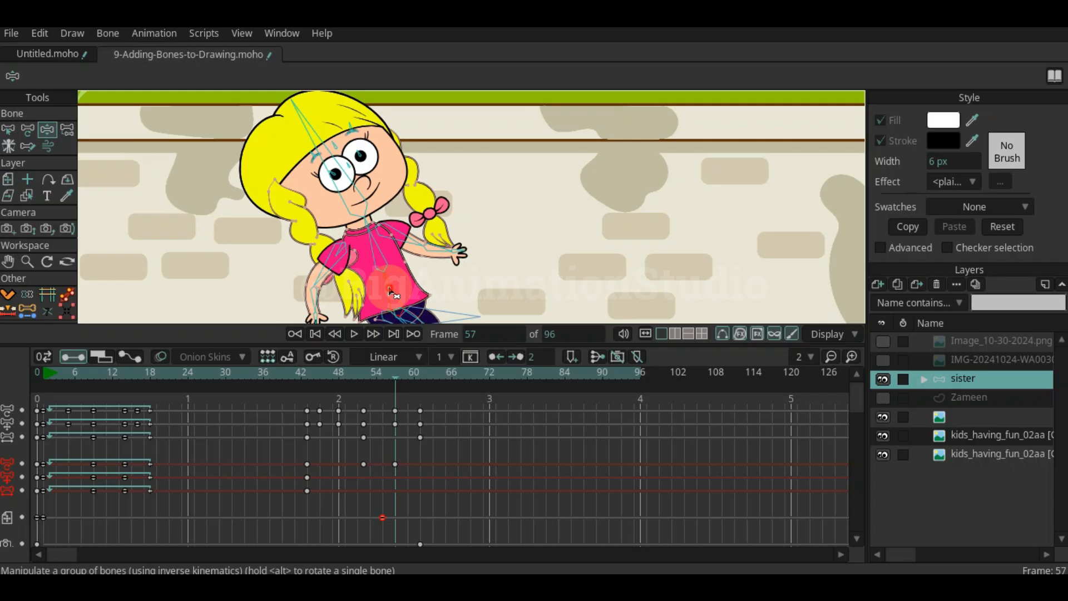
left_click(422, 376)
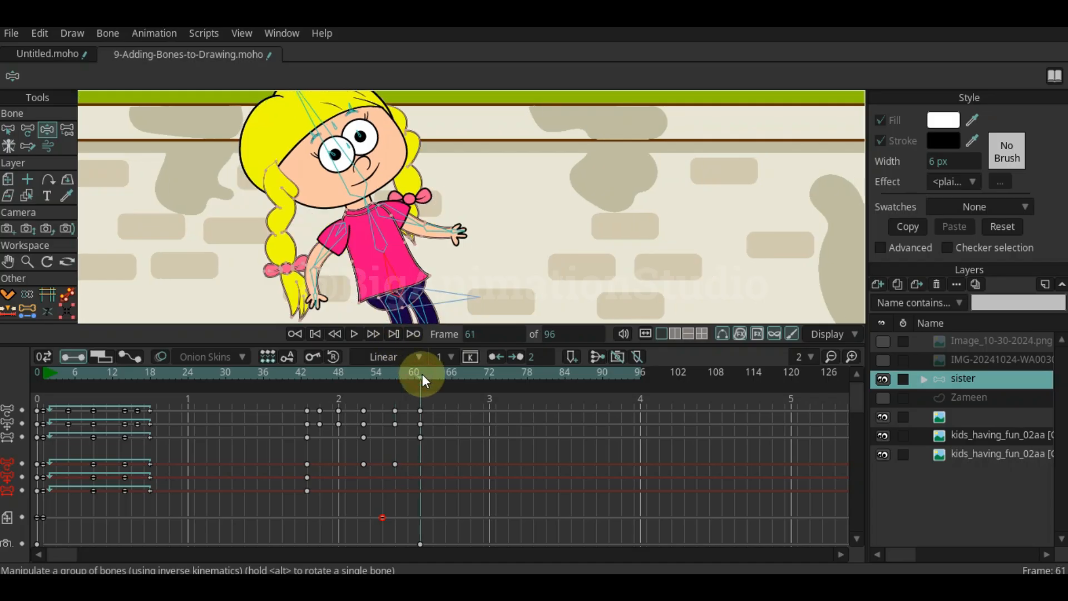
mouse_move(354, 164)
left_mouse_down()
mouse_move(334, 176)
mouse_move(371, 167)
left_mouse_up()
left_click_drag(396, 278, 402, 273)
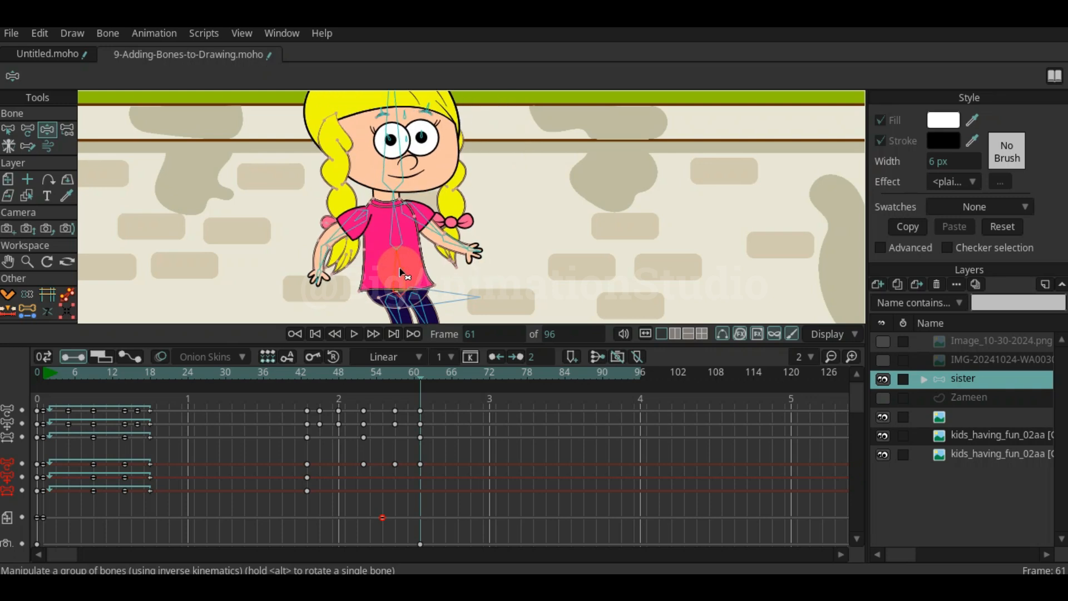
At frame 61, reset the lower torso bone's angle and position and the head bone's angle with Transform Bone
key("t")
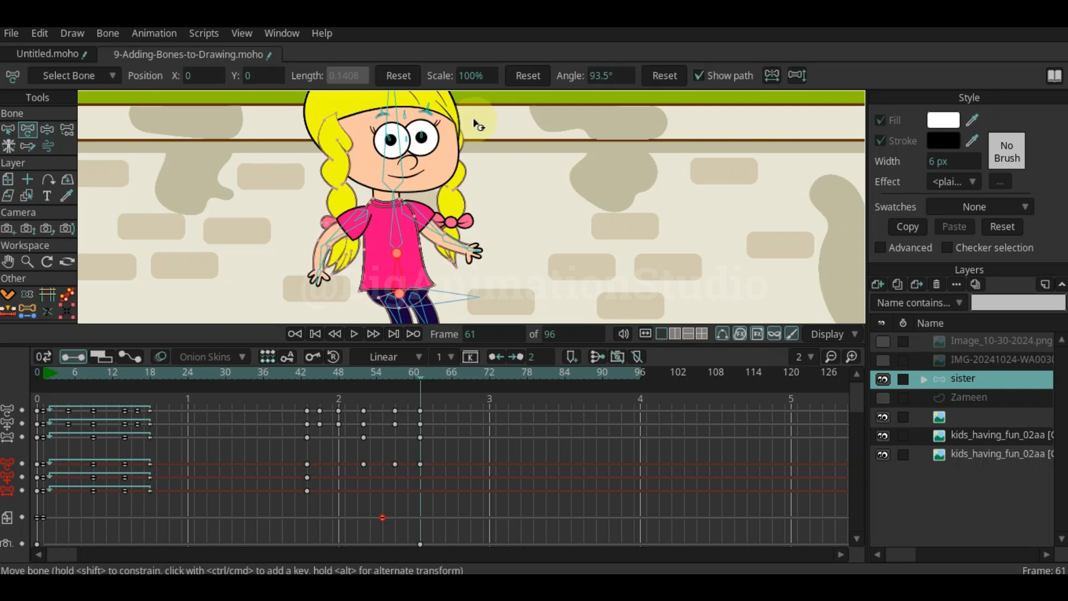
left_click(656, 78)
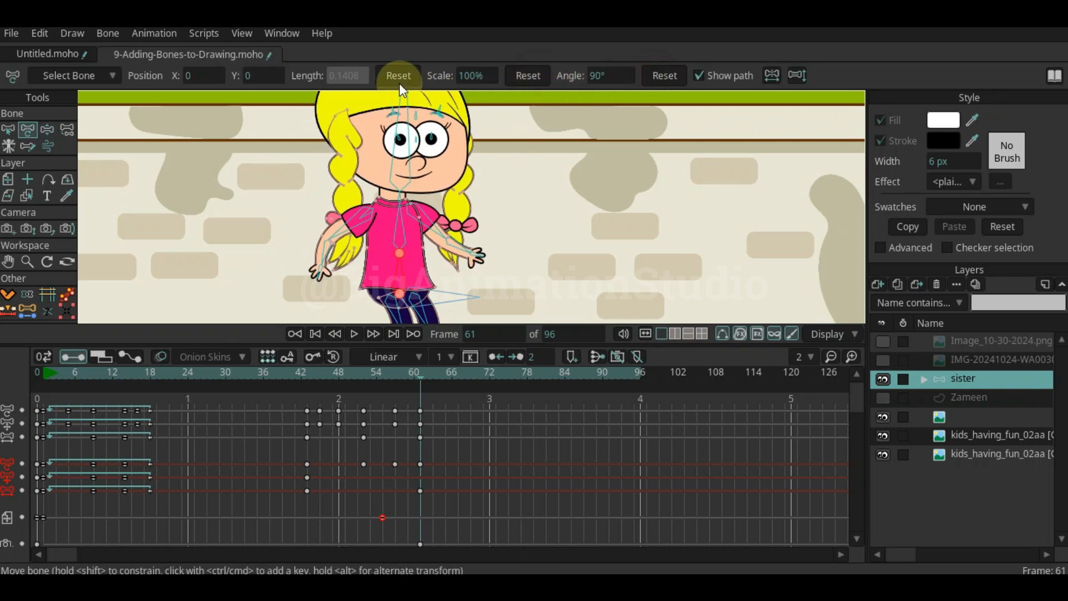
left_click(399, 71)
left_click(409, 191)
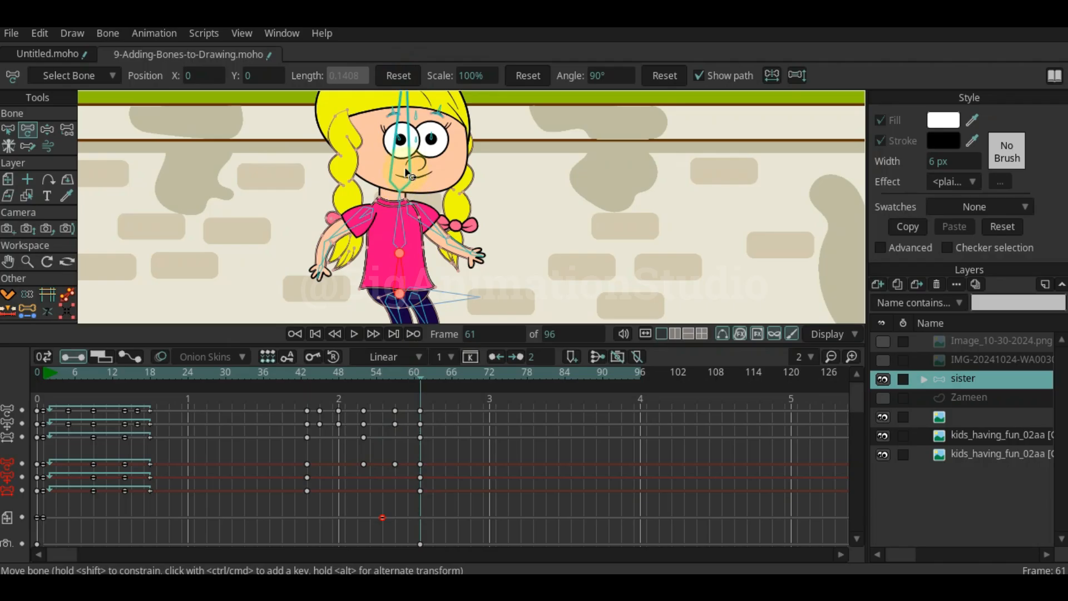
left_click(409, 176)
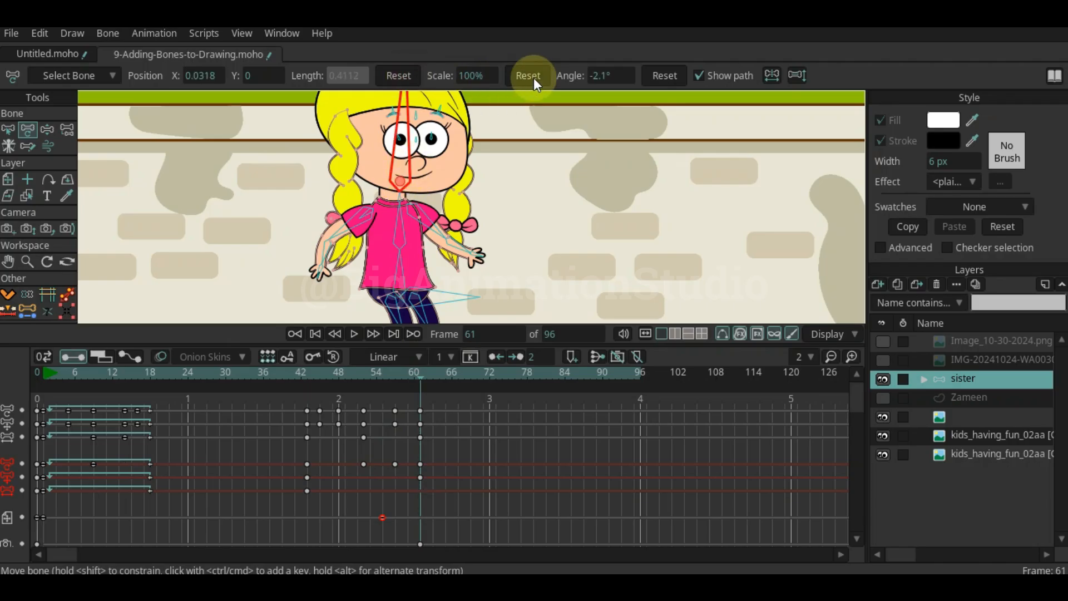
left_click(660, 75)
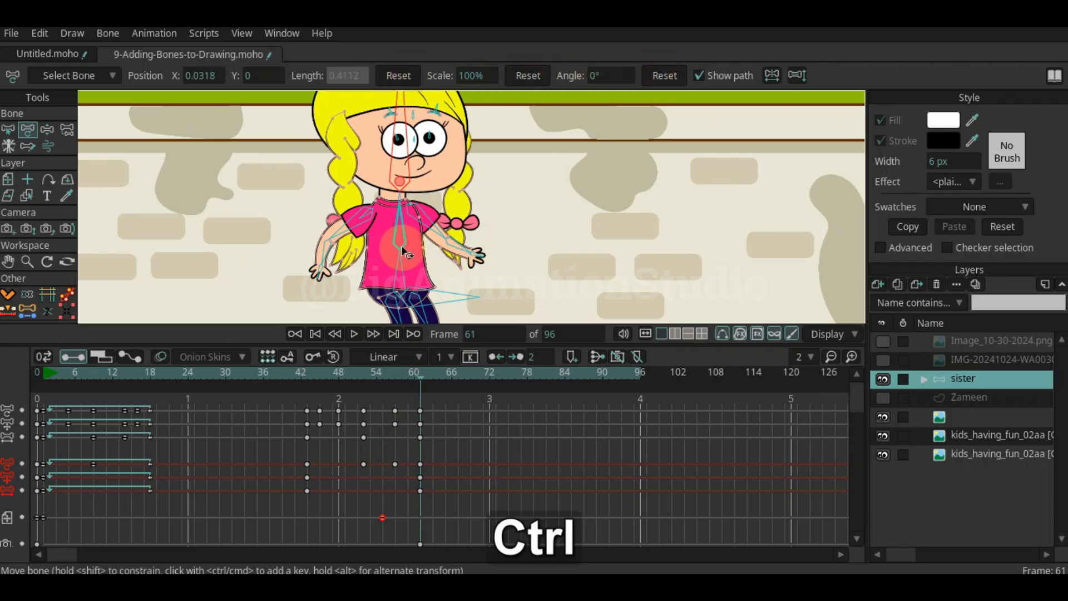
At frame 61, move the hip bone up and backward to X -0.3828, Y -0.6668 so that the legs straighten
scroll(398, 285, "down", 3)
scroll(403, 281, "up", 3)
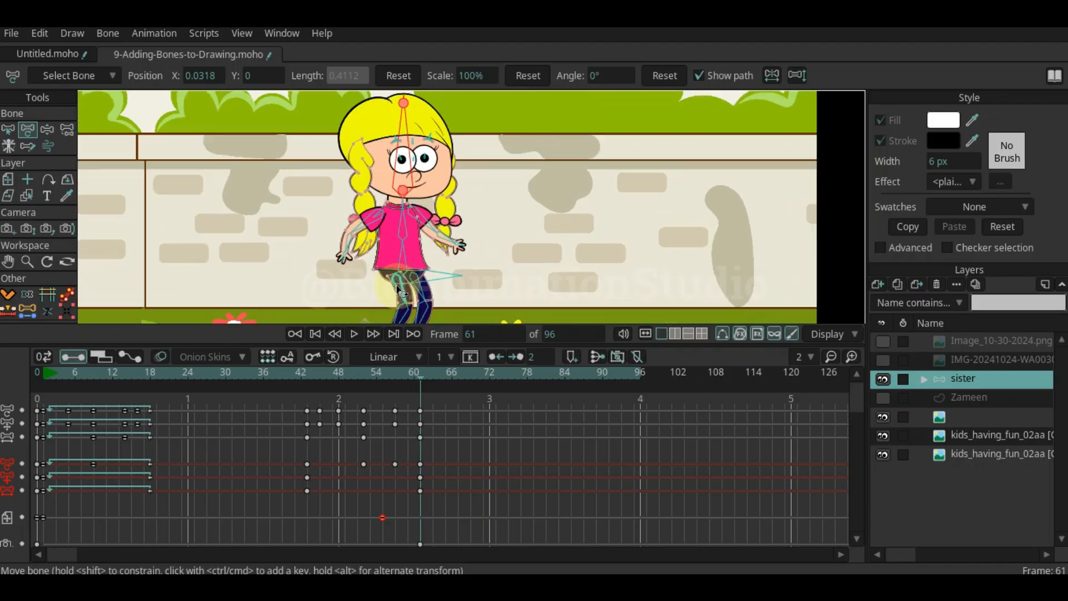
key("space")
left_click_drag(367, 282, 367, 192)
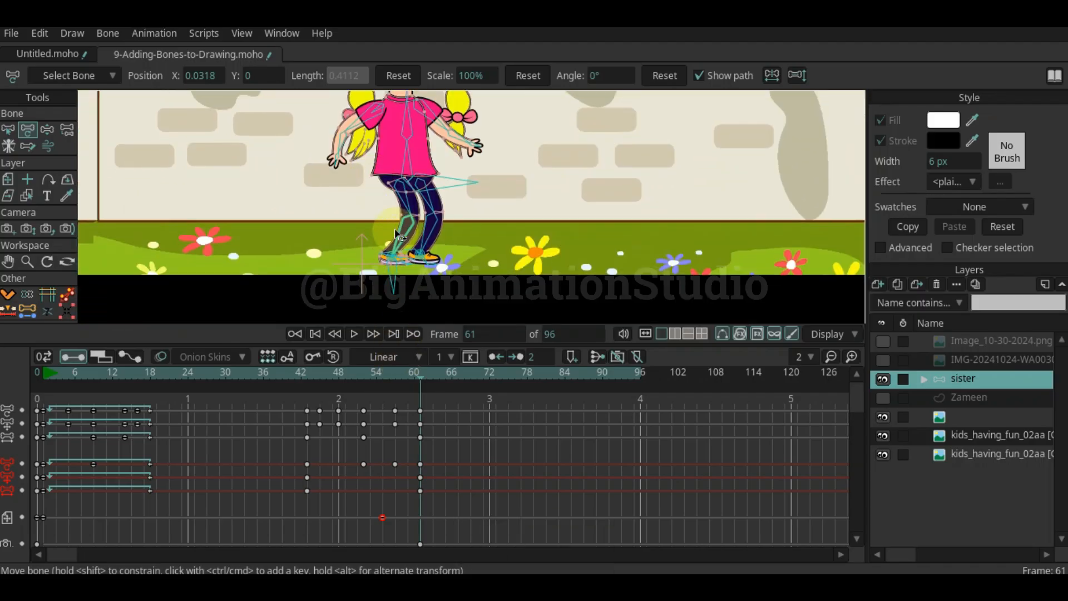
key("space")
left_click_drag(431, 187, 431, 219)
left_click(432, 219)
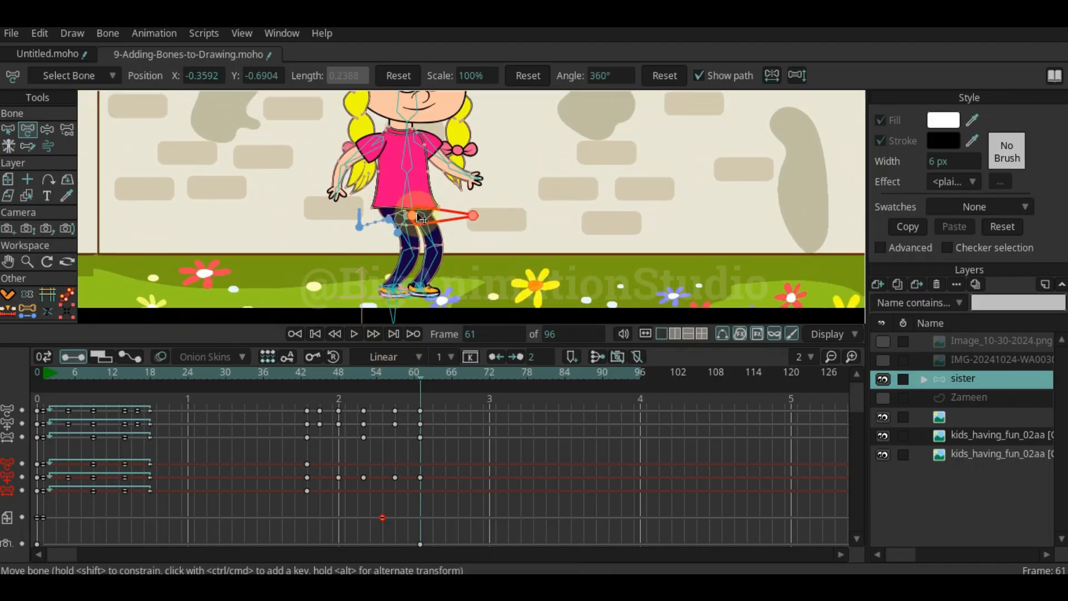
left_click_drag(415, 217, 409, 214)
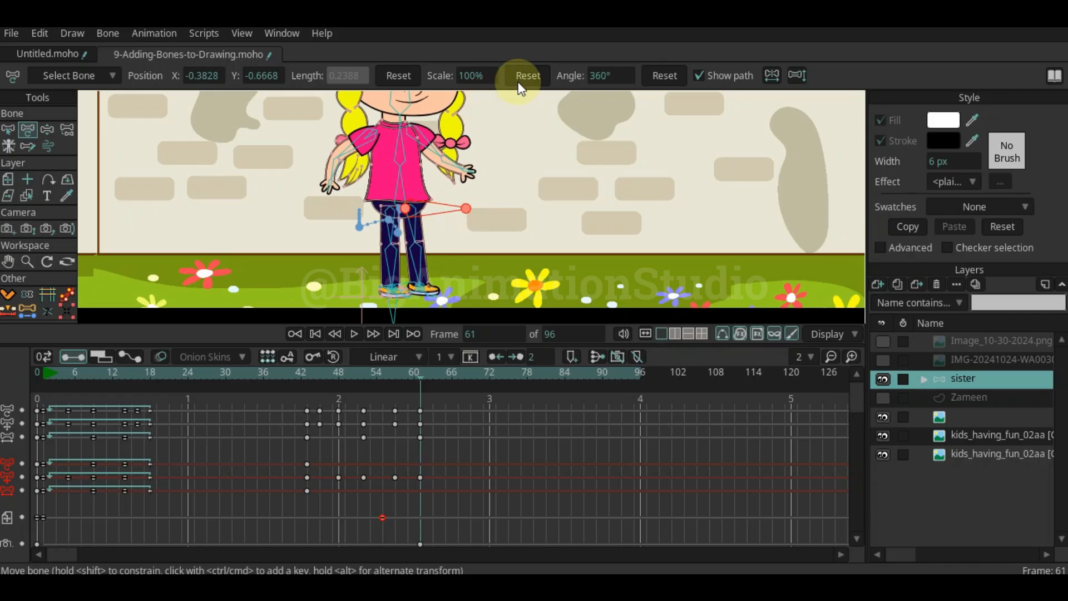
Try resetting the hip bone's position at frame 61, and undo the change
left_click(396, 78)
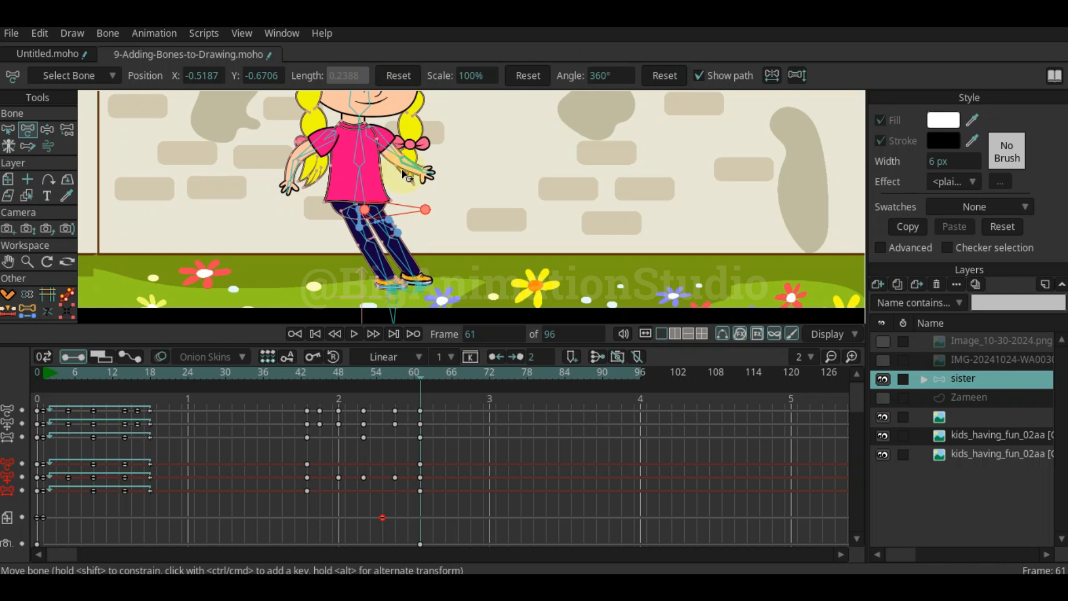
left_click_drag(373, 213, 405, 212)
key("ctrl+z")
key("ctrl+z")
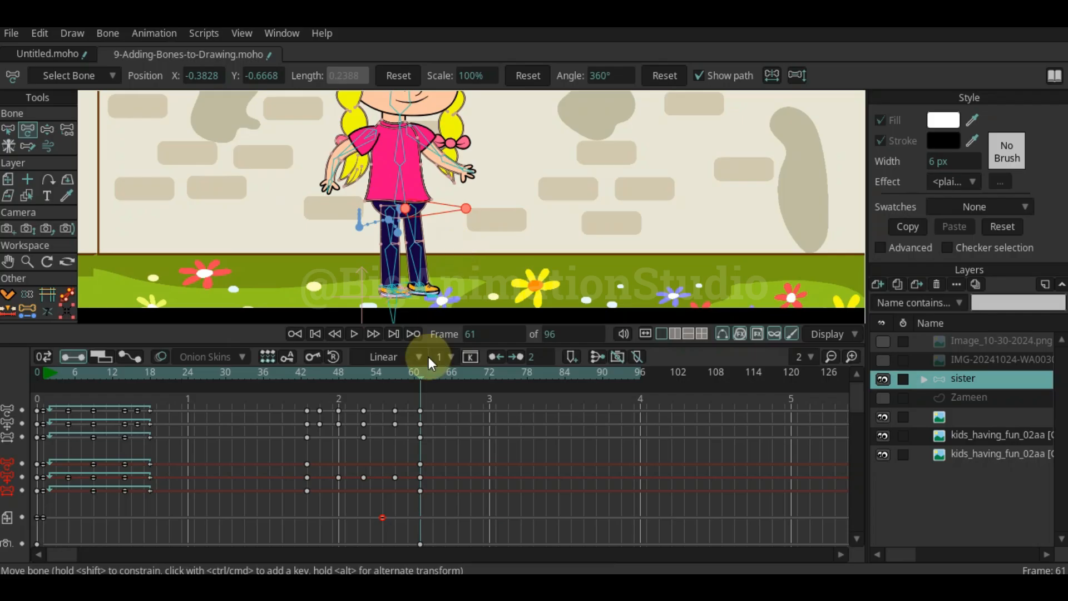
Play the animation to check the new standing pose, and stop at frame 33
key("space")
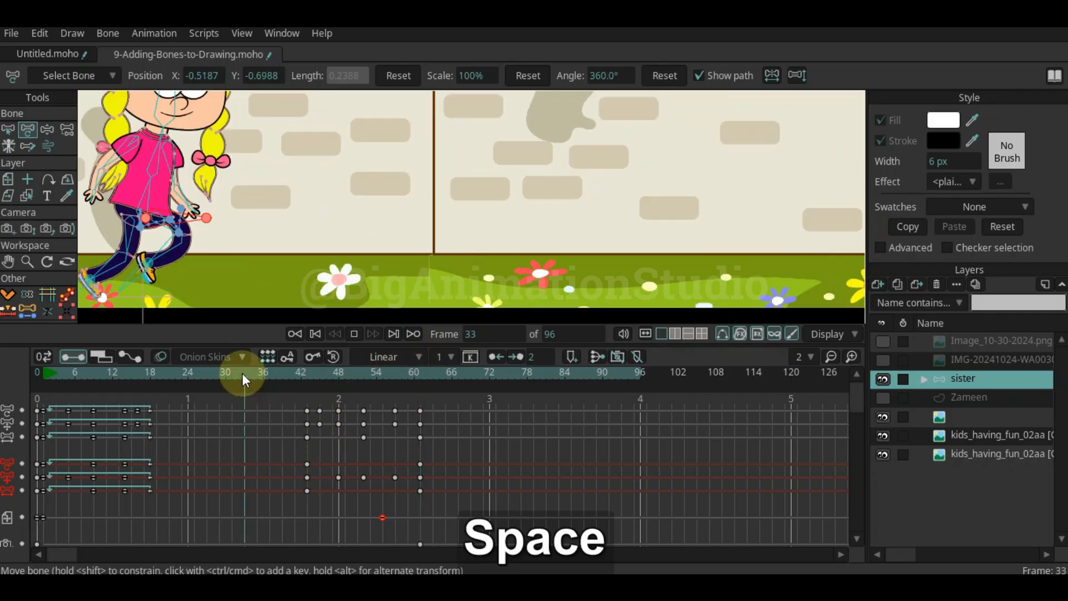
key("space")
left_click(243, 377)
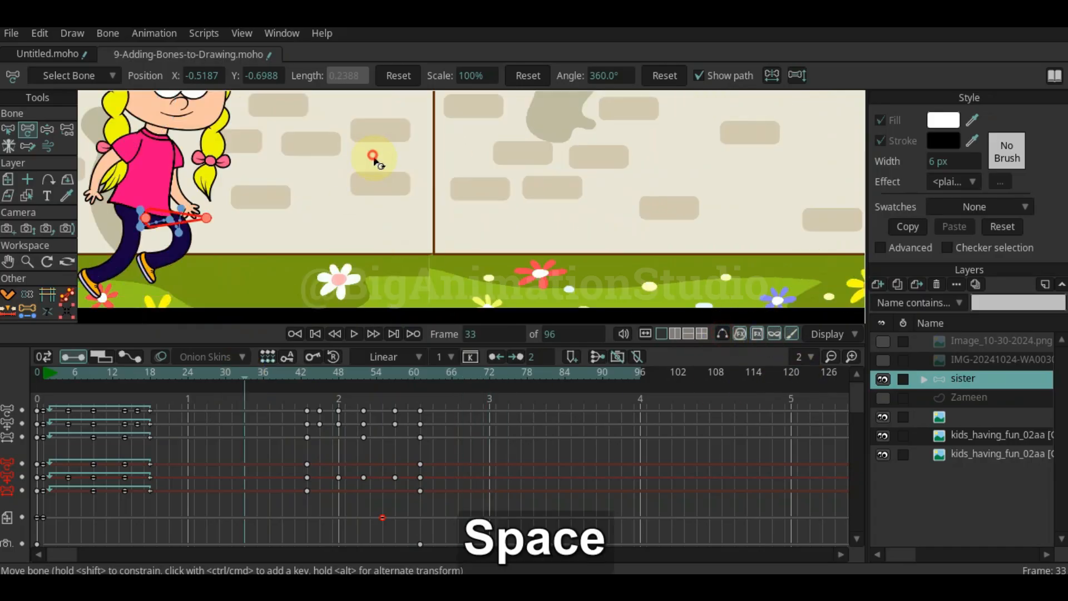
Deselect all bones and frame the whole scene in an enlarged workspace, with frame 0 mode toggled on
scroll(441, 215, "down", 5)
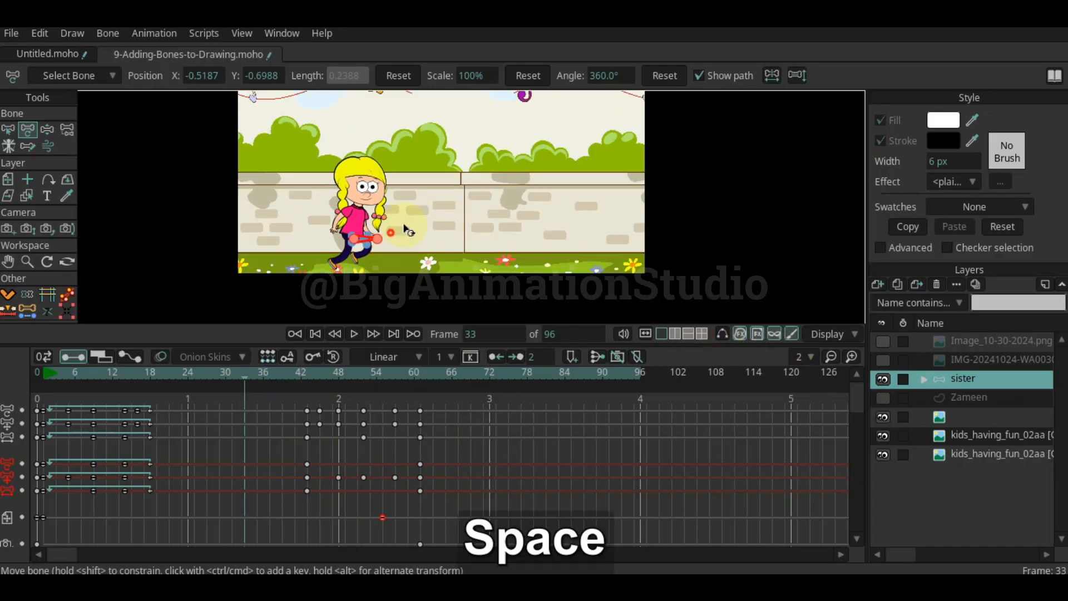
left_click_drag(441, 227, 556, 245)
key("Escape")
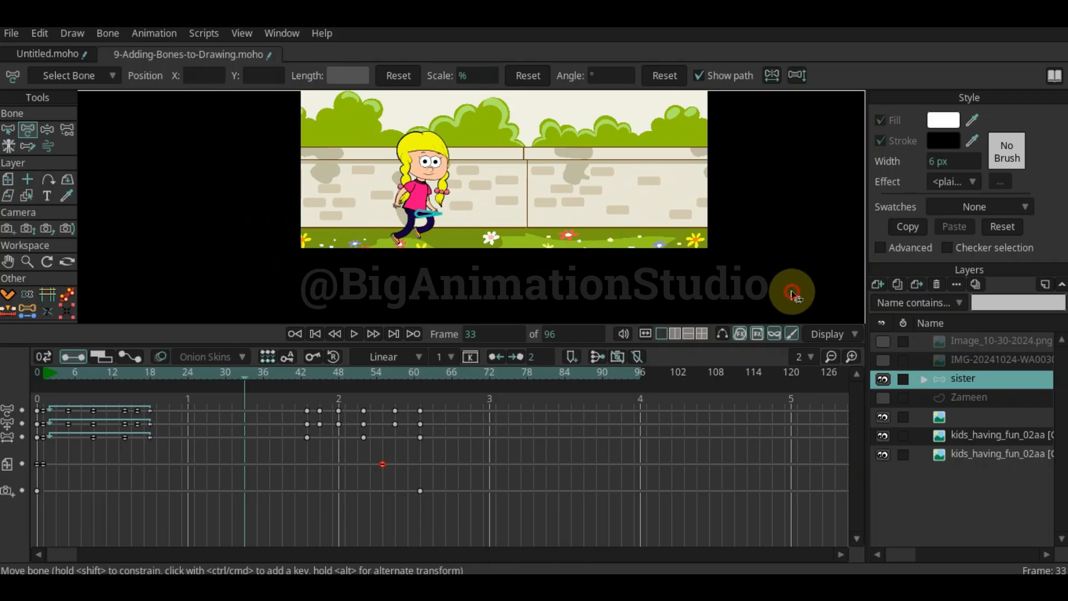
left_click(796, 295)
key("Escape")
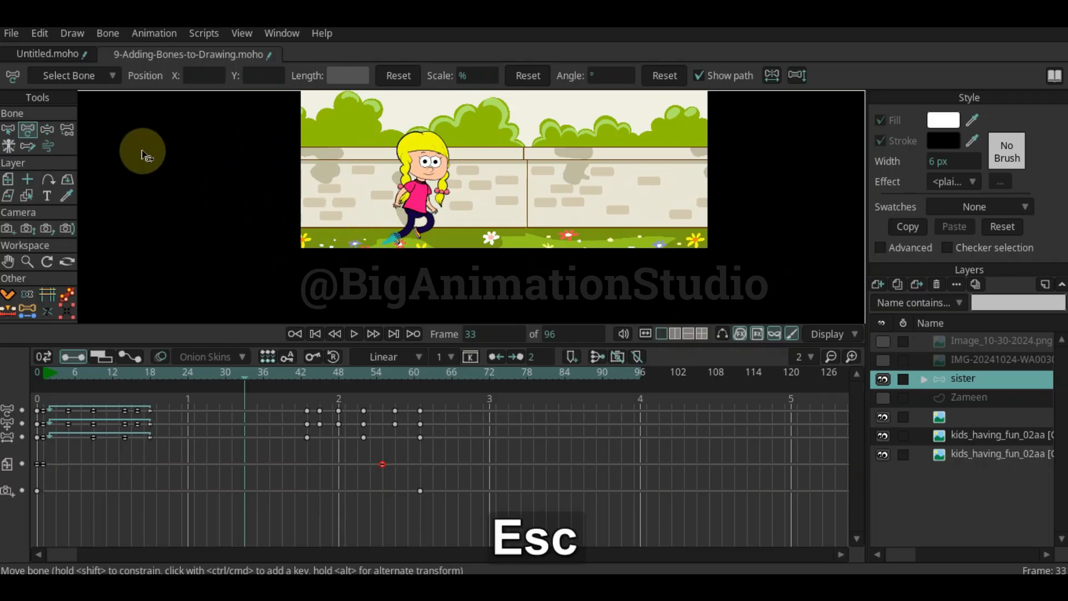
key("b")
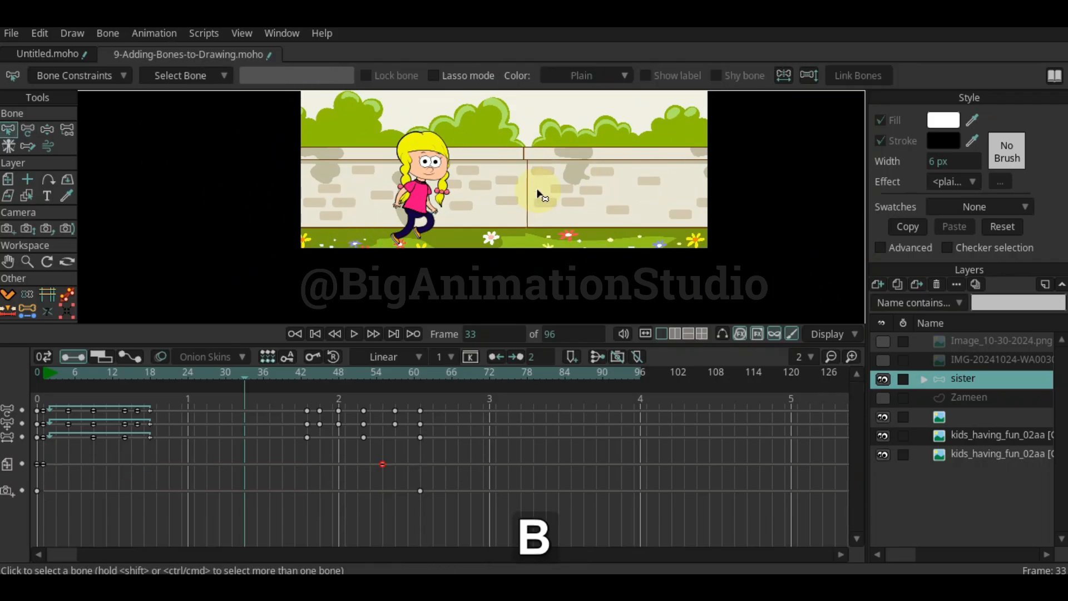
left_click_drag(503, 345, 512, 474)
key("space")
left_click_drag(537, 231, 479, 336)
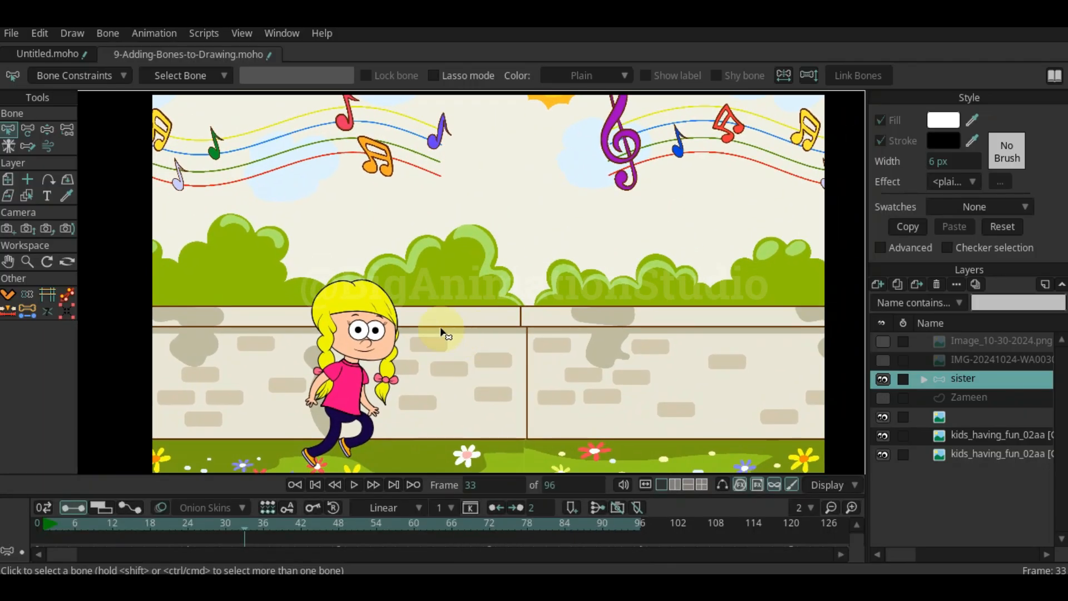
left_click(48, 512)
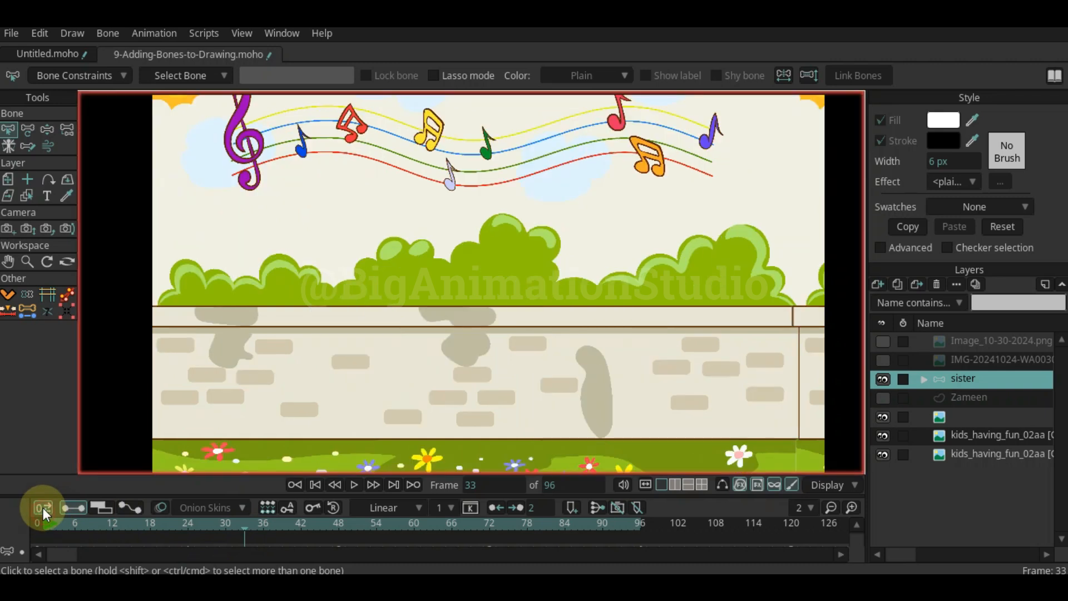
Play the animation to frame 94 to check the full motion, and return to frame 58
key("space")
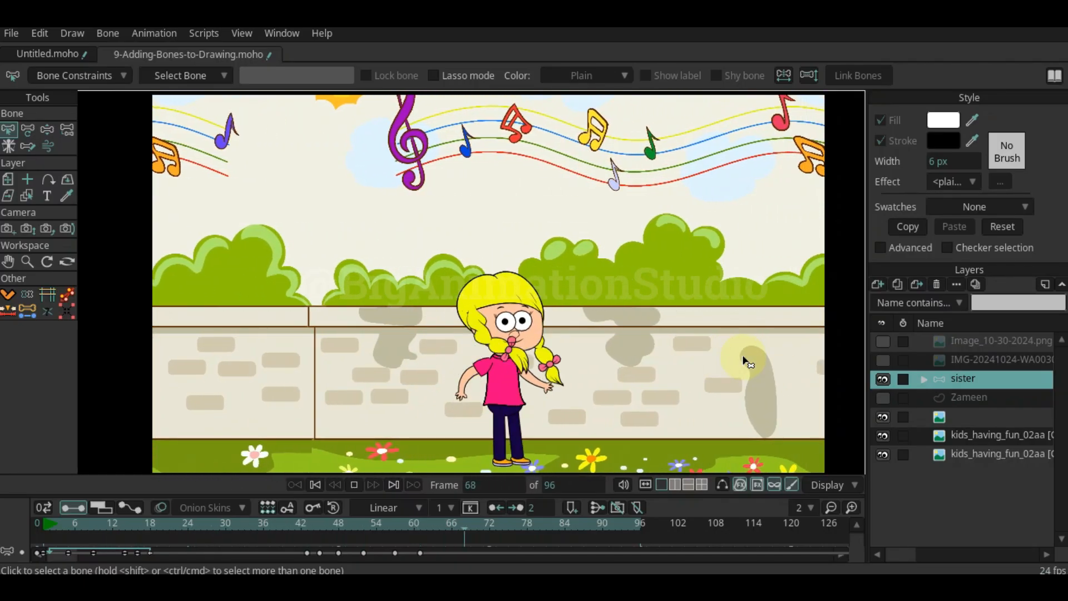
key("space")
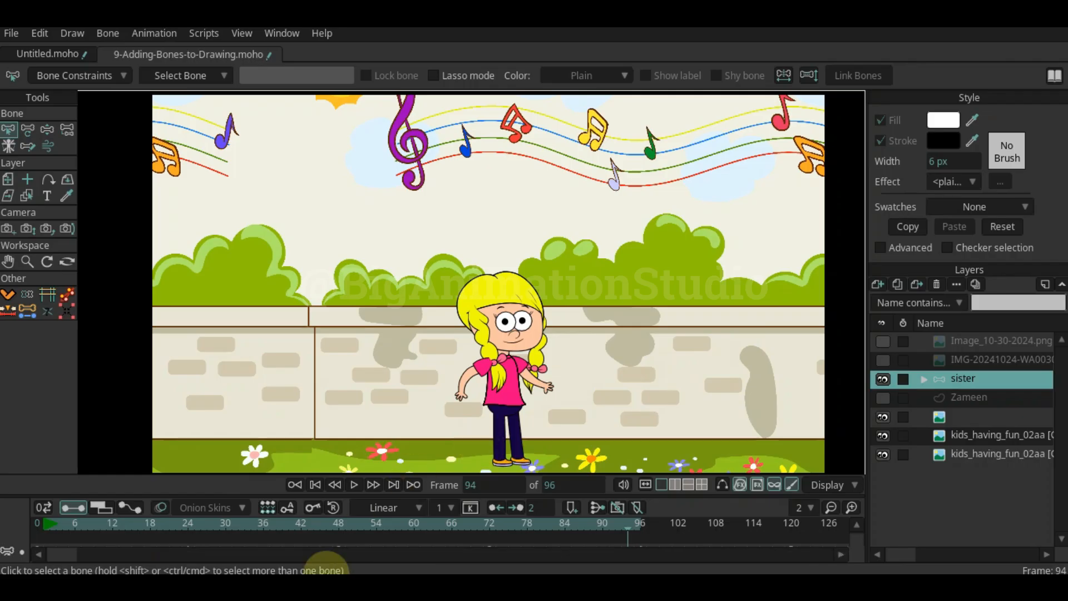
left_click_drag(270, 525, 401, 526)
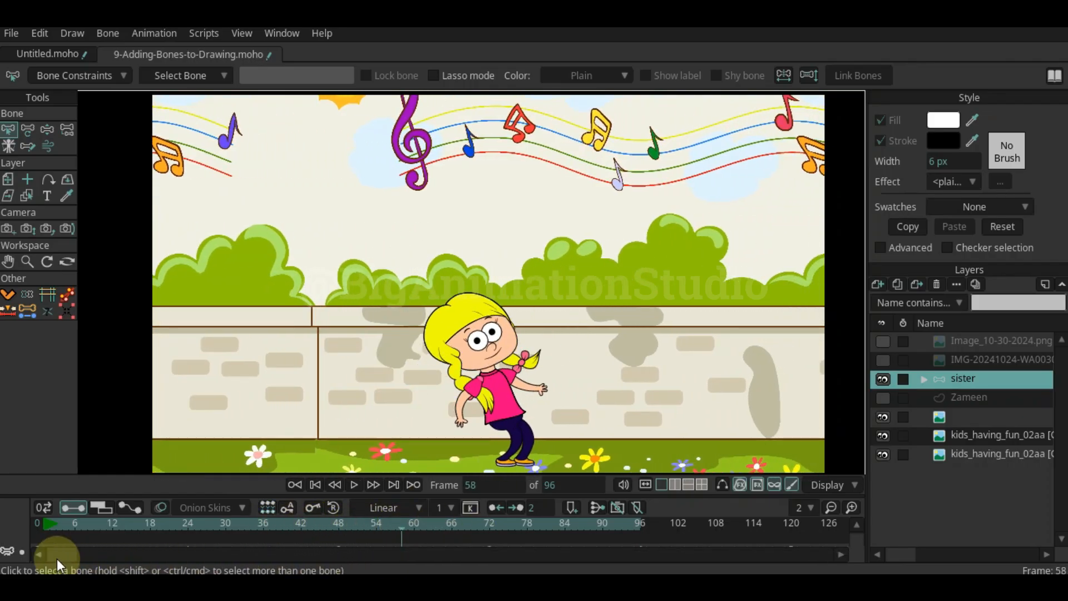
Extend the playback range to frame 208 and play the animation from the start, stopping at frame 109
left_click_drag(57, 555, 38, 527)
left_click(592, 525, "alt")
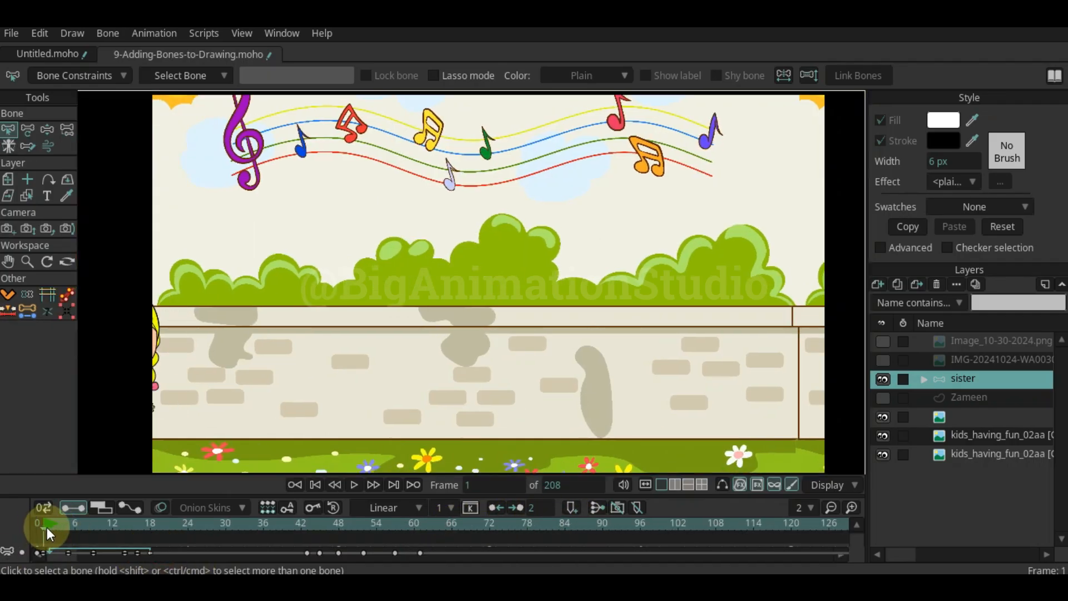
key("space")
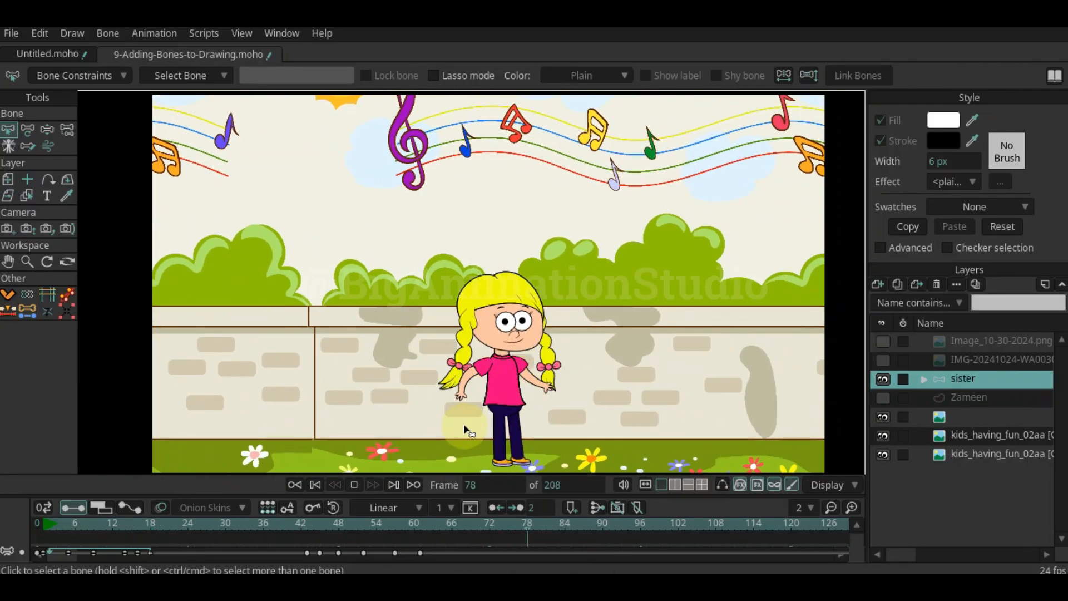
key("space")
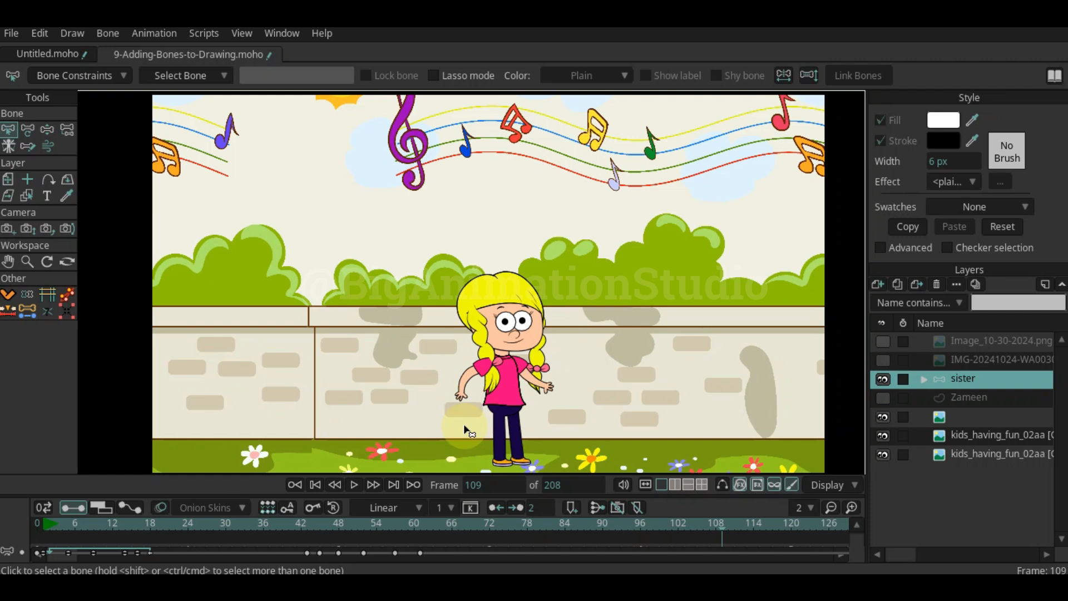
Replay the animation from frame 38 and stop at frame 149
left_click(276, 523)
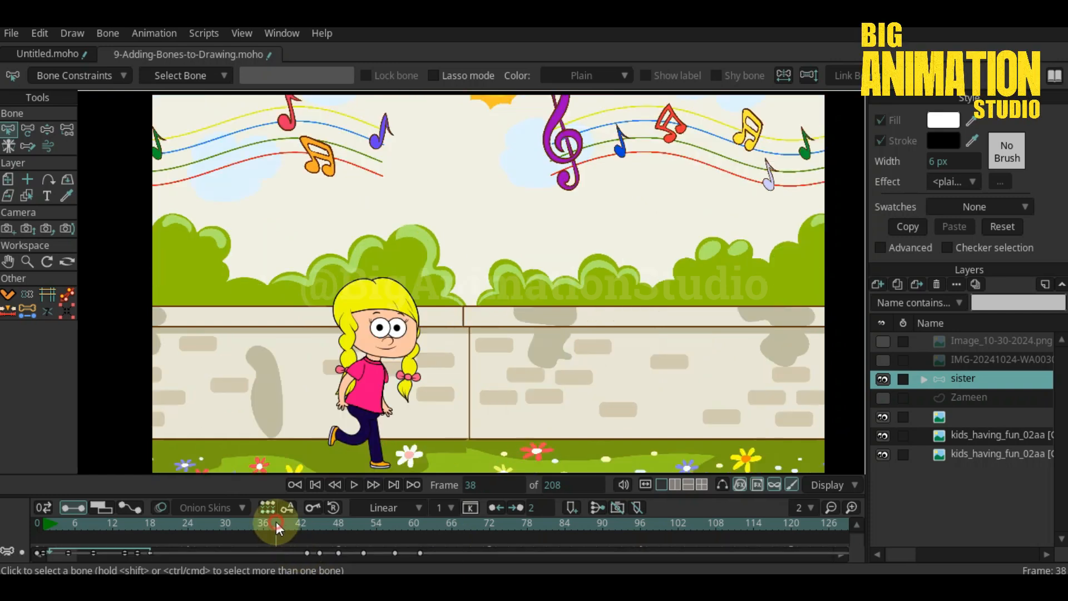
key("space")
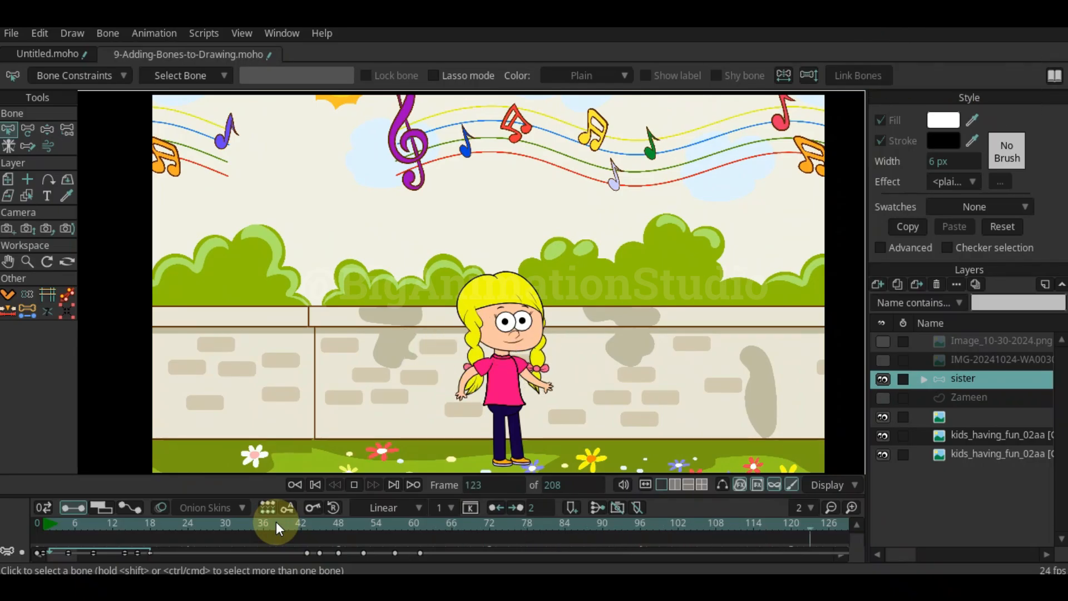
key("space")
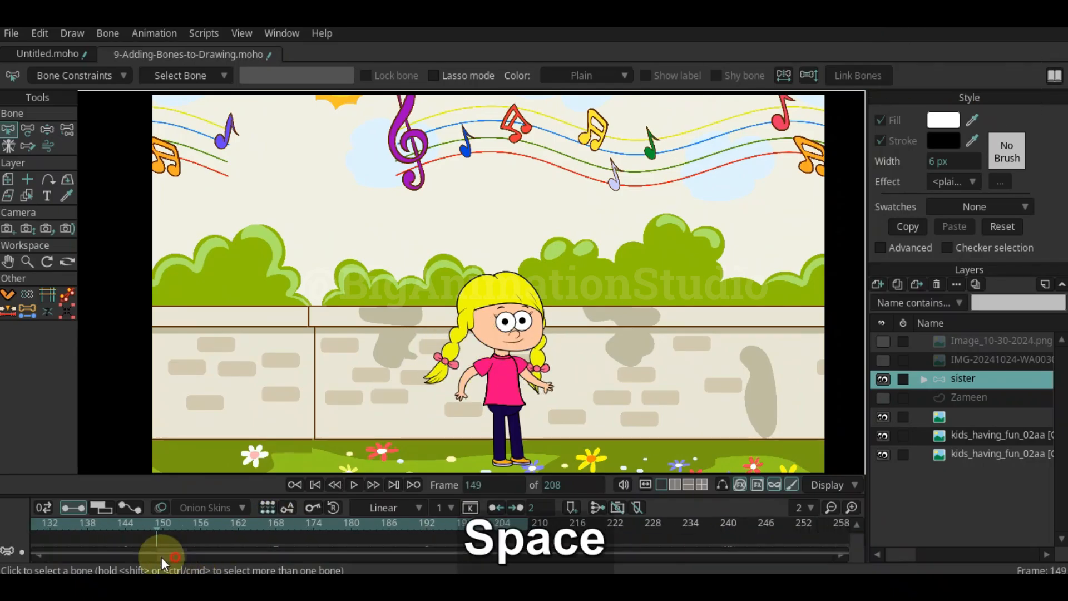
Set the playback end to frame 80 and play the shortened range, stopping at frame 76
left_click_drag(161, 556, 60, 562)
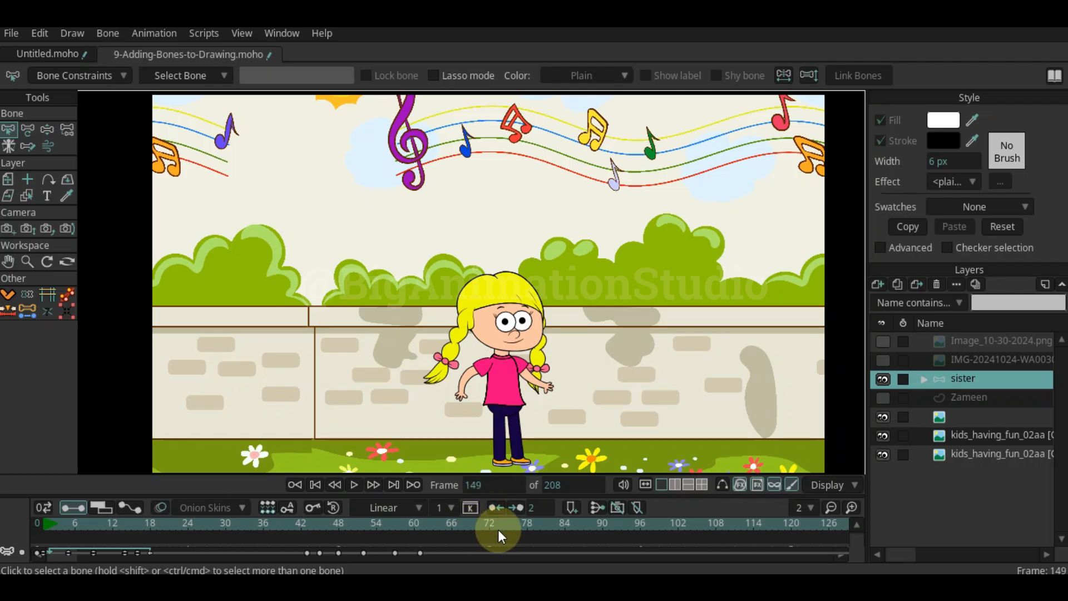
key("alt")
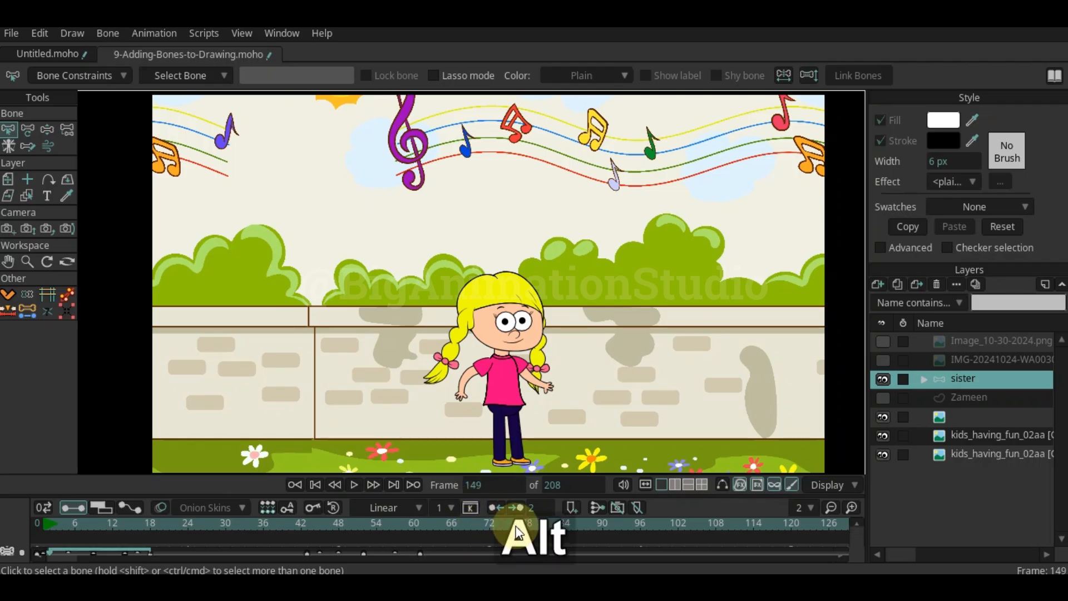
left_click(541, 525)
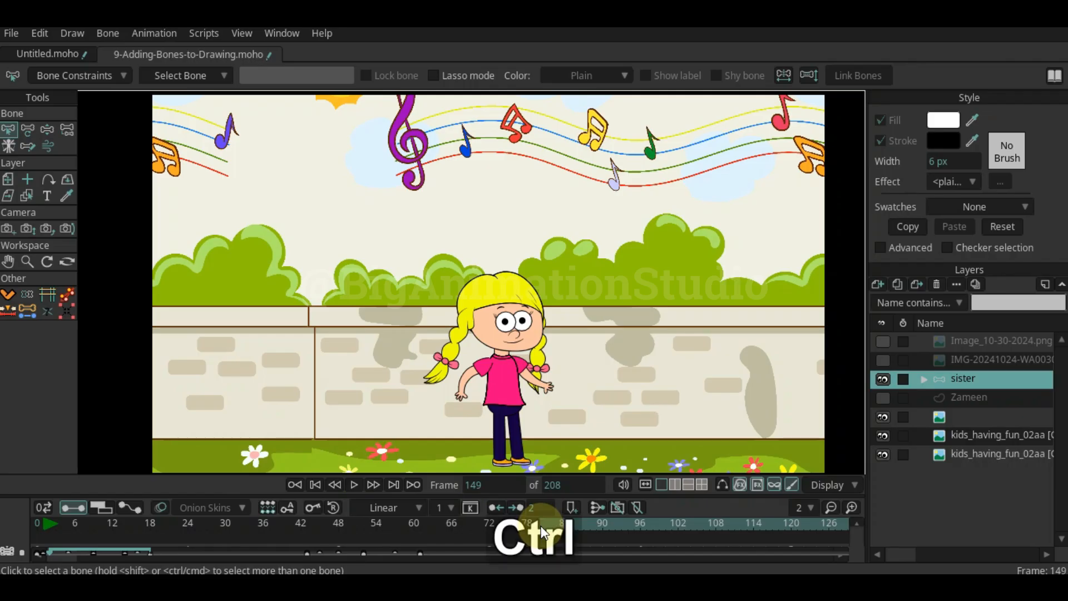
key("ctrl+z")
key("alt")
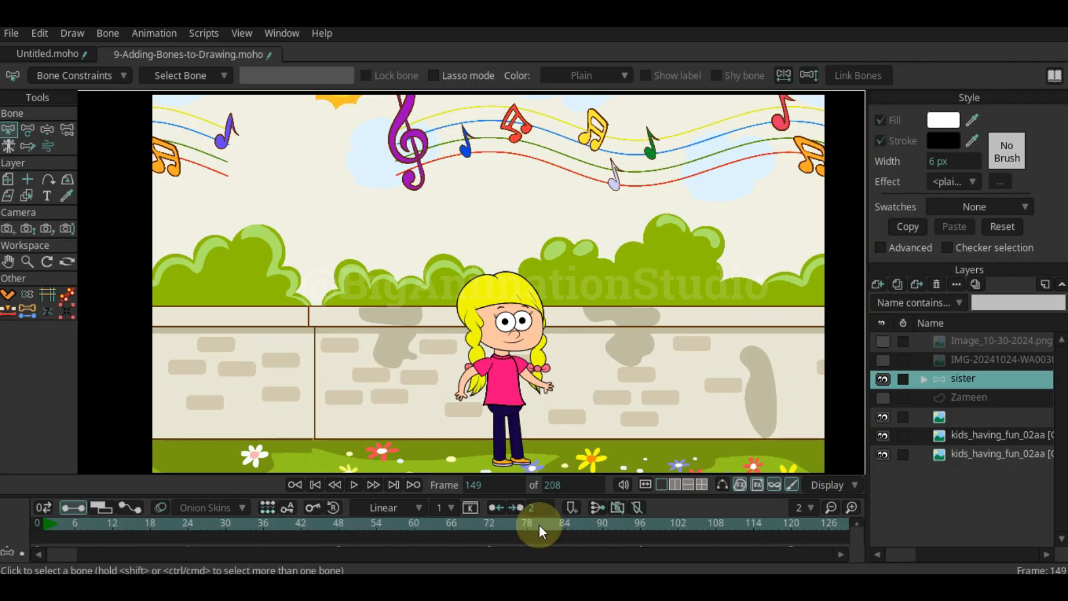
left_click(539, 525, "alt")
key("space")
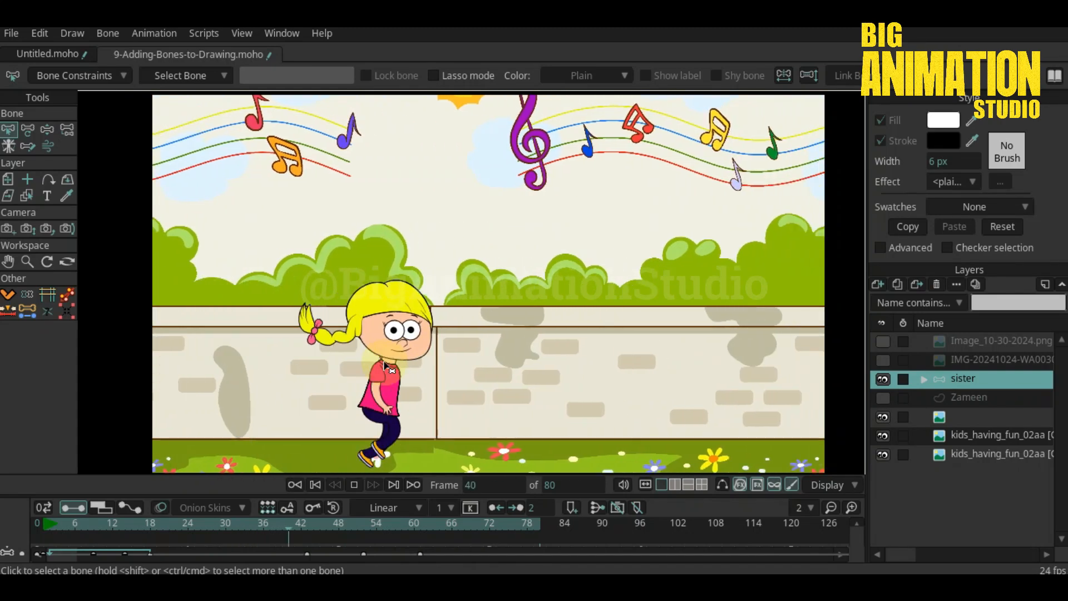
key("space")
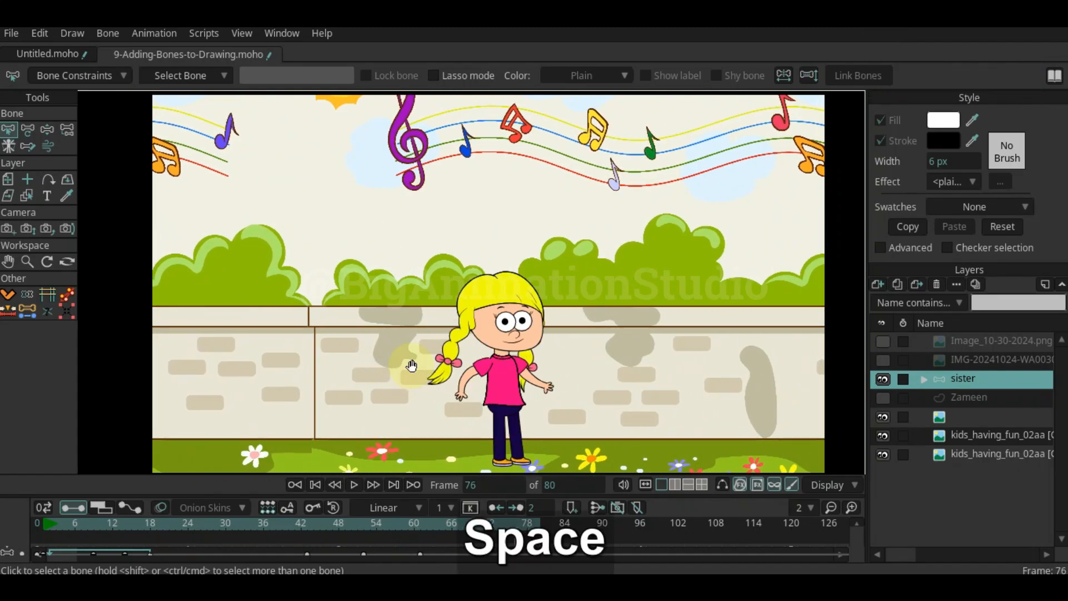
Show the rig's shy bones and turn on the bone overlay for the girl's head and upper body
left_click_drag(411, 365, 493, 362)
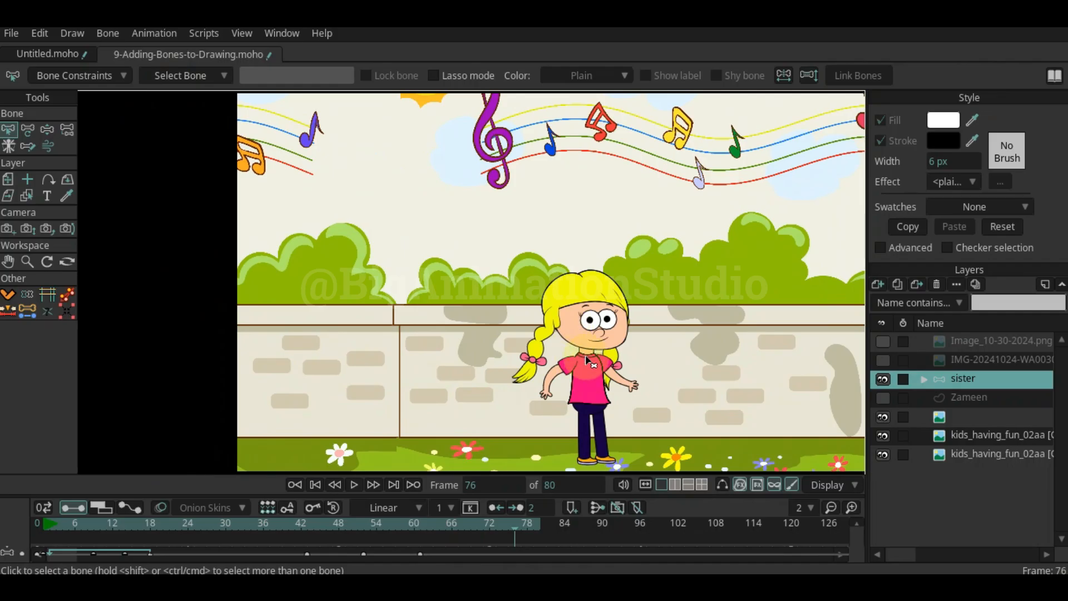
left_click(103, 34)
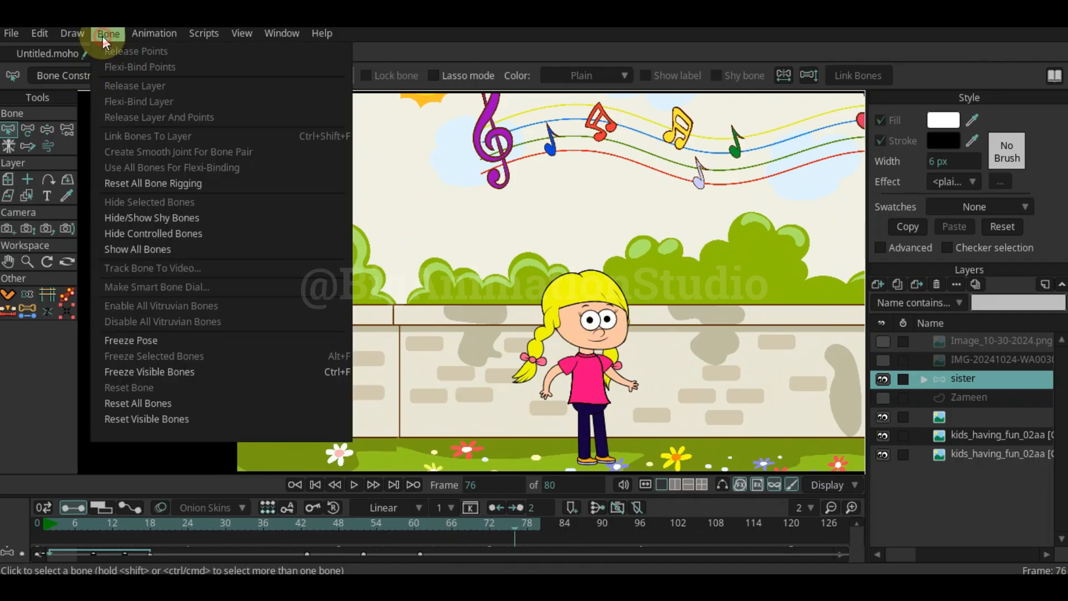
left_click(202, 217)
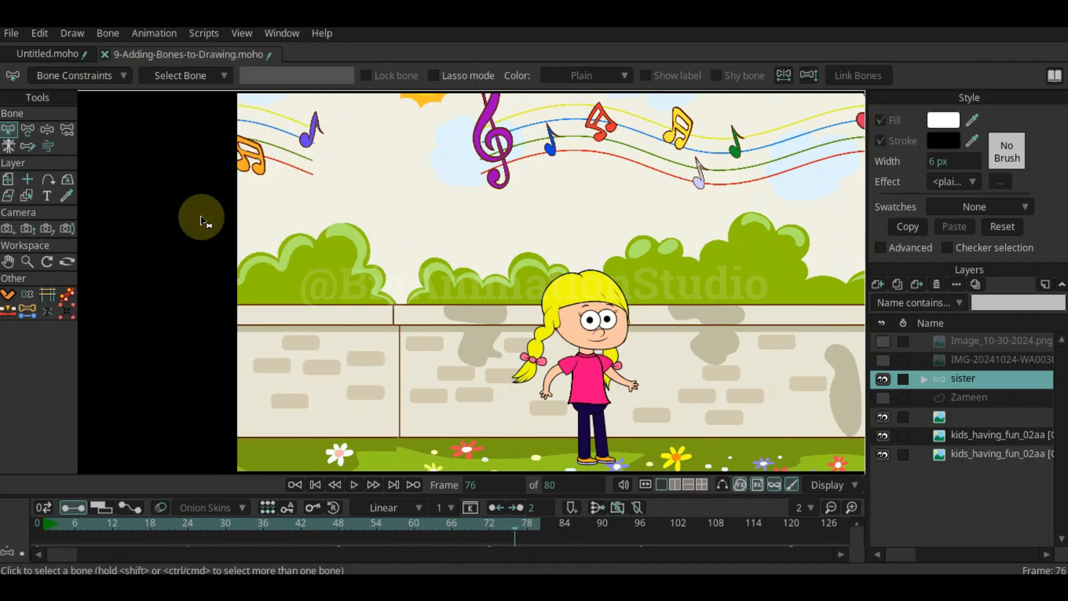
left_click(722, 485)
scroll(632, 382, "up", 3)
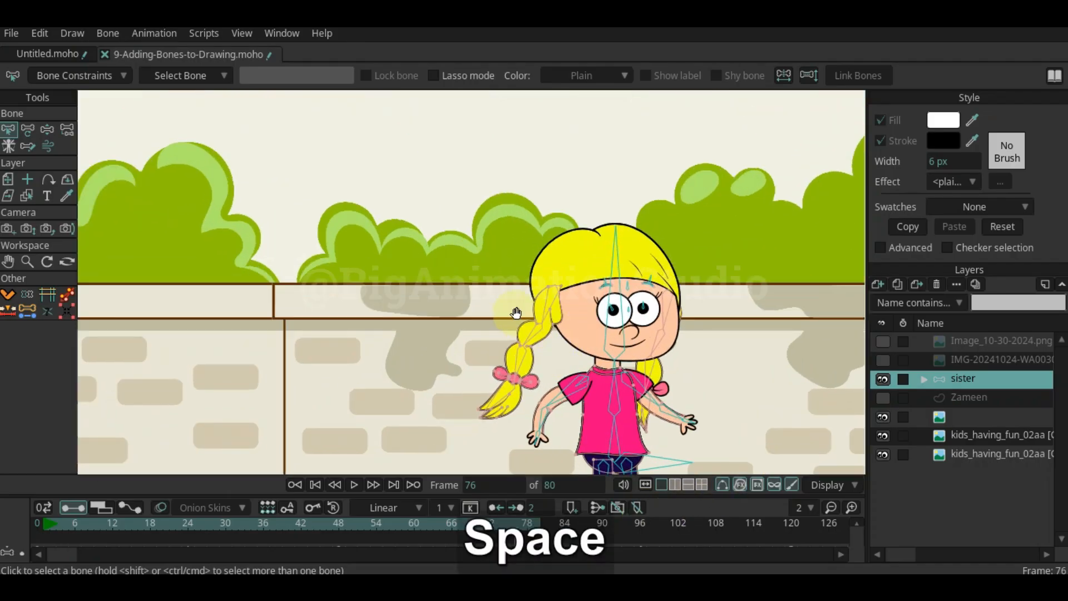
left_click_drag(516, 312, 418, 292)
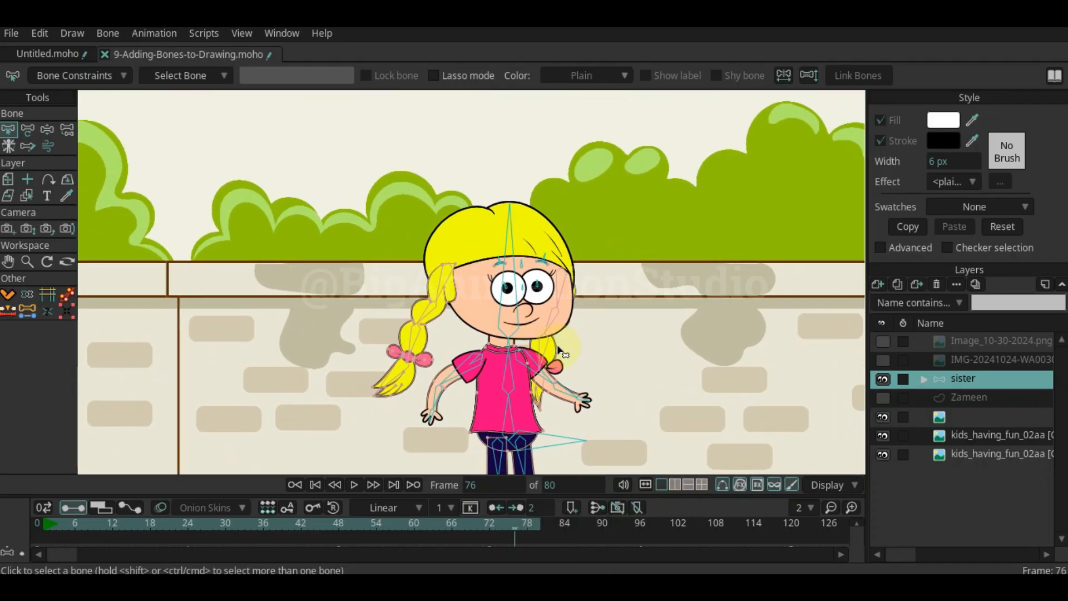
Examine the bone constraints and dynamics of the top bone in the braid behind the girl's face
left_click(449, 285)
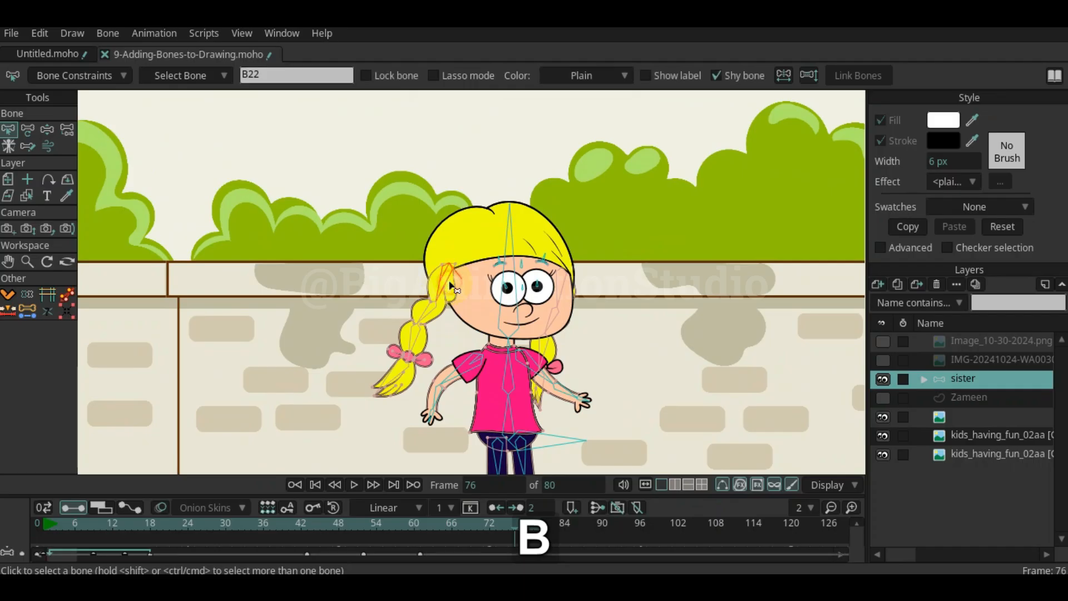
left_click(111, 78)
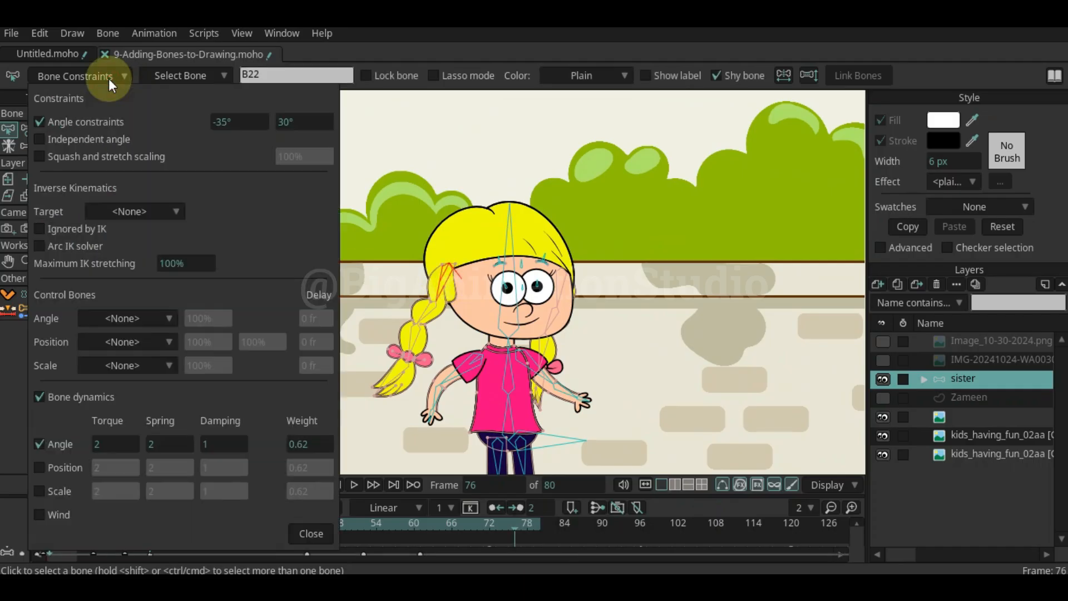
left_click(108, 78)
left_click(455, 325)
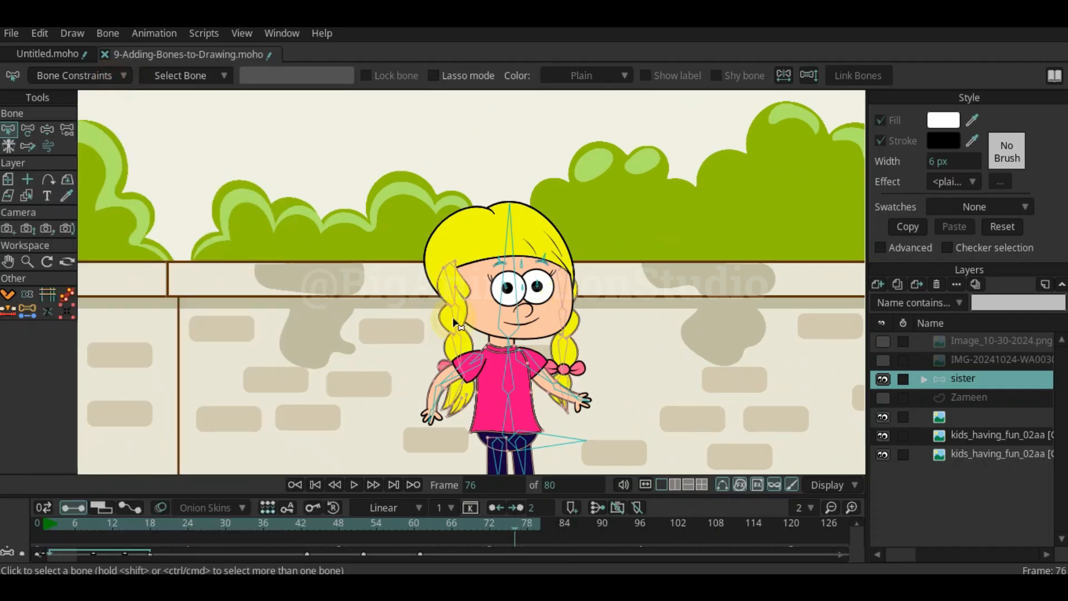
Select the bones of both braids together with their Bone Constraints settings open
left_click(96, 78)
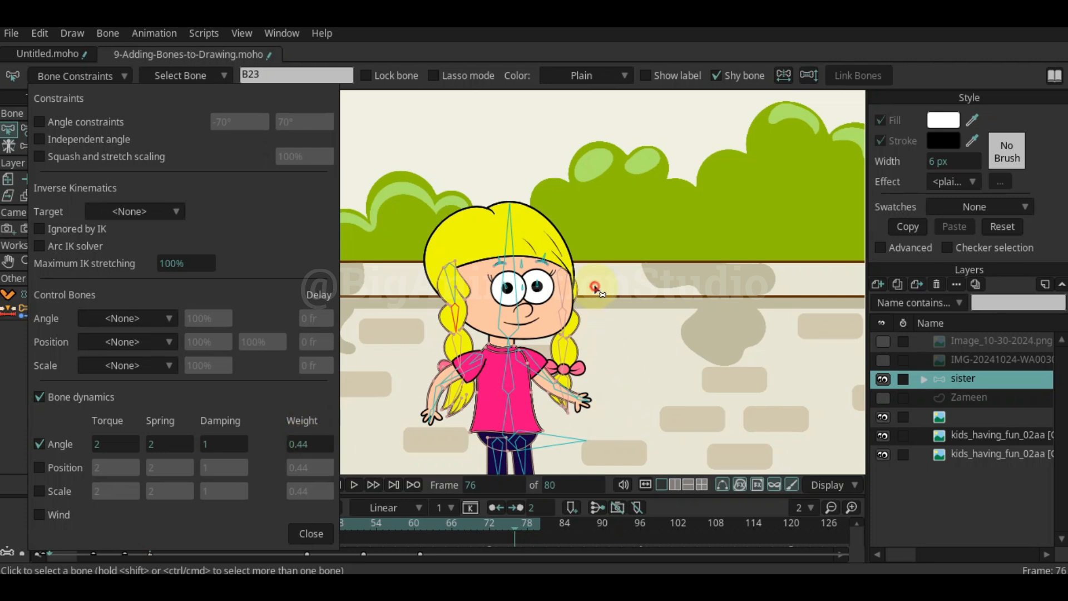
left_click(562, 409)
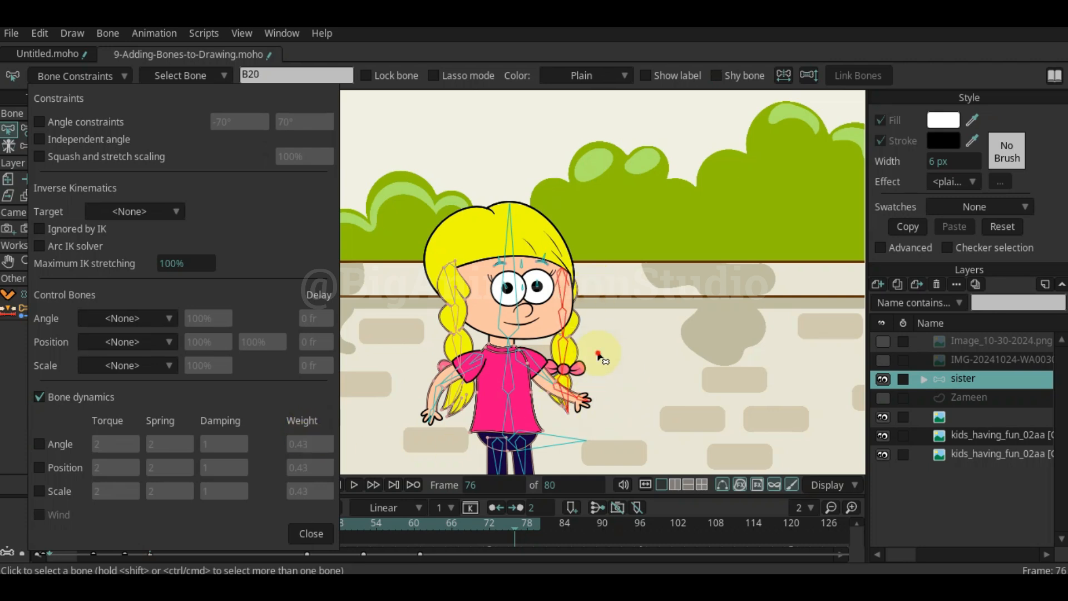
left_click(599, 357)
left_click(578, 393, "shift")
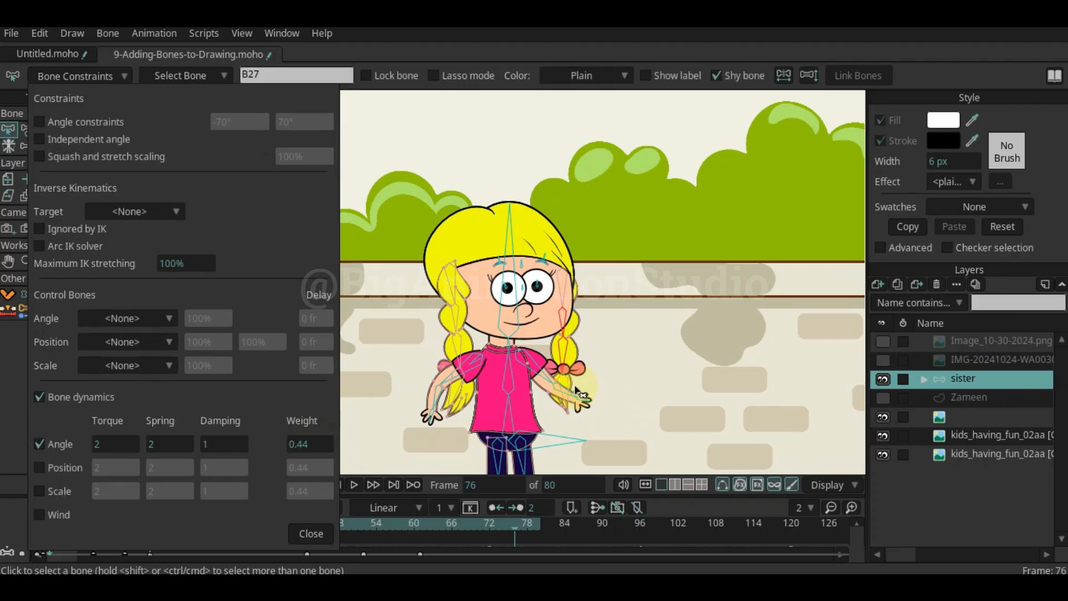
left_click(566, 285, "shift")
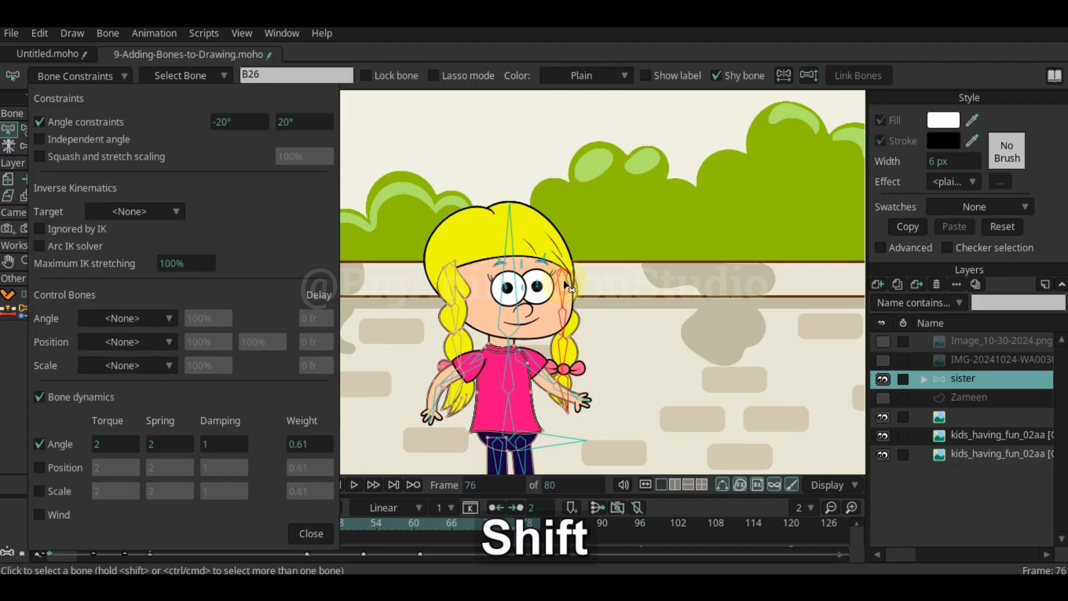
left_click(472, 349, "shift")
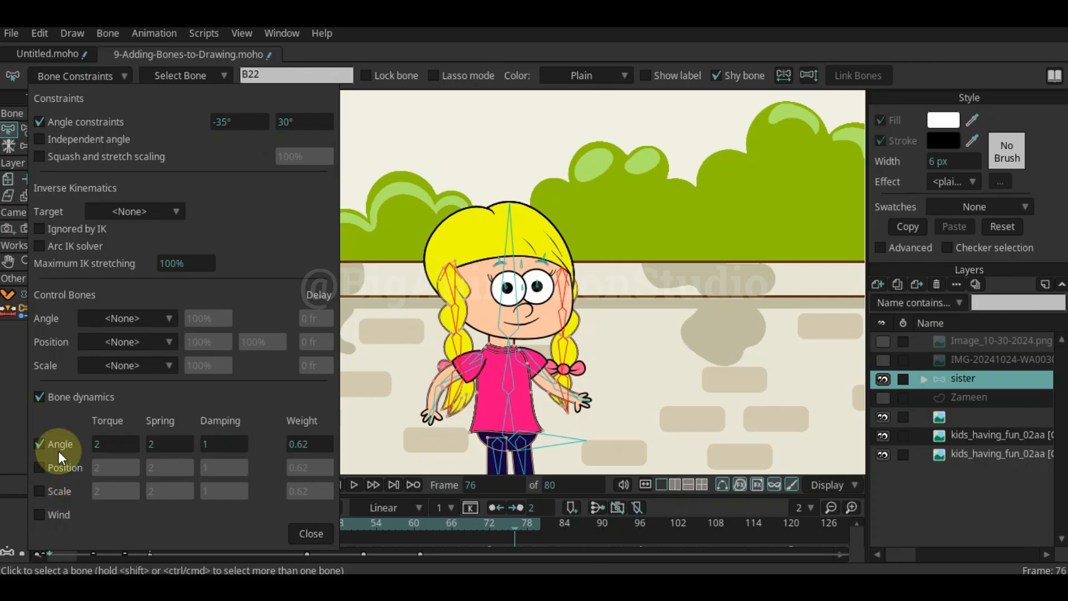
During playback, try an angle spring of 0.30 on the selected braid bones, and set it back to 2
left_click(353, 485)
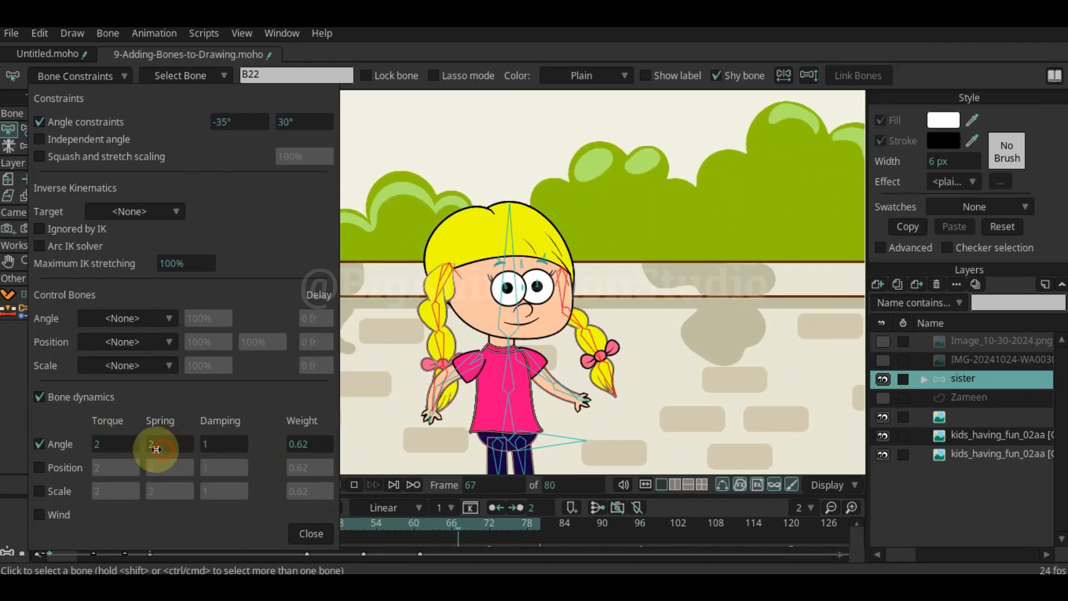
left_click_drag(137, 452, 43, 446)
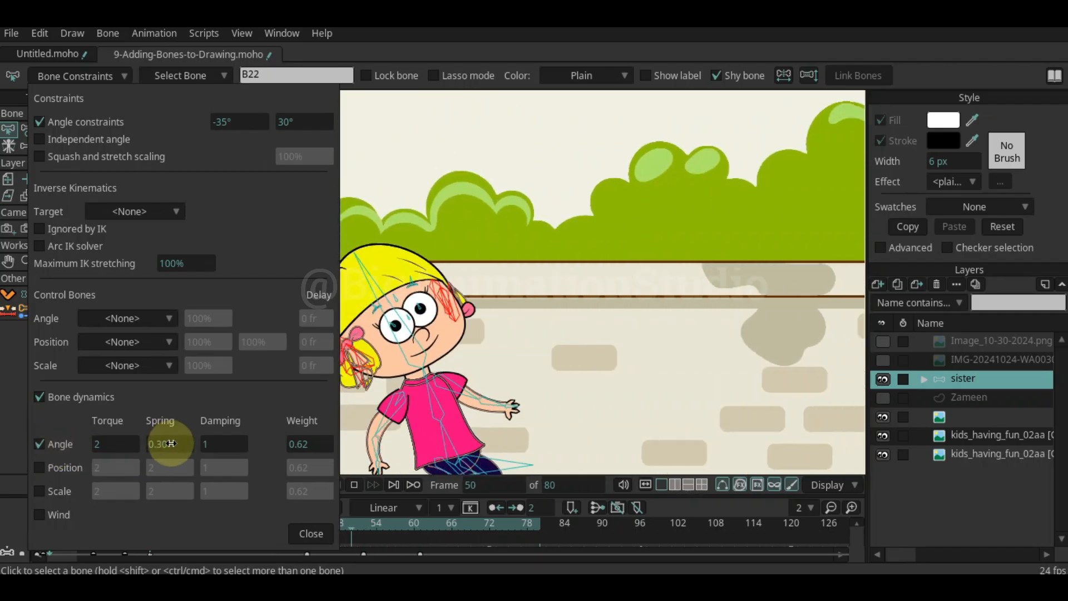
double_click(170, 444)
type("1.1")
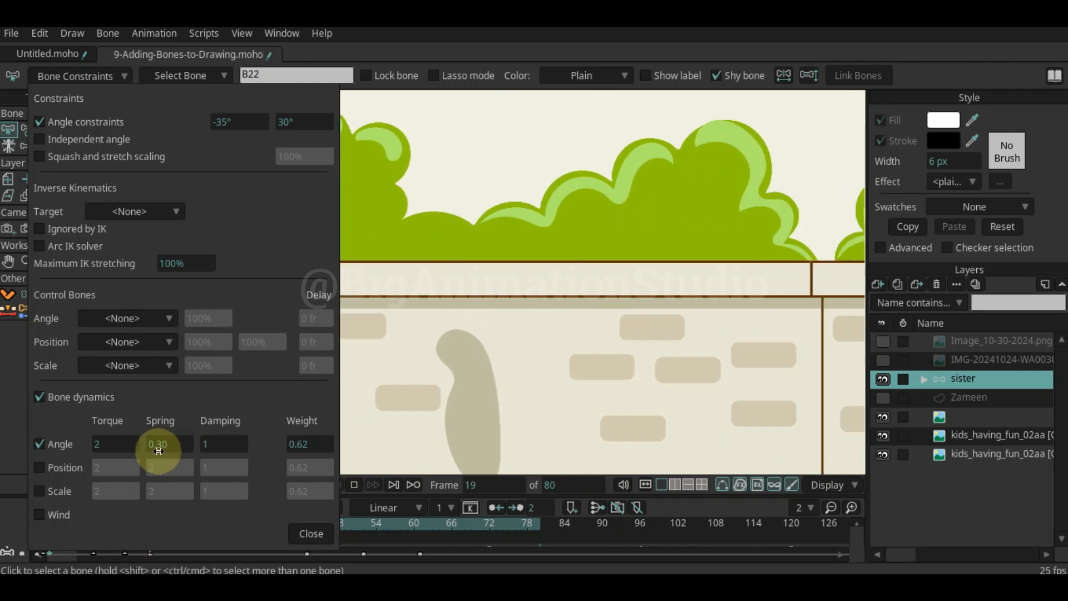
key("Return")
Try an angle damping of 2.10 on the selected braid bones, and set it back to 1
left_click_drag(218, 448, 277, 444)
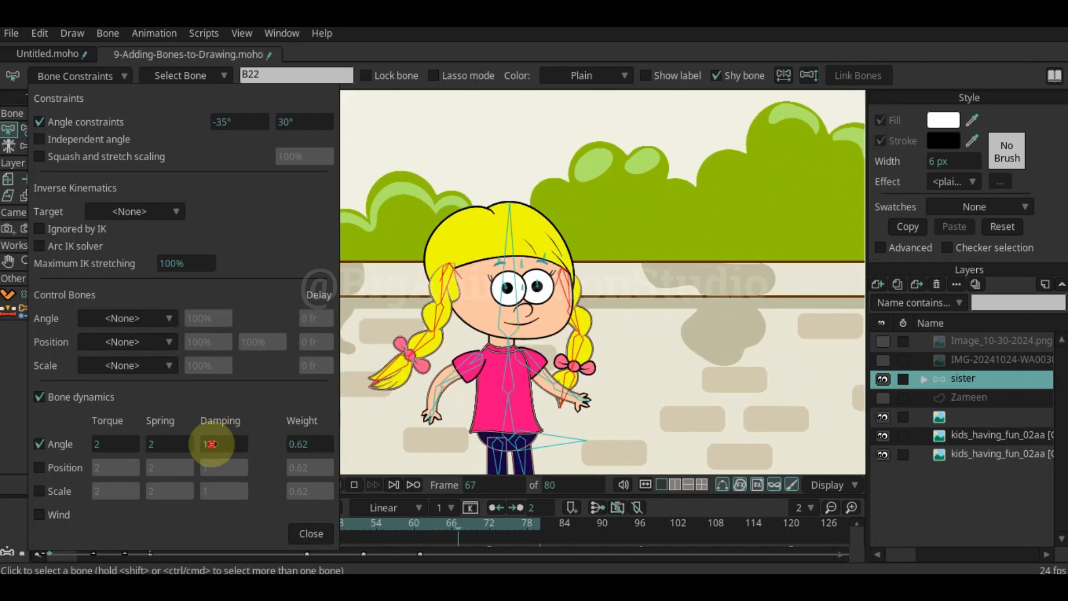
left_click_drag(230, 445, 286, 445)
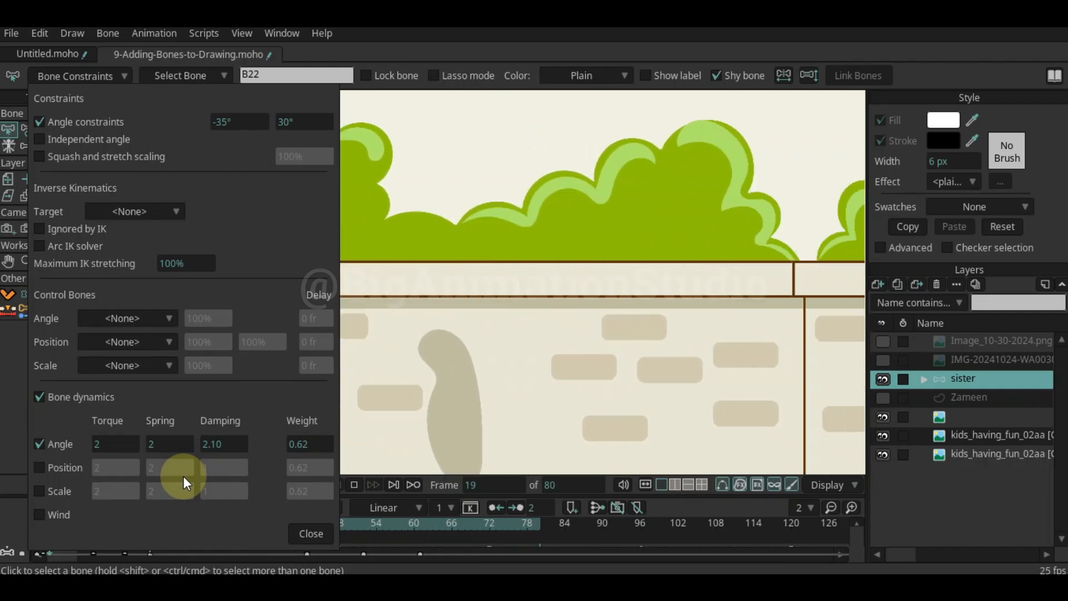
double_click(222, 443)
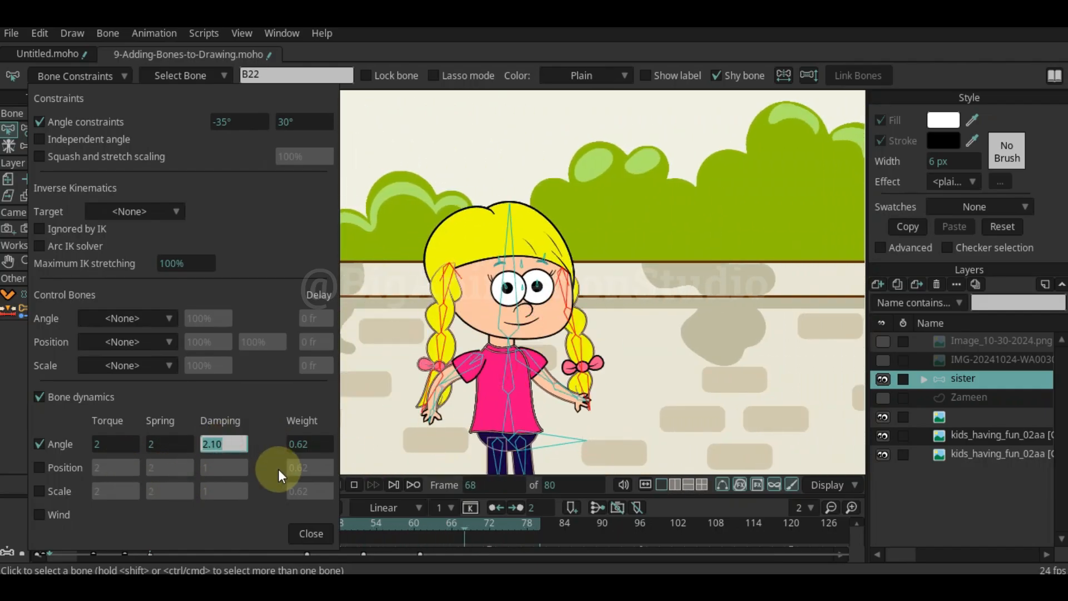
type("1")
During playback, try angle torques of 3.90, 0.80 and 1.50 and a weight of 1.82 on the selected braid bones, and set torque back to 2
double_click(167, 444)
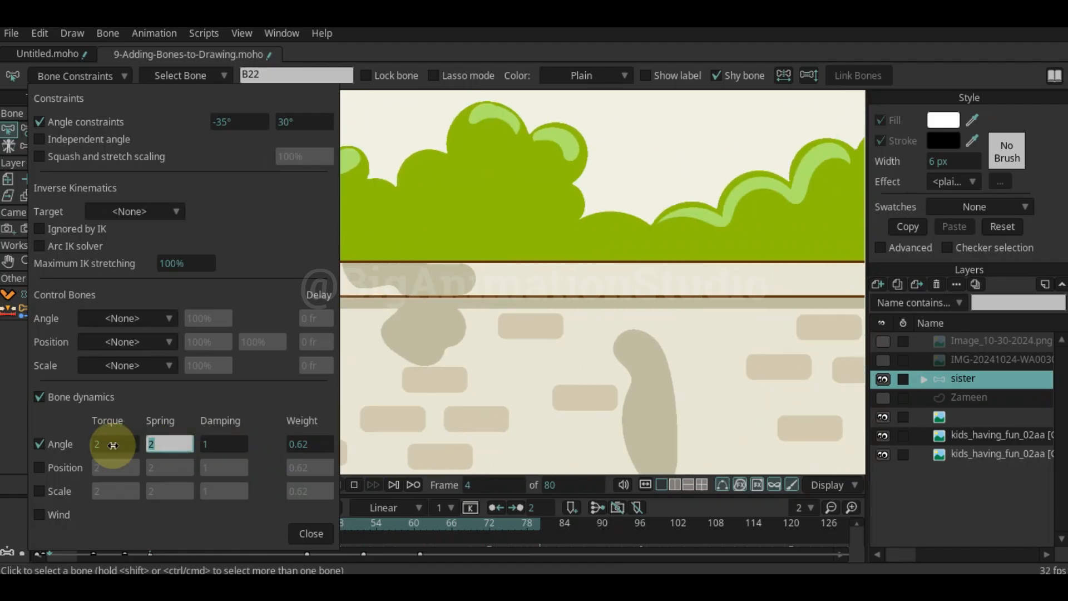
left_click_drag(113, 445, 260, 446)
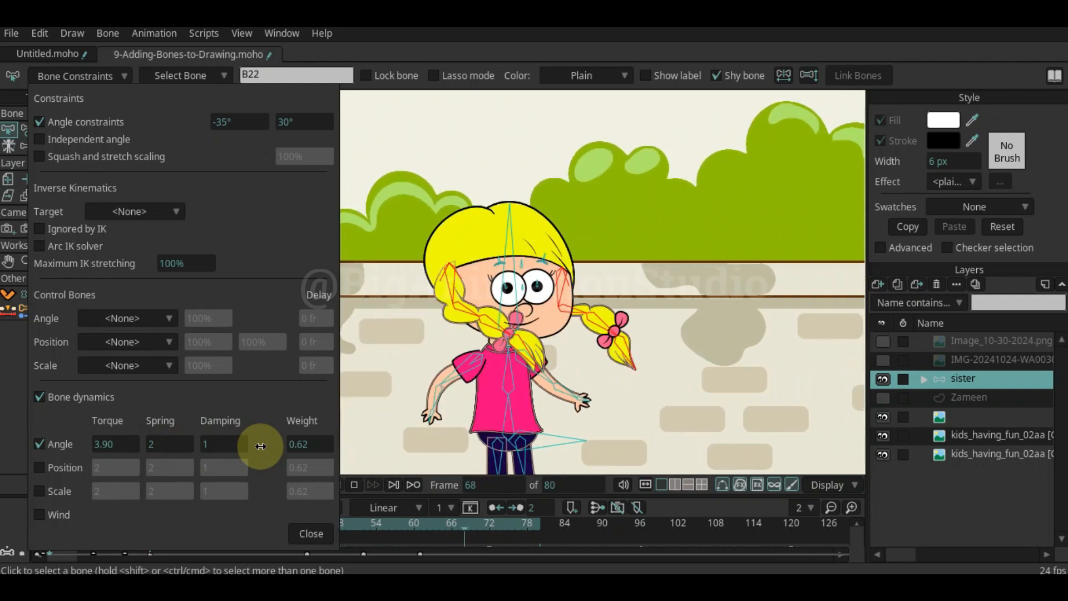
left_click_drag(261, 446, 125, 442)
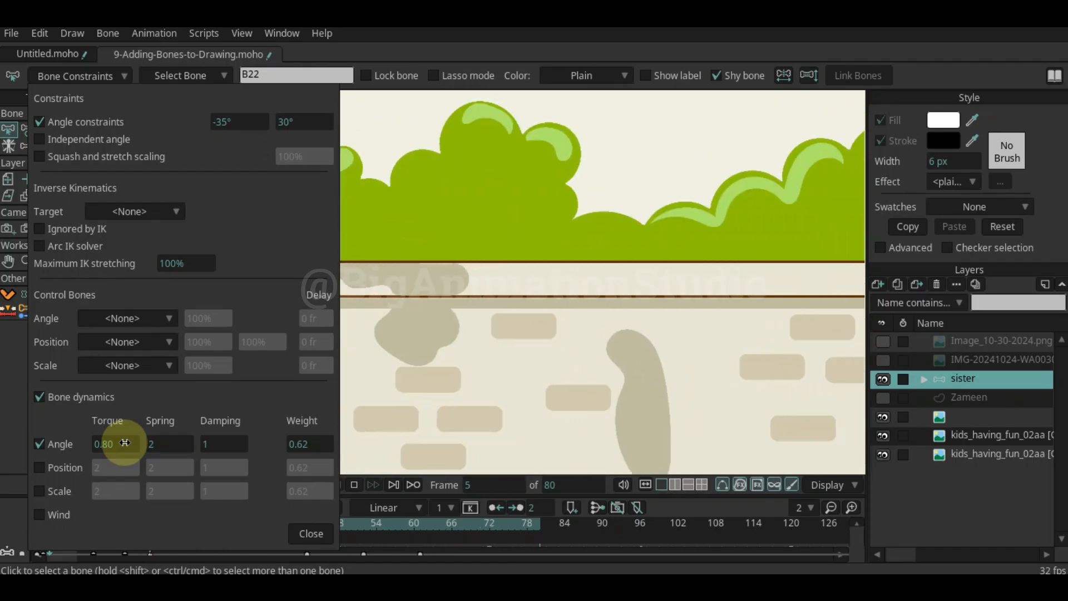
left_click_drag(125, 443, 162, 450)
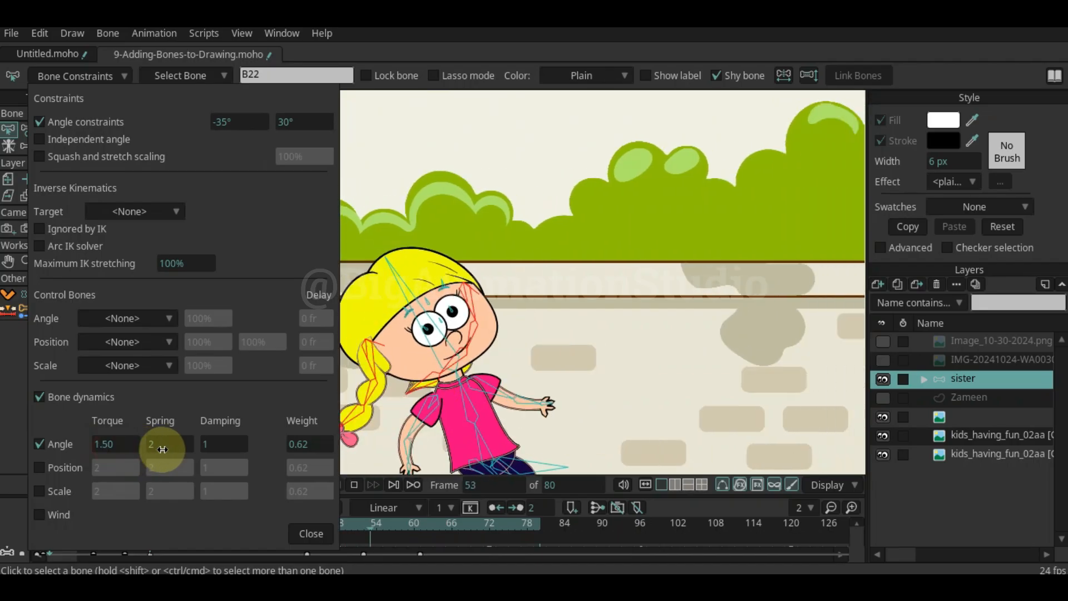
left_click_drag(309, 447, 389, 444)
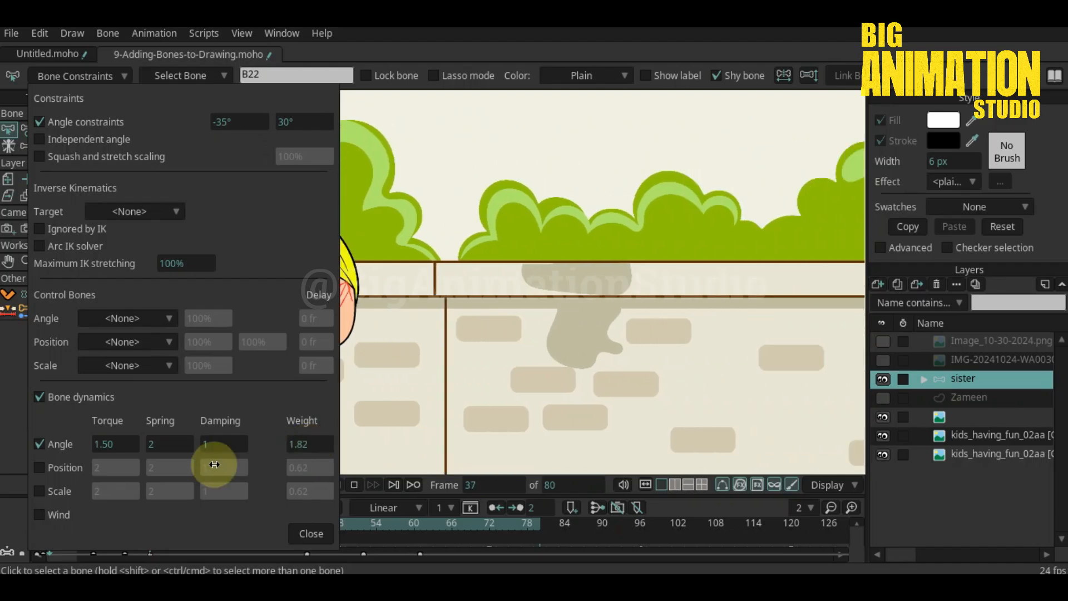
left_click(105, 443)
type("2")
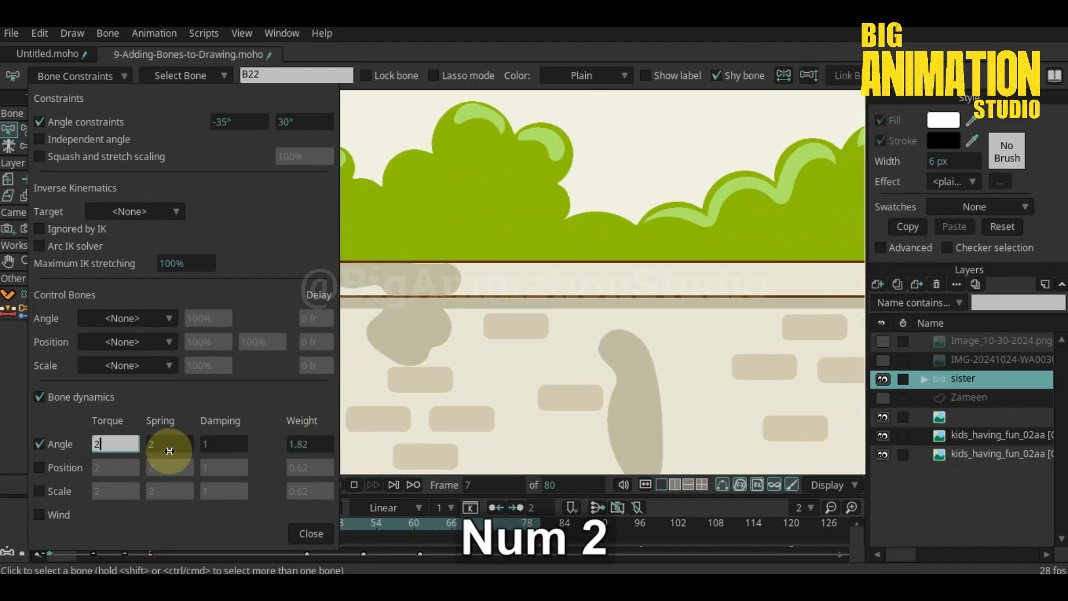
Set the angle weight of the selected braid bones to 3.12, review the swing in playback, and stop at frame 65
left_click(216, 447)
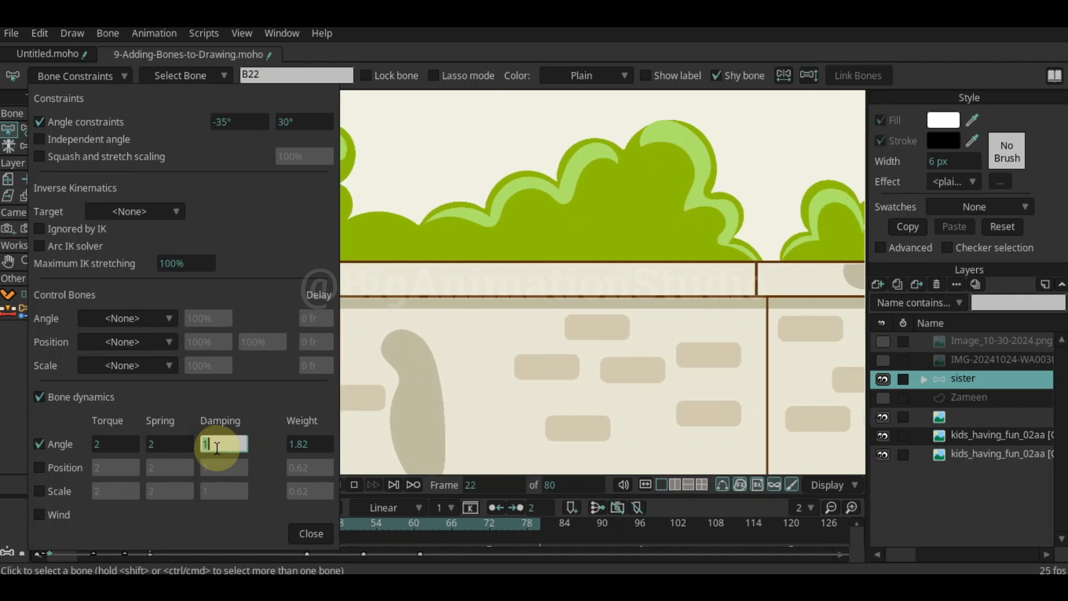
left_click(310, 445)
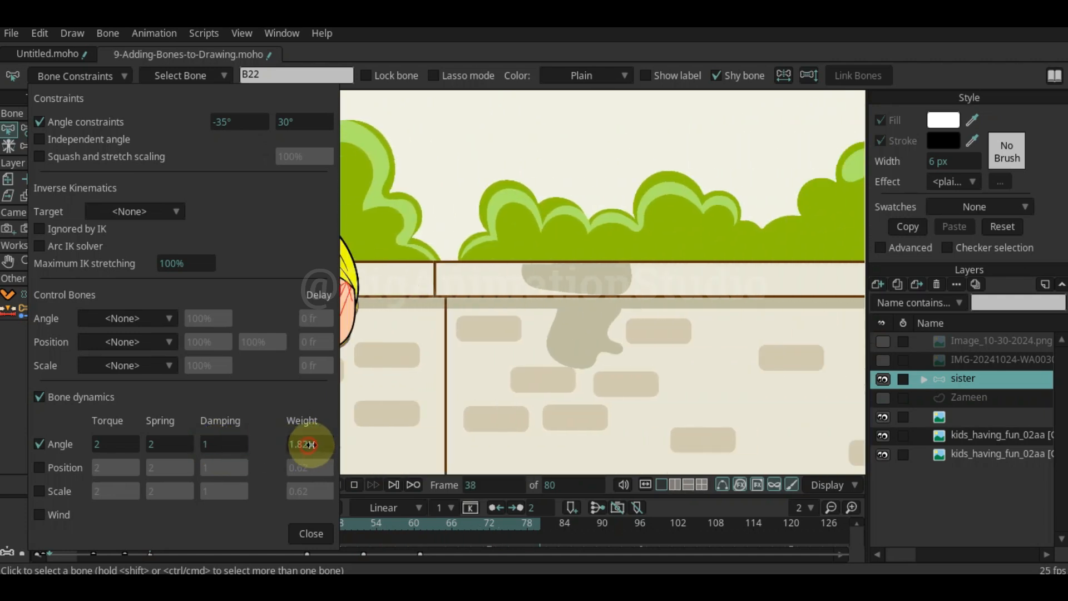
left_click_drag(310, 445, 396, 446)
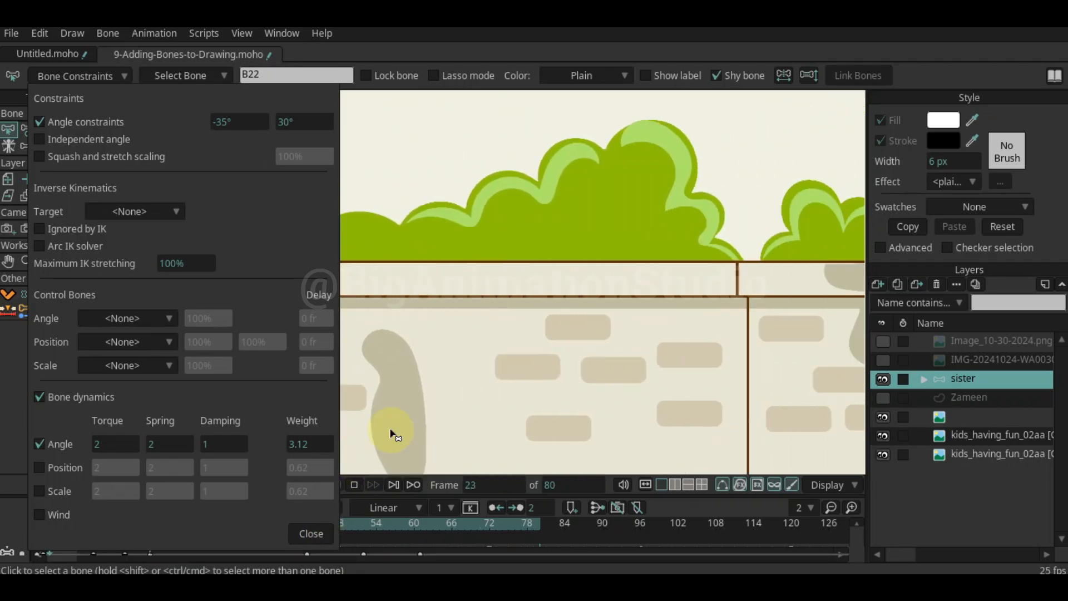
key("space")
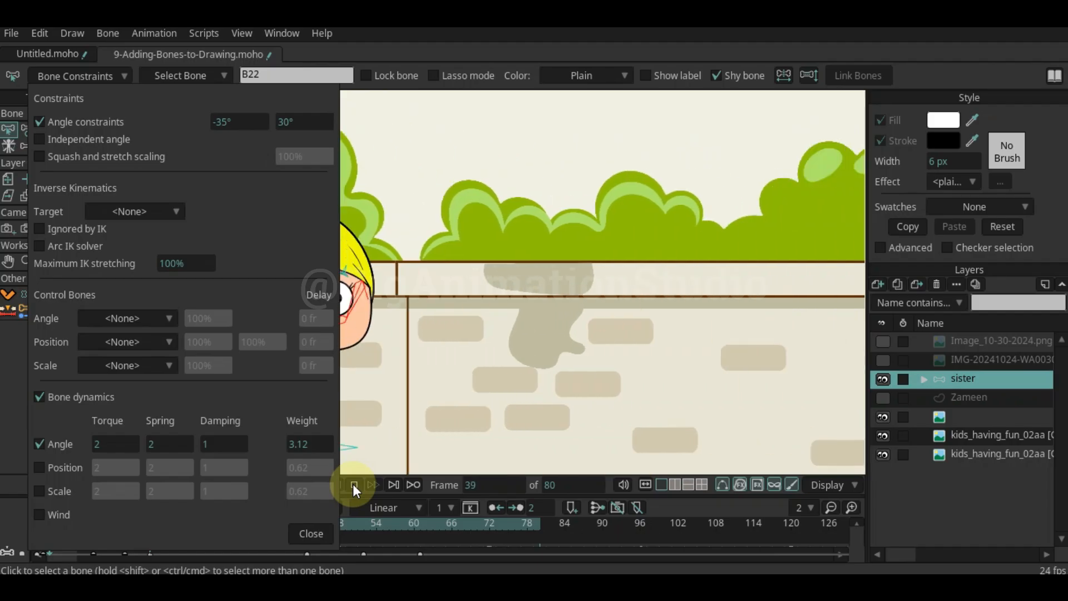
left_click(353, 484)
left_click(353, 484)
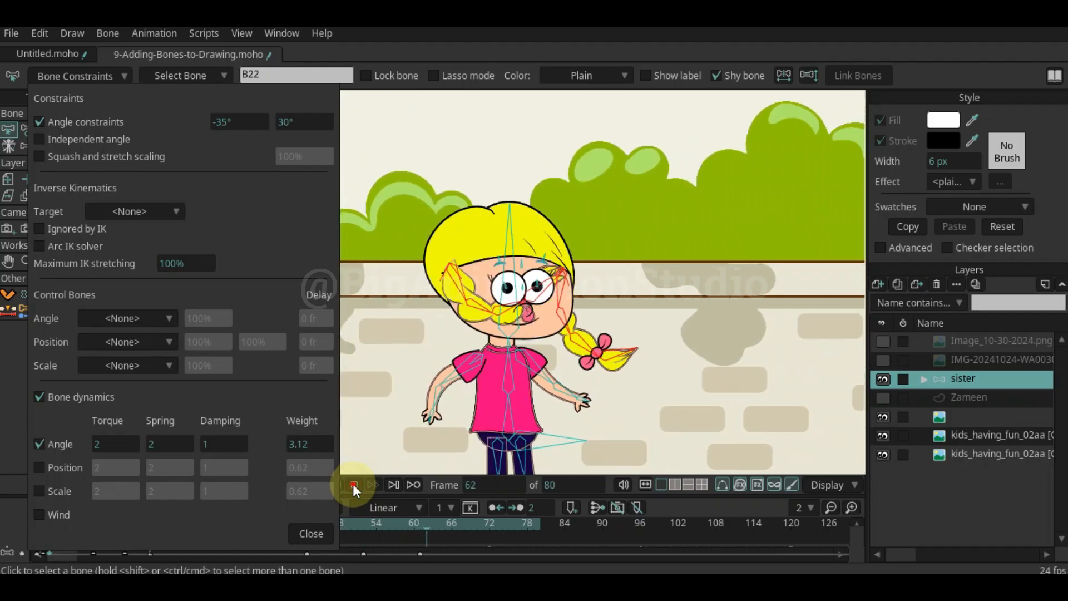
left_click(353, 484)
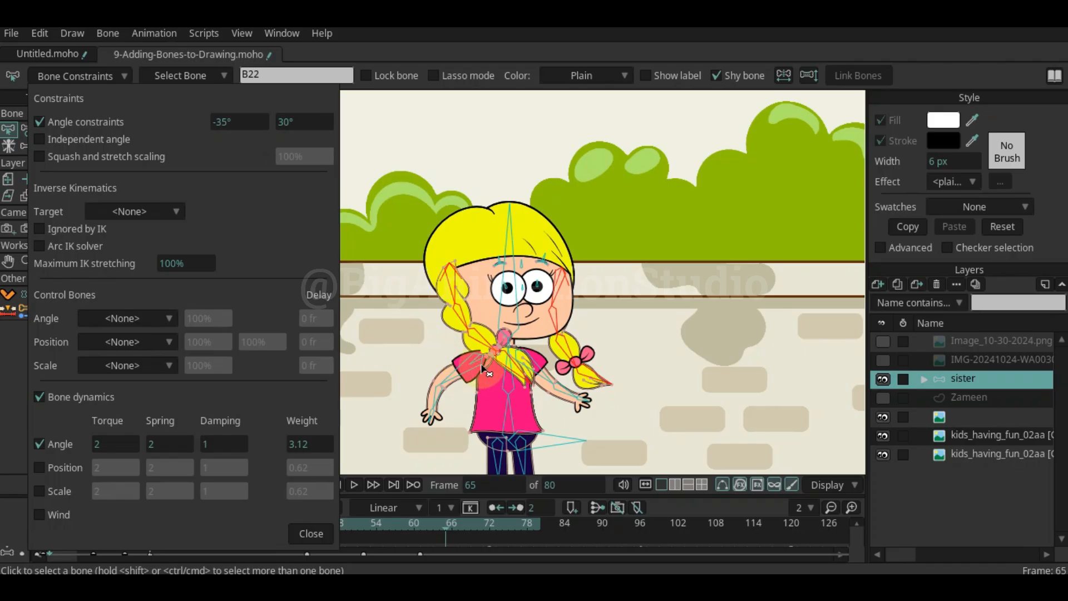
Close the bone constraints, select the front braid's PonyF layer, and move it out of the Head group to the top of the sister layer
left_click(301, 535)
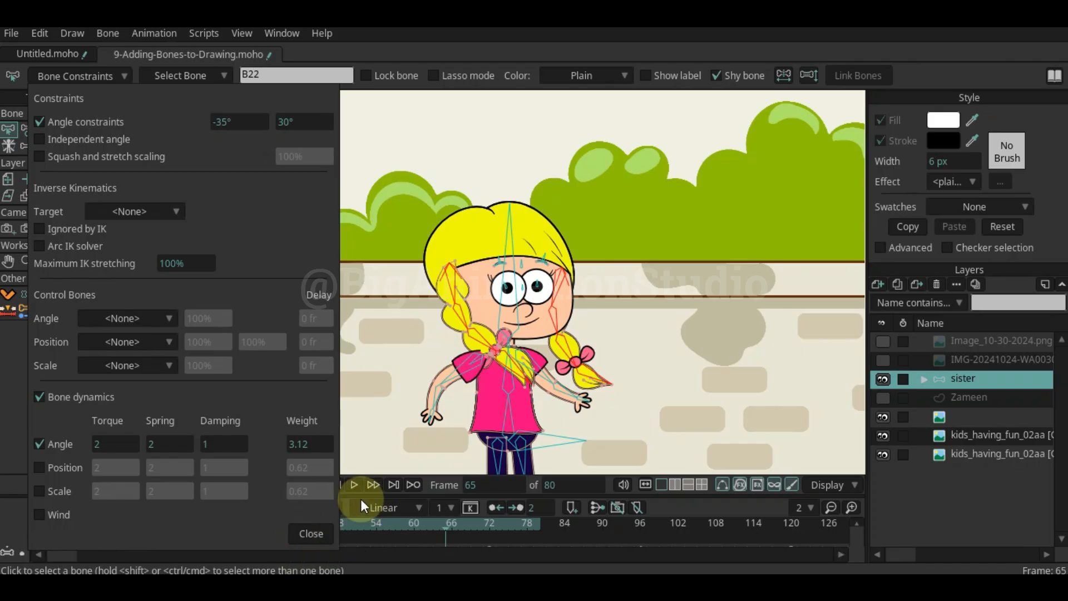
key("alt")
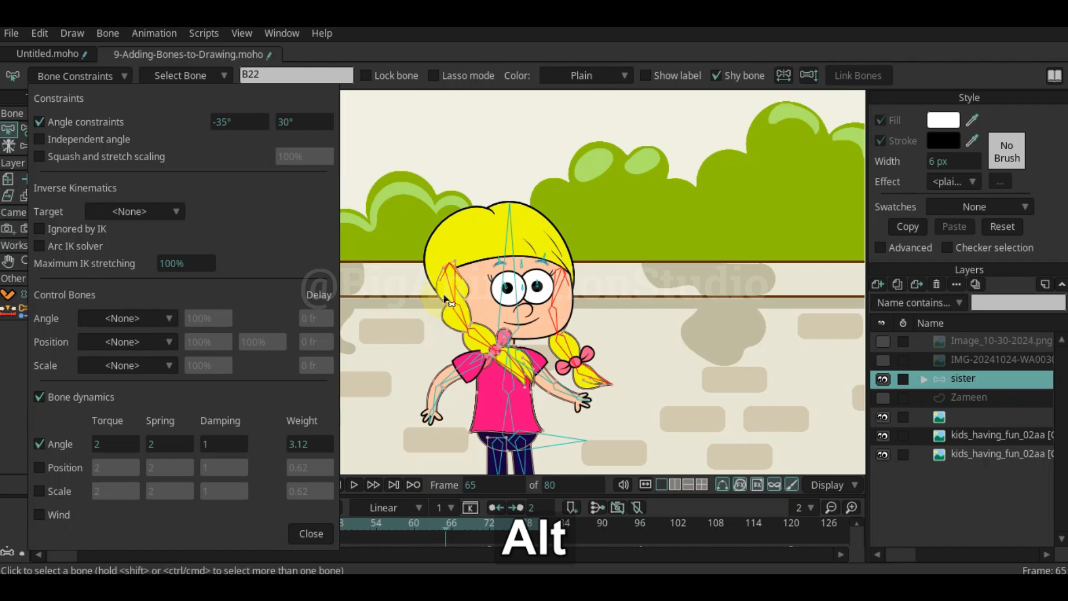
left_click(451, 304, "alt")
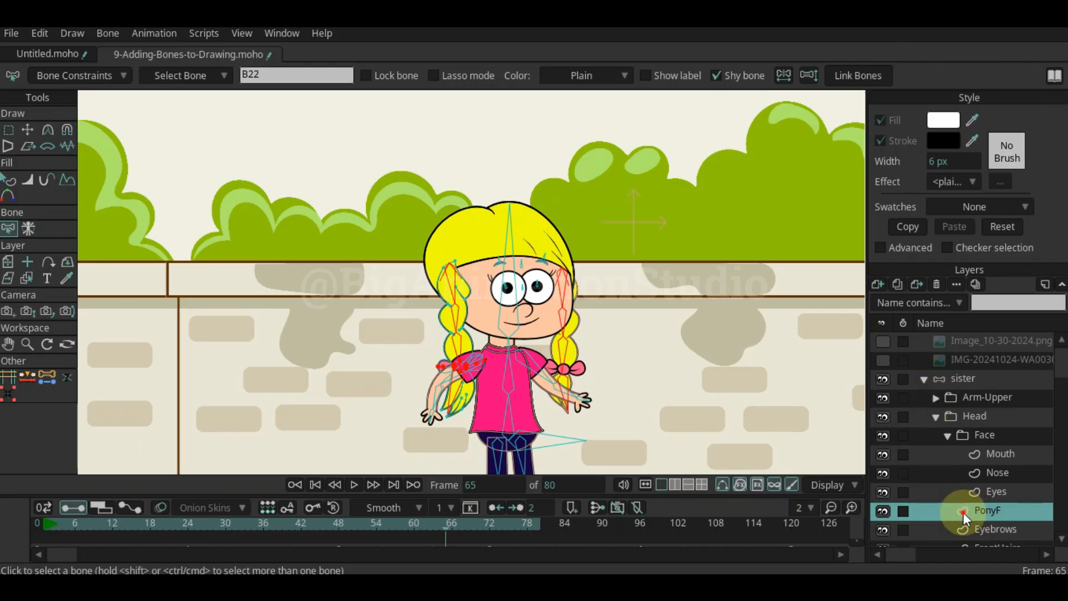
left_click_drag(946, 389, 946, 389)
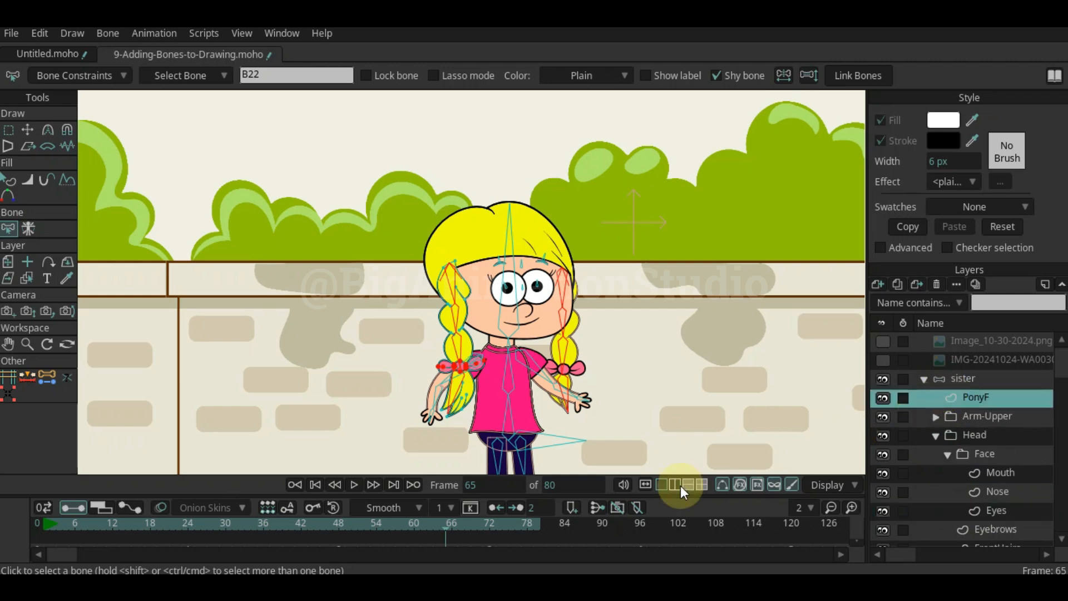
Enlarge the timeline, extend the playback range to frame 122, and review the braids' swing up to frame 101
key("space")
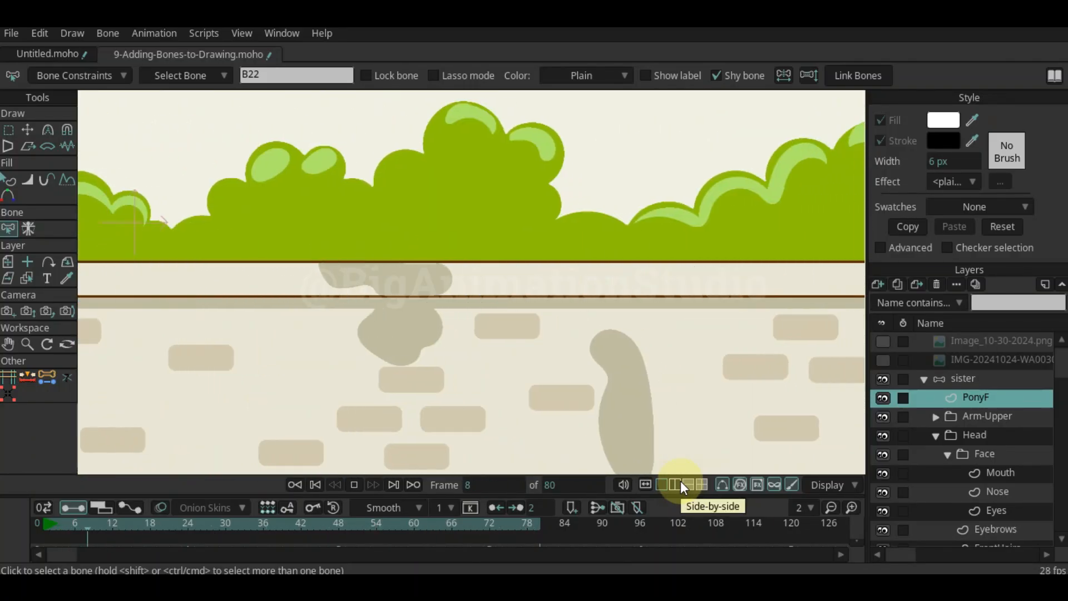
key("space")
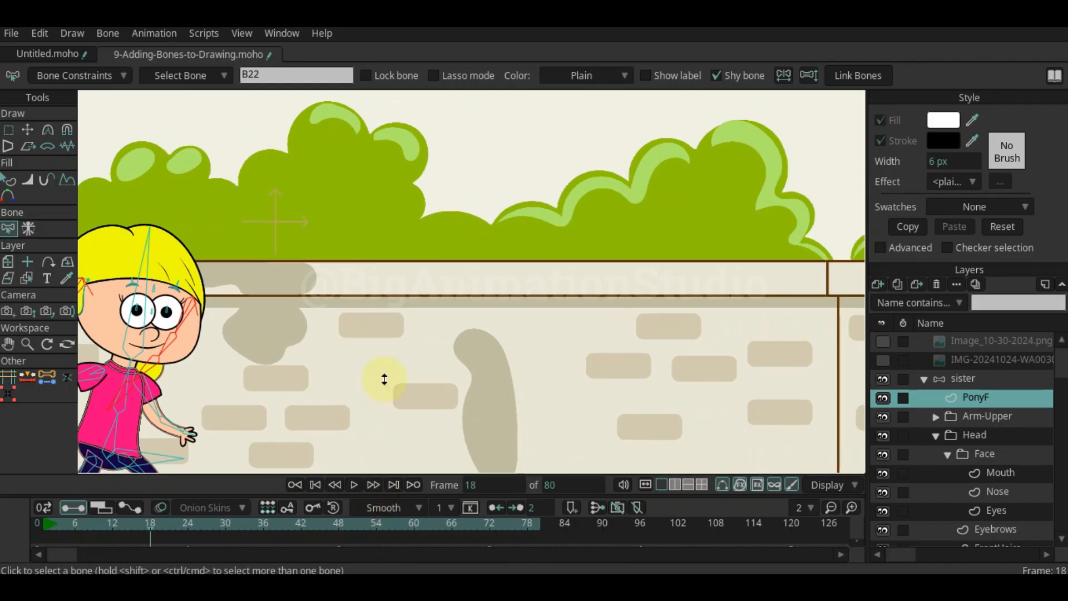
left_click_drag(384, 378, 381, 359)
left_click(808, 462, "alt")
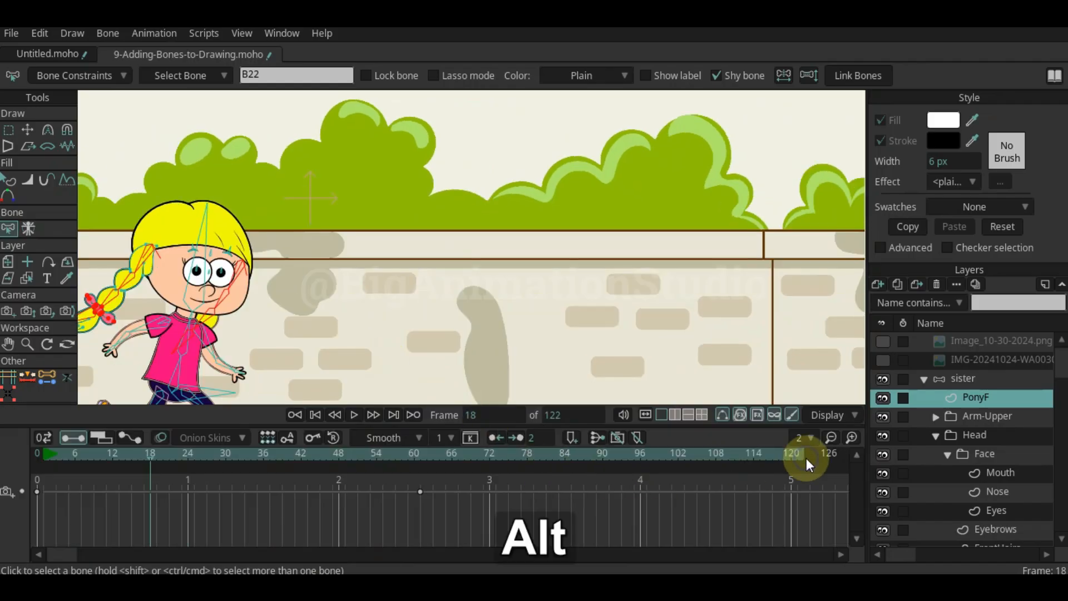
key("space")
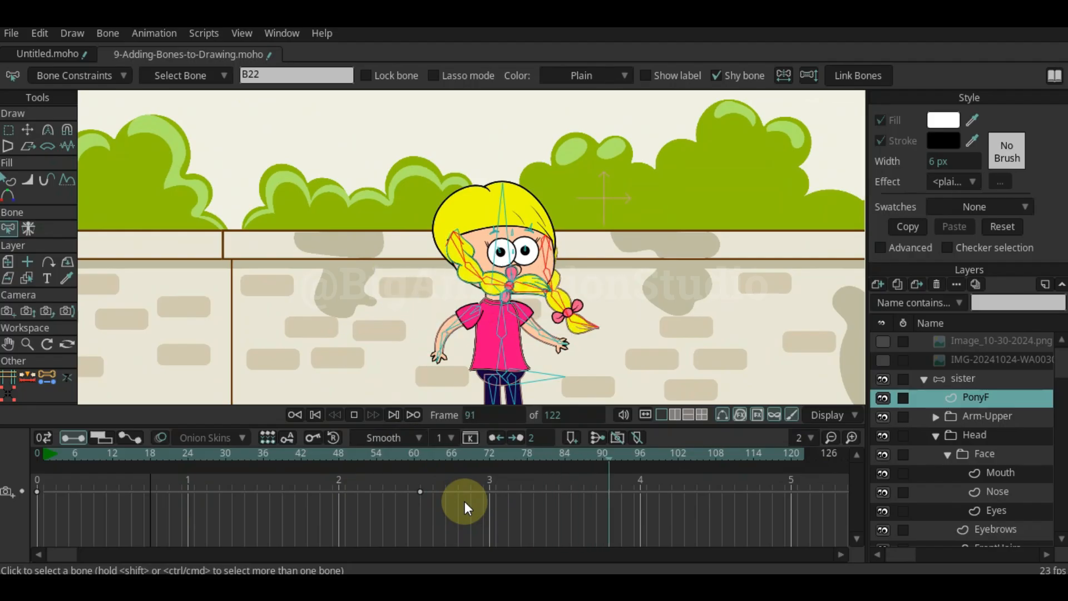
key("space")
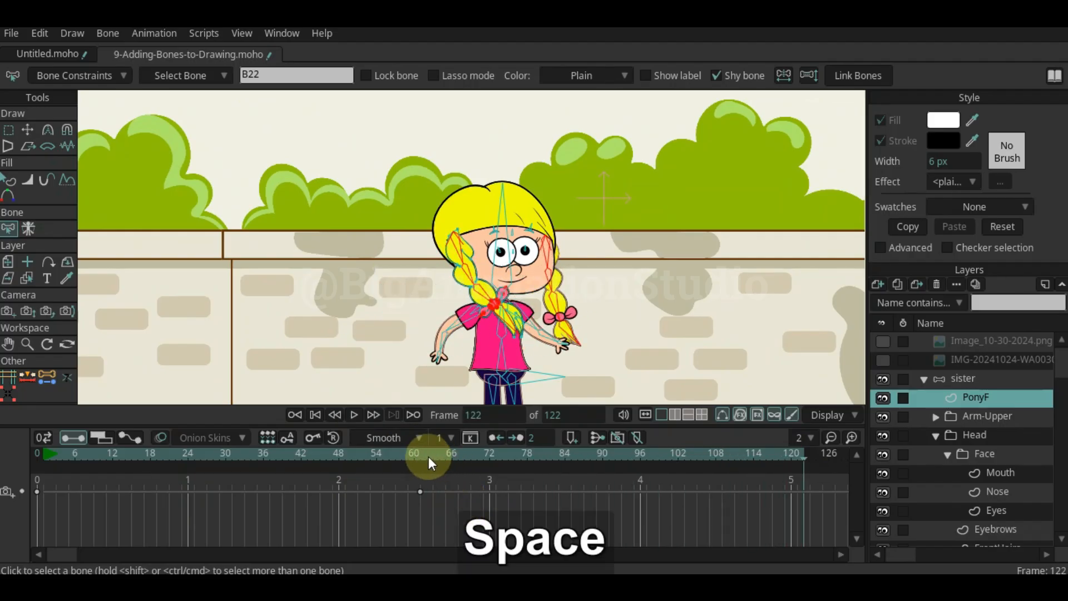
left_click_drag(429, 458, 675, 464)
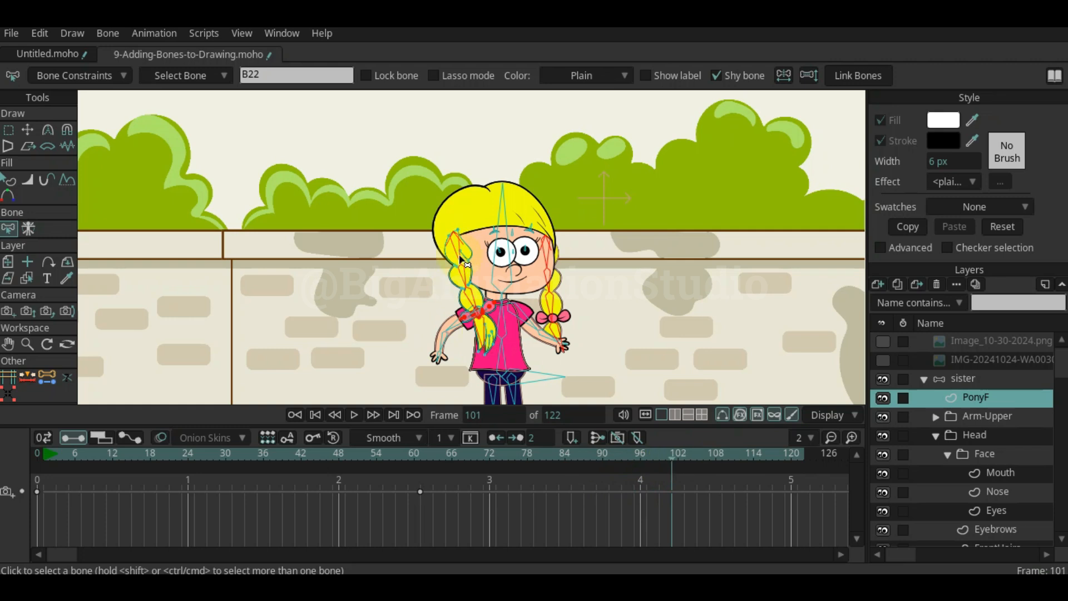
At frame 0, turn off the angle dynamics for the selected bones of both braids
left_click(44, 438)
left_click_drag(212, 343, 712, 305)
left_click_drag(322, 296, 290, 292)
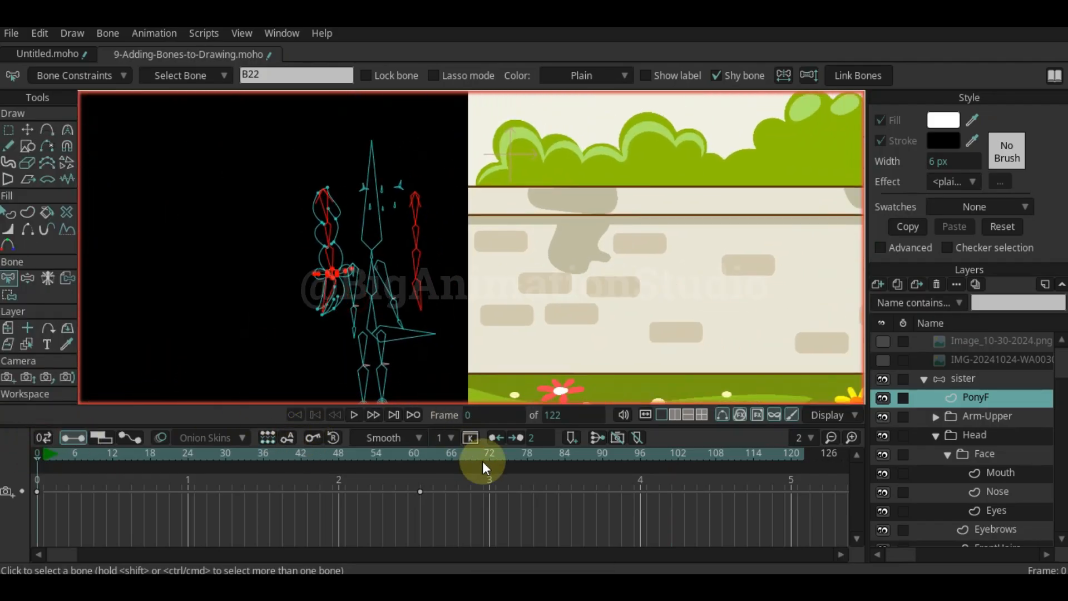
key("ctrl+j")
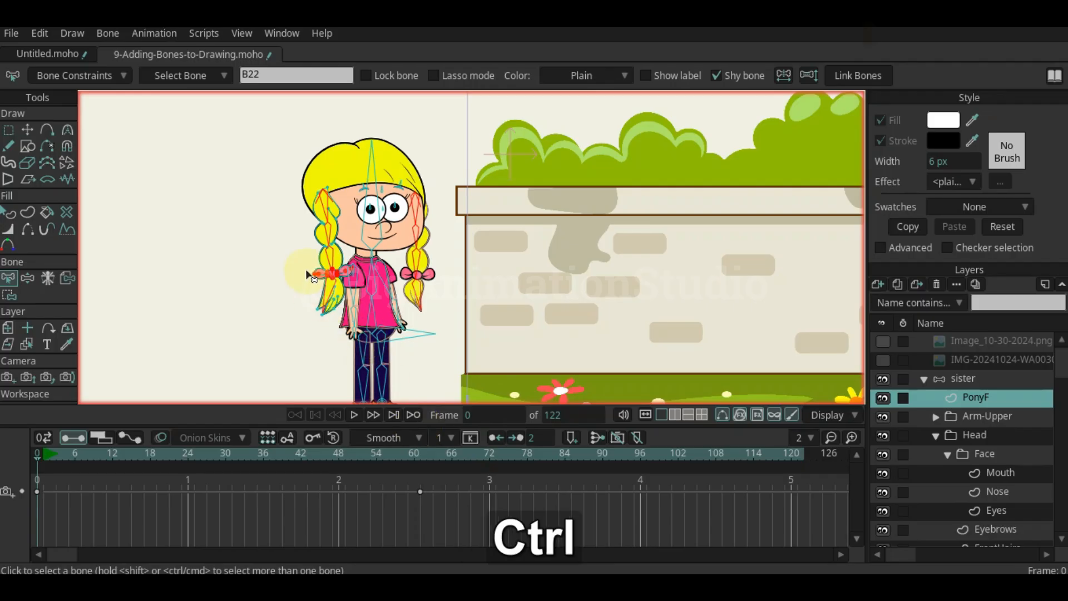
key("b")
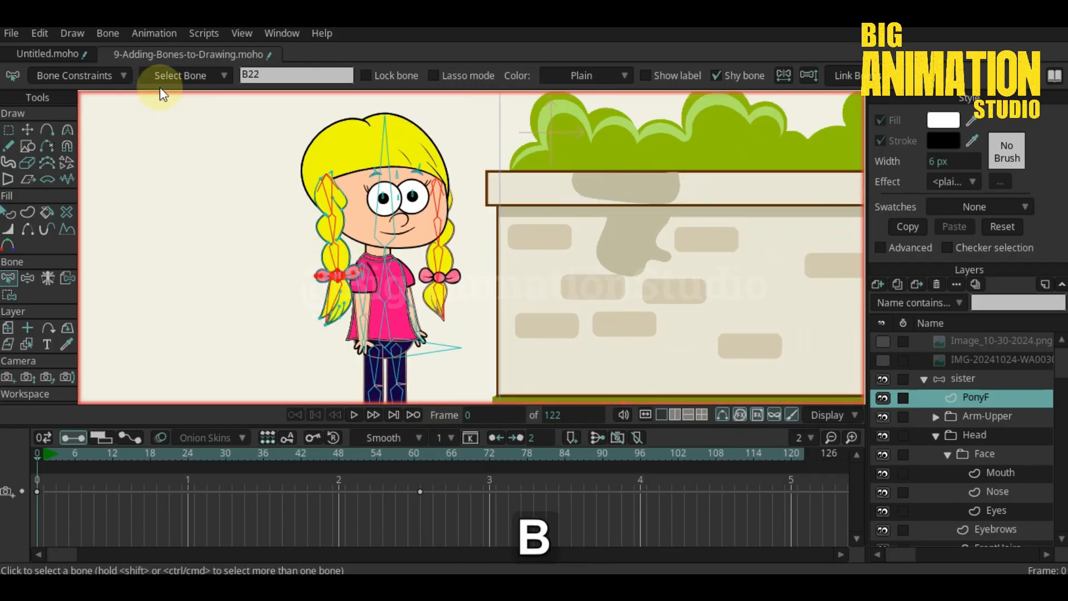
left_click(101, 77)
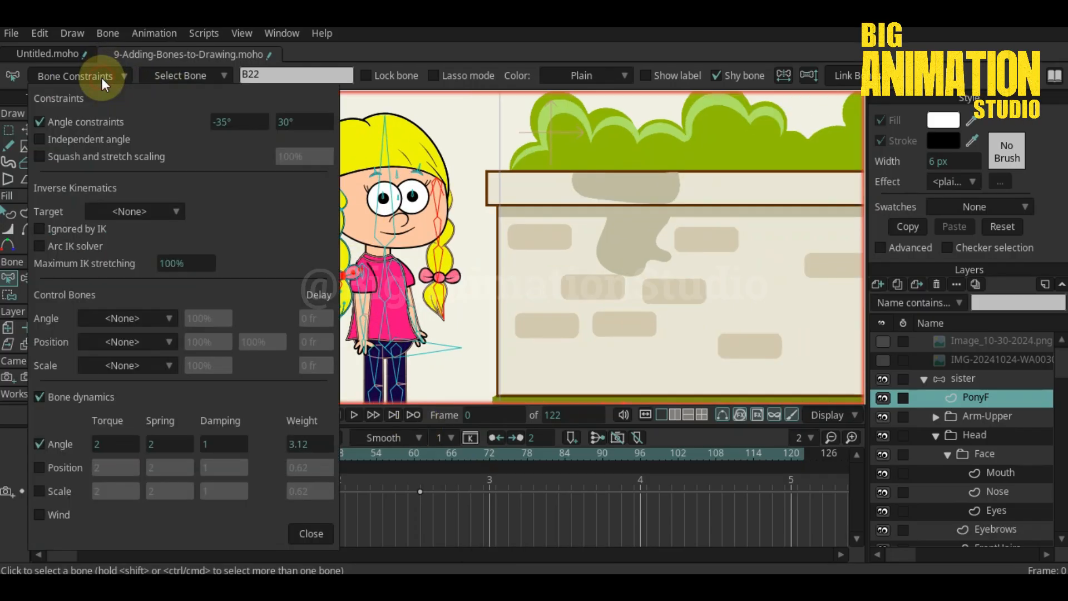
left_click(58, 445)
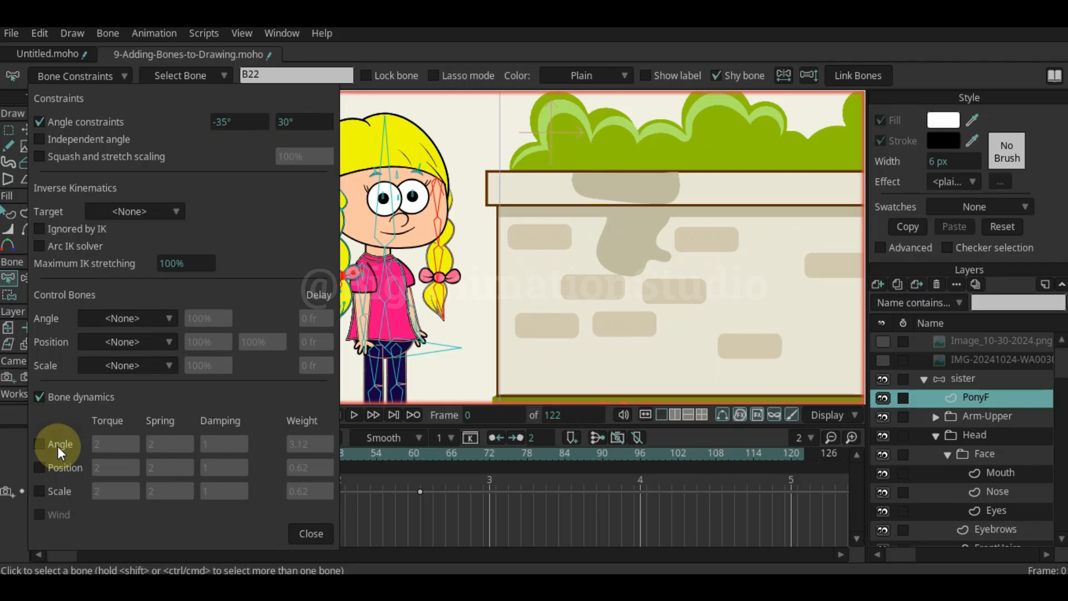
left_click(309, 535)
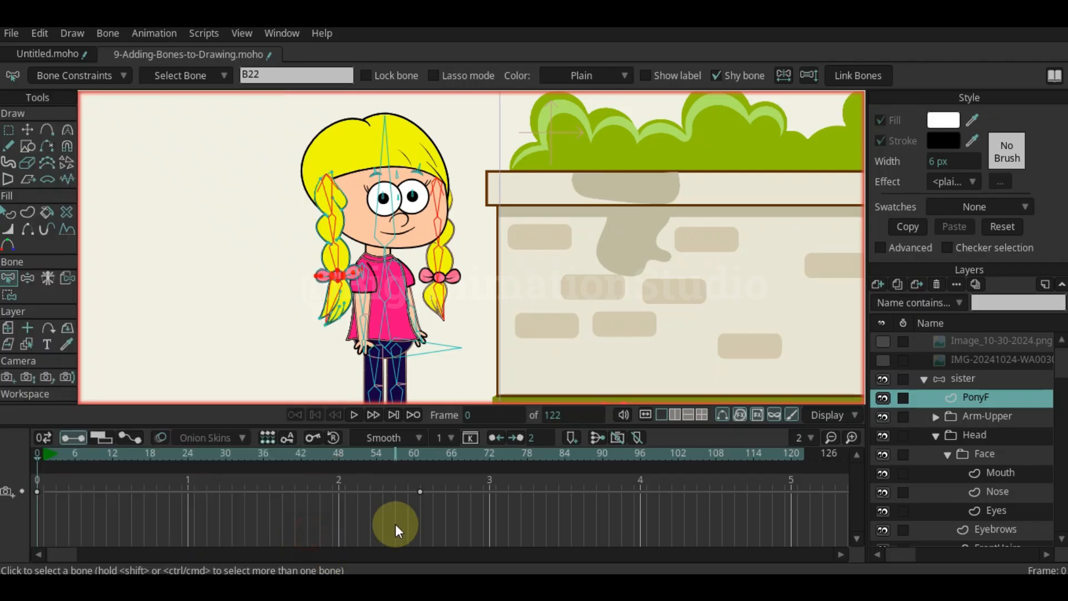
Play the animation without the braid swing, and shorten the playback range to end at frame 79
key("space")
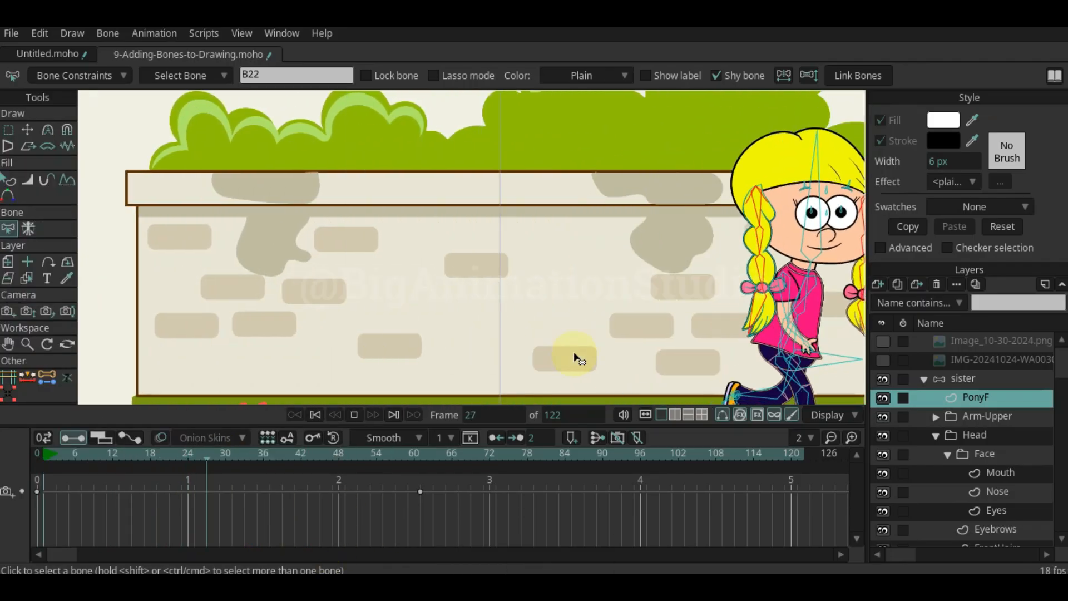
key("space")
key("space")
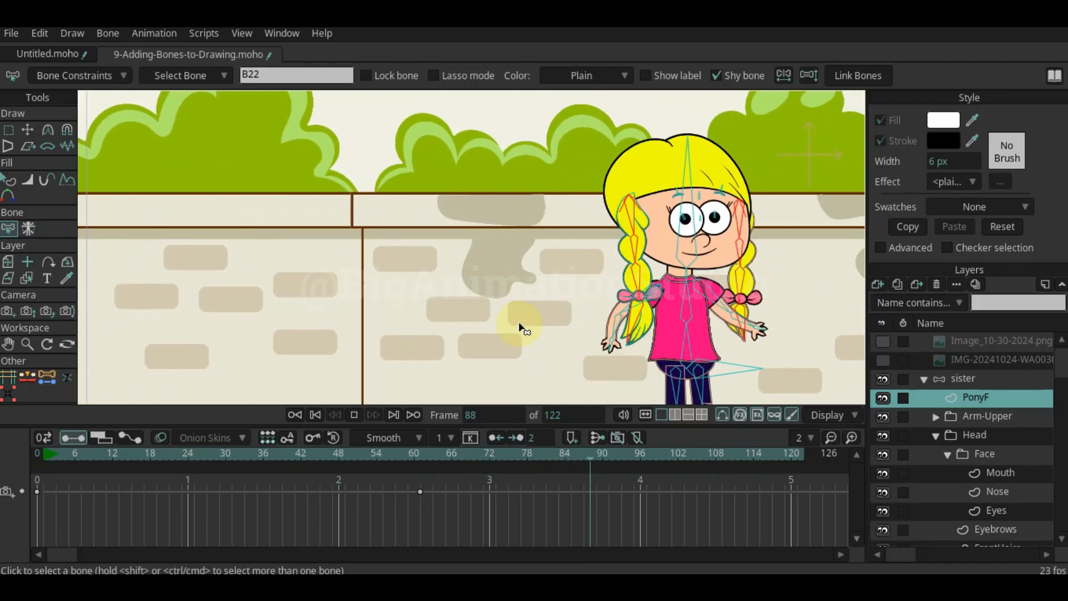
key("space")
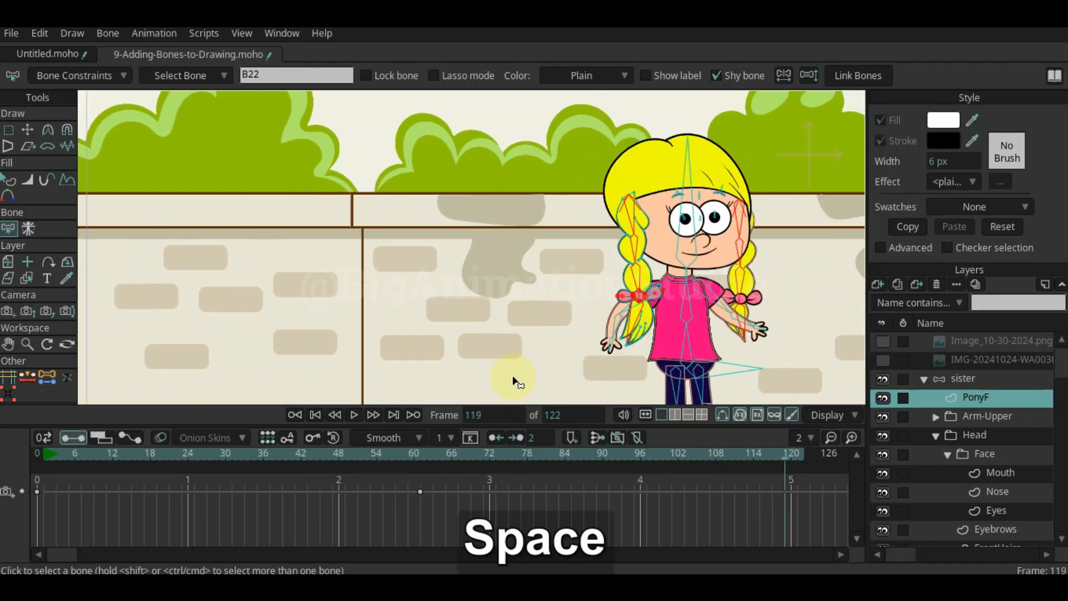
left_click(533, 451, "alt")
left_click(532, 453, "ctrl+alt")
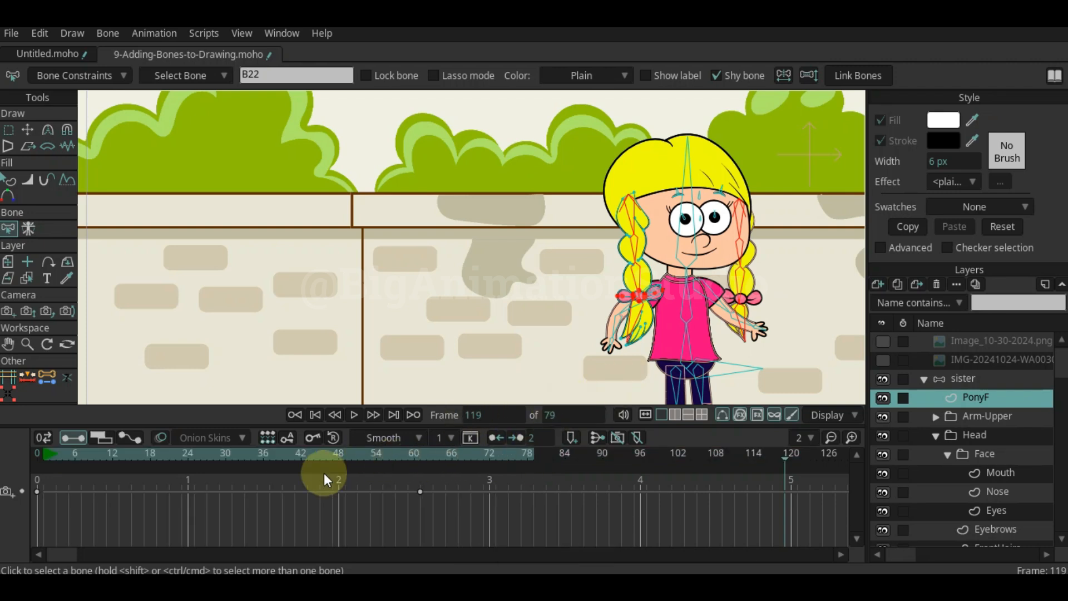
Examine the girl's run and stop within the shortened range by scrubbing around the standing pose and replaying
left_click(329, 458)
key("space")
key("space")
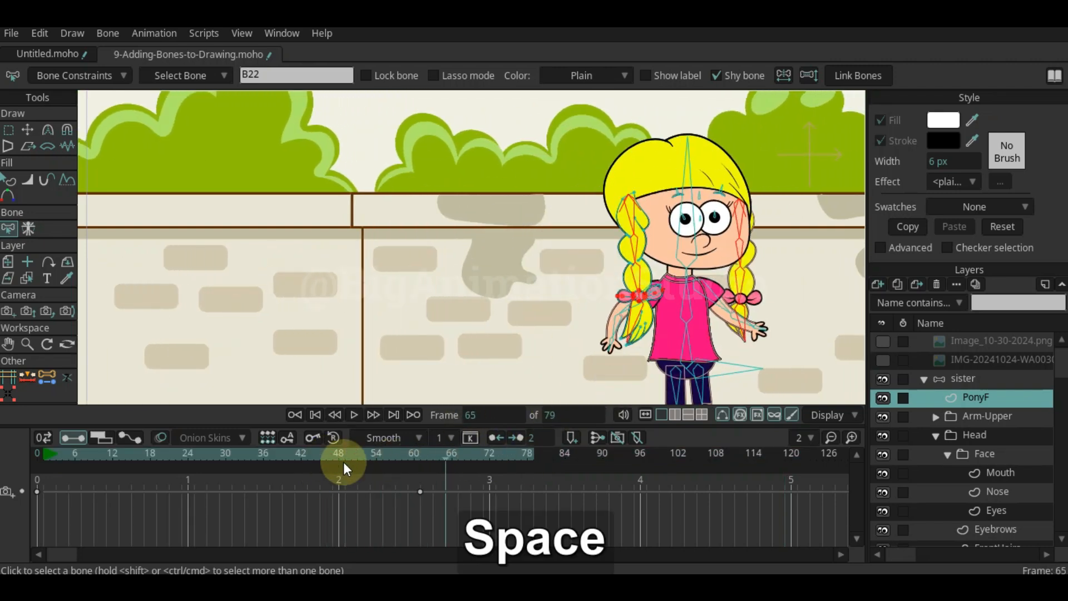
left_click_drag(450, 456, 426, 462)
key("space")
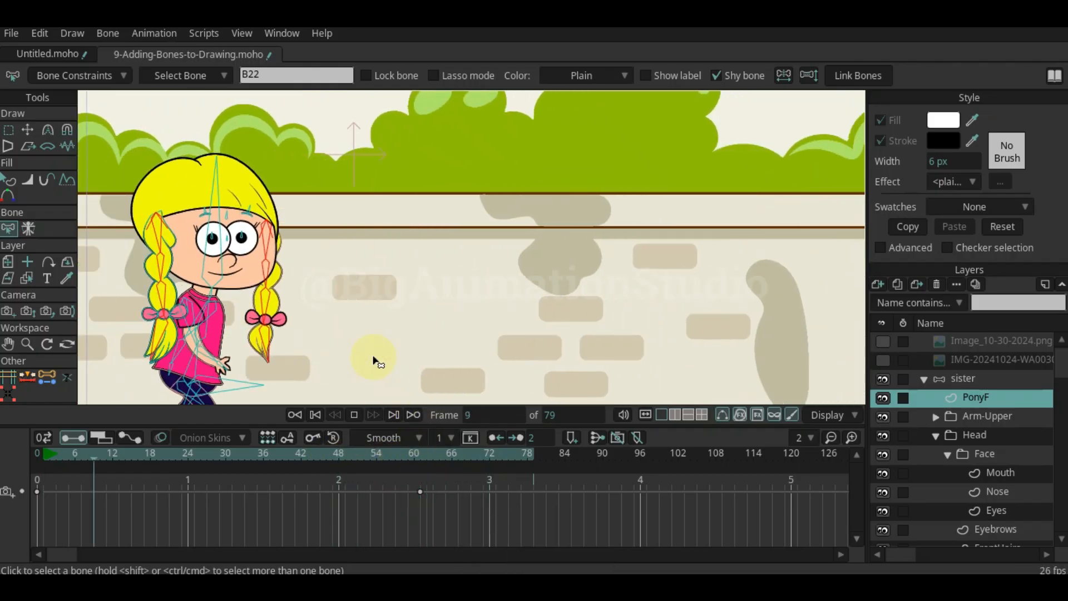
key("space")
left_click_drag(379, 239, 527, 266)
key("space")
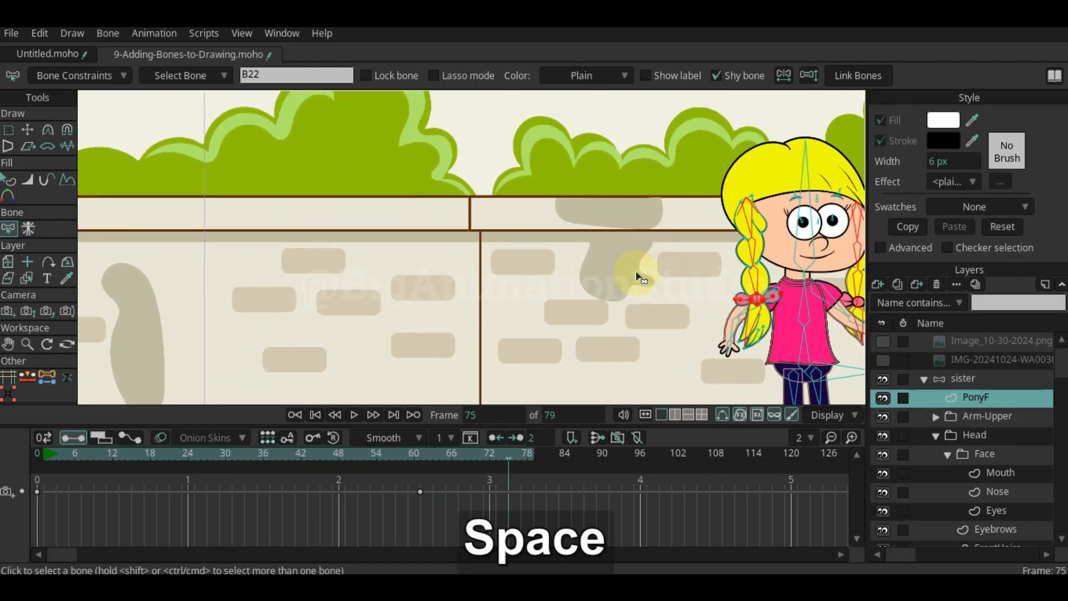
Widen the canvas and maximize it so that the tools, timeline and layers are hidden
key("space")
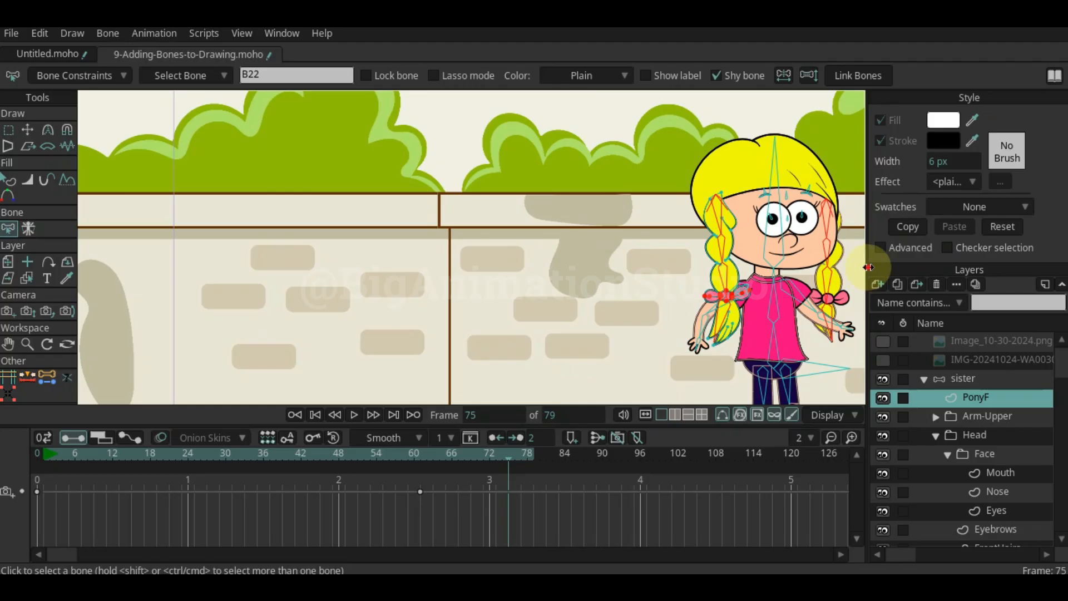
left_click_drag(869, 268, 888, 267)
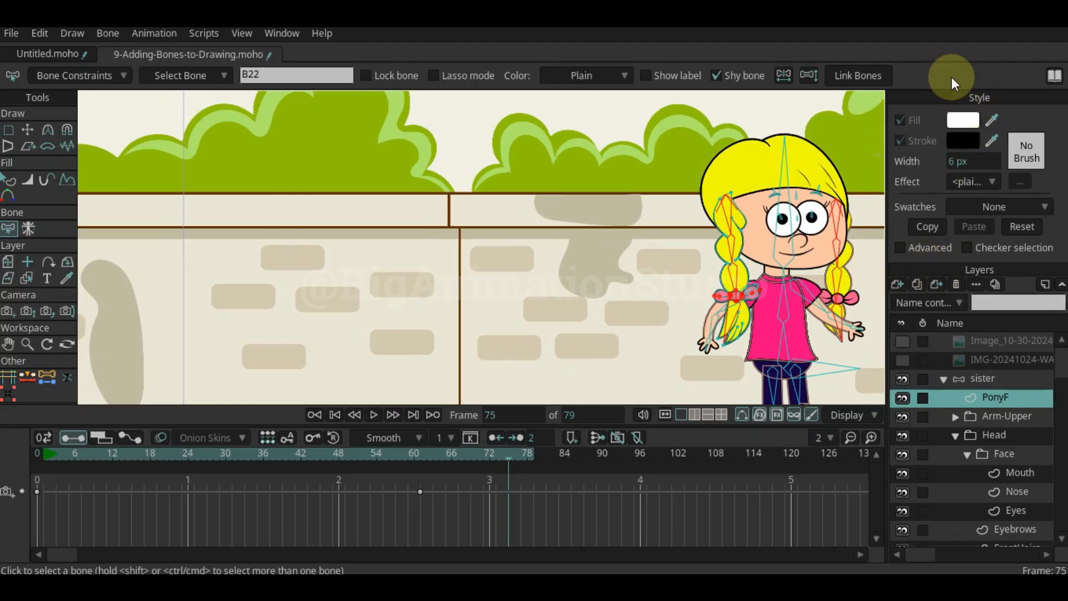
left_click(252, 34)
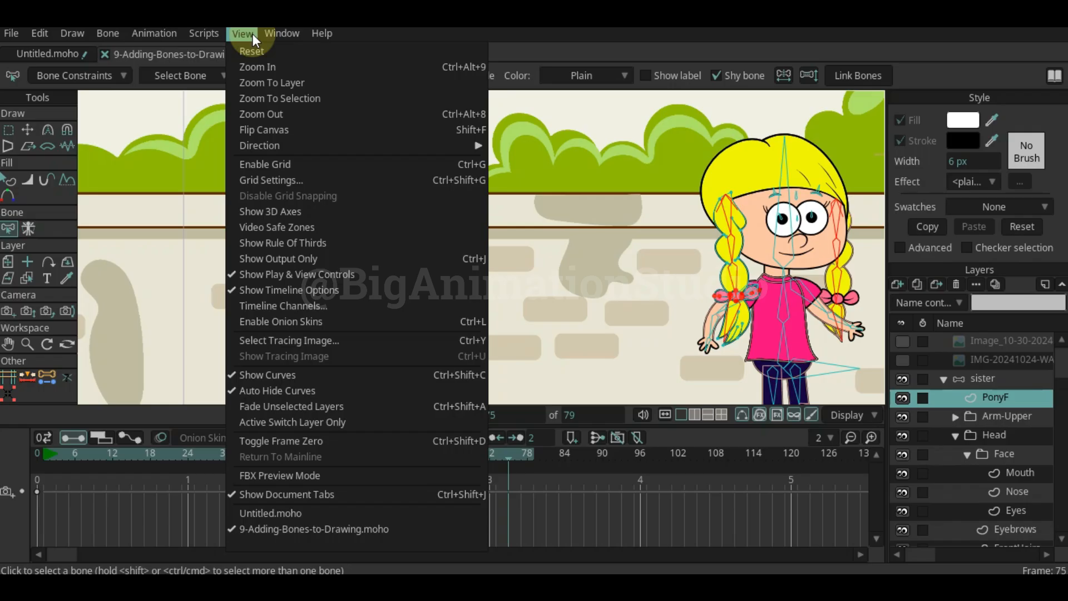
left_click(252, 33)
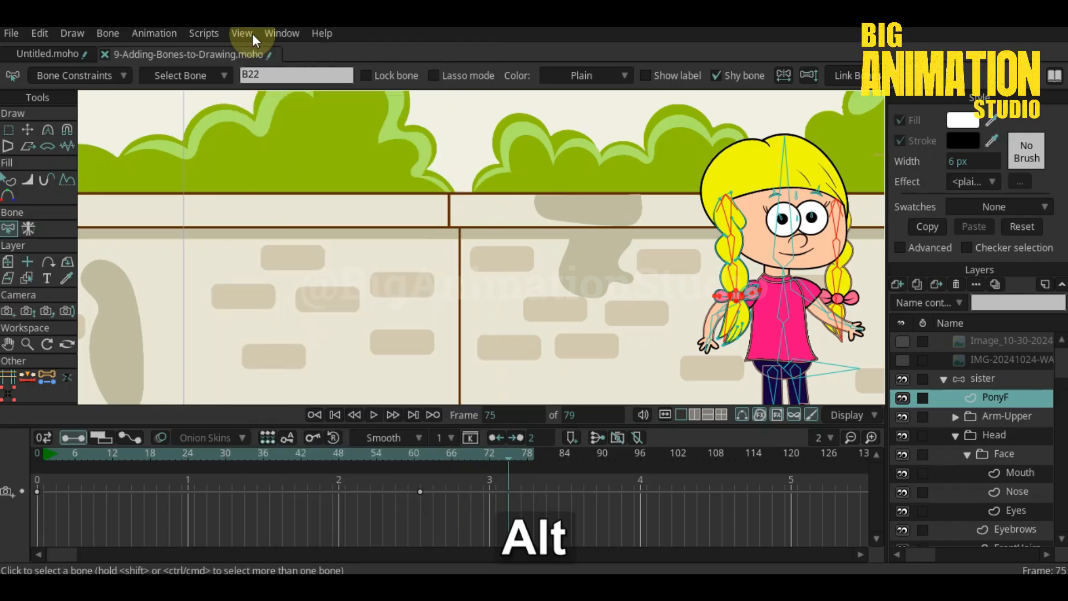
key("alt+1")
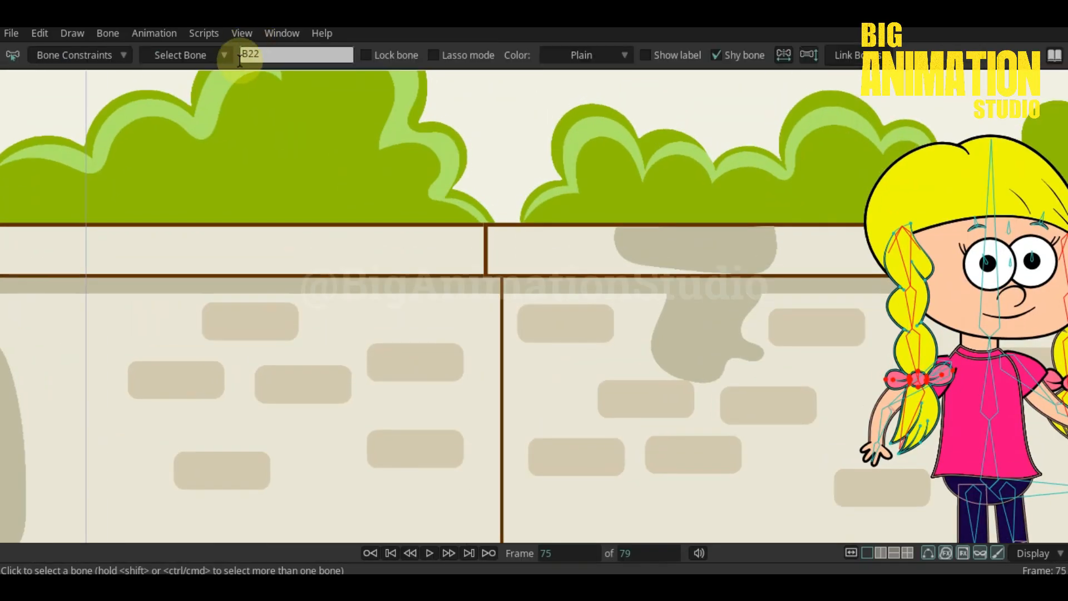
Play the girl's run and stop in the maximized canvas to check the braids without swing
key("space")
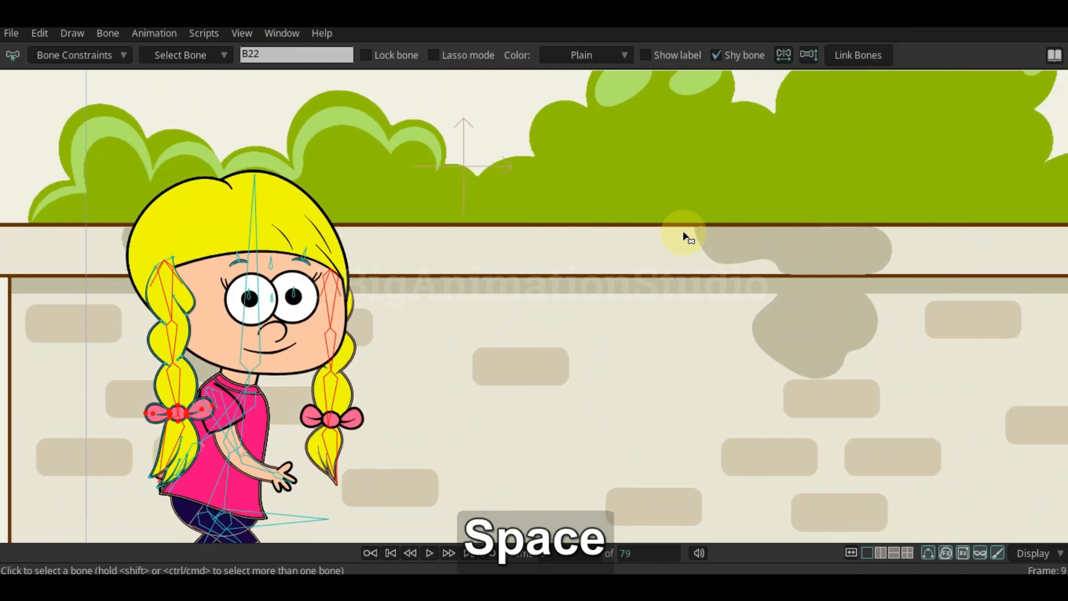
key("space")
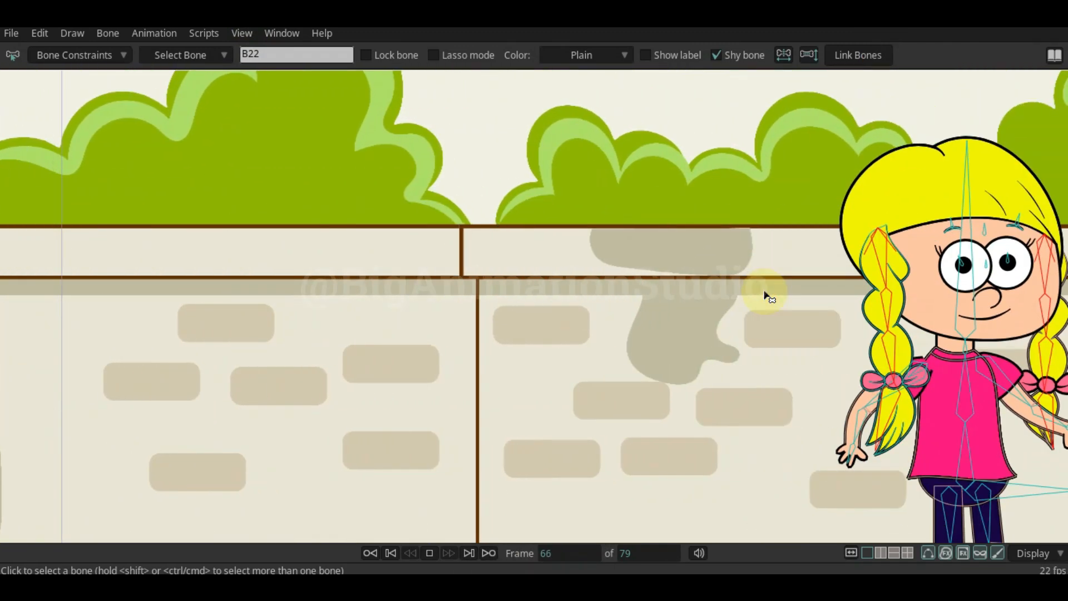
key("space")
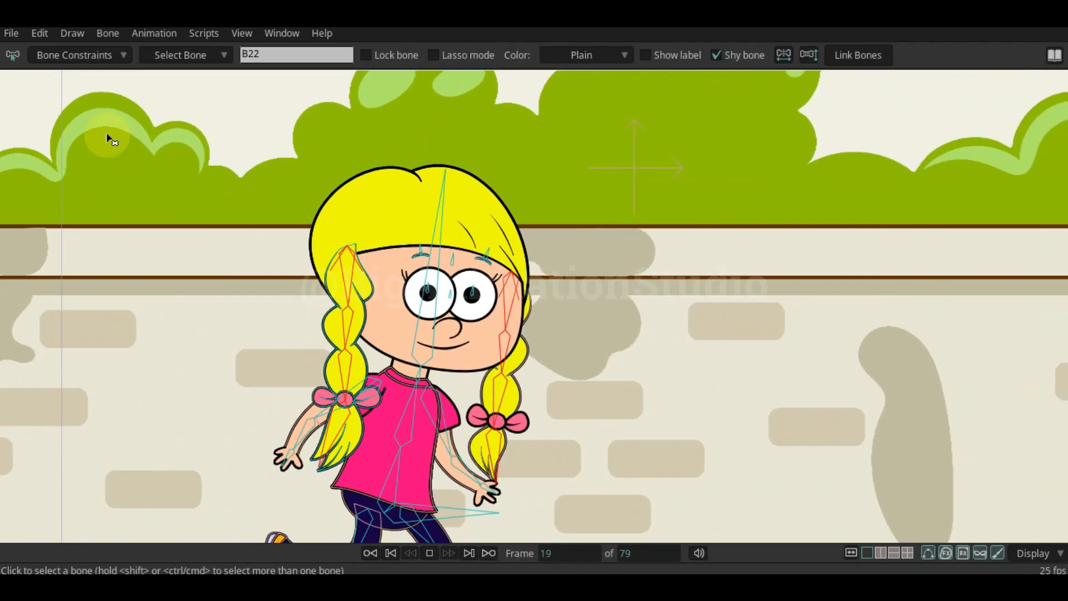
key("space")
Turn on angle dynamics for the second bone from the top in both braids
left_click(89, 55)
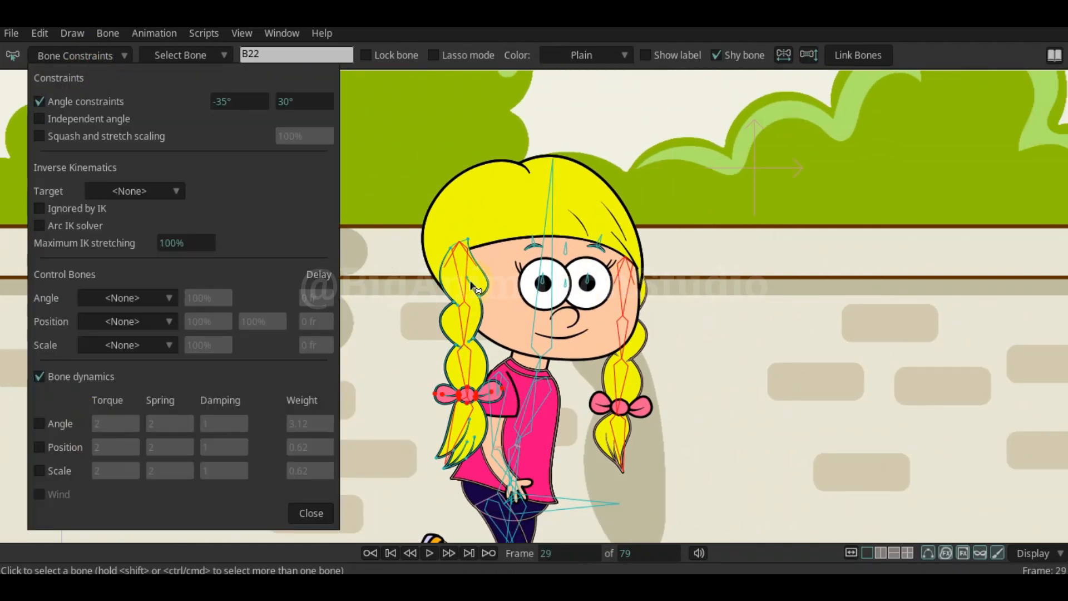
key("b")
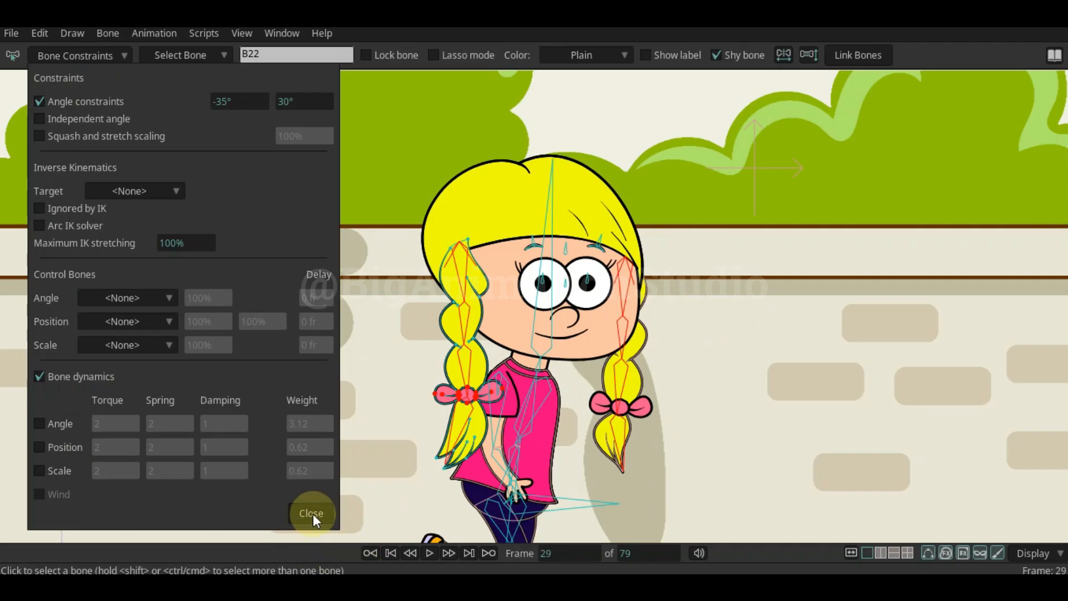
left_click(750, 366)
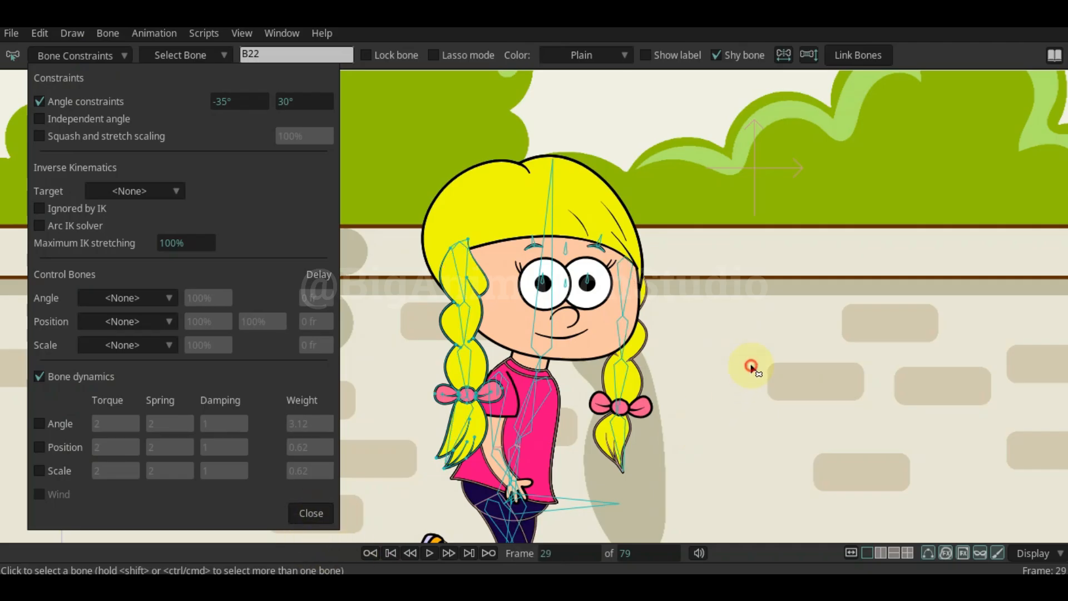
left_click(460, 271)
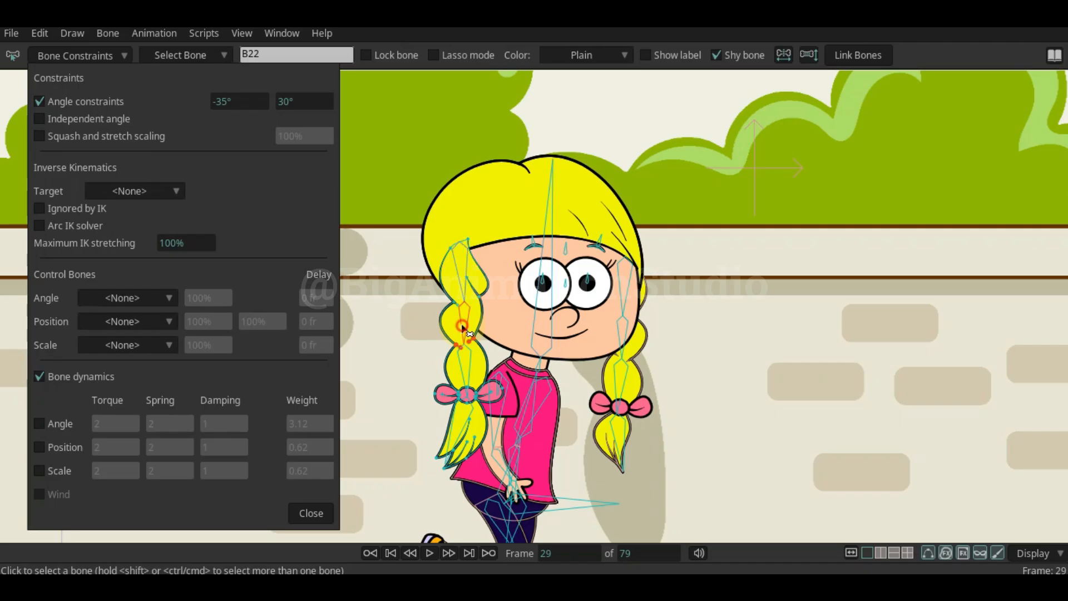
left_click(623, 274, "shift")
left_click(626, 290)
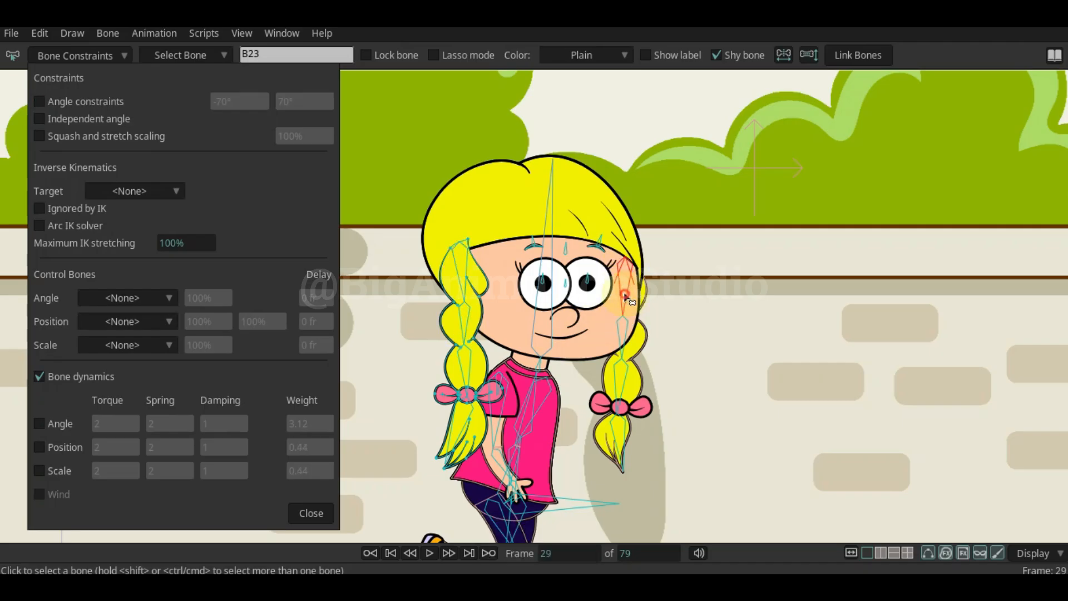
left_click(628, 327)
left_click(466, 322, "shift")
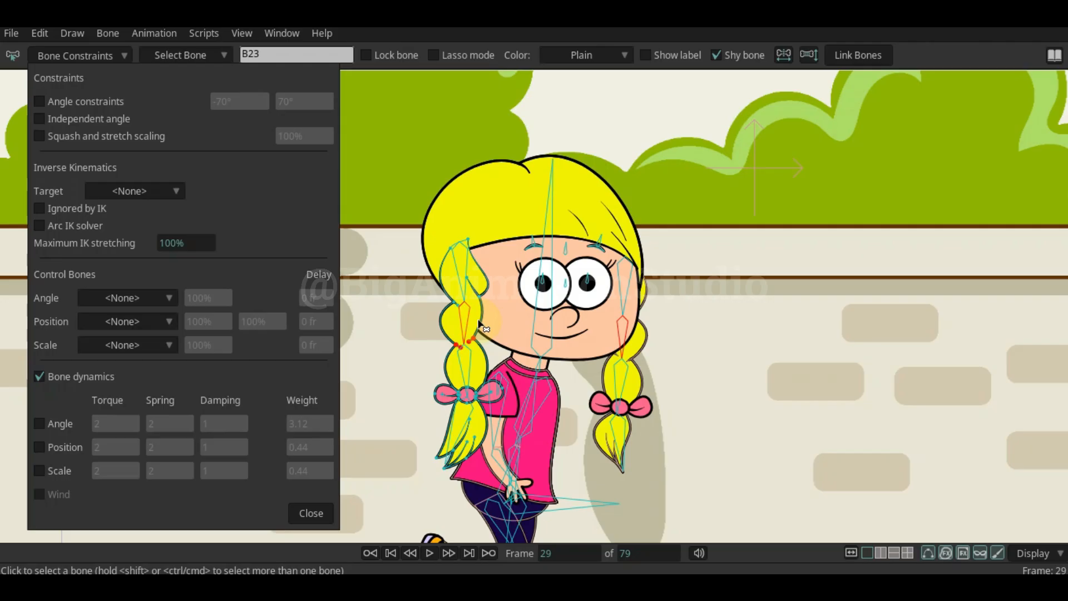
key("b")
left_click(788, 303)
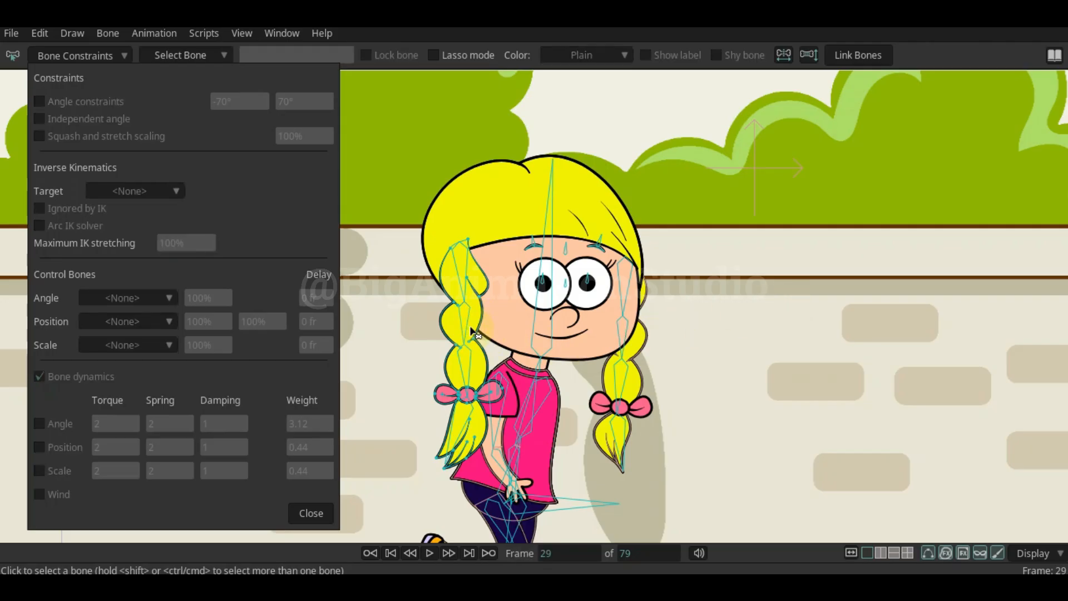
left_click(464, 322)
left_click(623, 331, "shift")
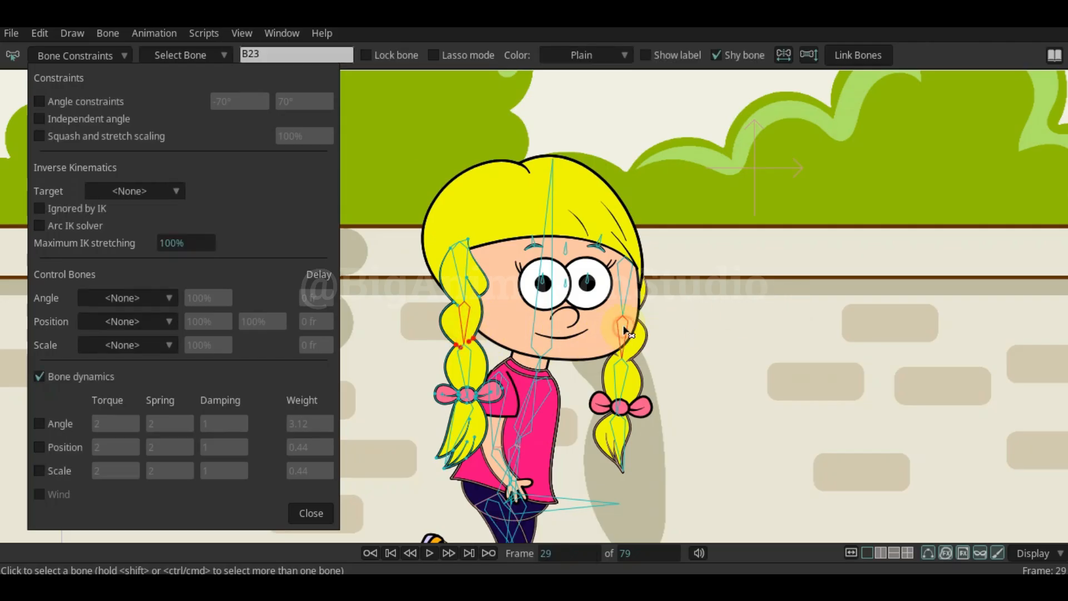
left_click(45, 424)
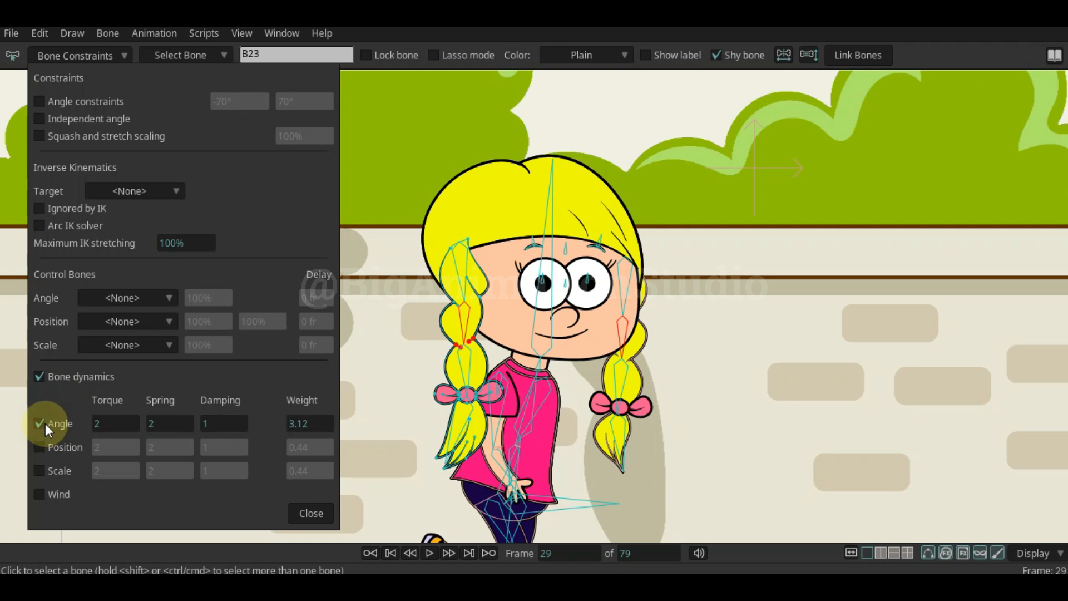
Play the animation to check how the braids swing with the second bones' angle dynamics
left_click(430, 552)
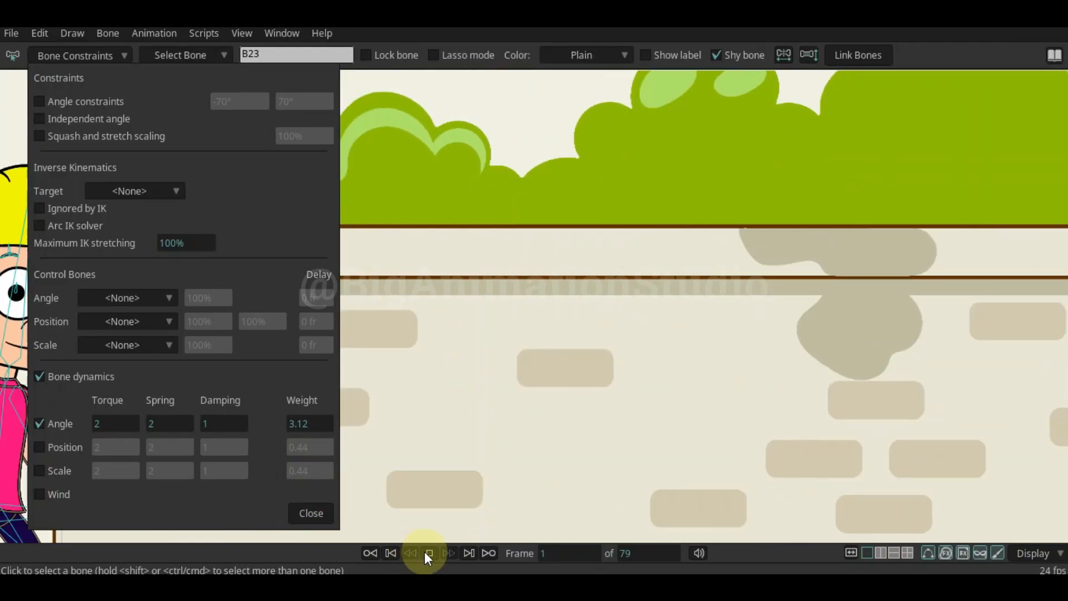
left_click(428, 553)
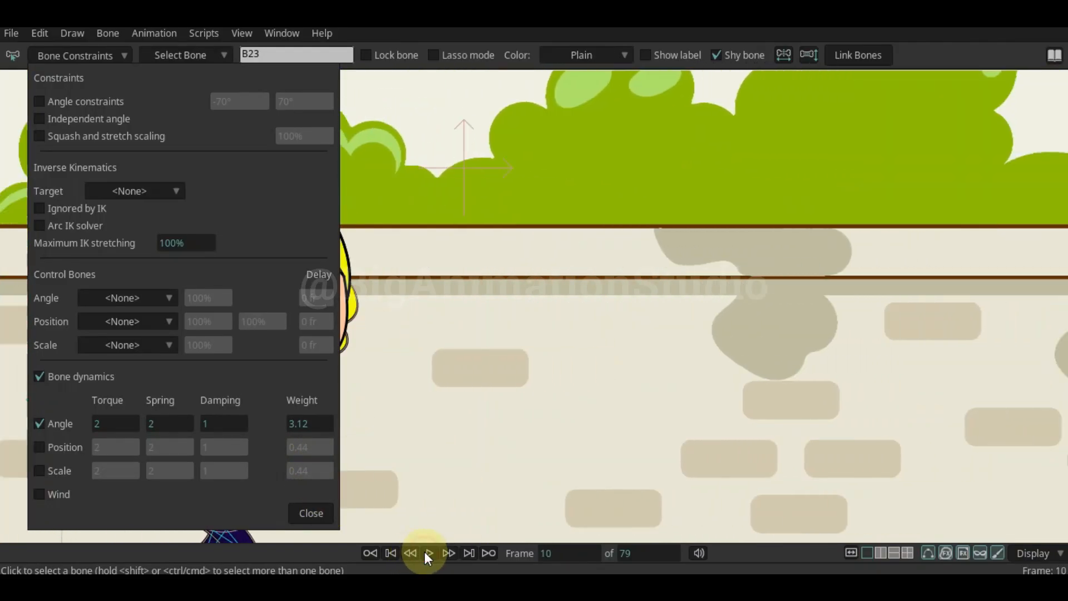
left_click(428, 553)
left_click(428, 553)
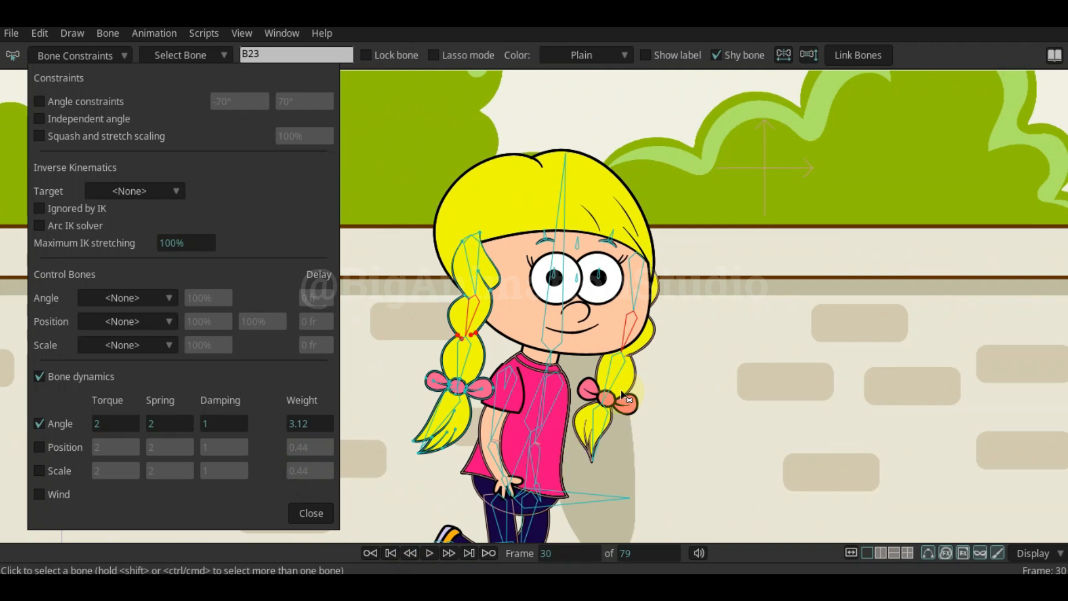
Turn on angle dynamics for the tip bones of both braids and raise their weight to about 6
left_click(602, 428)
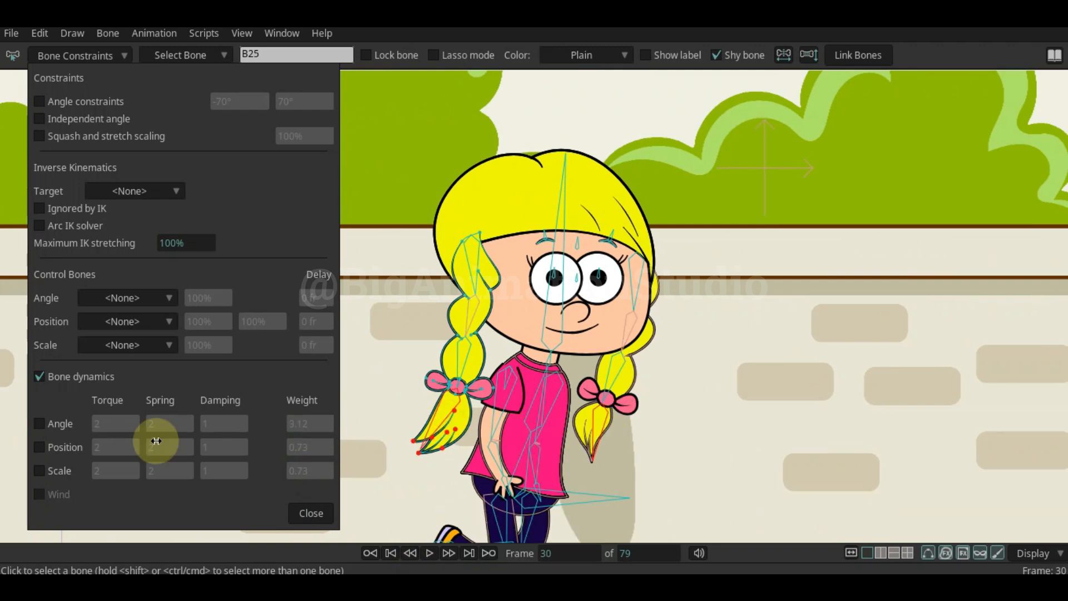
left_click(40, 377)
left_click(40, 376)
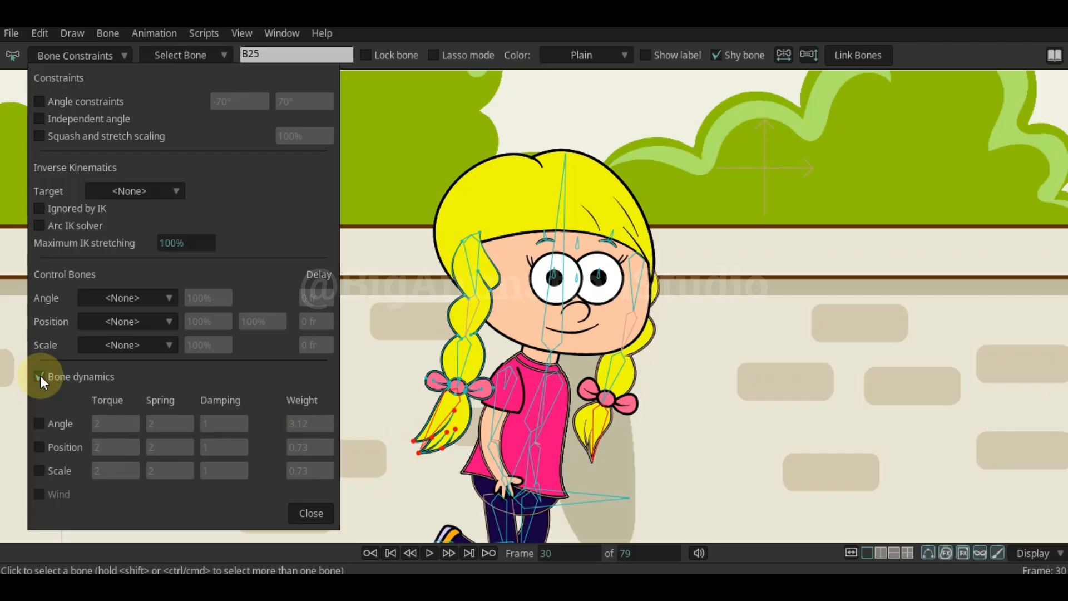
left_click(39, 424)
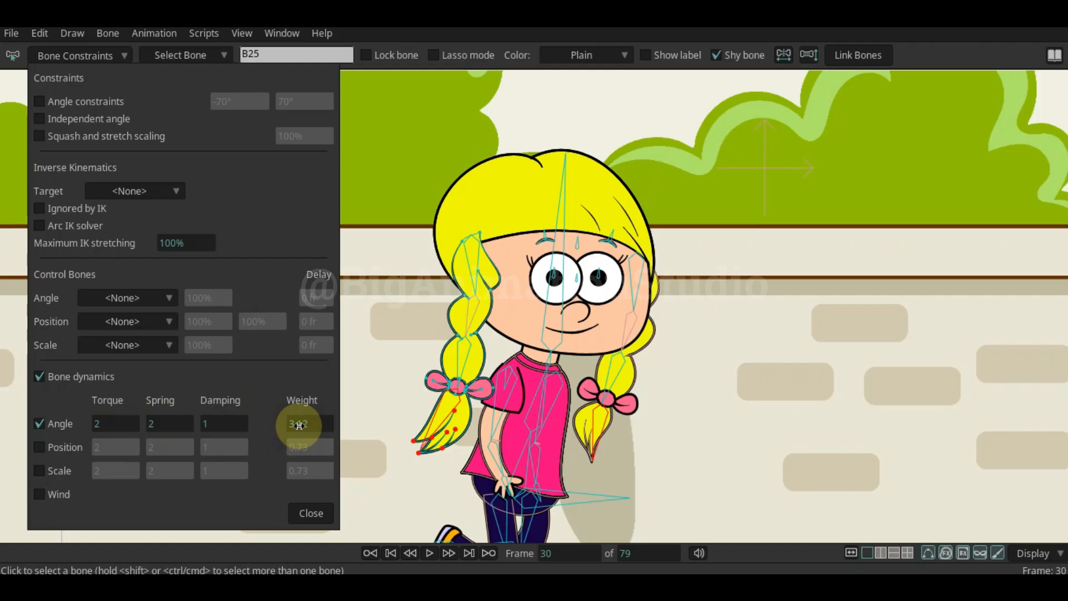
left_click_drag(301, 425, 420, 425)
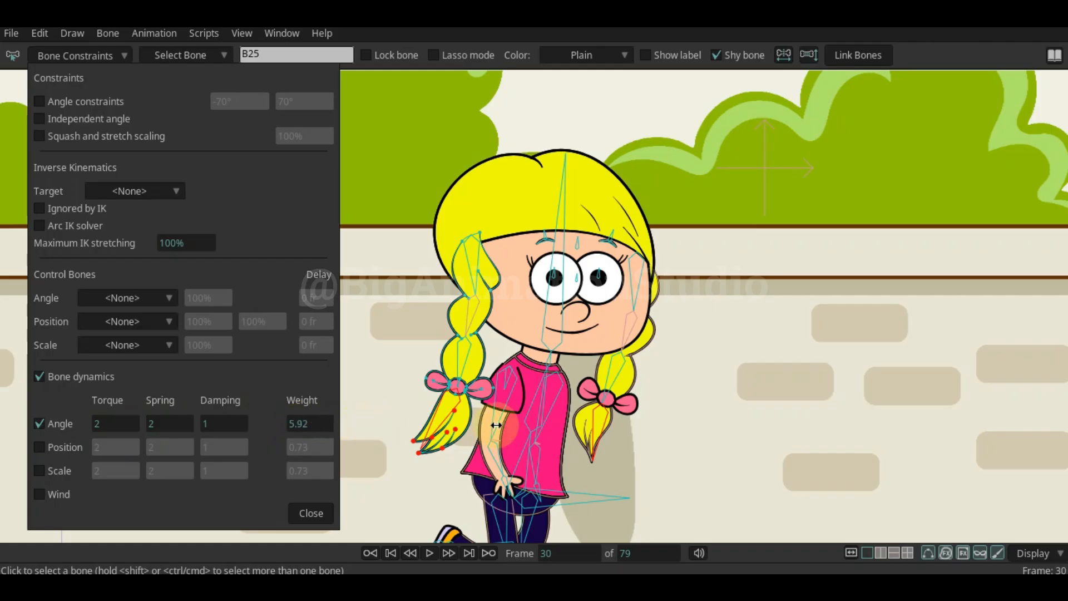
left_click_drag(509, 425, 334, 505)
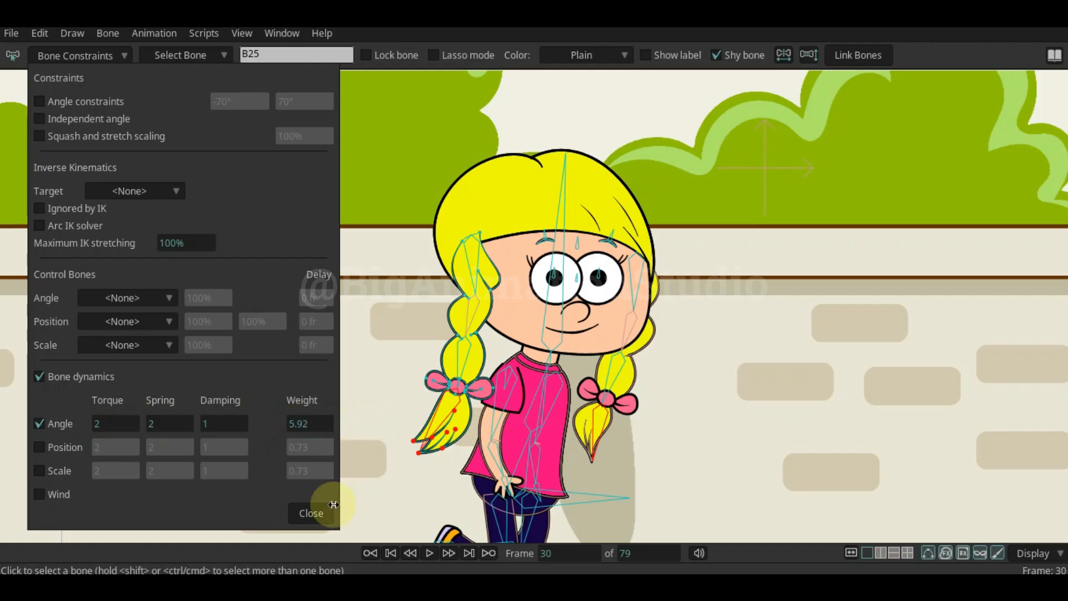
Play the animation to check the swing of the braid tips, and close the bone constraints
left_click(429, 552)
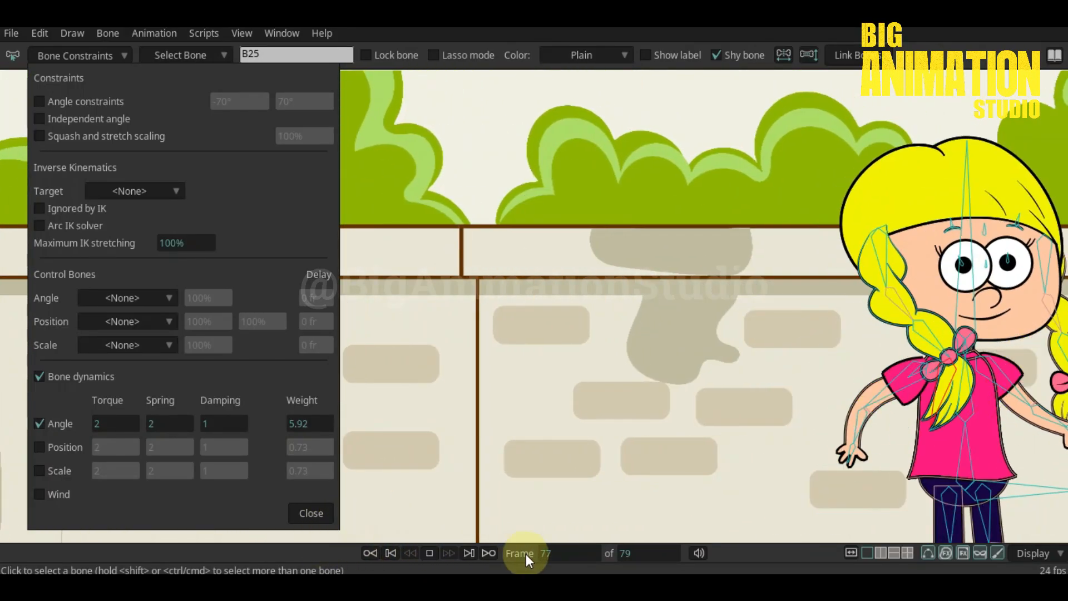
left_click(427, 553)
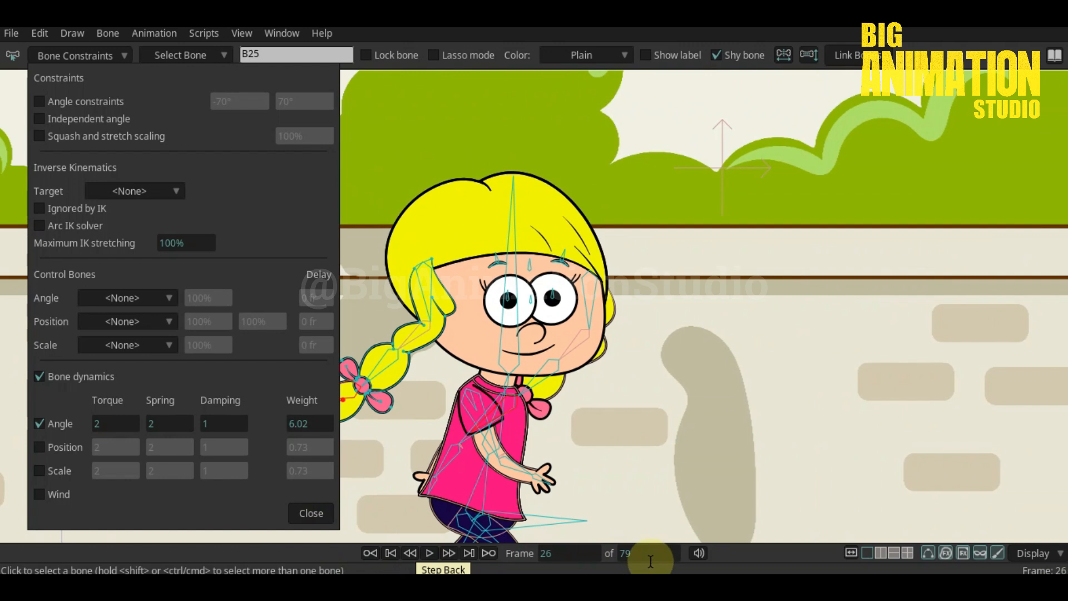
left_click(311, 512)
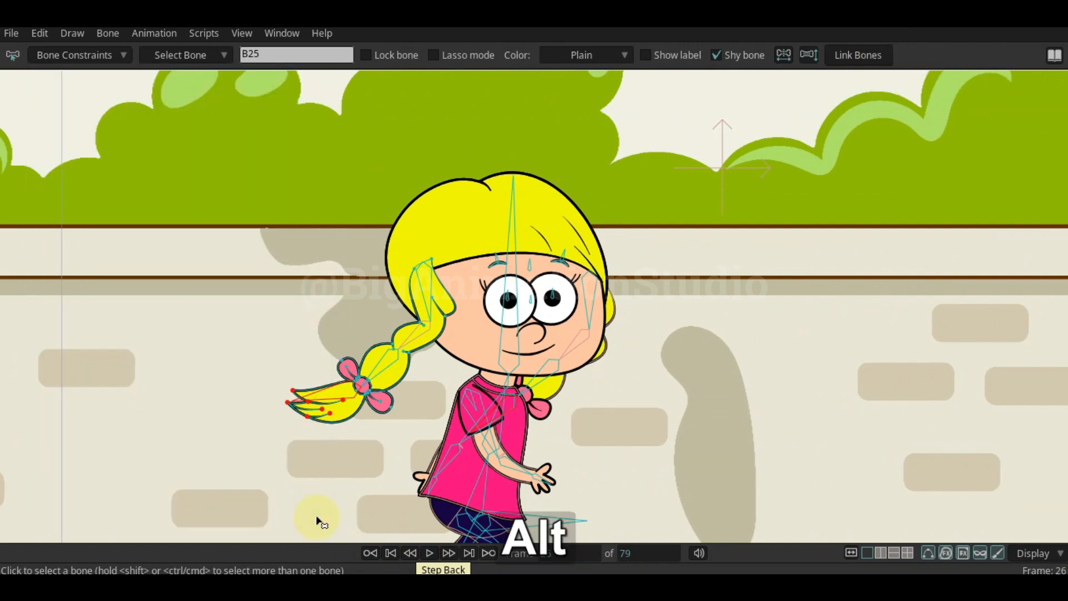
Extend the playback range to frame 127 and play the longer animation in the maximized canvas
key("alt+1")
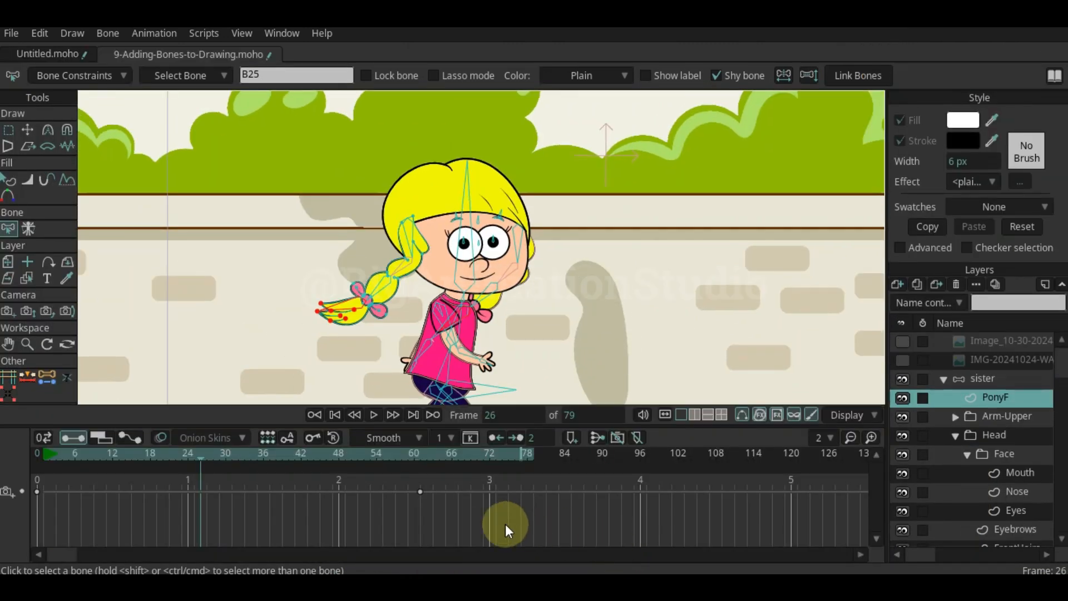
left_click(832, 455, "alt")
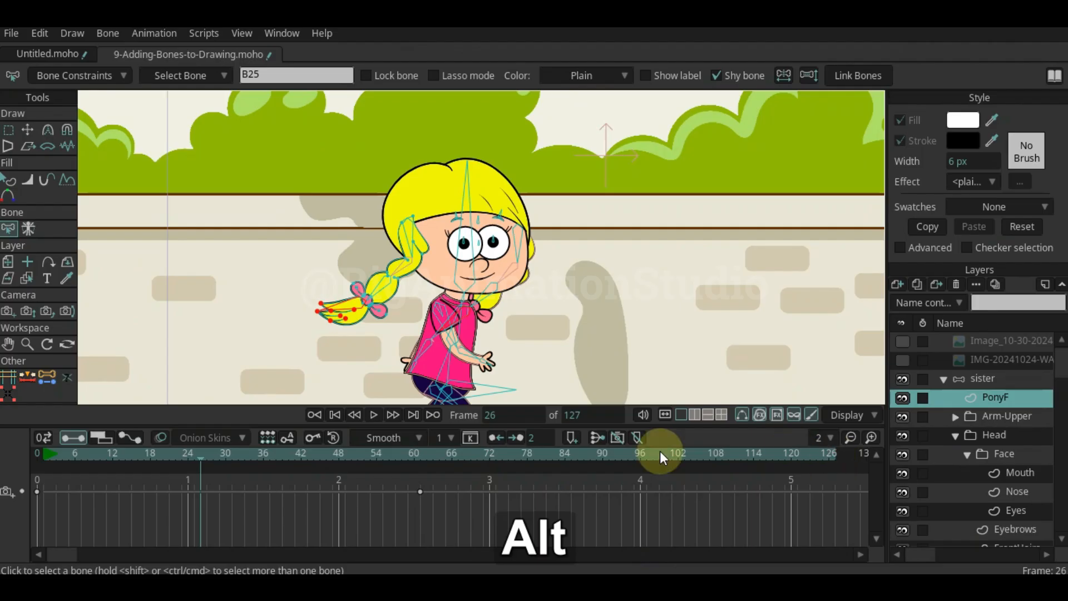
key("alt+1")
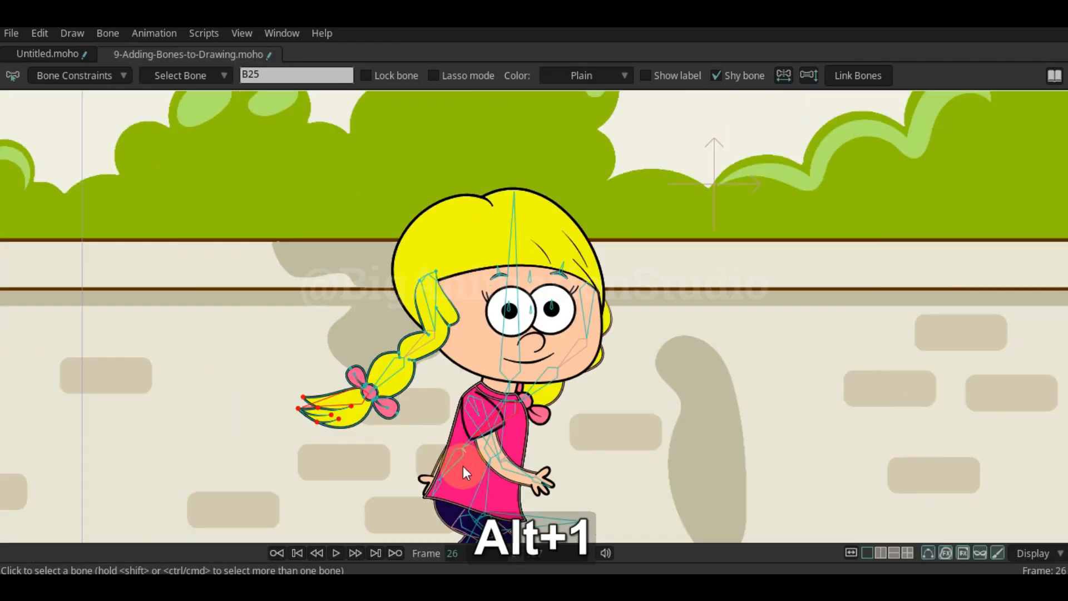
key("space")
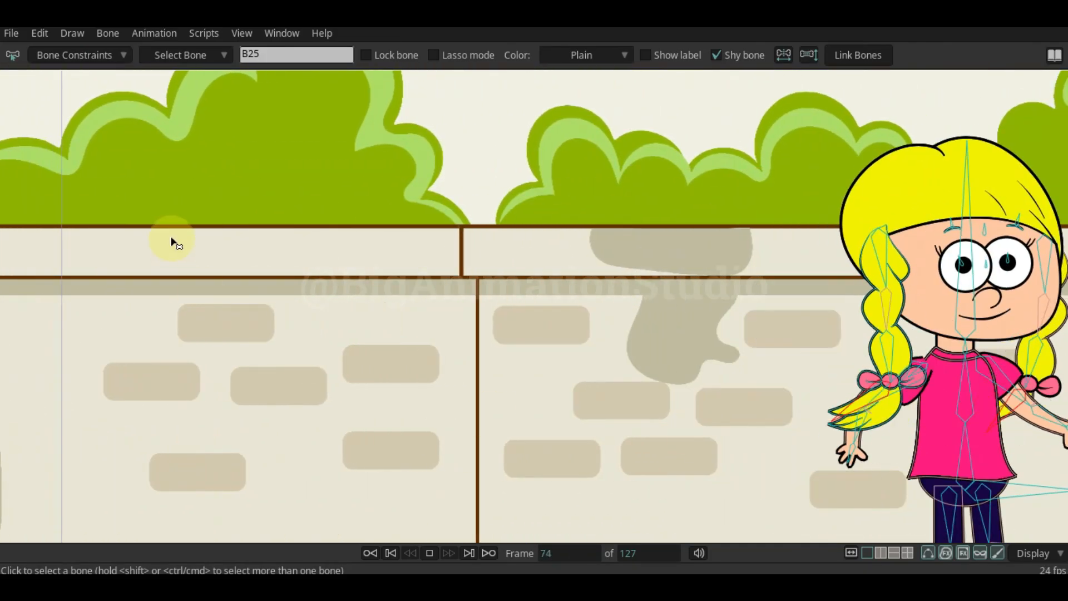
Turn off bone dynamics for the braid tip bones and start playback with the second bones of both braids selected
left_click(107, 57)
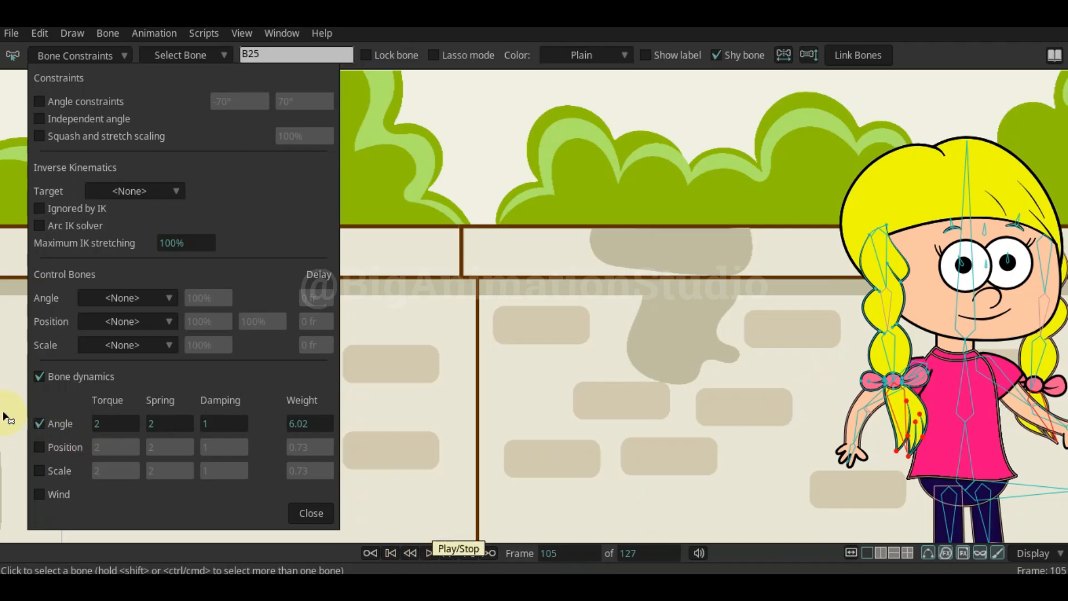
left_click(39, 378)
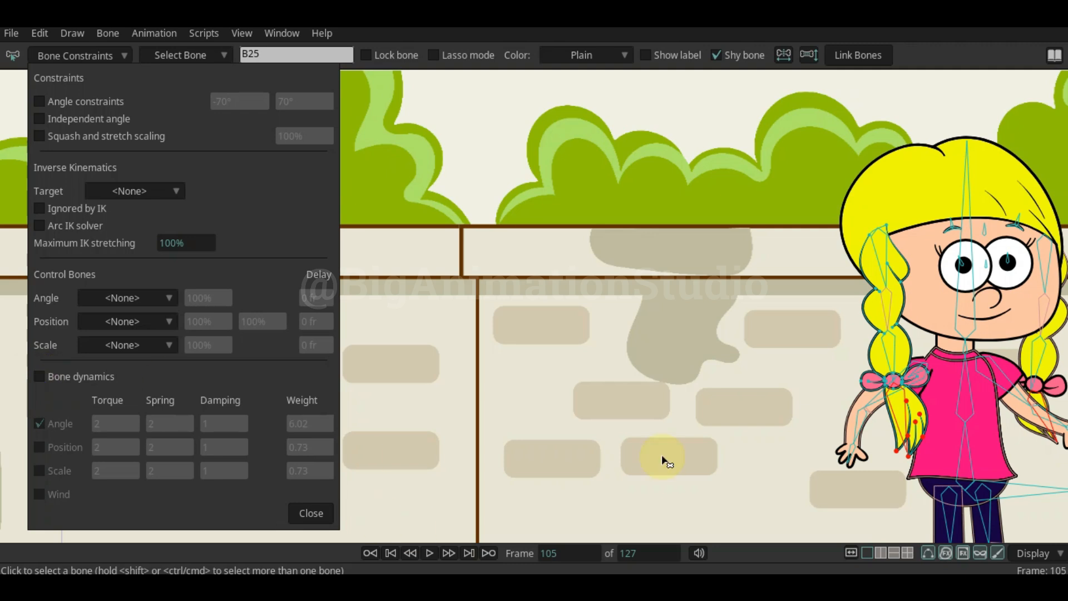
left_click(1047, 321)
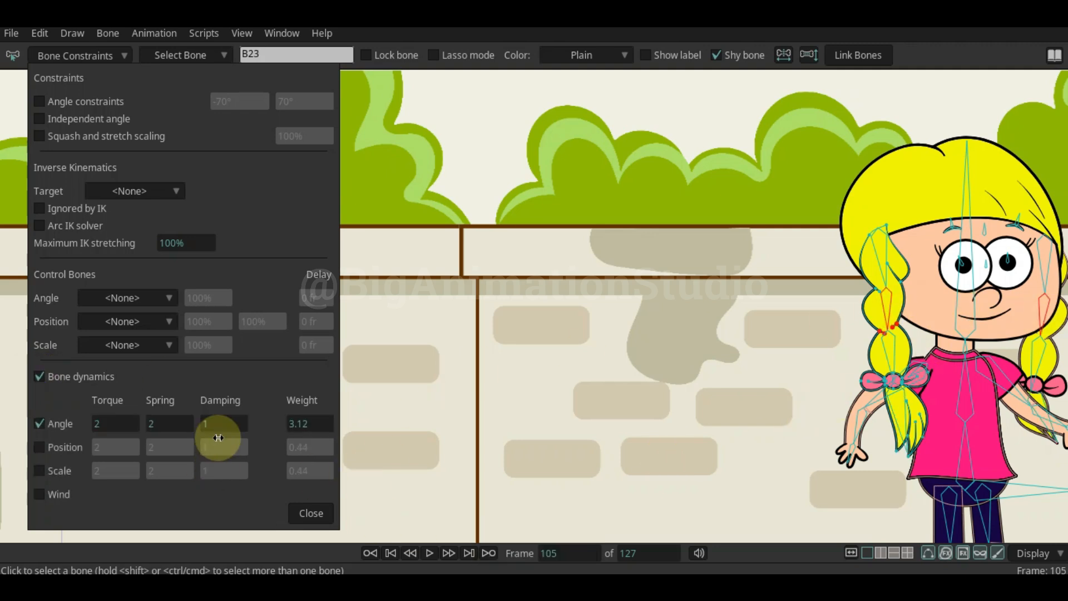
left_click(430, 554)
Try angle spring values of 0.70 and 5 on the second braid bones and restore the spring to 2
left_click(206, 425)
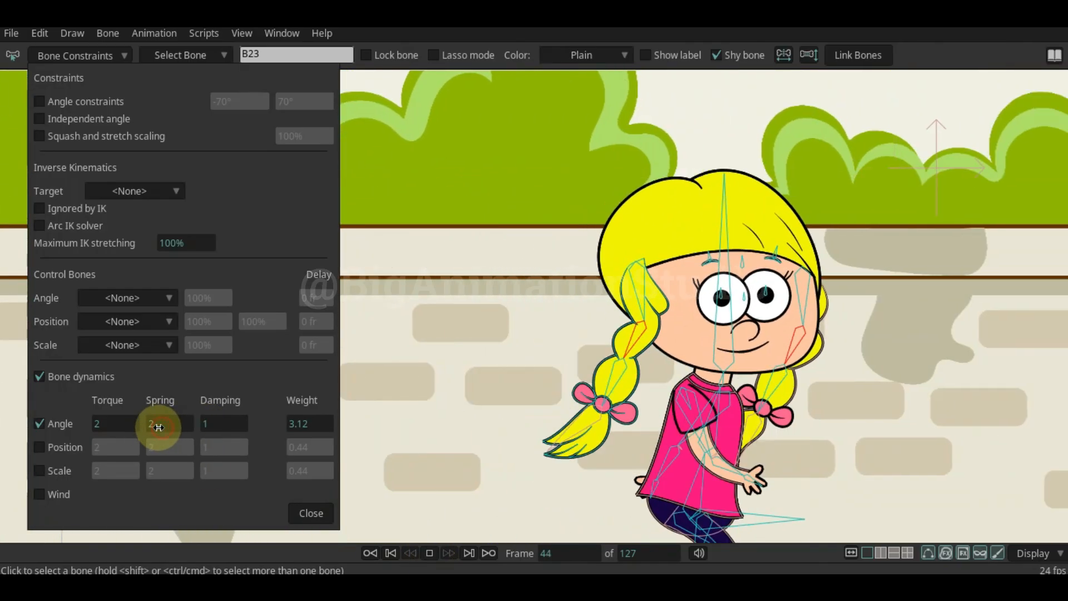
mouse_move(157, 426)
left_mouse_down()
mouse_move(92, 435)
mouse_move(165, 431)
left_mouse_up()
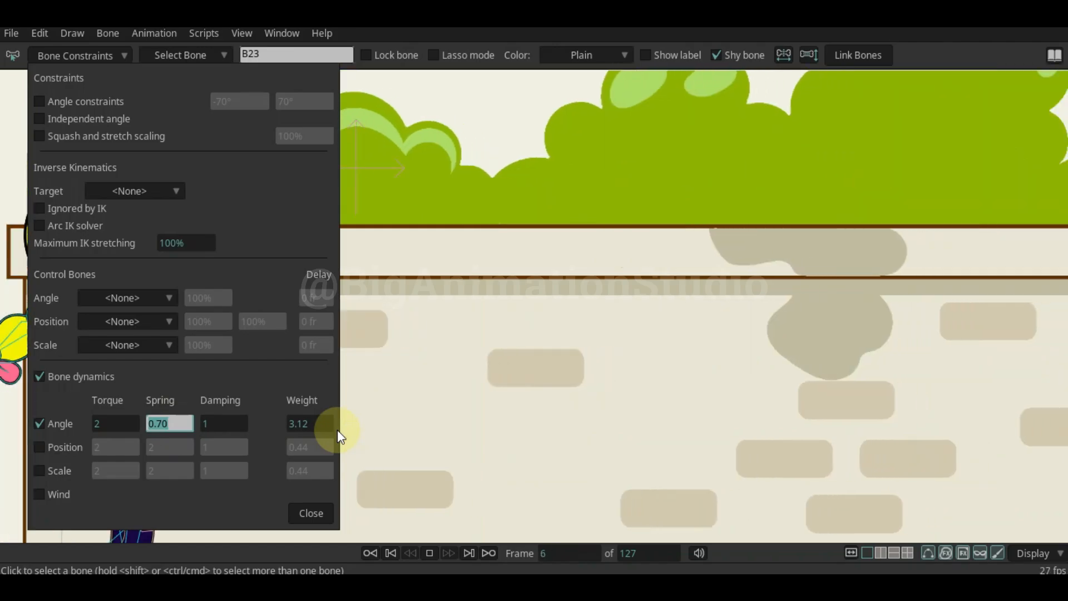
type("5")
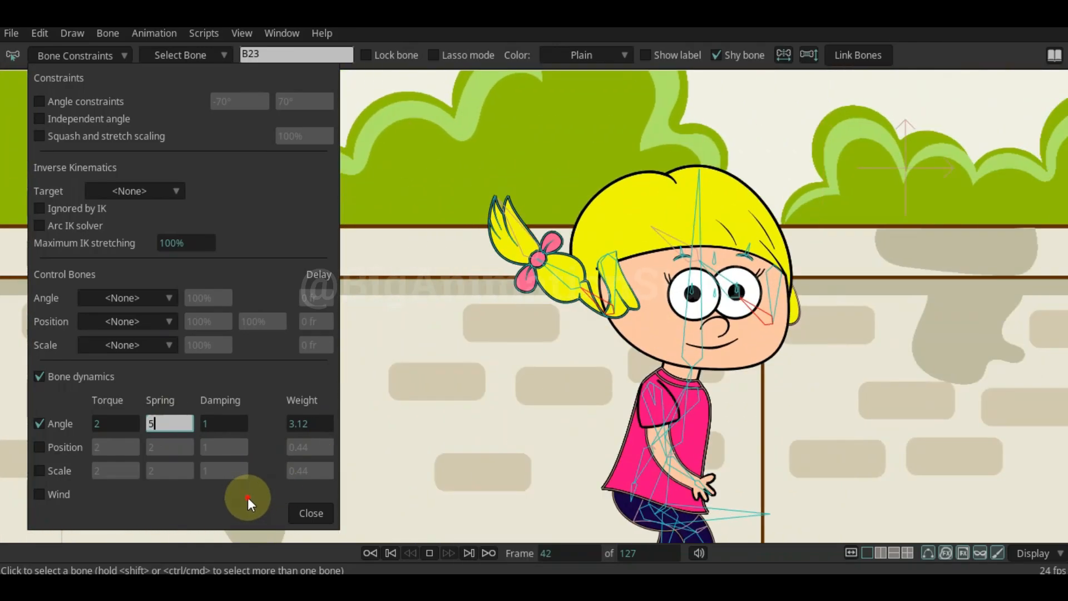
left_click(249, 497)
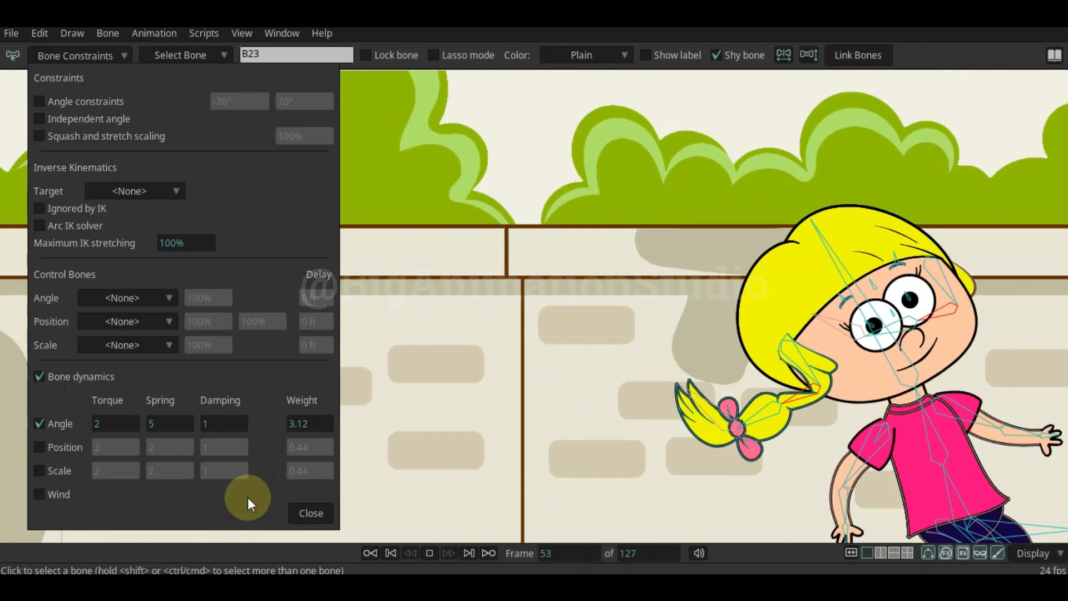
left_click(162, 423)
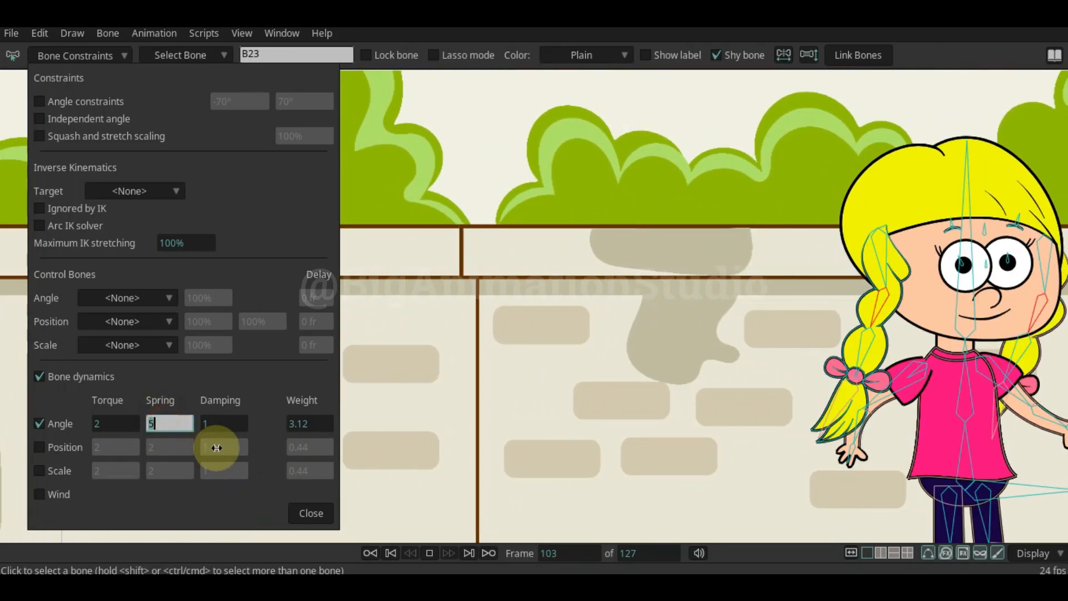
type("2")
Set the angle damping of the second braid bones to 5
left_click(234, 425)
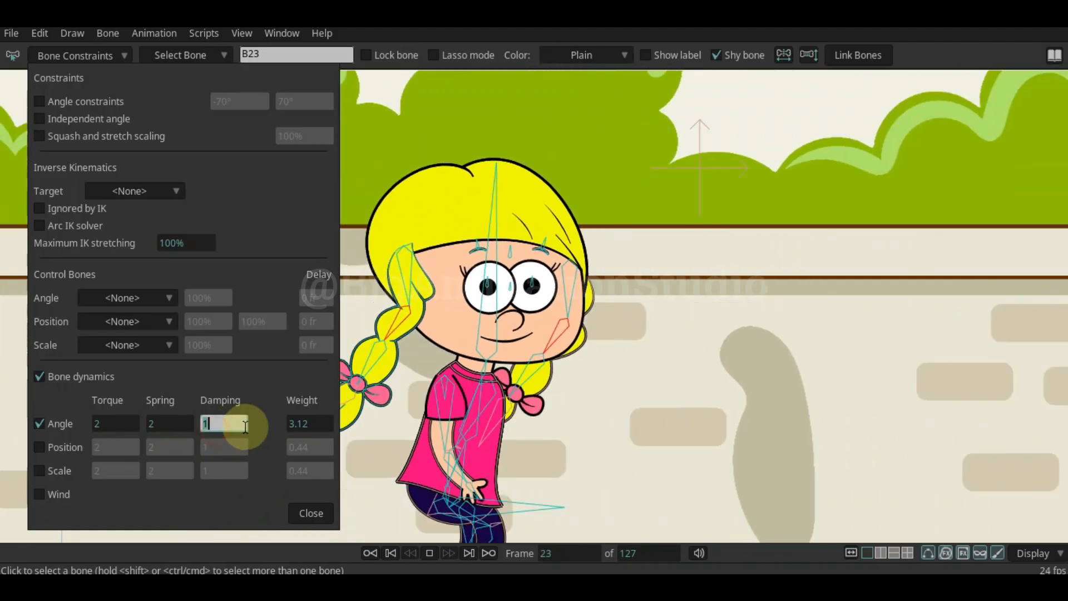
type("5")
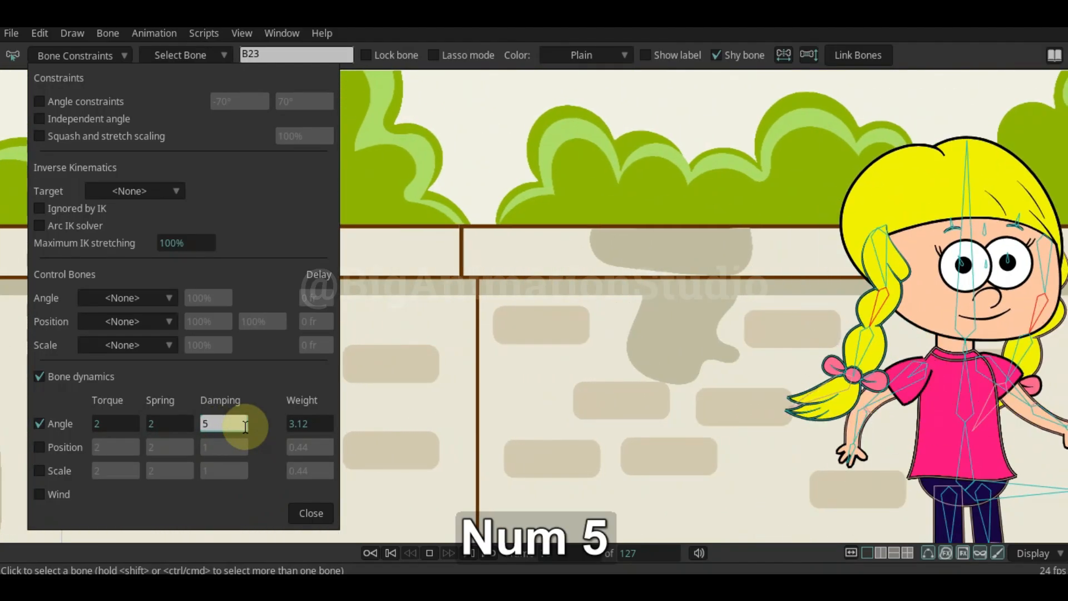
left_click(261, 383)
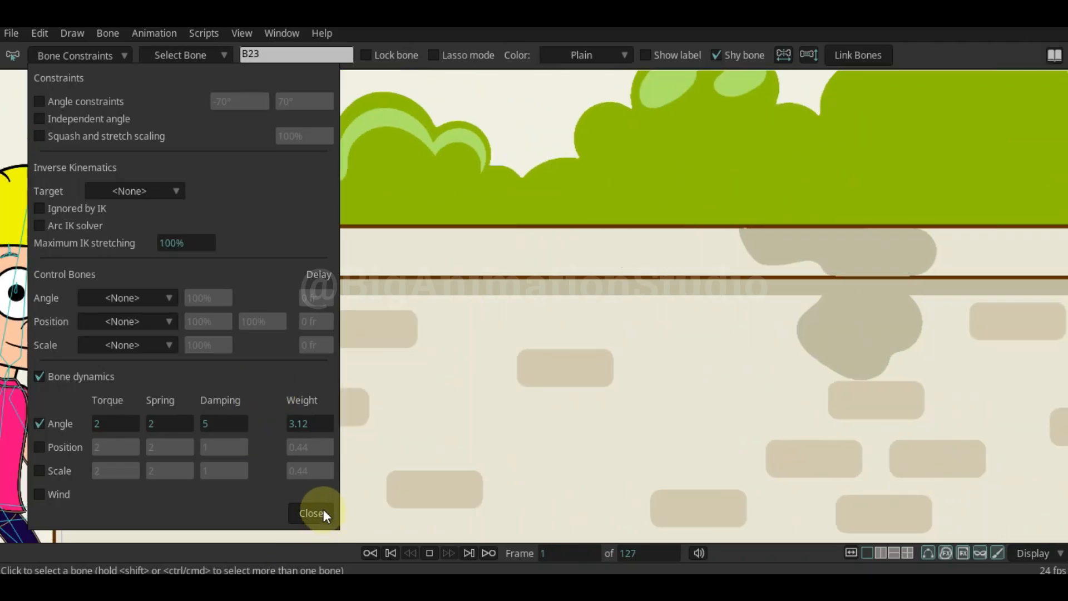
Close the bone constraints and watch the damped braid swing in playback with the whole girl in view
left_click(322, 510)
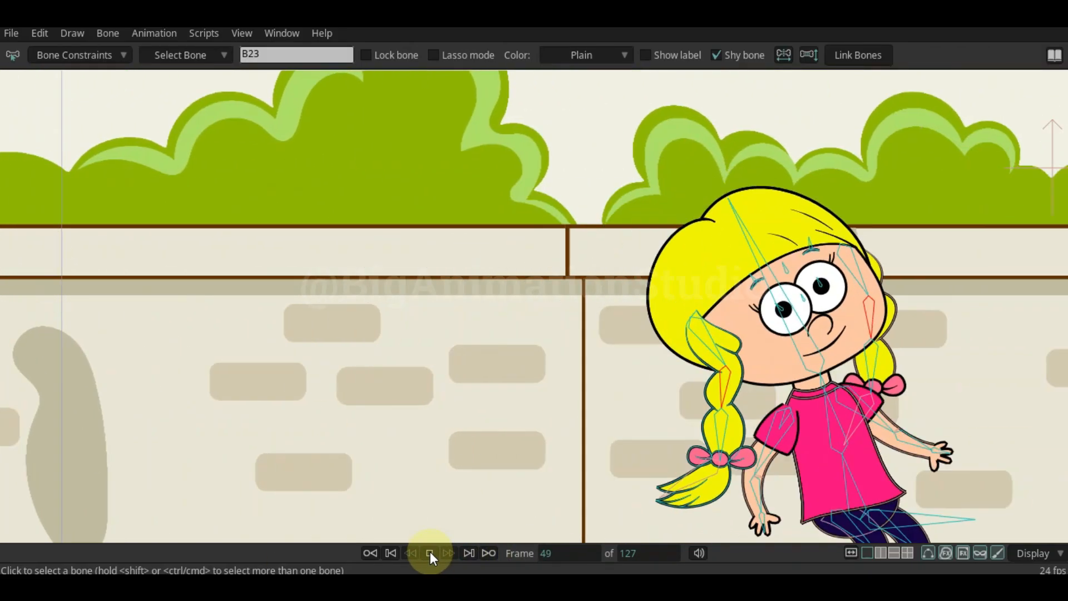
left_click(430, 553)
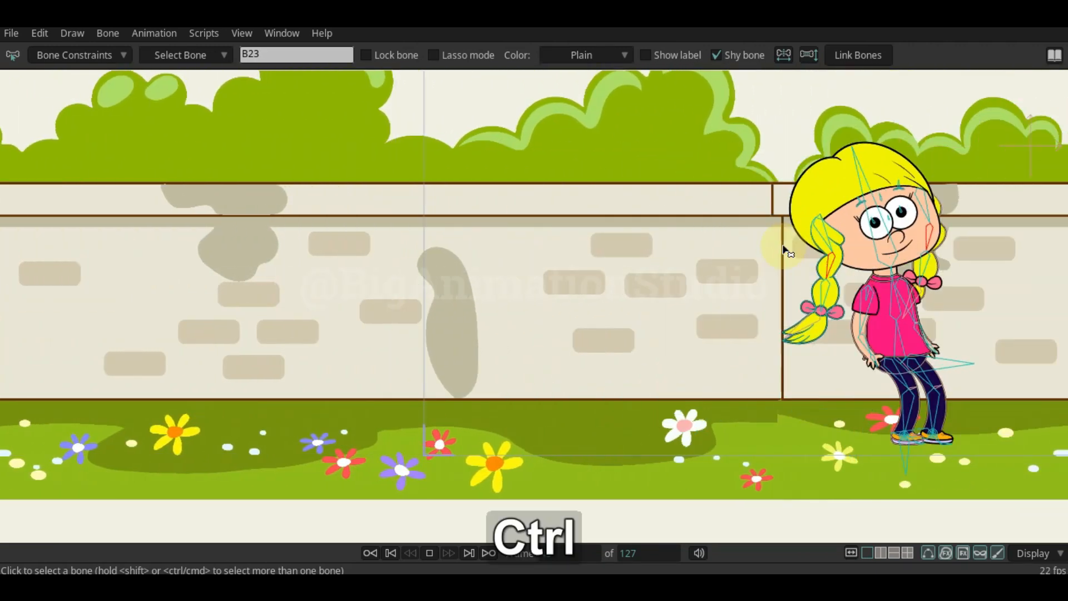
key("space")
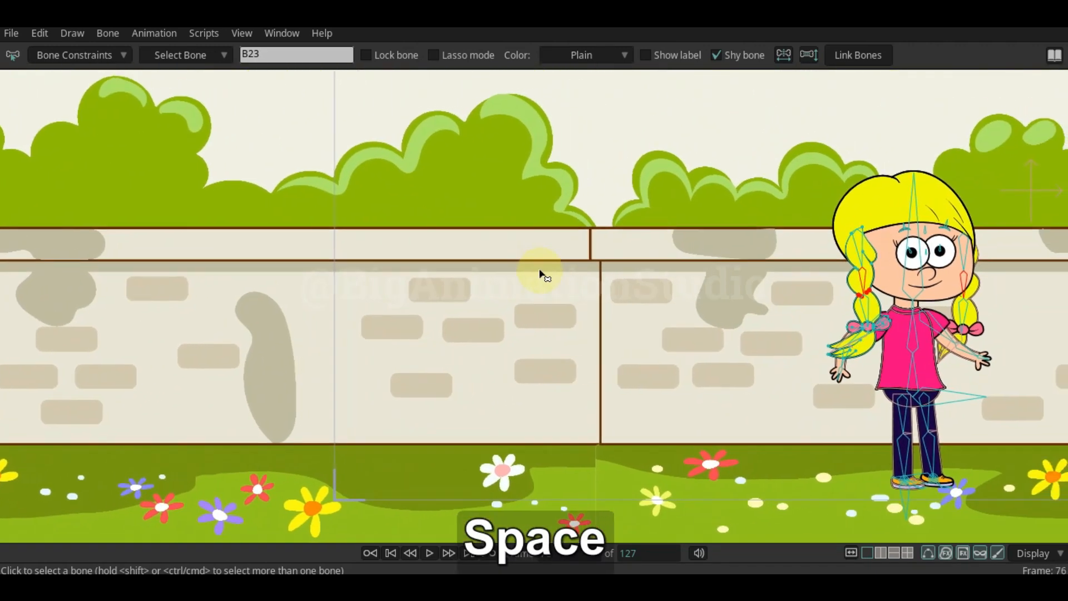
Hide the artwork outside the project frame and bring the whole scene into view
key("ctrl+j")
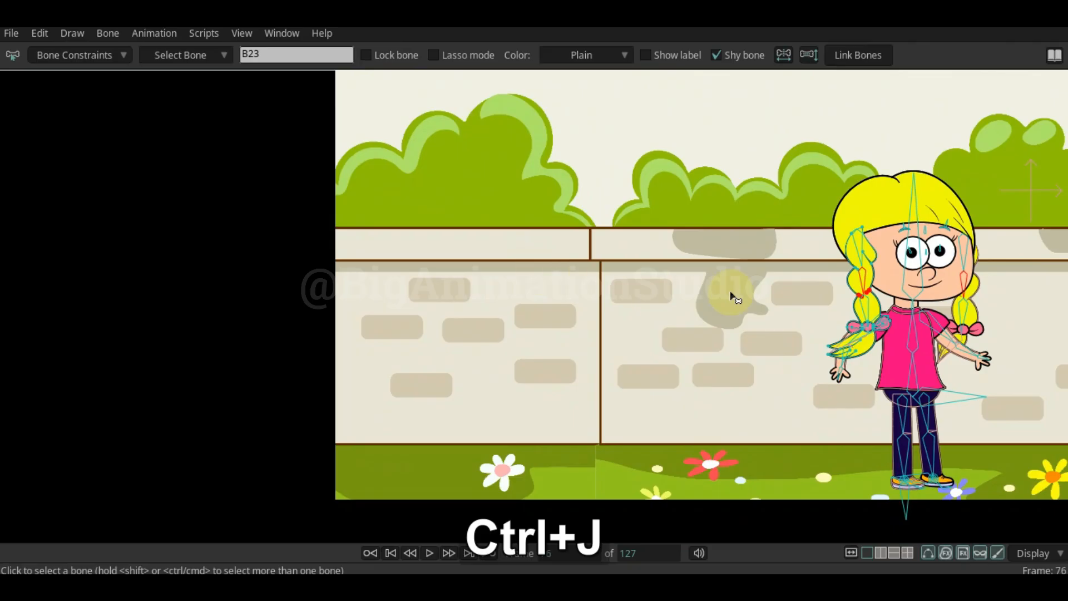
left_click_drag(734, 299, 483, 315)
scroll(608, 293, "down", 2)
Play the scene within the project frame to check how the braids swing and settle
key("space")
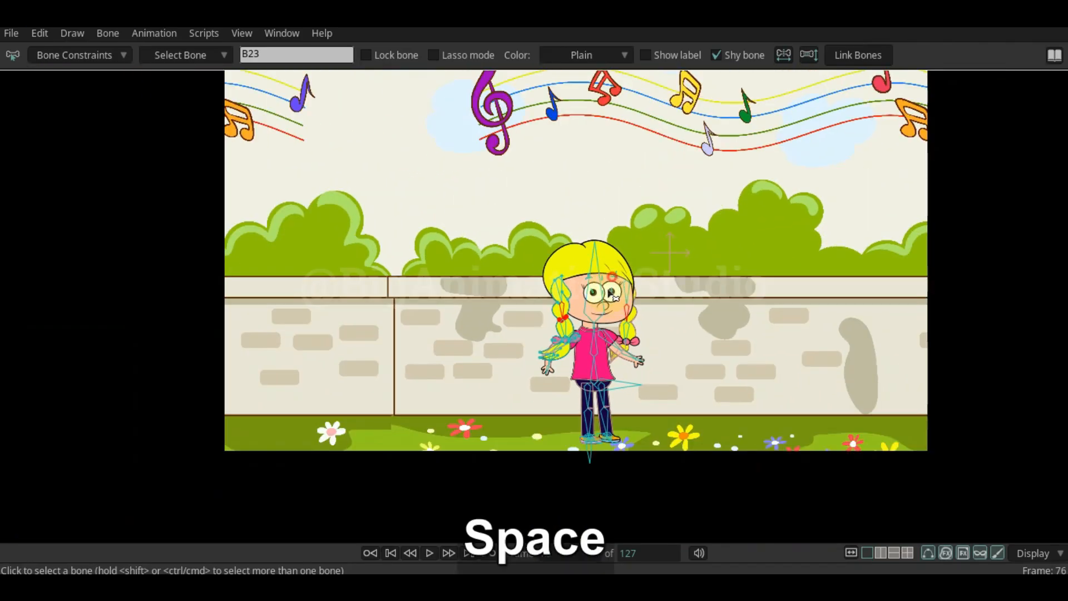
key("space")
left_click_drag(598, 297, 585, 350)
scroll(585, 349, "up", 2)
scroll(586, 350, "down", 1)
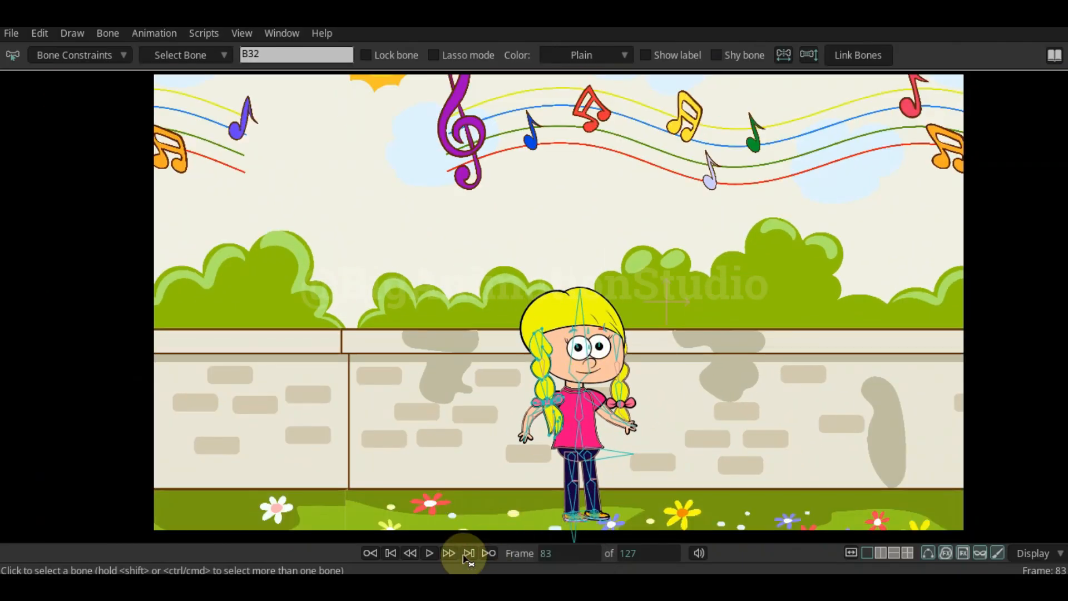
left_click(430, 553)
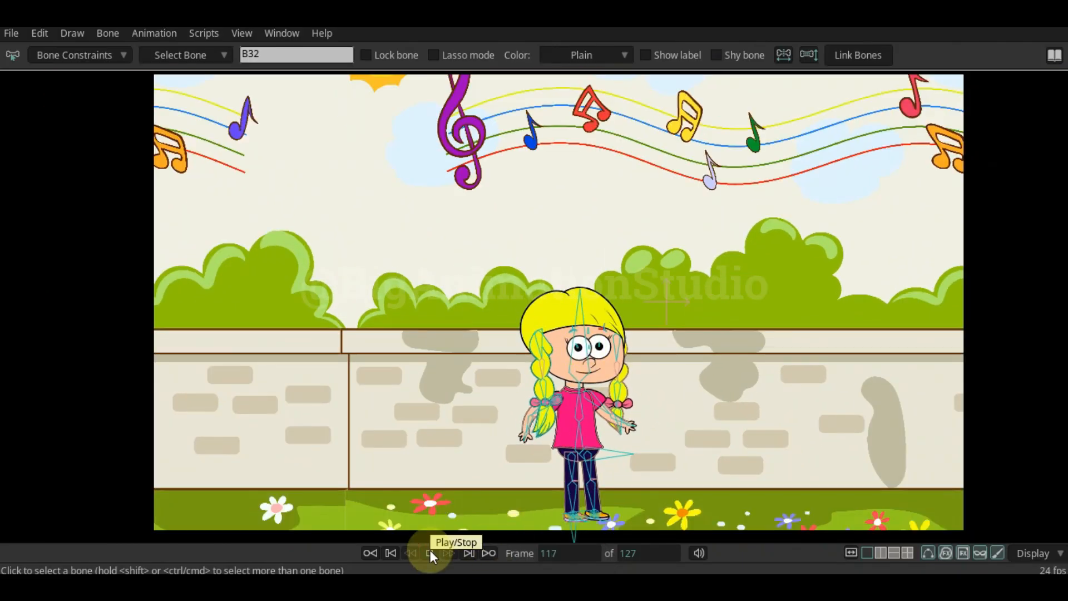
left_click(430, 553)
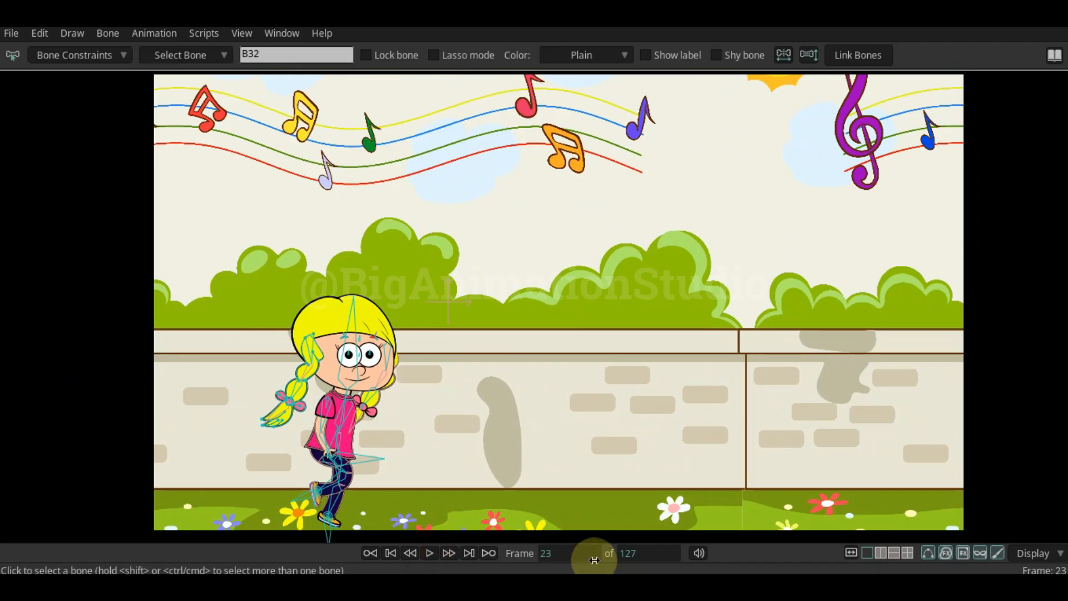
Leave the maximized canvas and reset the playback range to the full 360 frames
key("alt+1")
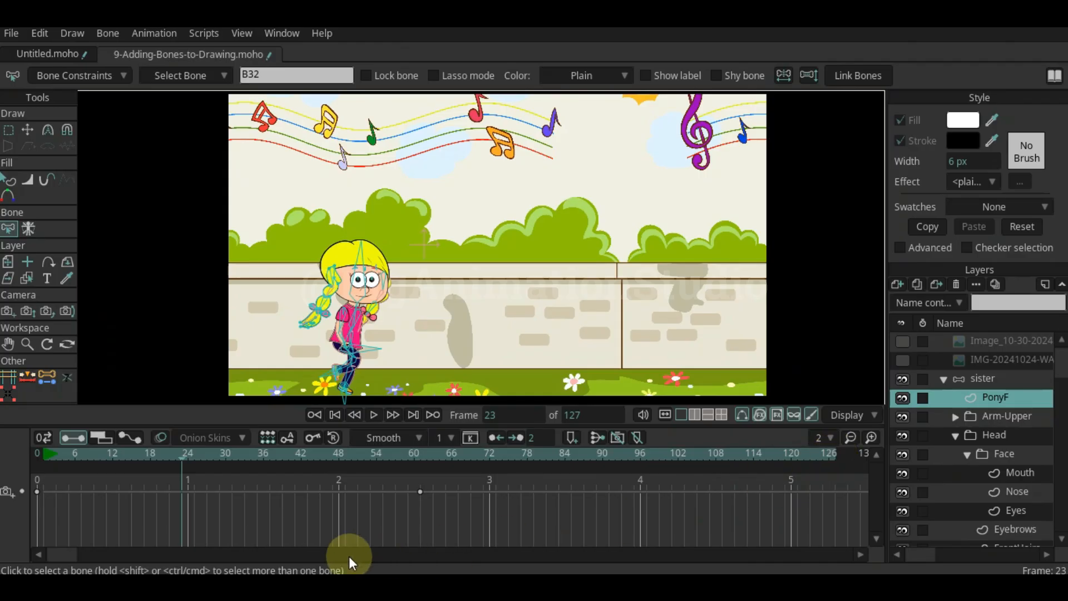
left_click_drag(65, 557, 3, 554)
left_click(489, 455, "alt")
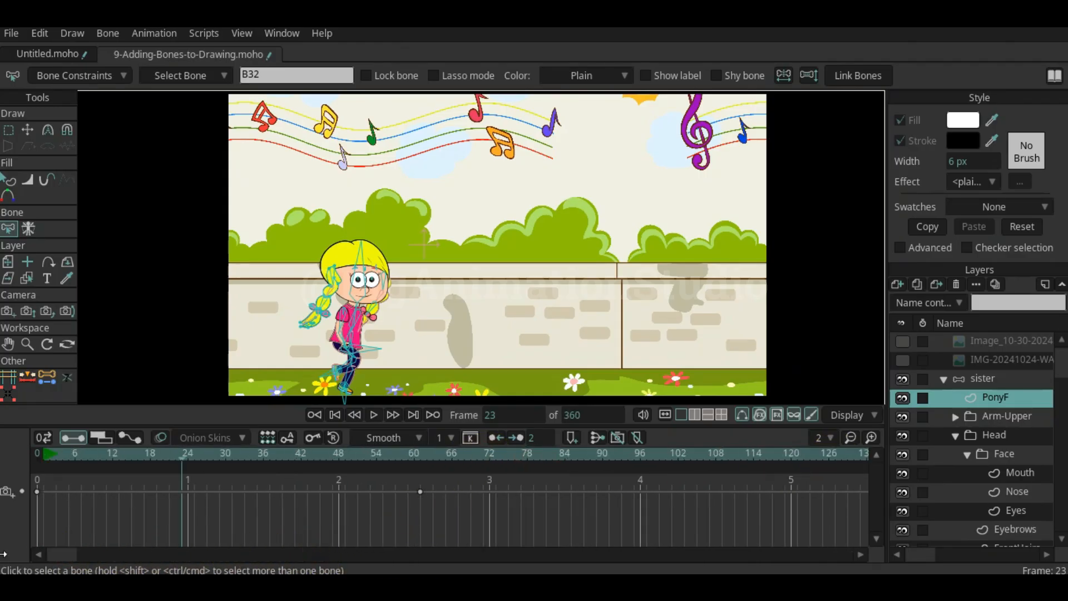
Play the full-length animation to check the braids while the girl stands still, and stop playback
key("space")
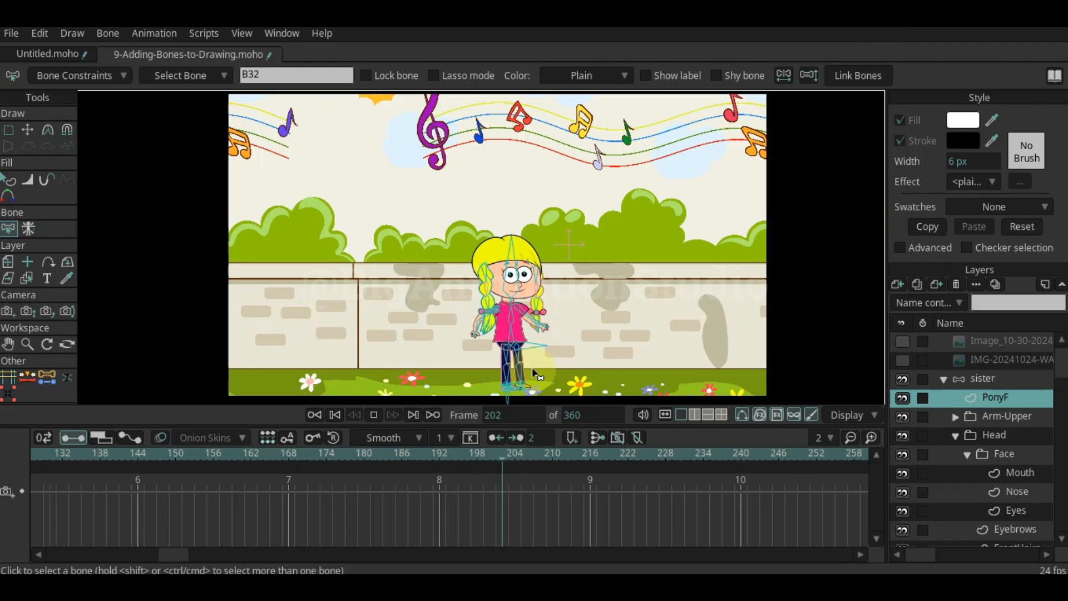
key("space")
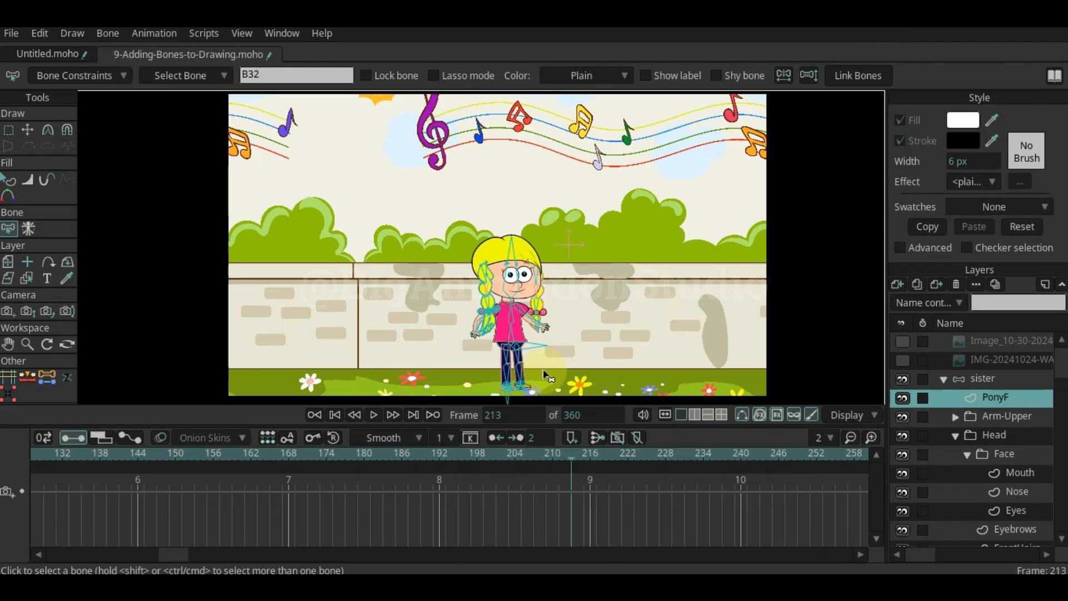